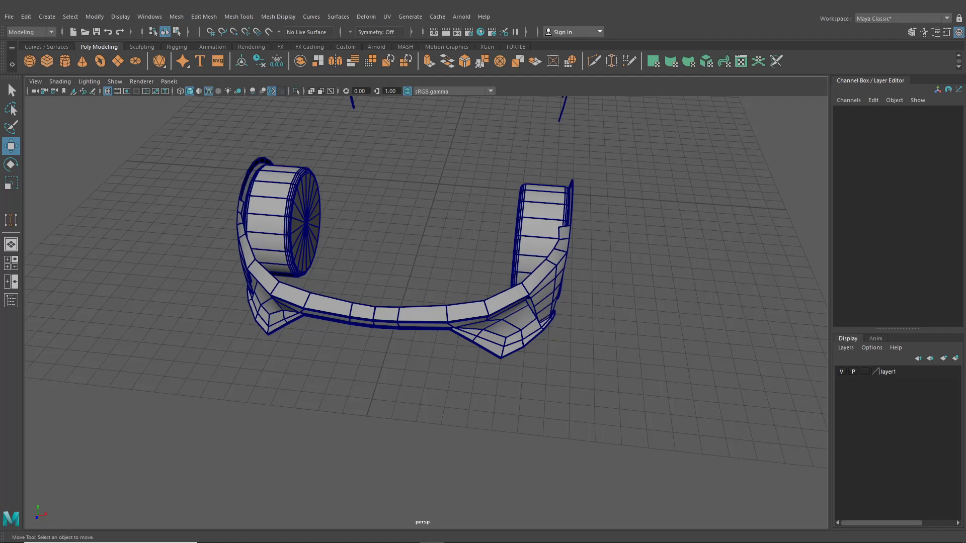
Create a Lambert material in the Hypershade and darken its color to 0.194
alt+drag(640, 294, 470, 288)
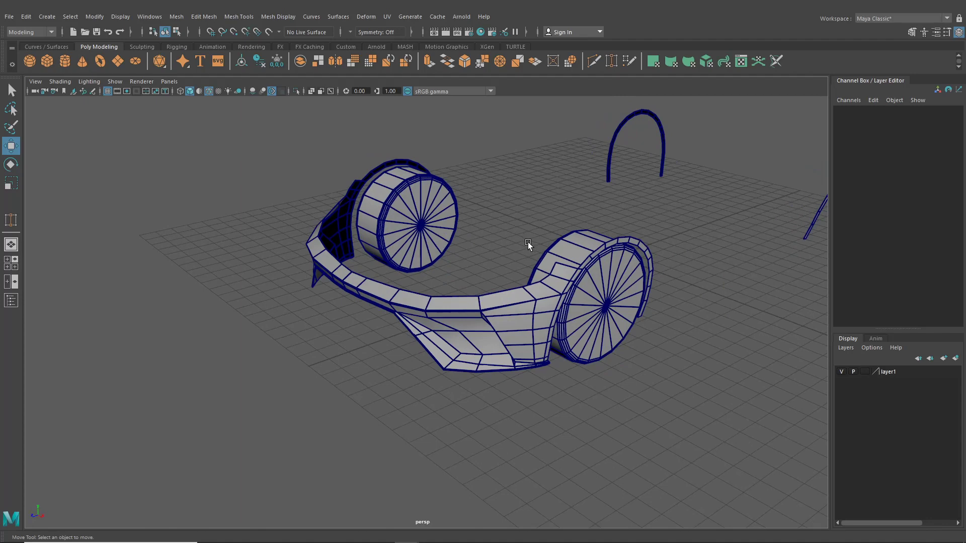
alt+drag(527, 242, 450, 246)
click(481, 31)
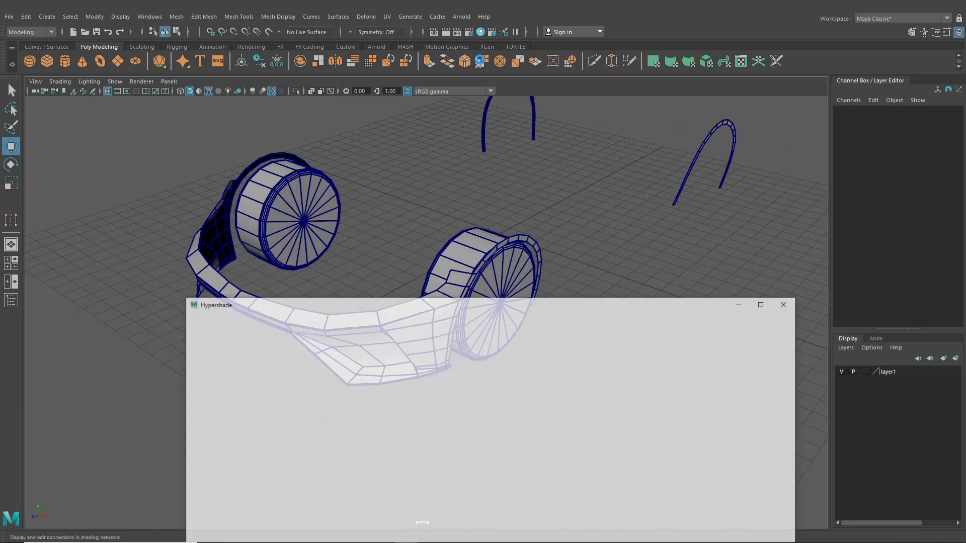
alt+middle_drag(431, 269, 509, 209)
alt+middle_drag(451, 218, 505, 183)
drag(341, 302, 373, 210)
click(306, 472)
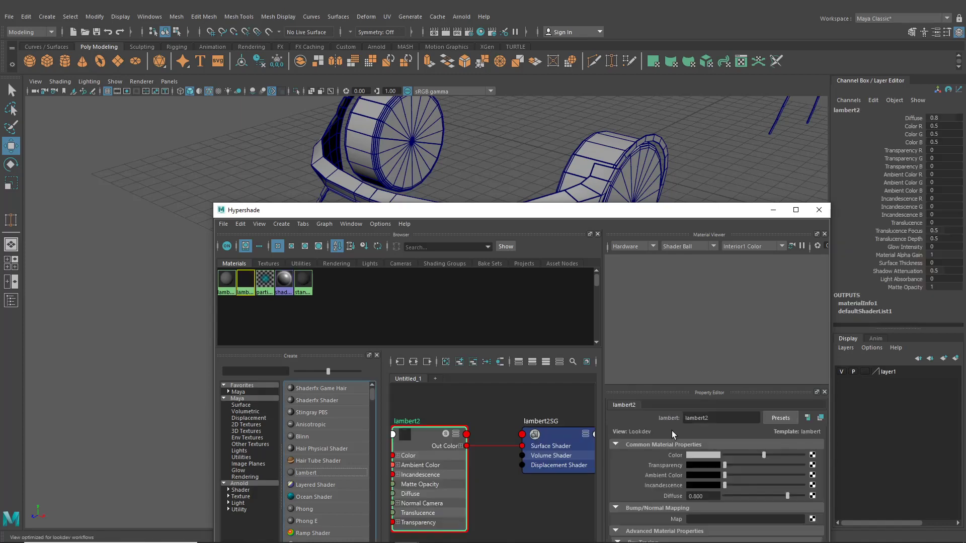
drag(763, 455, 741, 456)
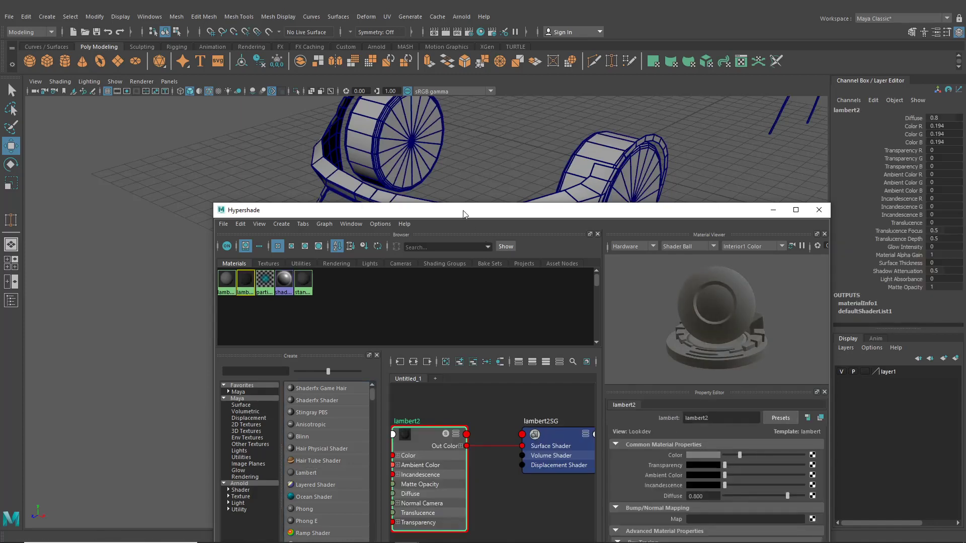
Assign the new lambert2 material to the car's front body mesh
drag(462, 210, 470, 319)
middle_drag(263, 386, 489, 261)
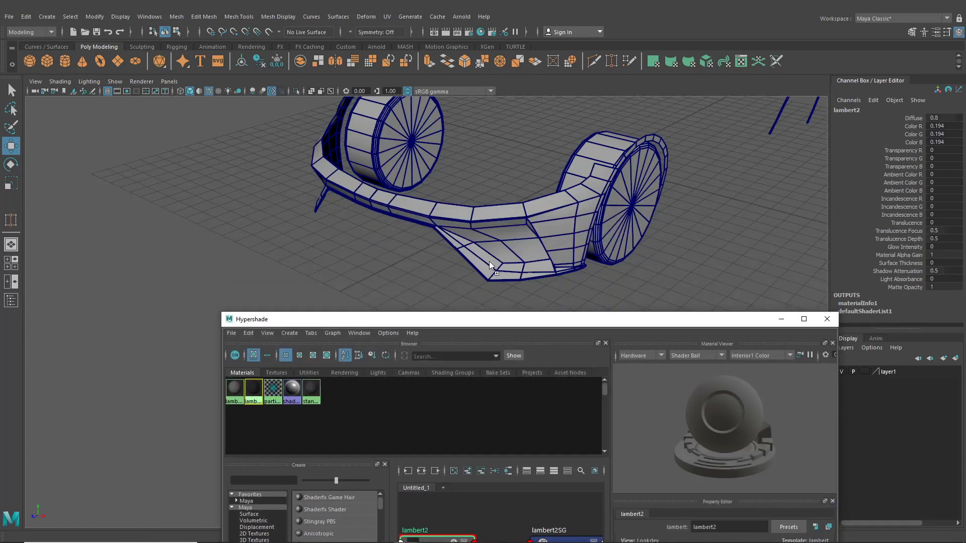
alt+drag(478, 262, 427, 272)
middle_drag(427, 272, 422, 271)
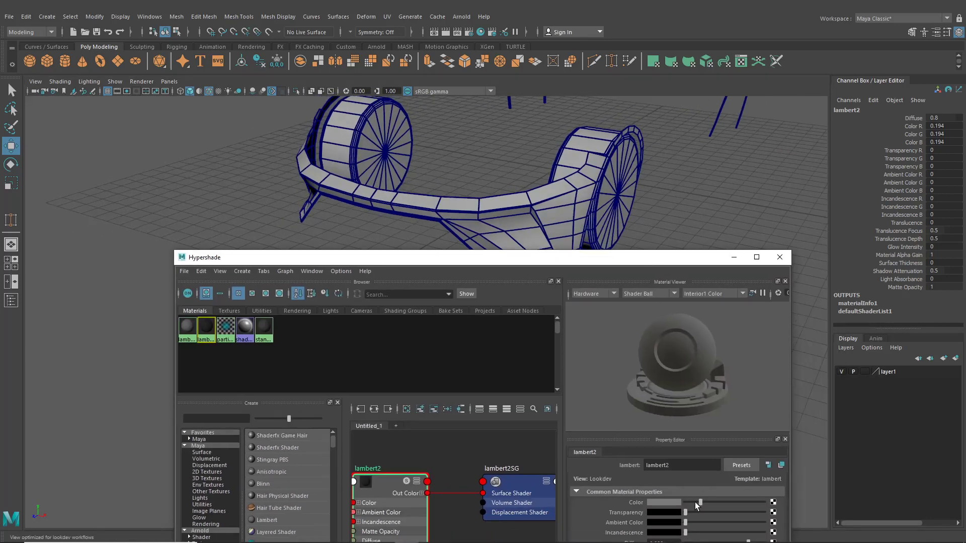
Darken the lambert2 color to 0.09, close the Hypershade and clear the selection
drag(696, 502, 692, 503)
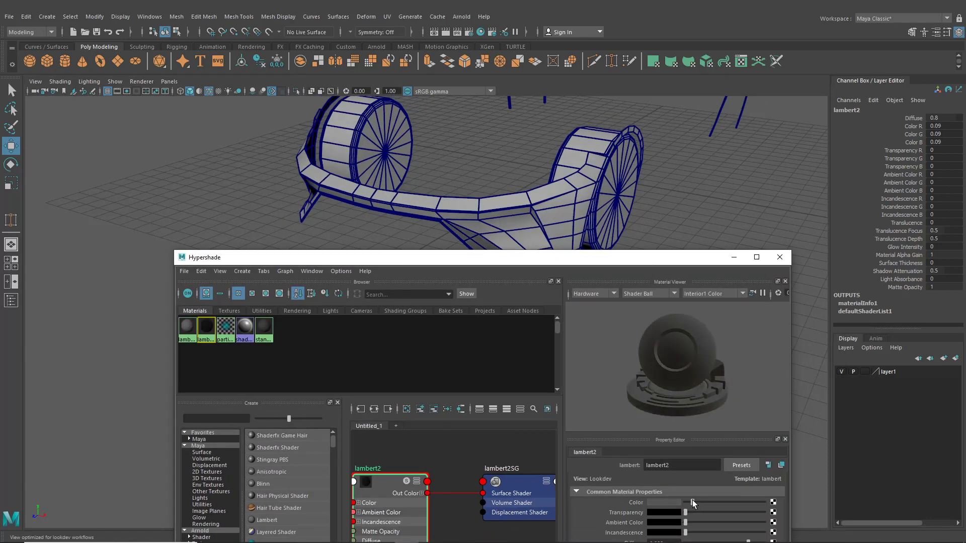
drag(531, 257, 527, 301)
alt+drag(565, 224, 649, 246)
click(775, 301)
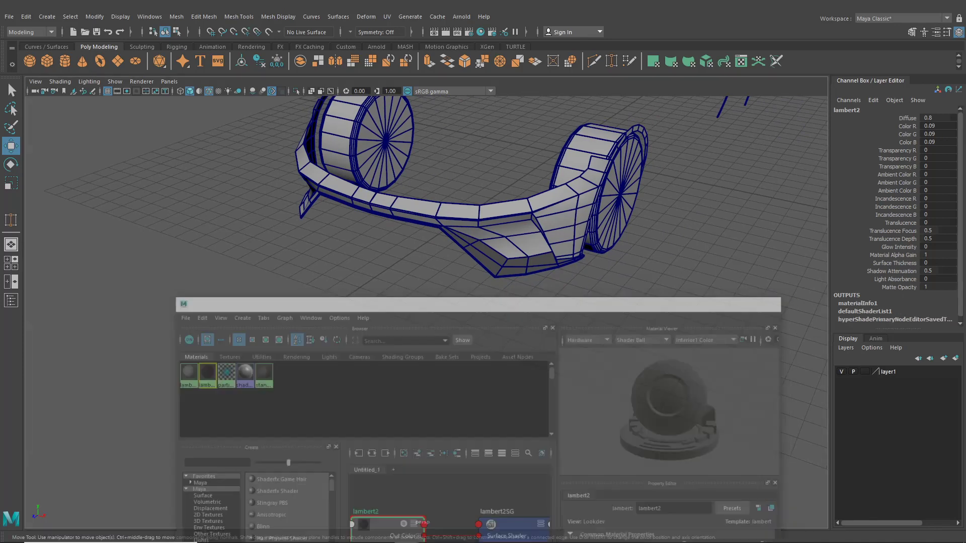
key(alt+d)
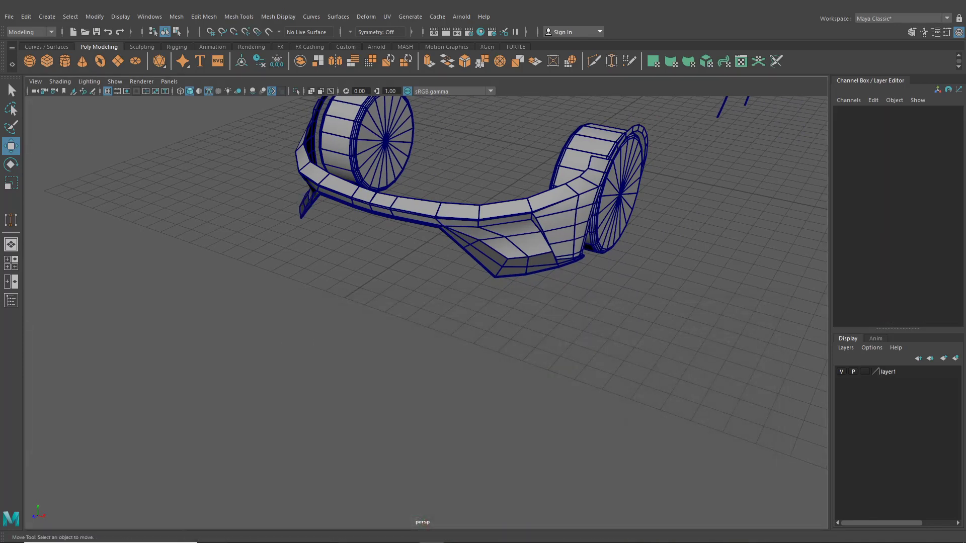
In the side view, extrude the upper outer edges of the front wheel arch upward by about 0.717
alt+middle_drag(731, 203, 578, 274)
alt+drag(578, 274, 574, 241)
click(9, 263)
key(space)
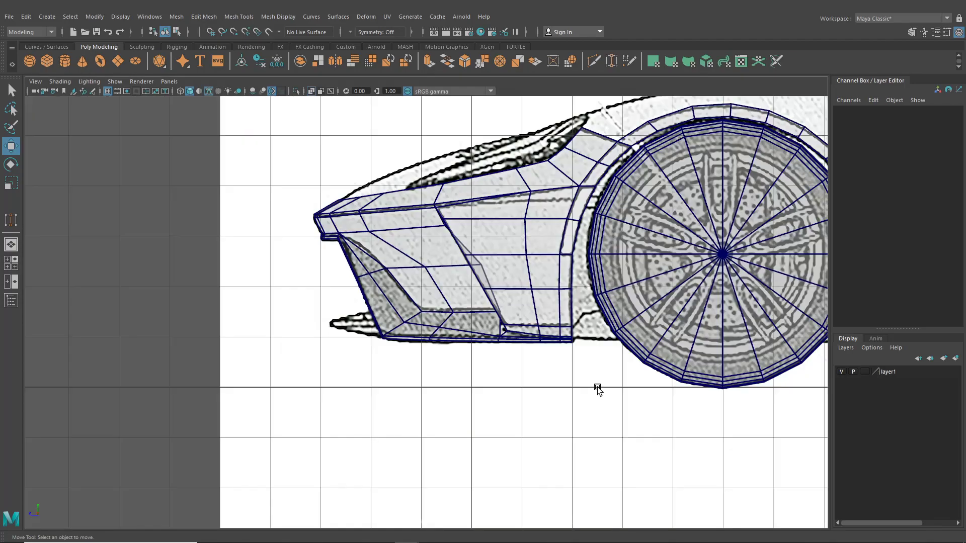
scroll(591, 421, up, 5)
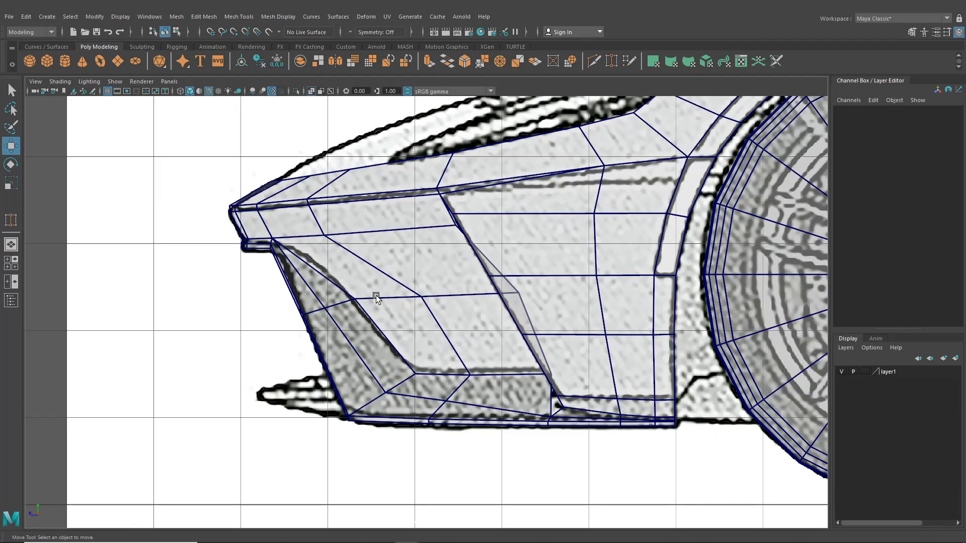
alt+middle_drag(587, 353, 256, 399)
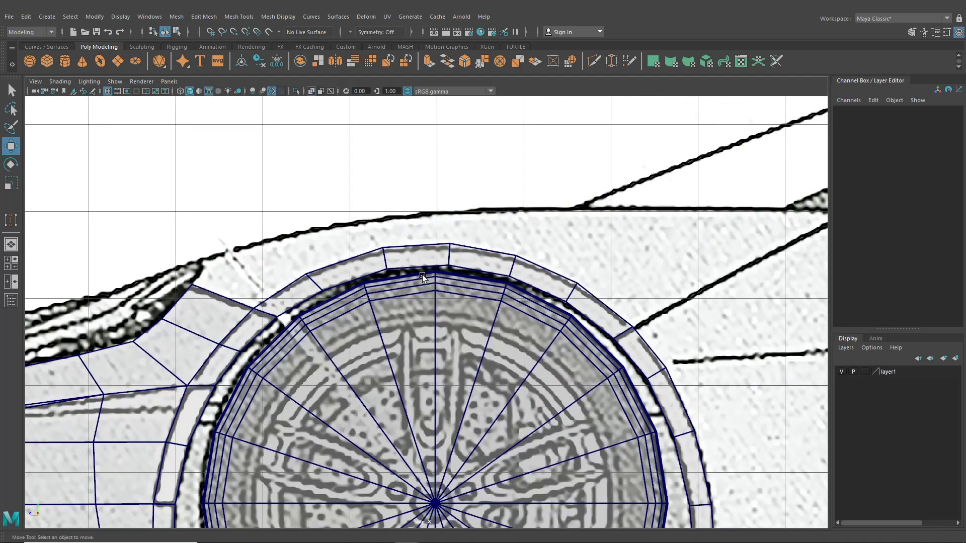
click(422, 274)
right_drag(425, 246, 425, 219)
click(279, 291)
shift+click(333, 269)
shift+click(416, 246)
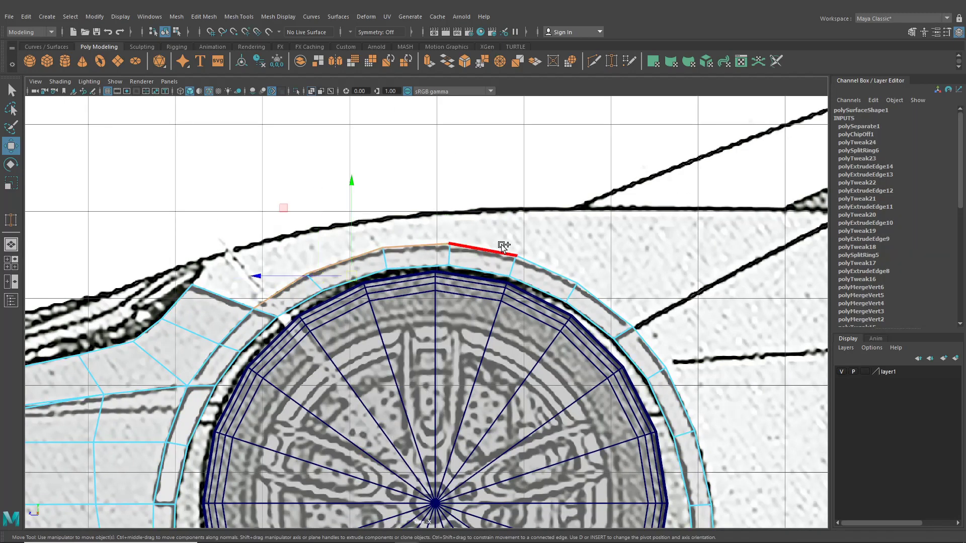
shift+click(482, 250)
shift+click(545, 266)
shift+click(631, 315)
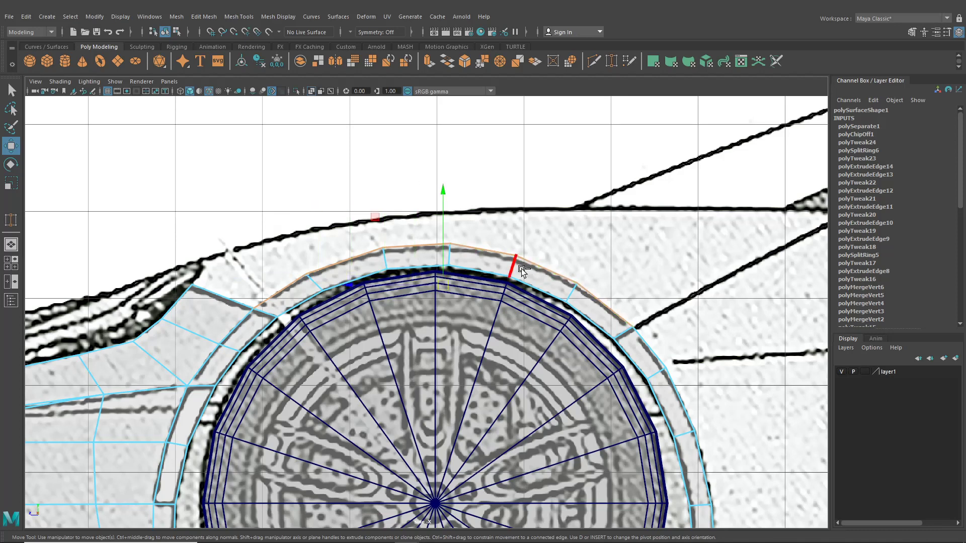
key(ctrl+e)
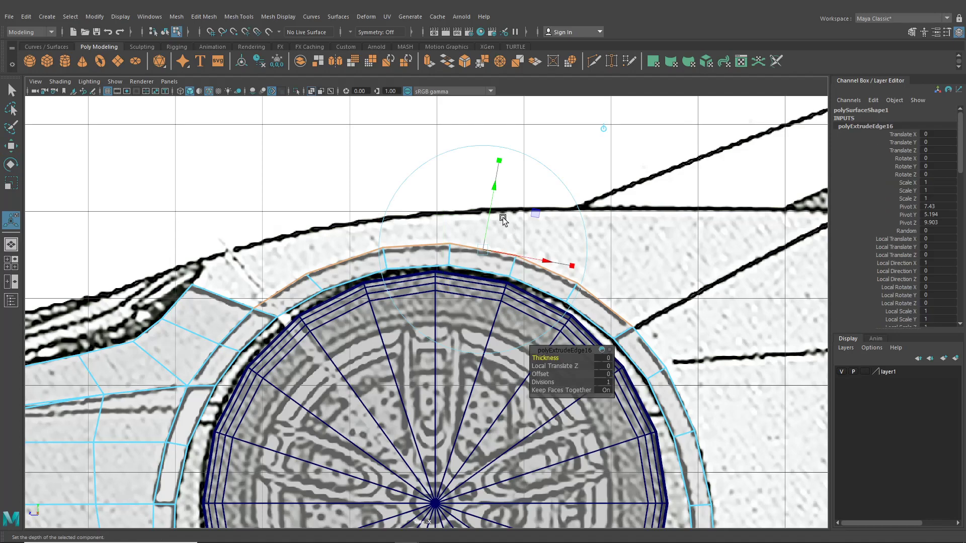
drag(501, 216, 514, 151)
Join the front end of the extruded arch strip to the adjacent fender corner vertex with Target Weld
click(17, 246)
alt+drag(151, 264, 248, 332)
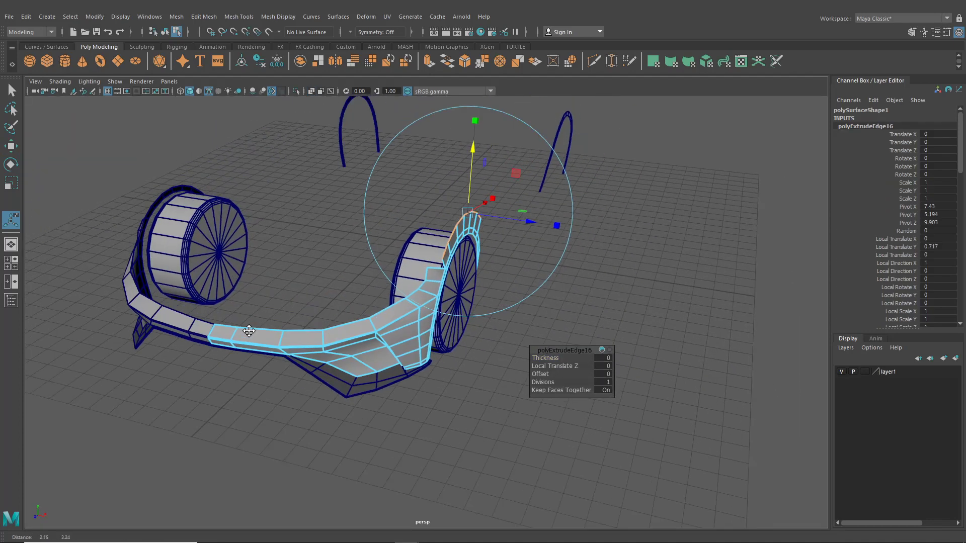
alt+right_drag(248, 332, 389, 256)
scroll(478, 179, up, 4)
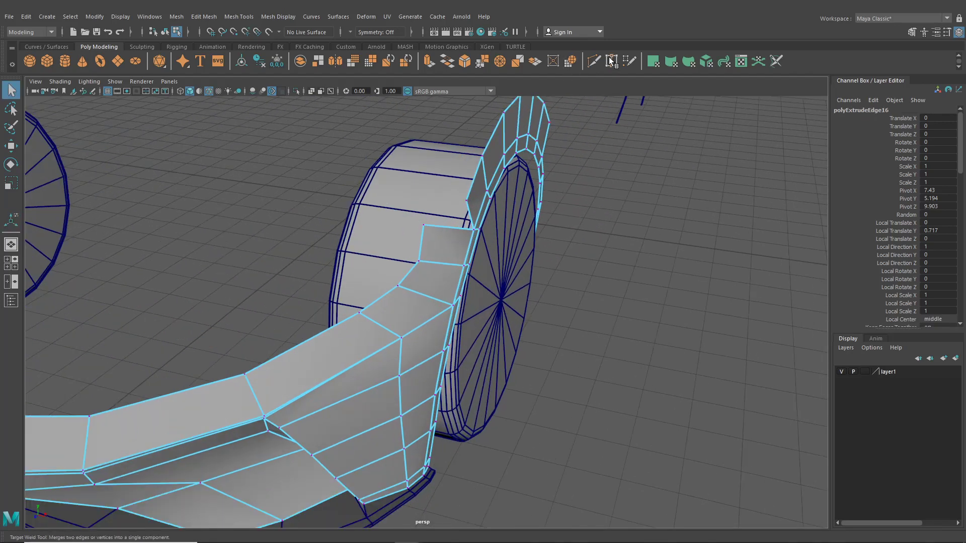
click(611, 60)
drag(423, 222, 423, 222)
scroll(403, 241, down, 5)
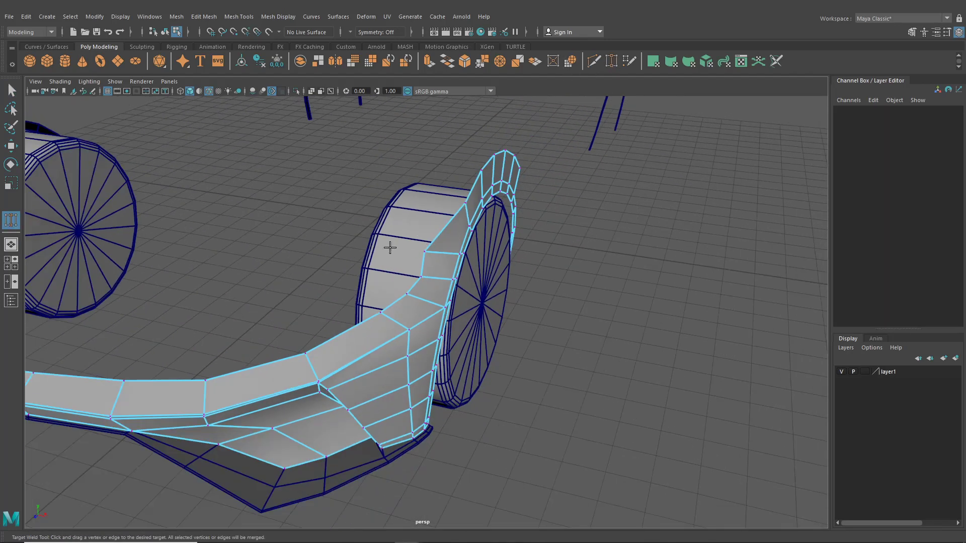
Adjust the welded corner vertex sideways along X in the top view of the four-view layout
click(11, 266)
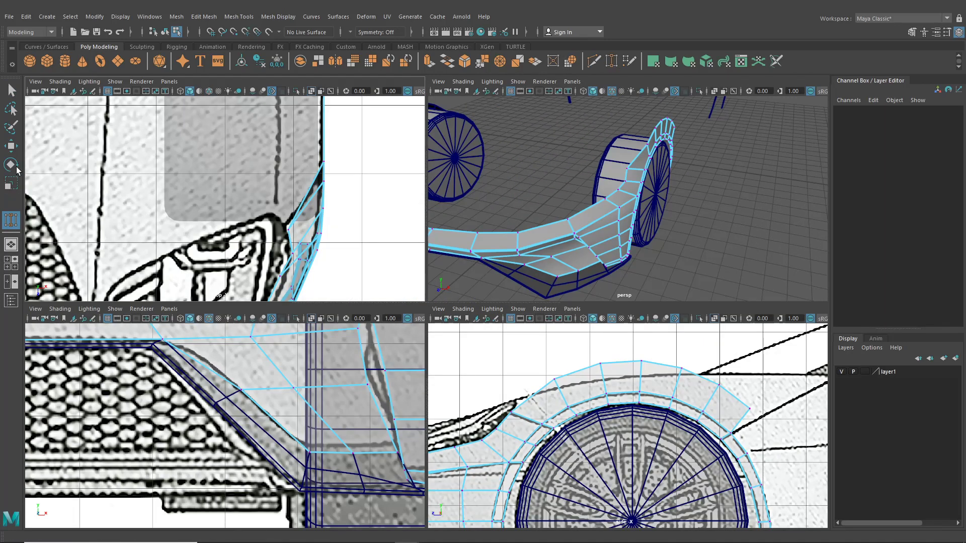
key(w)
click(288, 228)
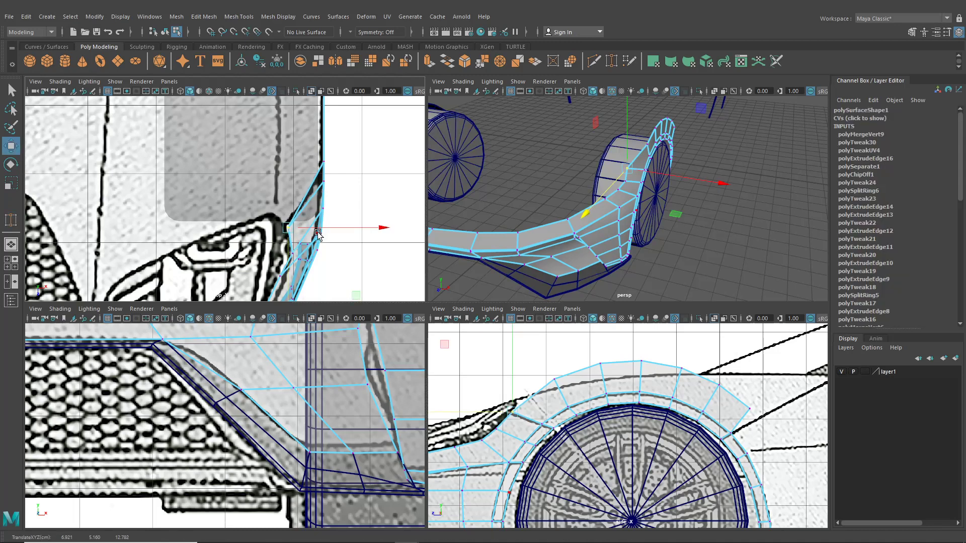
drag(318, 233, 316, 233)
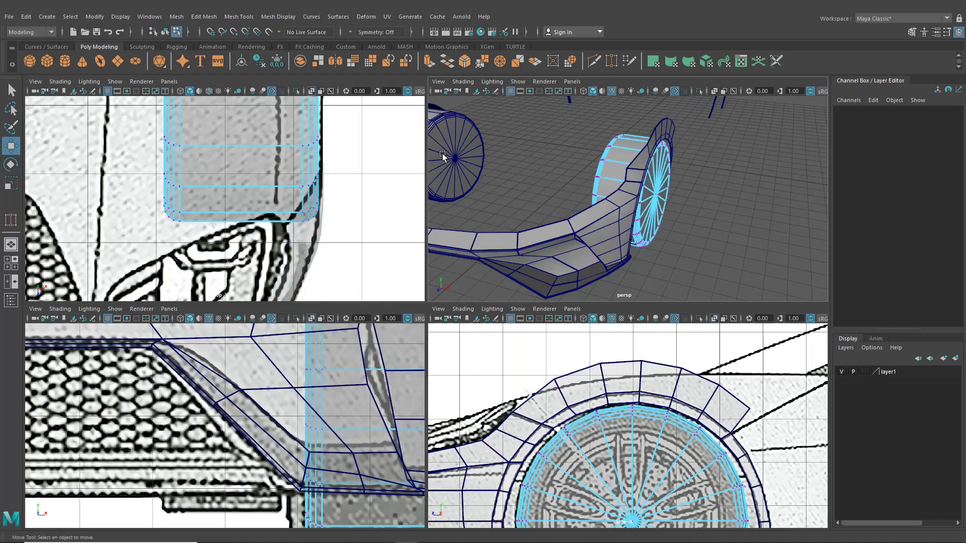
Move the first two outer vertices behind the welded corner inward along X in the top view
alt+drag(573, 186, 601, 206)
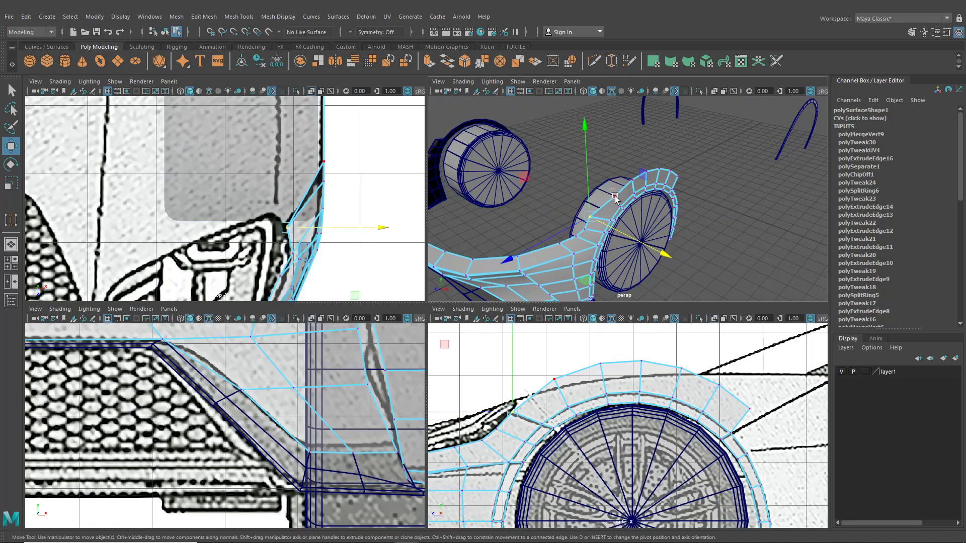
click(614, 196)
scroll(553, 372, up, 1)
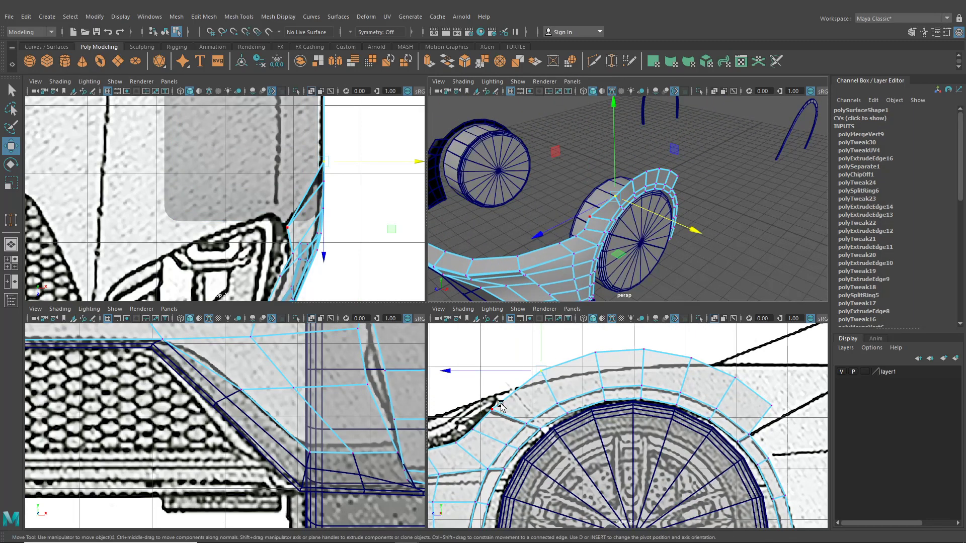
alt+middle_drag(310, 189, 307, 226)
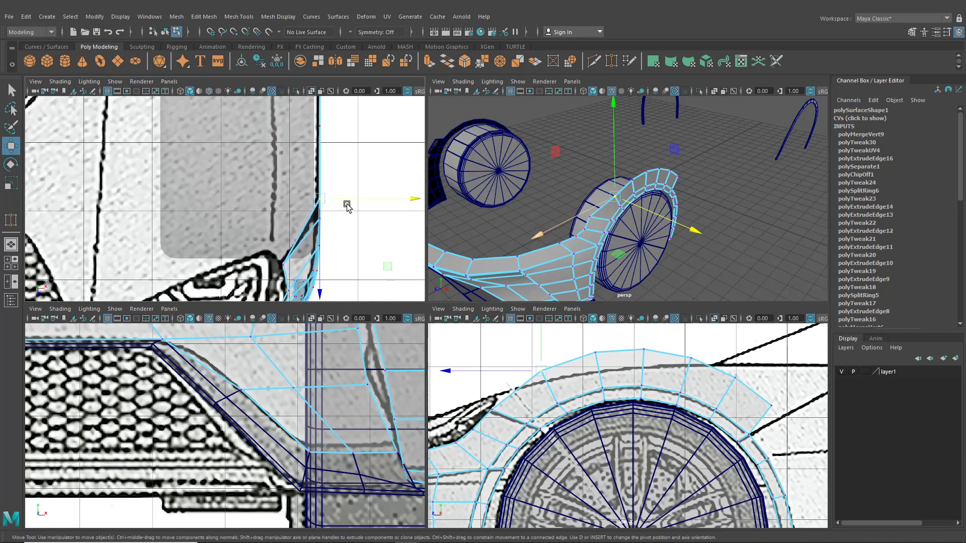
drag(354, 199, 305, 200)
alt+middle_drag(314, 168, 309, 215)
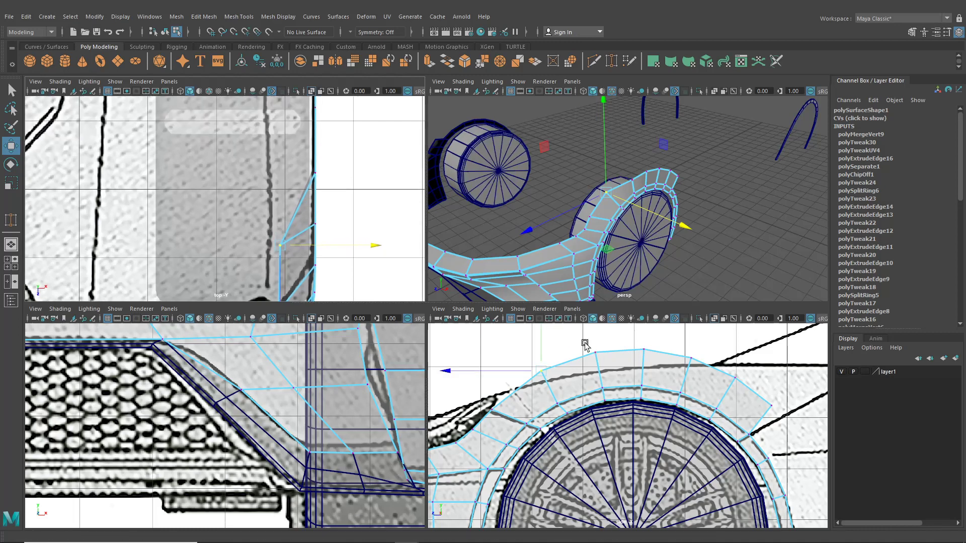
click(595, 352)
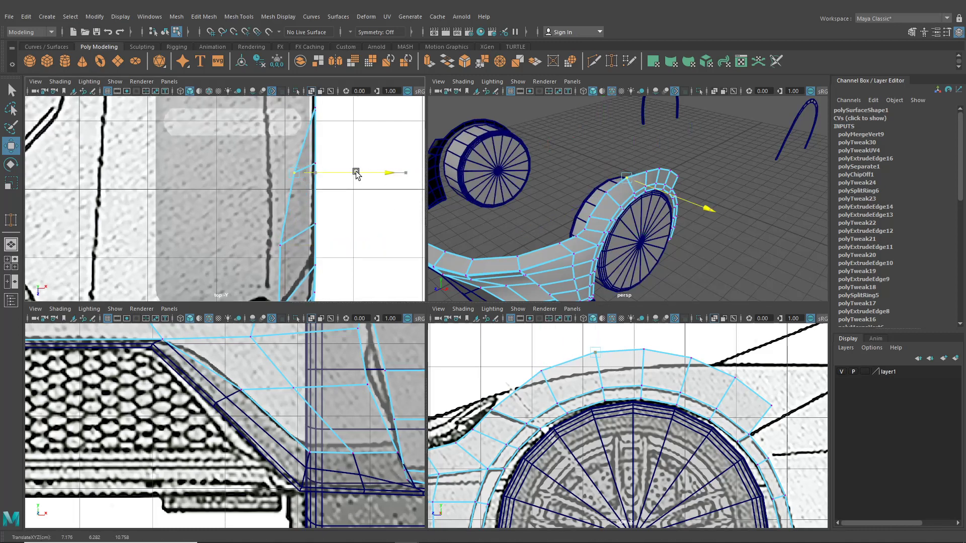
drag(343, 173, 342, 173)
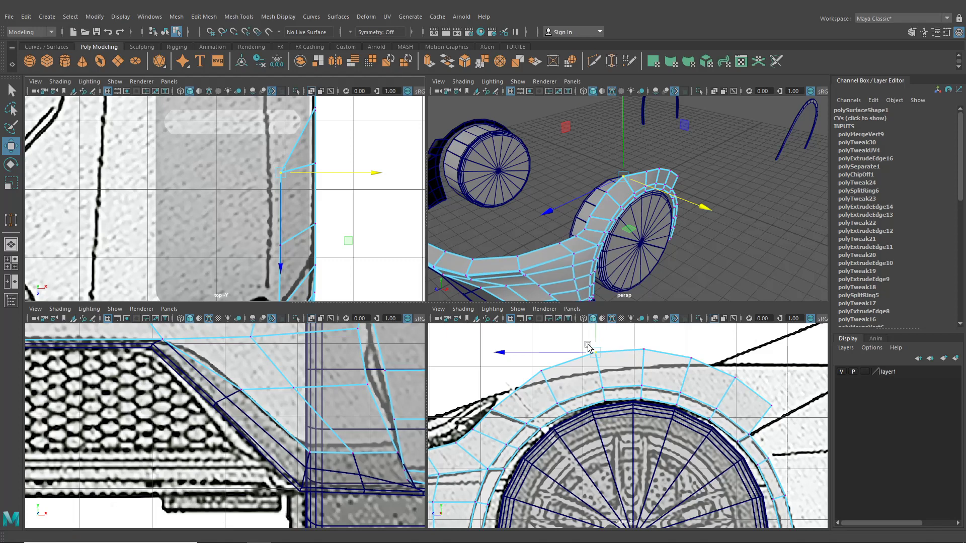
Move the third and fourth outer vertices along the crest of the arch strip inward along X
alt+middle_drag(268, 193, 276, 225)
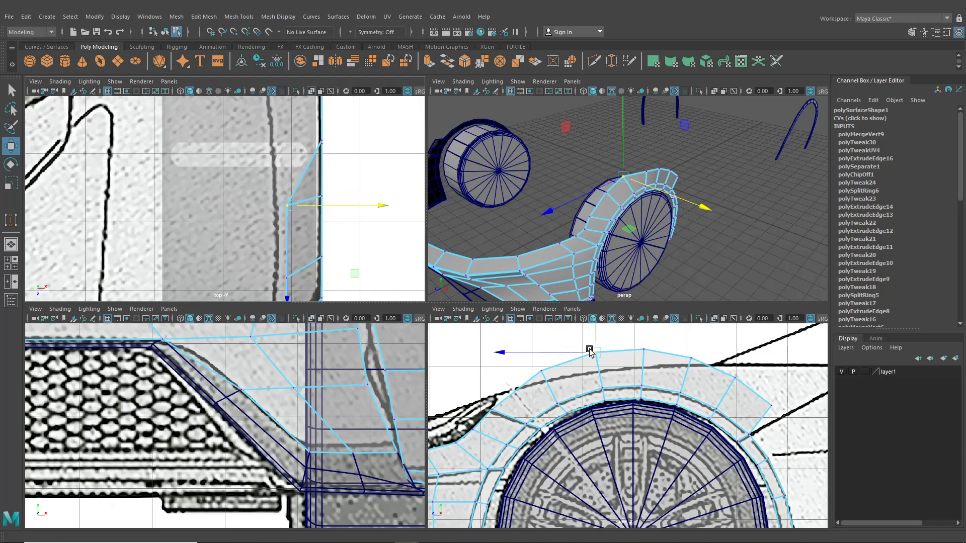
click(643, 348)
drag(397, 142, 362, 139)
click(690, 357)
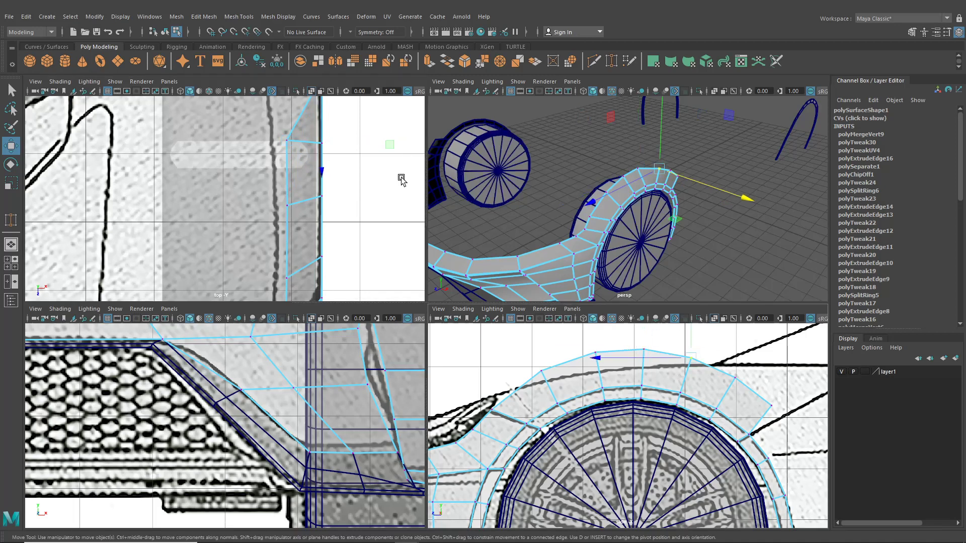
alt+middle_drag(385, 143, 384, 260)
drag(387, 194, 344, 197)
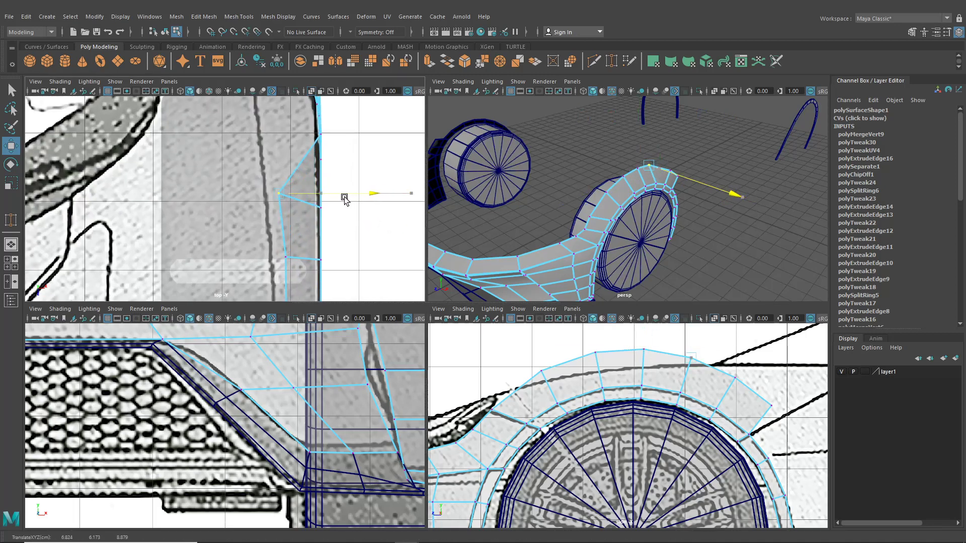
Move the last two outer vertices at the rear end of the arch strip inward along X
alt+middle_drag(347, 226, 346, 153)
alt+middle_drag(287, 222, 289, 307)
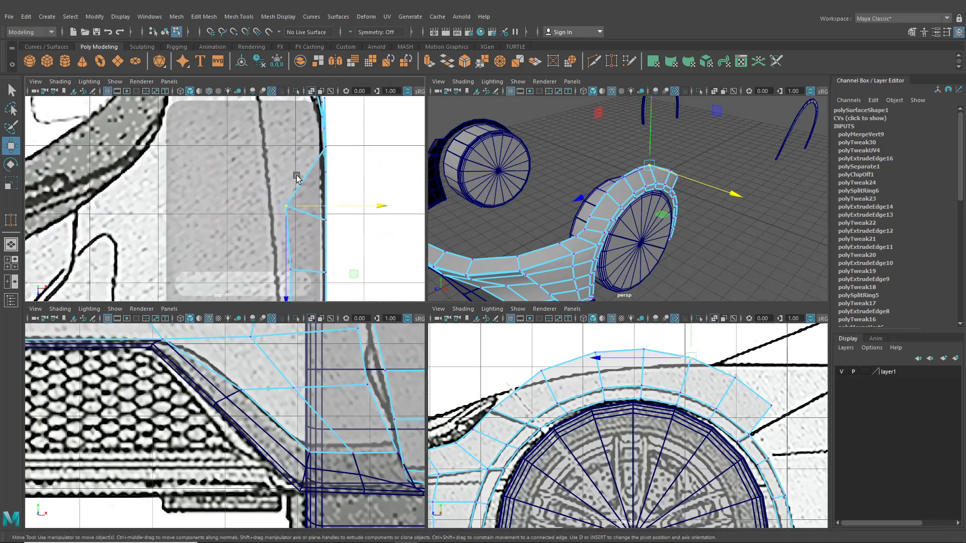
alt+middle_drag(271, 131, 297, 213)
alt+right_drag(298, 213, 275, 211)
drag(713, 357, 747, 399)
drag(376, 223, 359, 221)
middle_drag(359, 222, 331, 221)
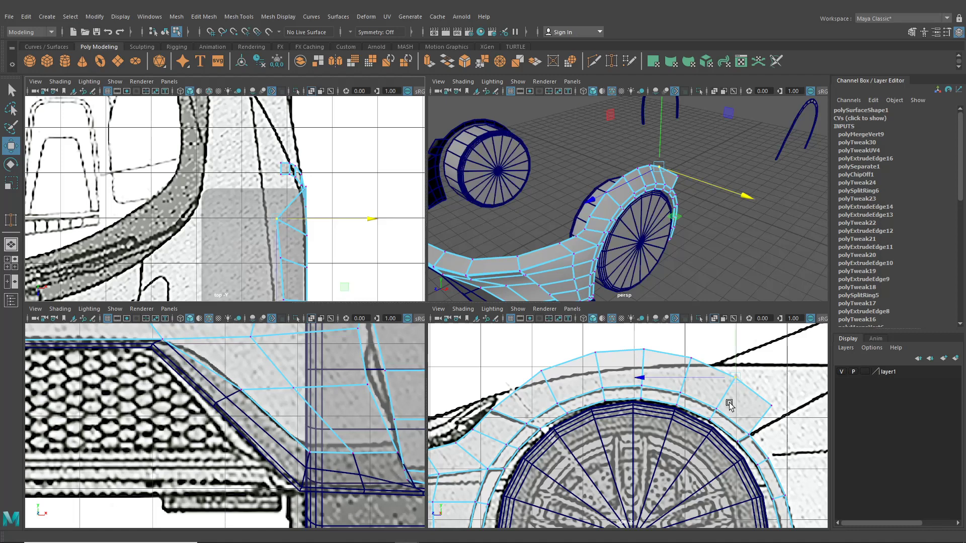
click(769, 402)
middle_drag(395, 183, 363, 185)
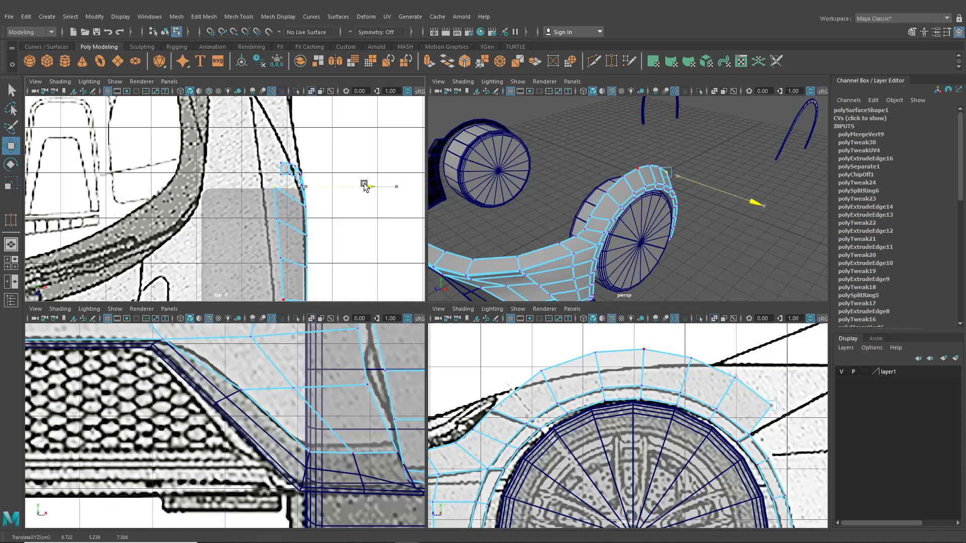
drag(363, 184, 361, 185)
Stretch the strip's rear corner vertex up along the blueprint's diagonal panel line, align it in the top view, and shift the neighbouring vertex rearward
alt+middle_drag(757, 420, 638, 427)
drag(653, 412, 733, 384)
middle_drag(734, 387, 740, 386)
drag(366, 107, 356, 108)
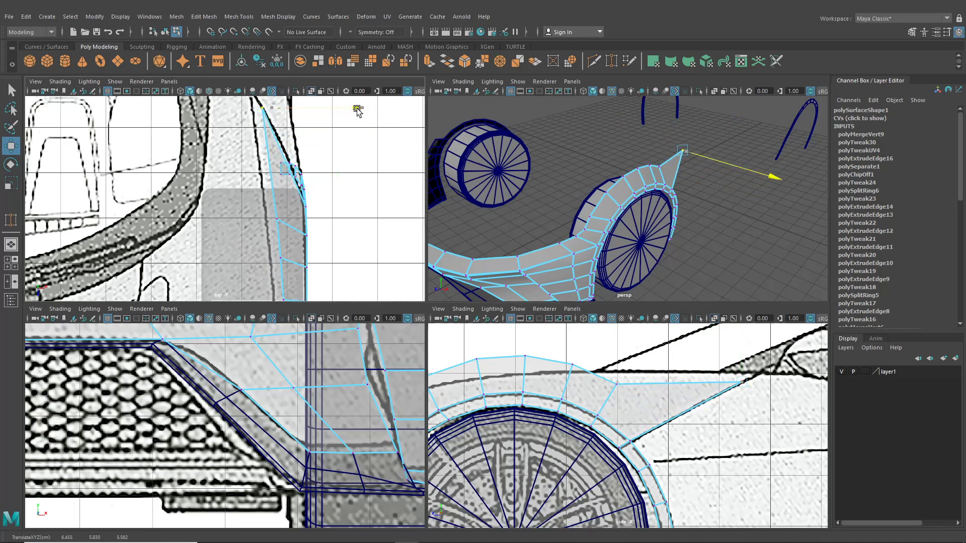
drag(617, 384, 653, 383)
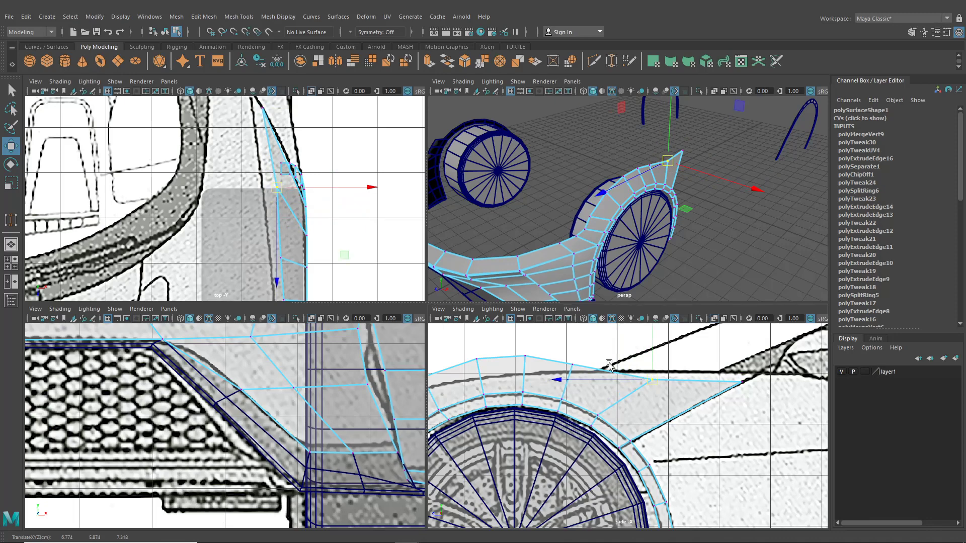
Align the arch strip's rear crest vertices and rear corner vertex with the blueprint's fender outline in the side view
click(582, 379)
alt+right_drag(583, 381, 657, 378)
alt+middle_drag(657, 377, 629, 412)
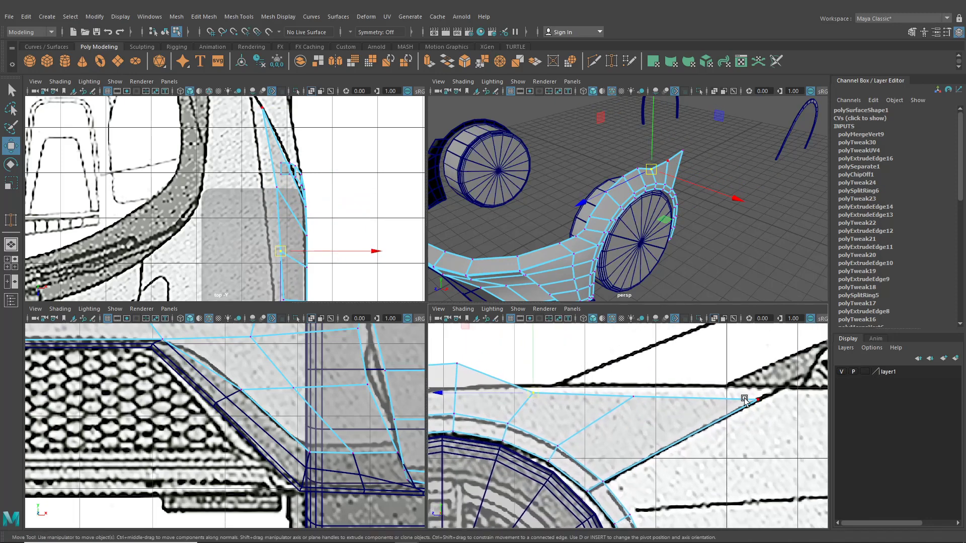
click(757, 400)
drag(759, 401, 772, 396)
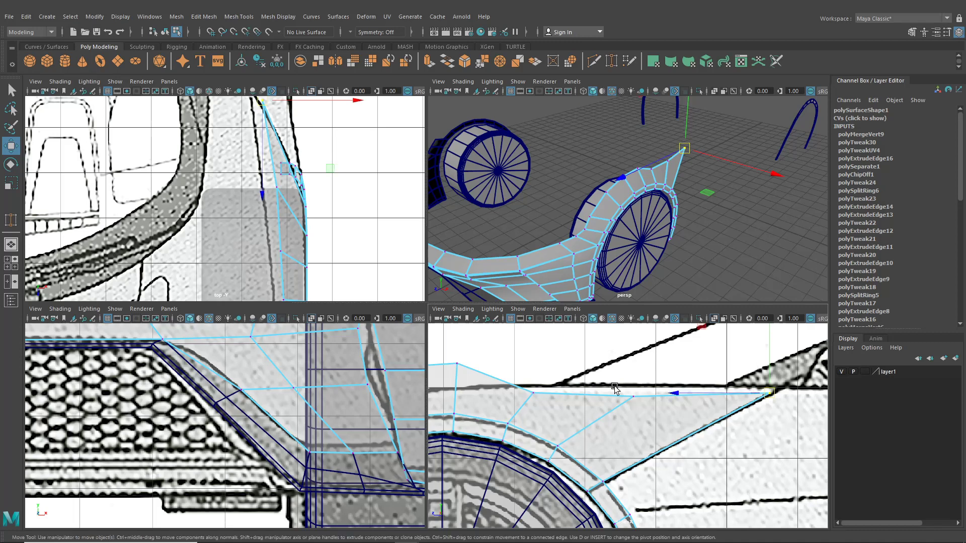
click(633, 396)
drag(636, 397, 635, 393)
Lower the strip's remaining crest vertices above the front wheel to just beneath the fender outline in the side view
alt+middle_drag(565, 397, 714, 406)
drag(593, 358, 605, 412)
drag(508, 360, 529, 417)
alt+middle_drag(539, 419, 680, 403)
drag(599, 378, 610, 394)
drag(608, 394, 591, 419)
alt+middle_drag(709, 409, 599, 401)
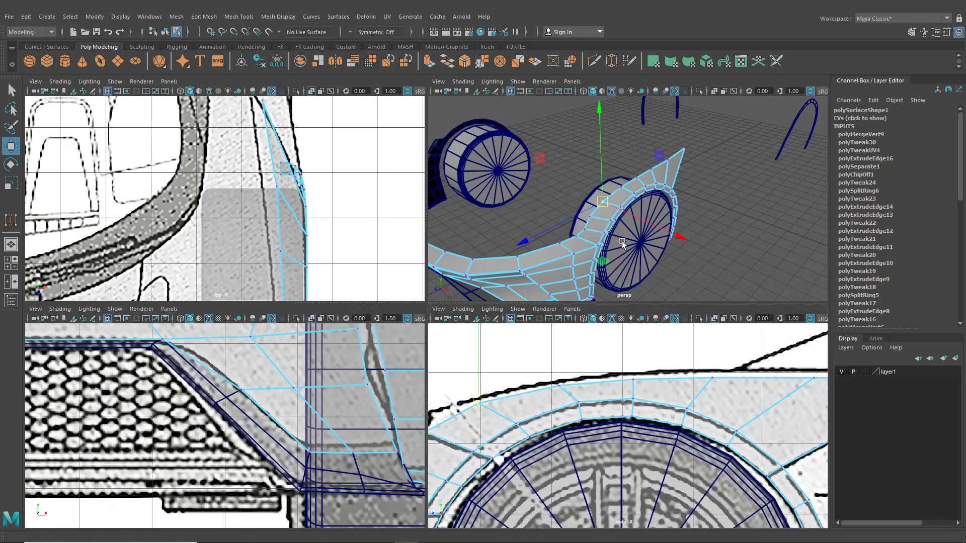
Nudge the strip's inner vertex near the rear of the wheel along X in the top view, and hide layer1
scroll(621, 243, down, 3)
alt+drag(619, 233, 662, 209)
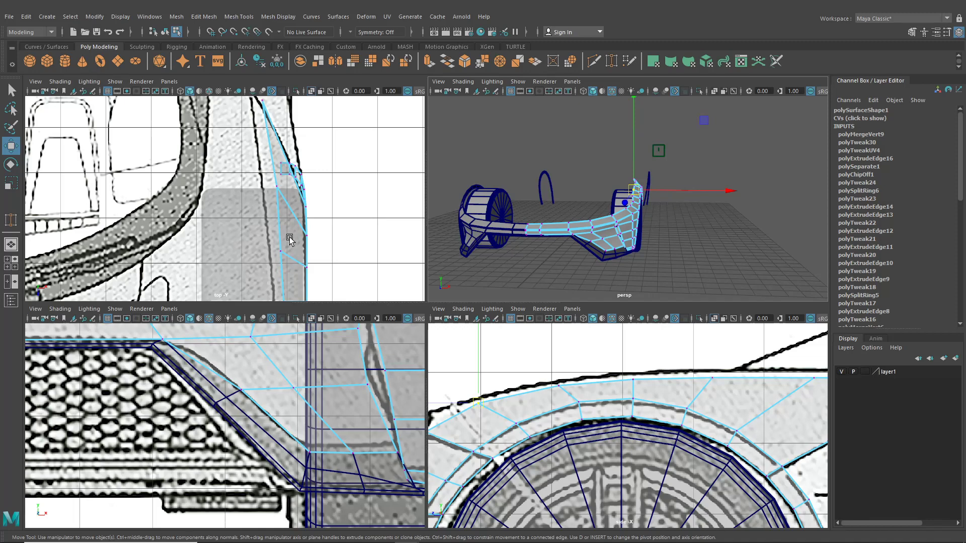
click(303, 191)
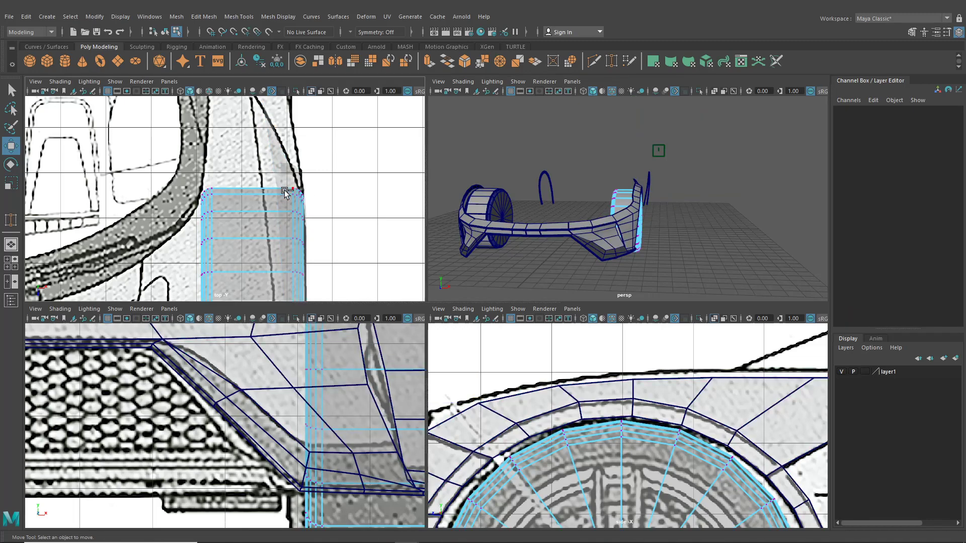
click(285, 192)
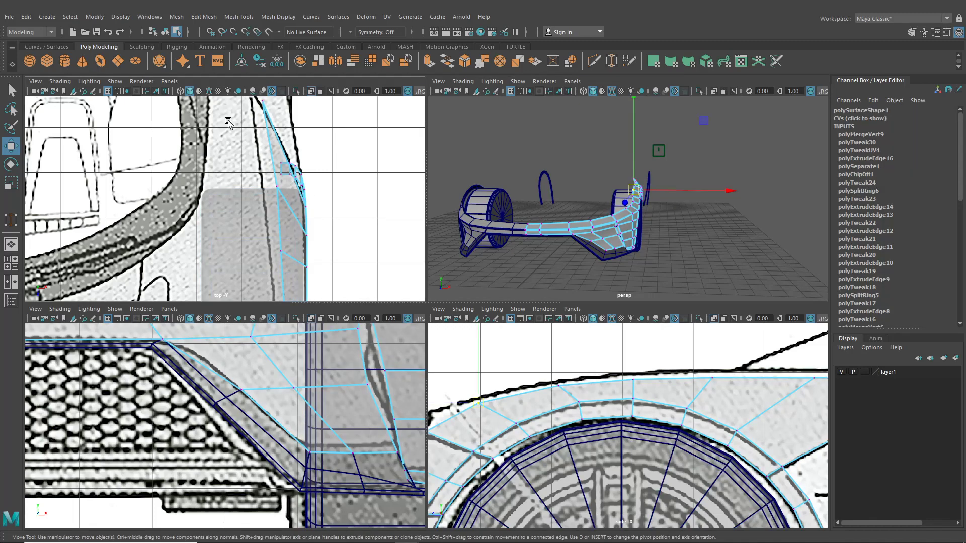
click(279, 190)
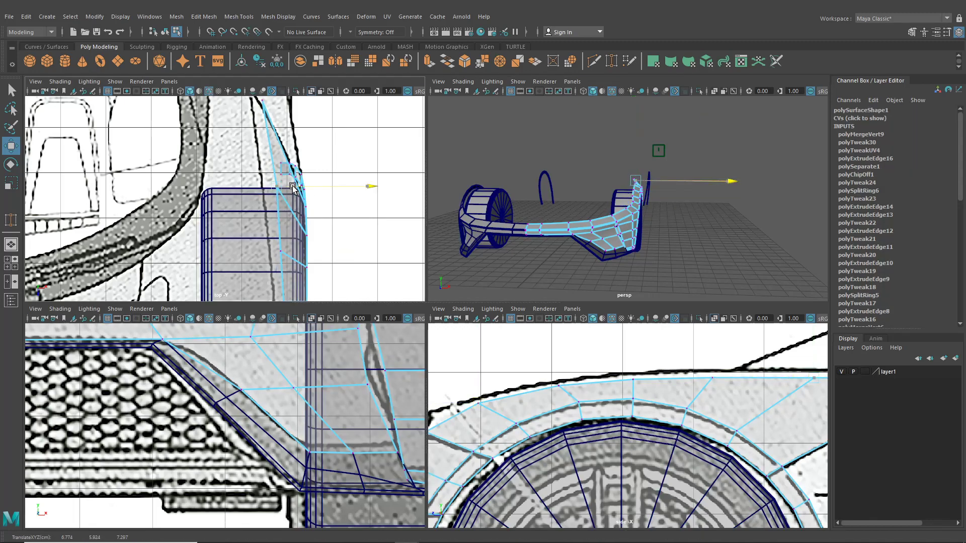
click(842, 371)
alt+middle_drag(296, 247, 282, 195)
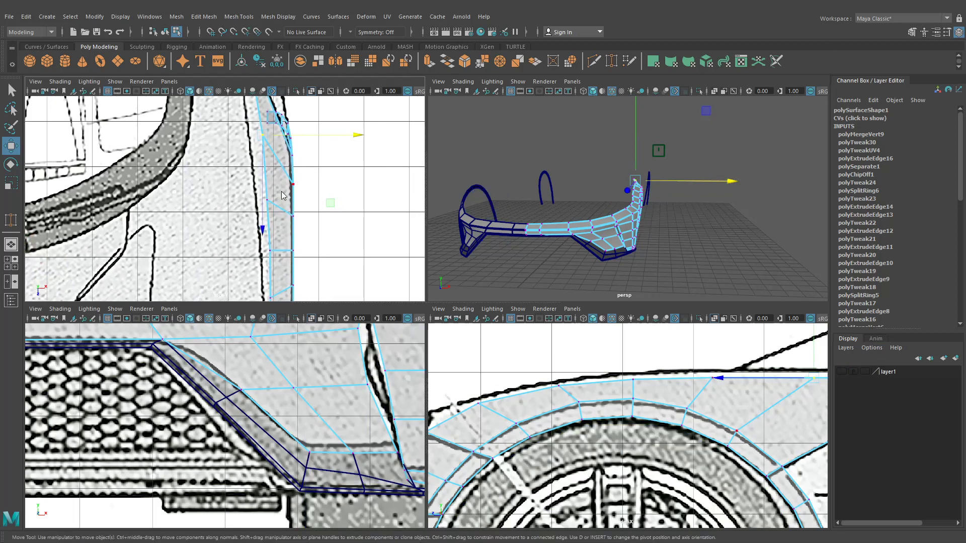
Extrude the strip's inner border edges, from the rear tip to the front corner, and move them -0.233 along X
right_drag(281, 195, 277, 155)
alt+middle_drag(275, 155, 291, 221)
click(269, 153)
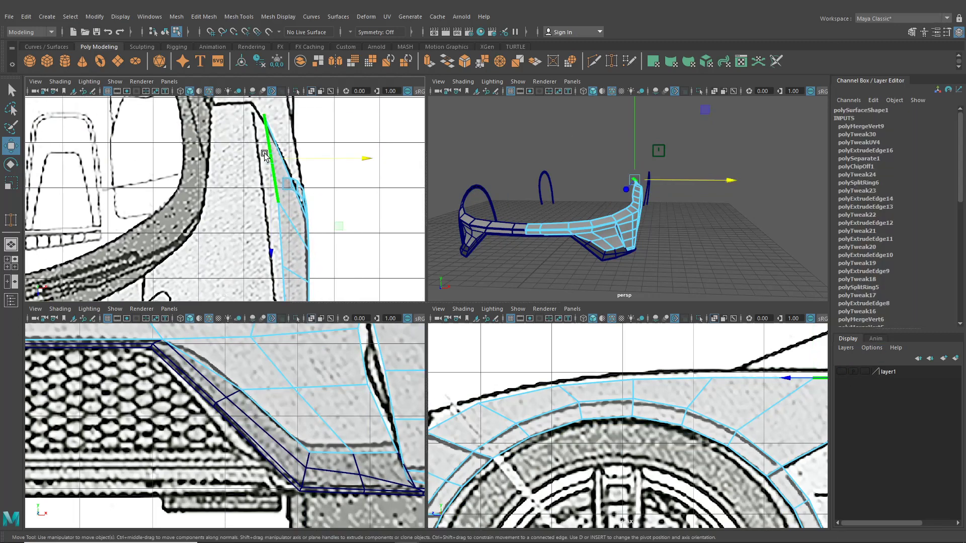
shift+click(279, 235)
alt+middle_drag(285, 259, 279, 186)
shift+click(280, 221)
shift+click(281, 265)
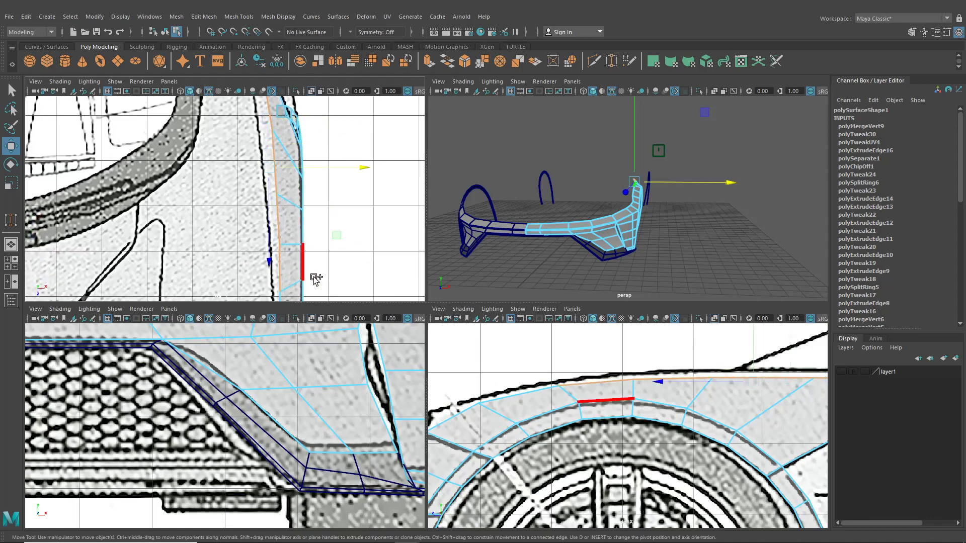
alt+middle_drag(315, 280, 311, 223)
click(279, 253)
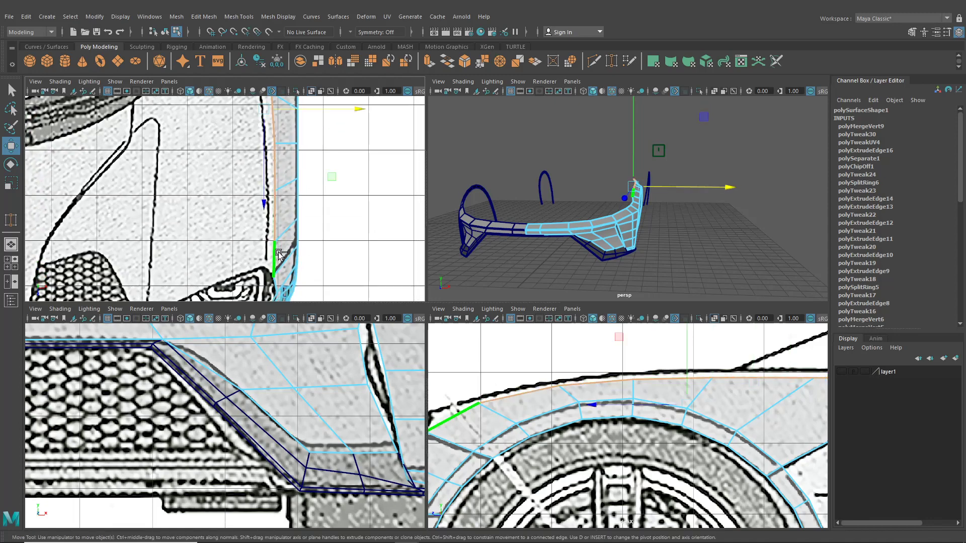
key(ctrl+e)
alt+middle_drag(306, 166, 289, 274)
click(373, 101)
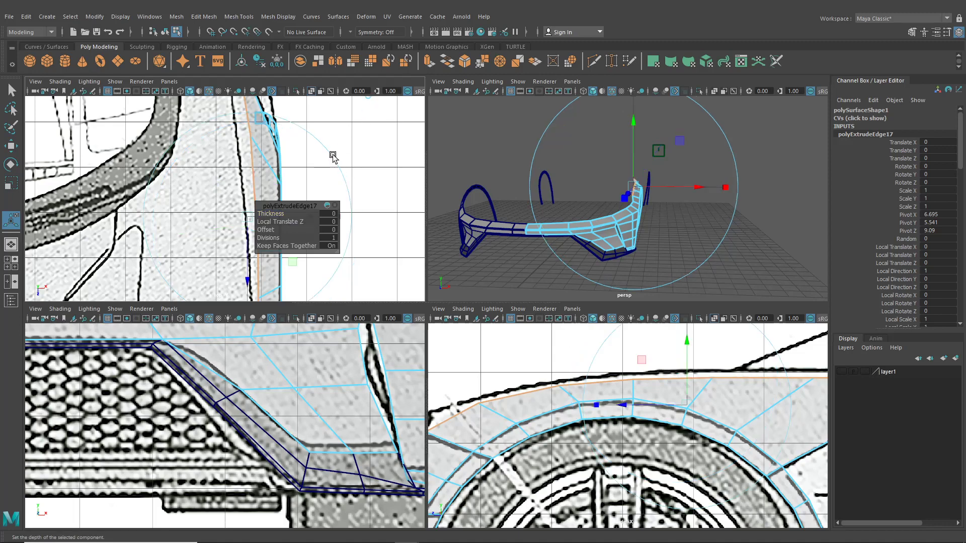
alt+middle_drag(246, 164, 245, 117)
drag(301, 170, 288, 174)
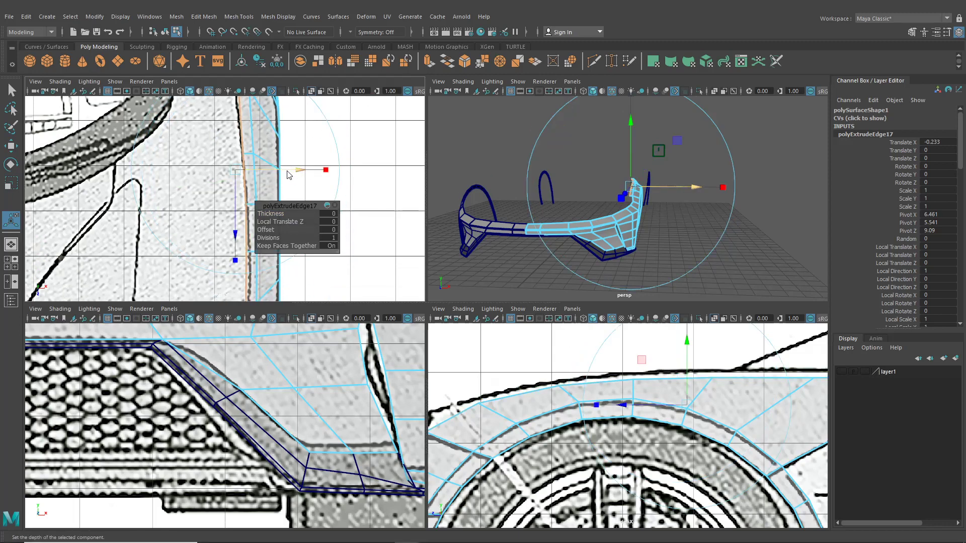
Move the rear end vertices of the extruded row onto the blueprint's panel lines in the top view, stretching the inner one to their pointed corner
key(space)
right_drag(474, 189, 437, 190)
alt+middle_drag(442, 195, 416, 358)
alt+middle_drag(411, 210, 402, 331)
click(411, 213)
key(w)
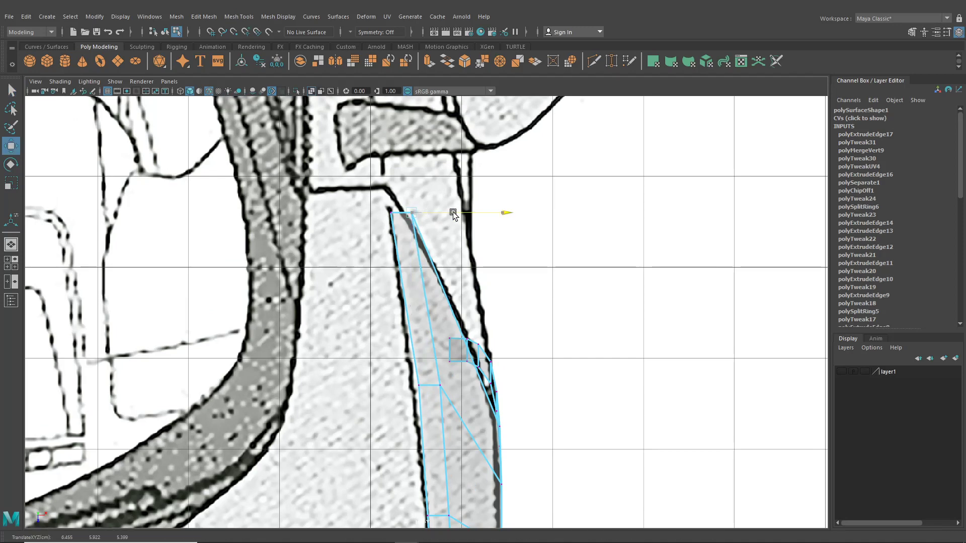
drag(453, 213, 450, 213)
drag(366, 204, 386, 185)
alt+middle_drag(419, 340, 400, 273)
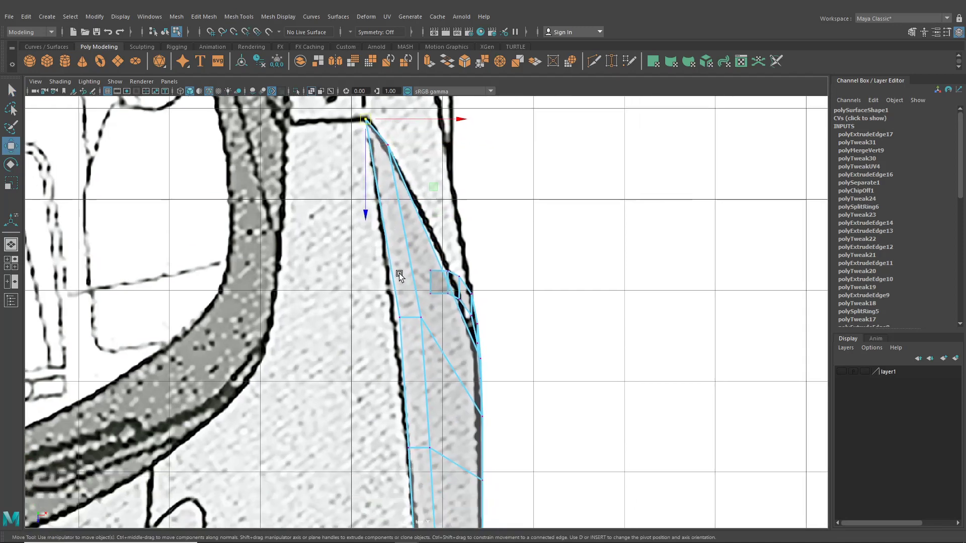
Shift the next three inner vertices behind the rear tip along X onto the blueprint's fender crease line
click(399, 317)
alt+middle_drag(409, 345, 397, 284)
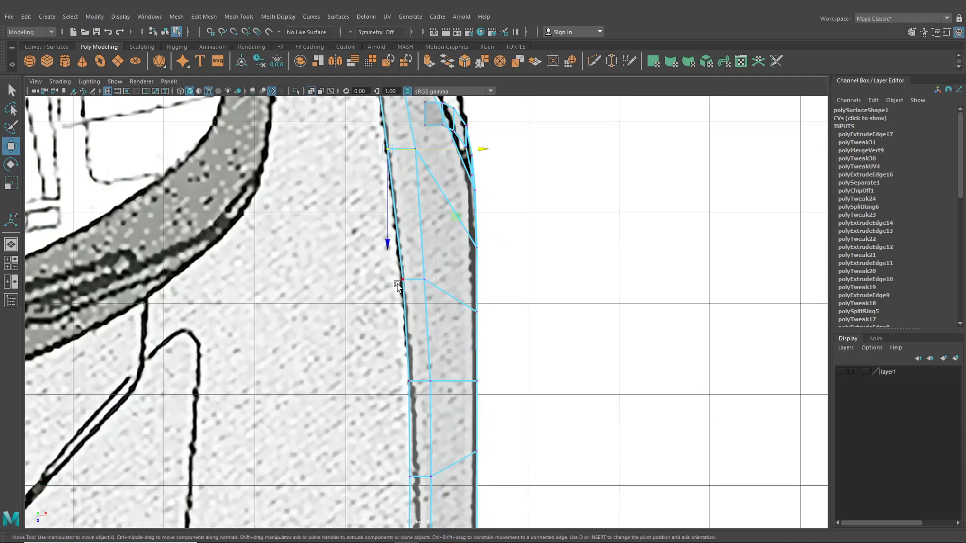
click(403, 281)
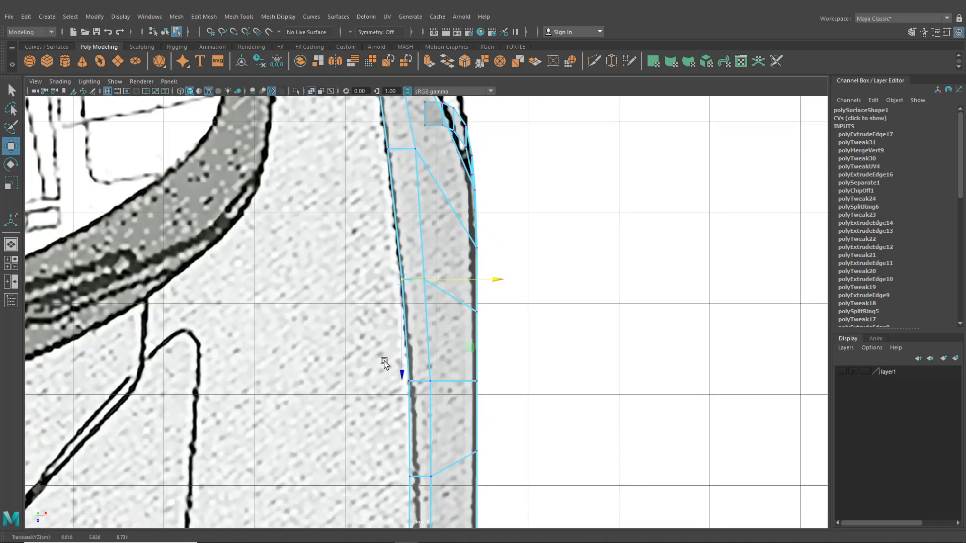
click(423, 382)
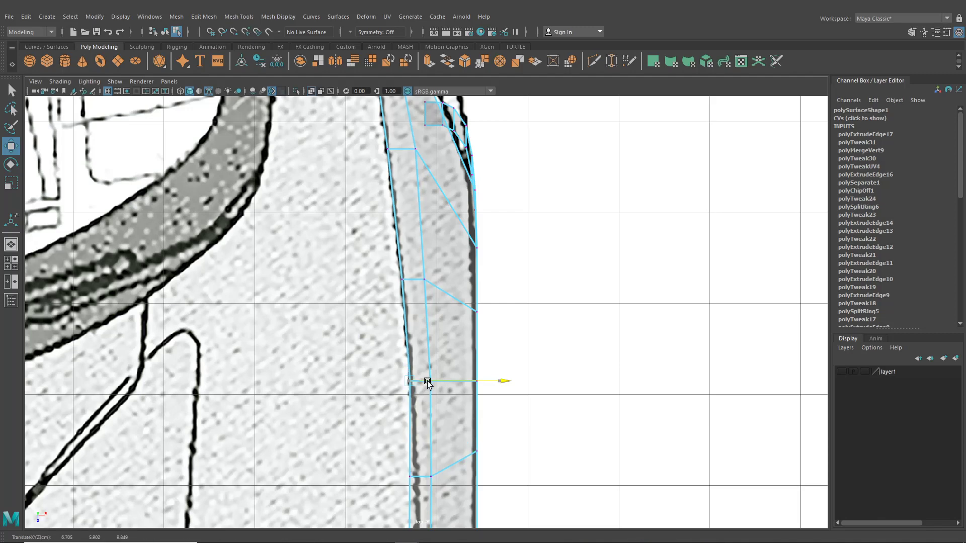
alt+middle_drag(427, 383, 433, 241)
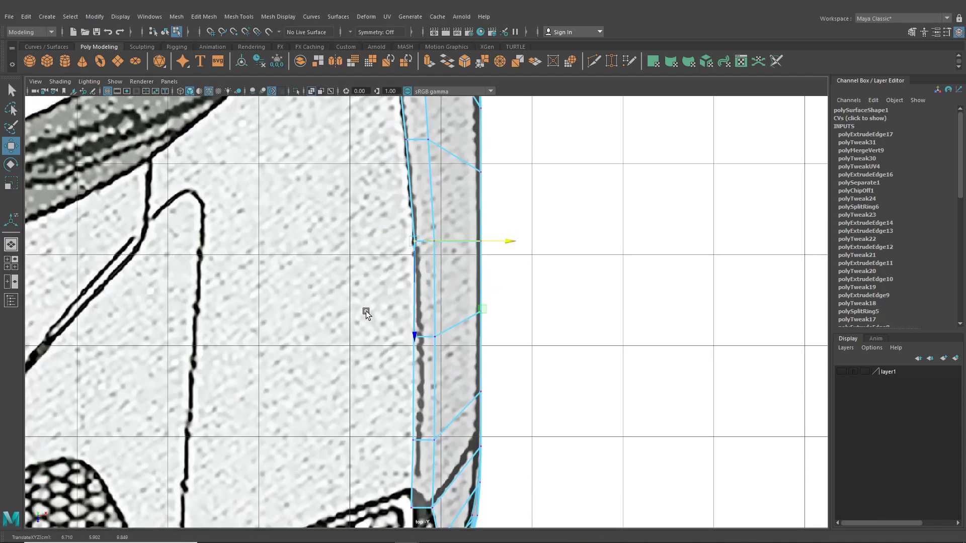
Shift the following two inner vertices along X onto the crease line and place the front corner vertex at the headlight's upper corner
click(463, 343)
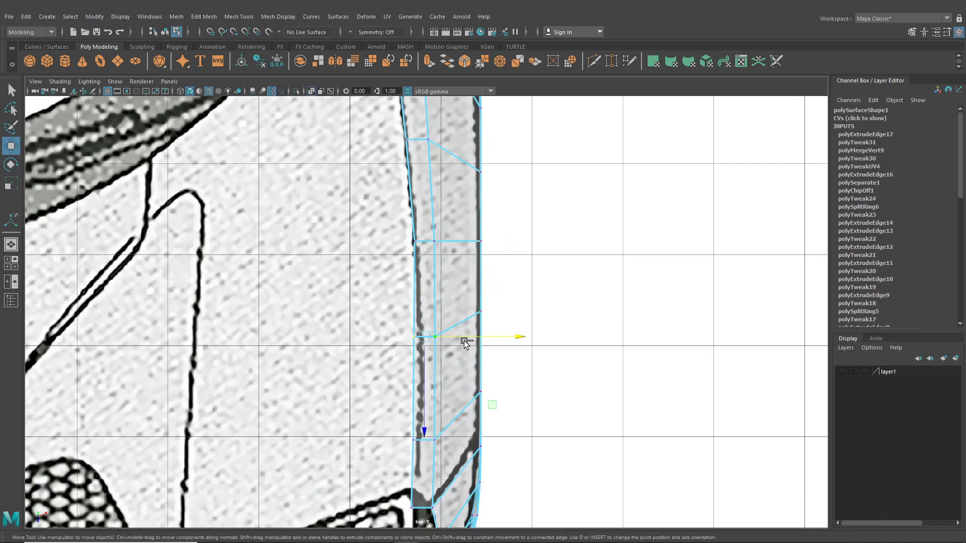
drag(464, 340, 438, 340)
alt+middle_drag(437, 371, 434, 272)
drag(402, 325, 421, 350)
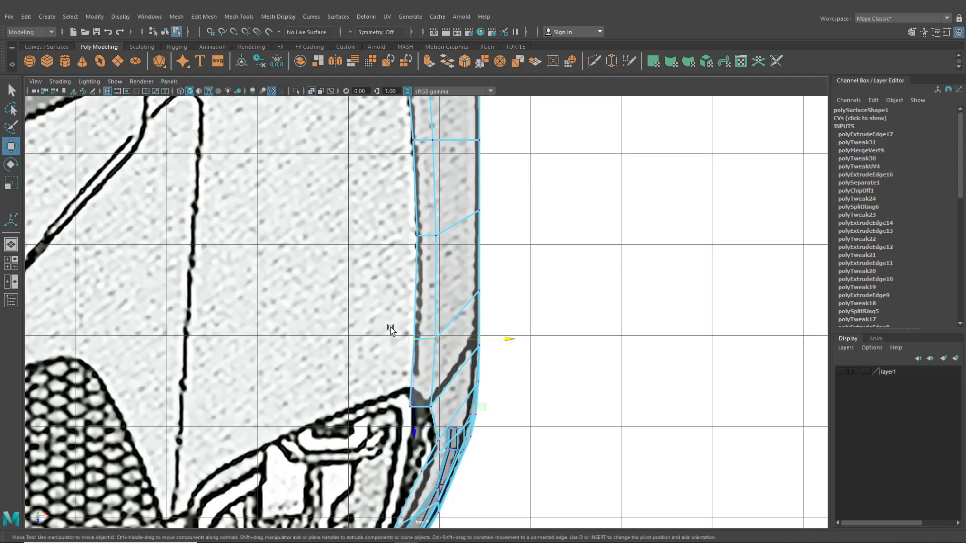
click(412, 408)
drag(412, 411, 415, 389)
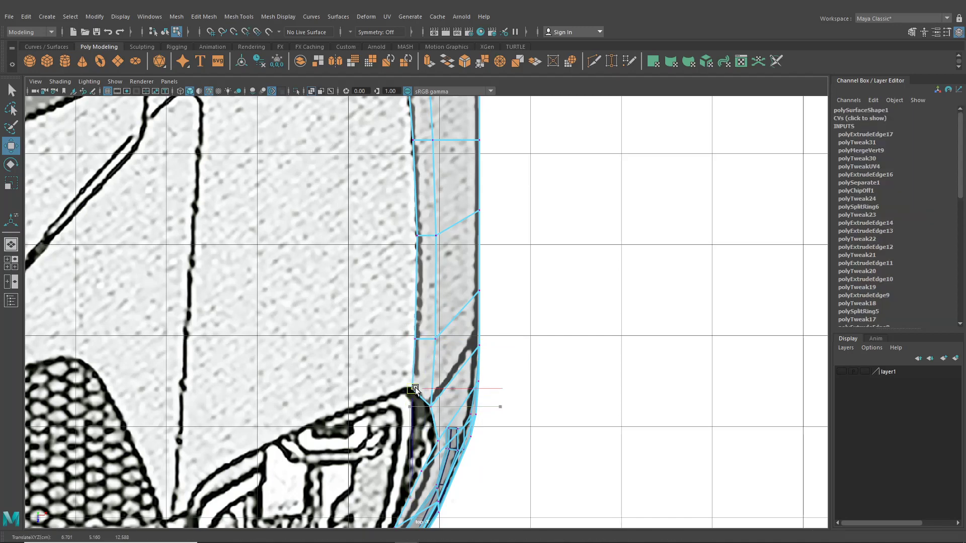
Select the extruded row's inner vertices together and raise them along Y to the fender outline in the side view
alt+middle_drag(405, 237, 400, 286)
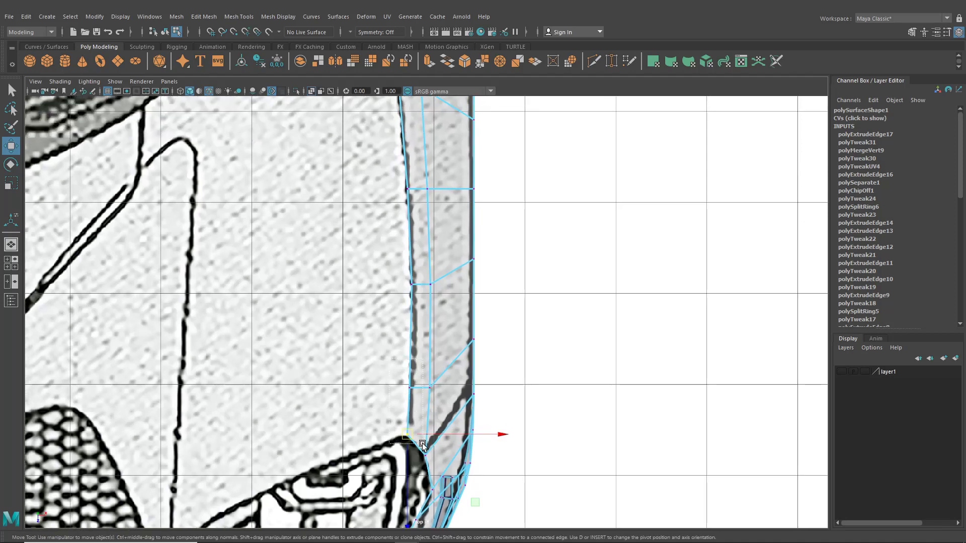
drag(423, 444, 422, 444)
shift+drag(394, 259, 422, 311)
alt+middle_drag(392, 177, 391, 274)
shift+drag(391, 275, 414, 312)
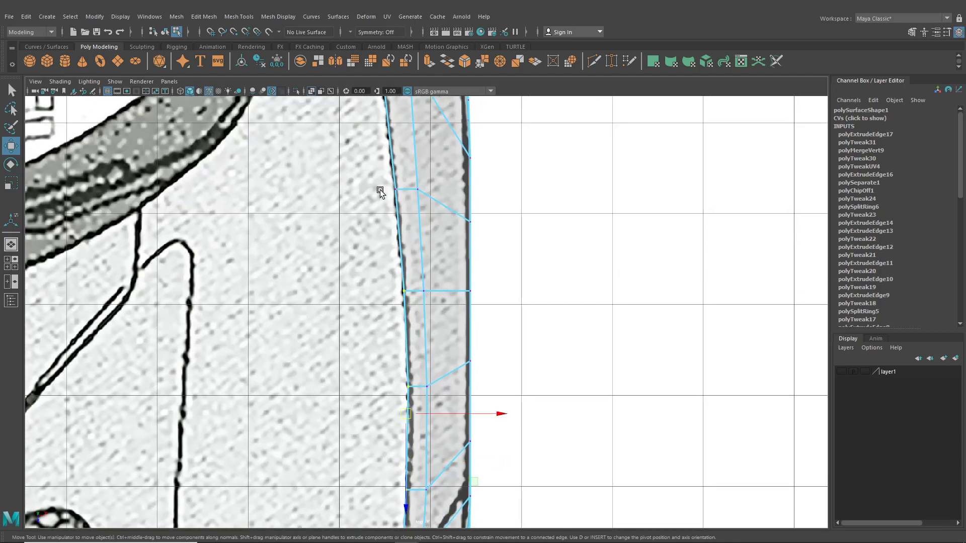
shift+drag(388, 177, 409, 201)
alt+middle_drag(405, 191, 403, 356)
shift+drag(366, 214, 393, 244)
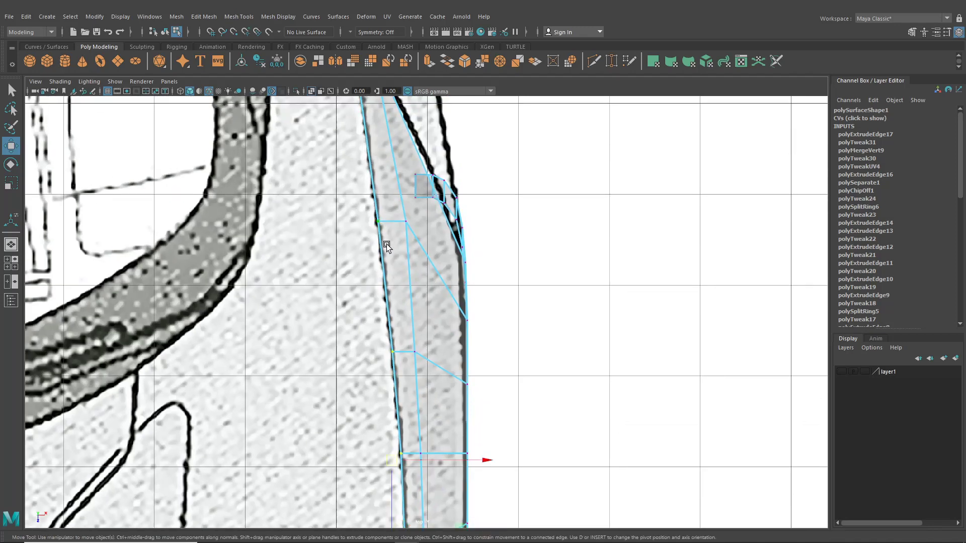
alt+middle_drag(387, 244, 383, 329)
click(7, 266)
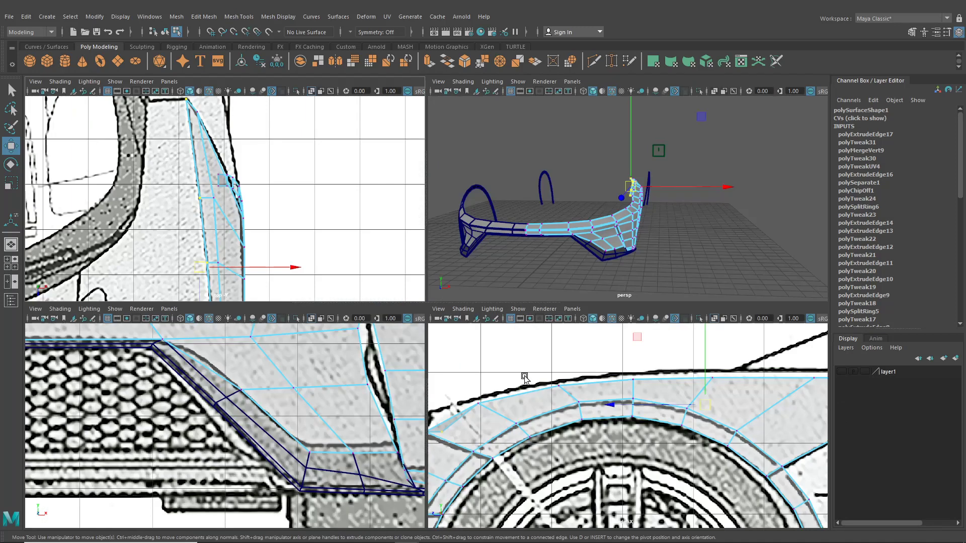
drag(701, 357, 702, 346)
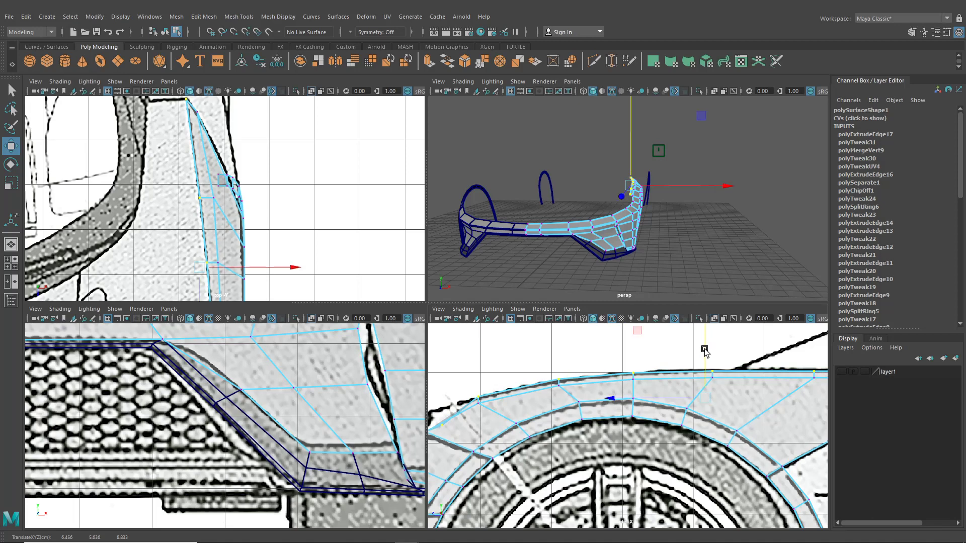
Raise the row's front corner vertex to where the headlight meets the fender outline in the side view
alt+middle_drag(724, 373, 583, 380)
scroll(635, 232, up, 3)
alt+middle_drag(515, 385, 669, 383)
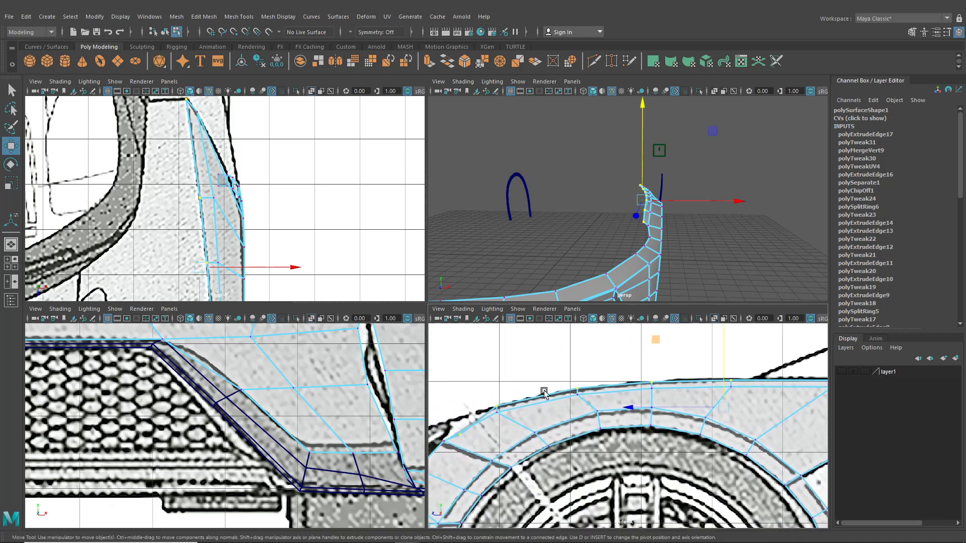
alt+middle_drag(470, 427, 621, 402)
scroll(599, 406, up, 4)
click(546, 404)
drag(551, 402, 544, 378)
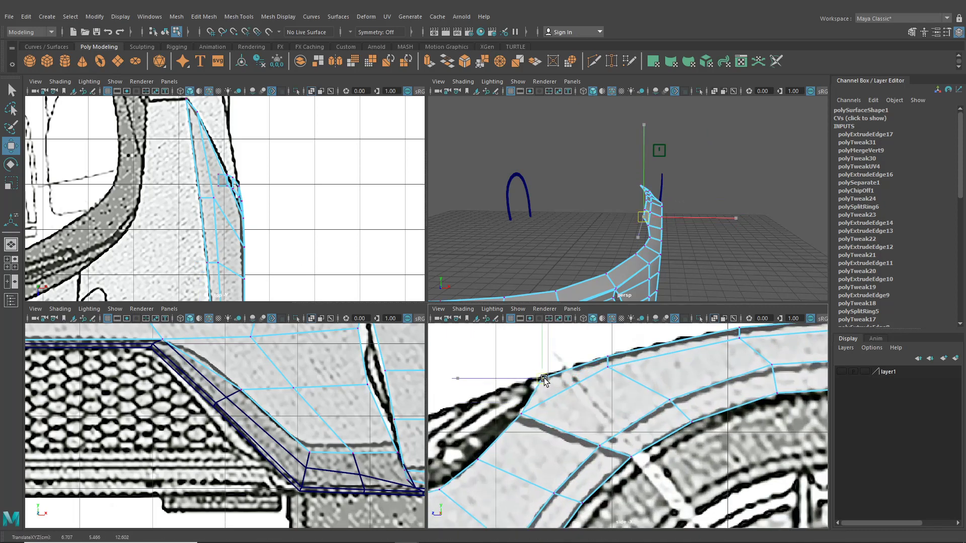
Fit the next three inner vertices behind the front corner to the fender outline above the wheel in the side view
alt+middle_drag(293, 205, 299, 66)
alt+middle_drag(297, 207, 305, 175)
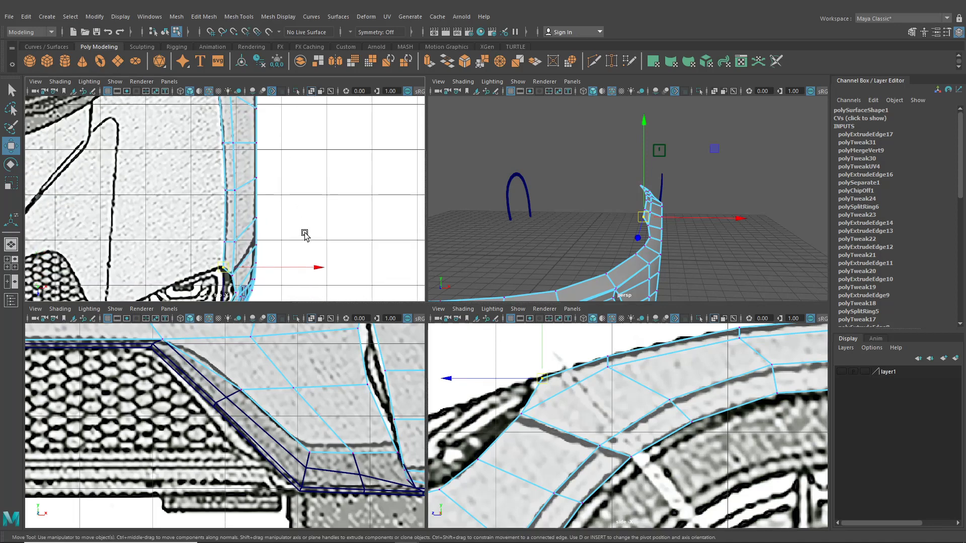
scroll(304, 235, up, 3)
alt+middle_drag(698, 390, 663, 411)
click(575, 379)
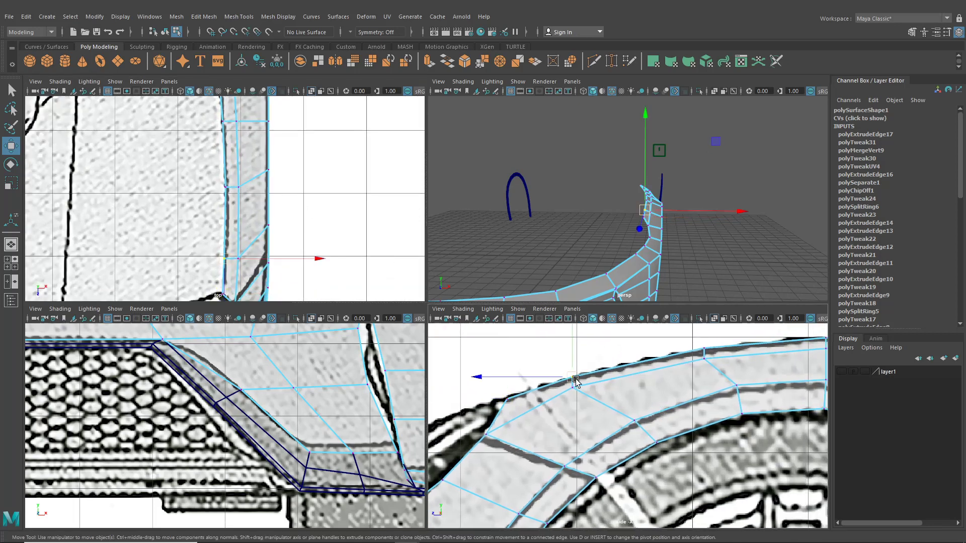
click(703, 349)
drag(704, 349, 697, 350)
alt+middle_drag(734, 367, 549, 379)
click(642, 351)
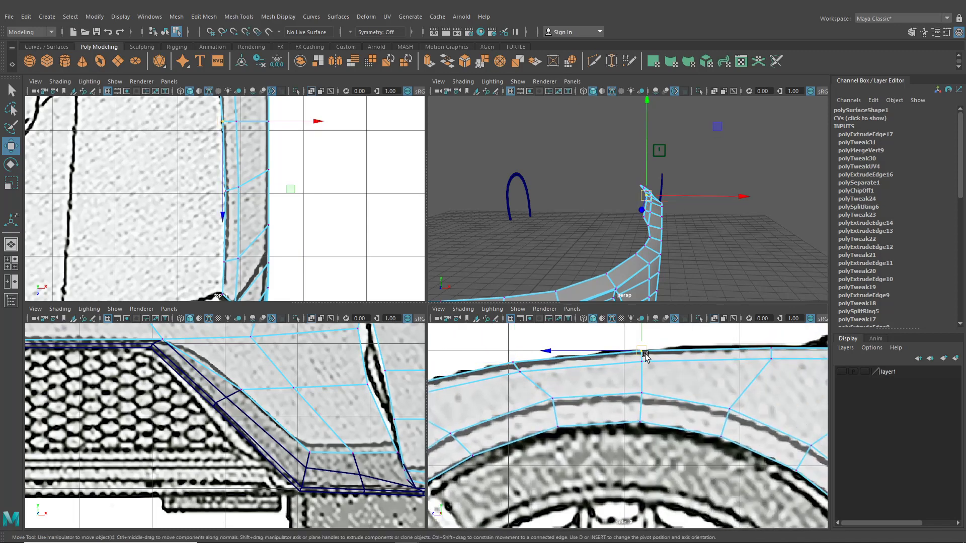
Align the last inner vertices and the rear tip with the fender outline in the side view, adjusting the tip along Z
alt+middle_drag(717, 361, 526, 359)
mouse_move(563, 342)
mouse_down()
mouse_move(595, 353)
mouse_move(567, 347)
mouse_up()
alt+middle_drag(634, 368, 550, 373)
mouse_move(645, 345)
mouse_down()
mouse_move(672, 356)
mouse_move(644, 355)
mouse_up()
alt+middle_drag(766, 368, 647, 371)
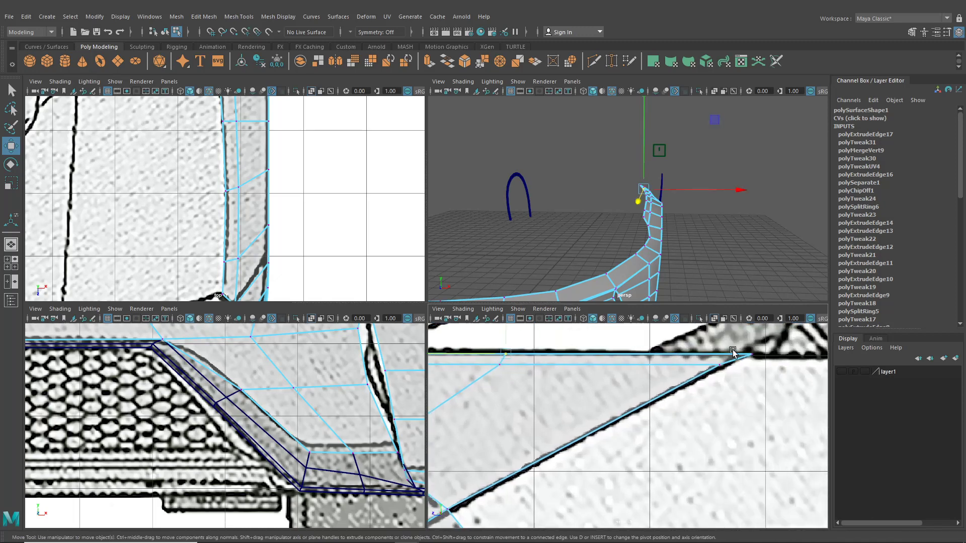
drag(744, 348, 758, 361)
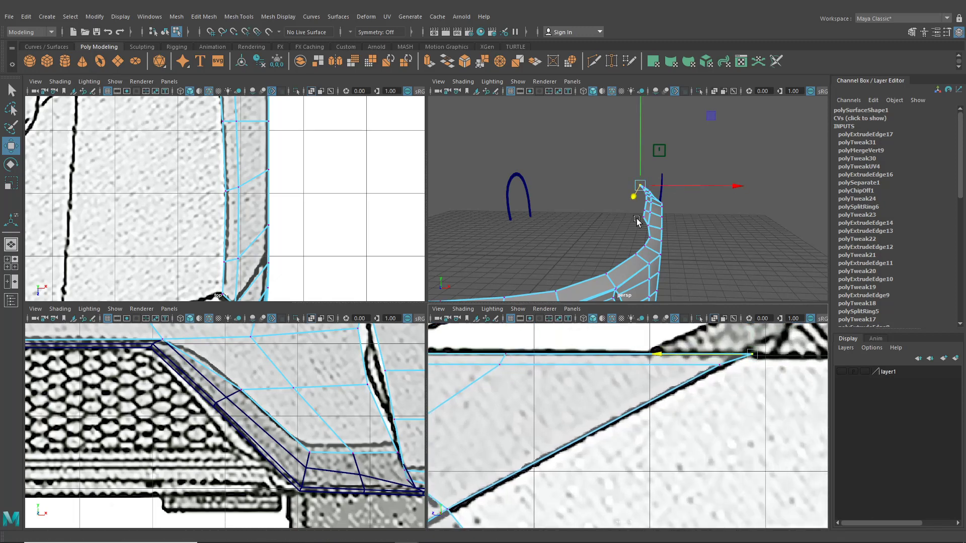
alt+drag(637, 221, 594, 221)
key(space)
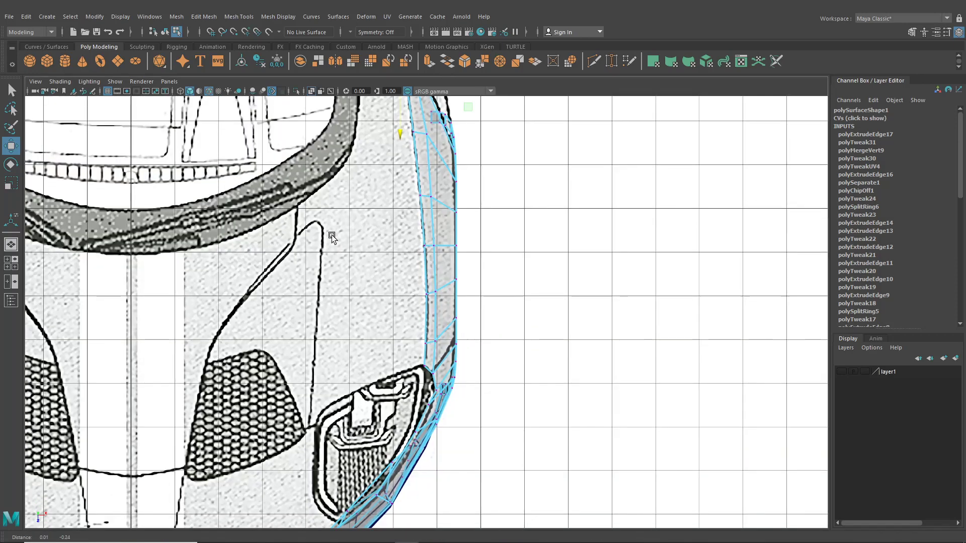
Extrude the fender's inner edge row about 1.02 units along X toward the hood in the top view
alt+middle_drag(332, 236, 328, 210)
right_drag(427, 190, 429, 156)
alt+middle_drag(428, 184, 434, 334)
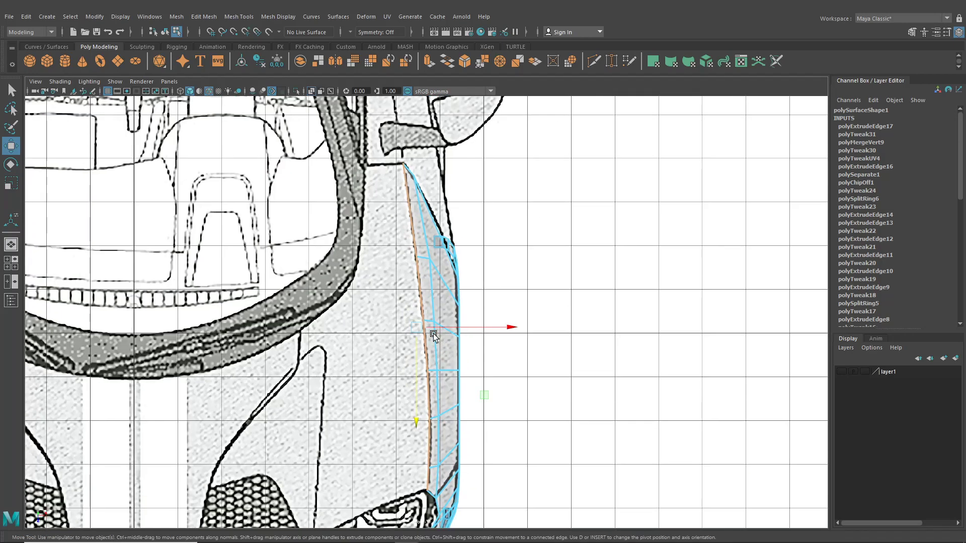
key(ctrl+e)
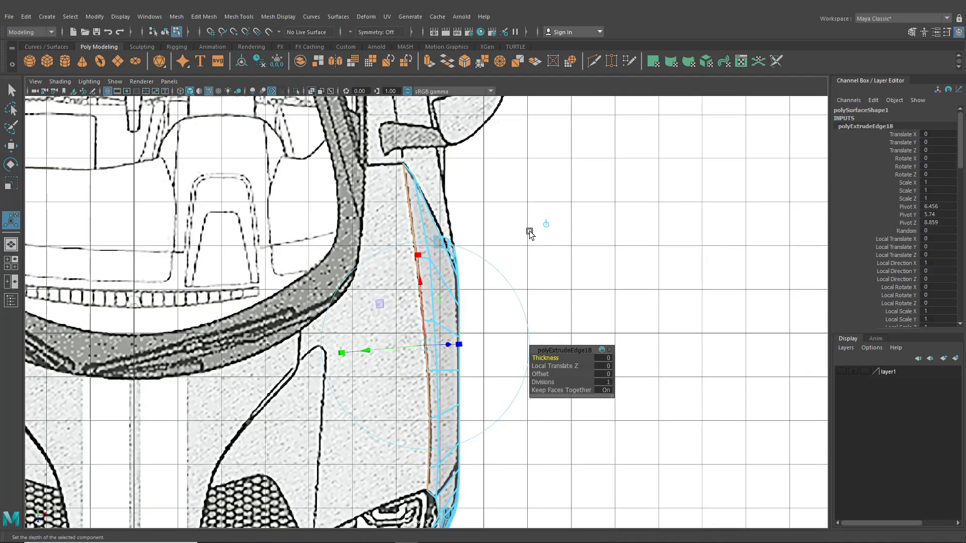
drag(476, 328, 414, 330)
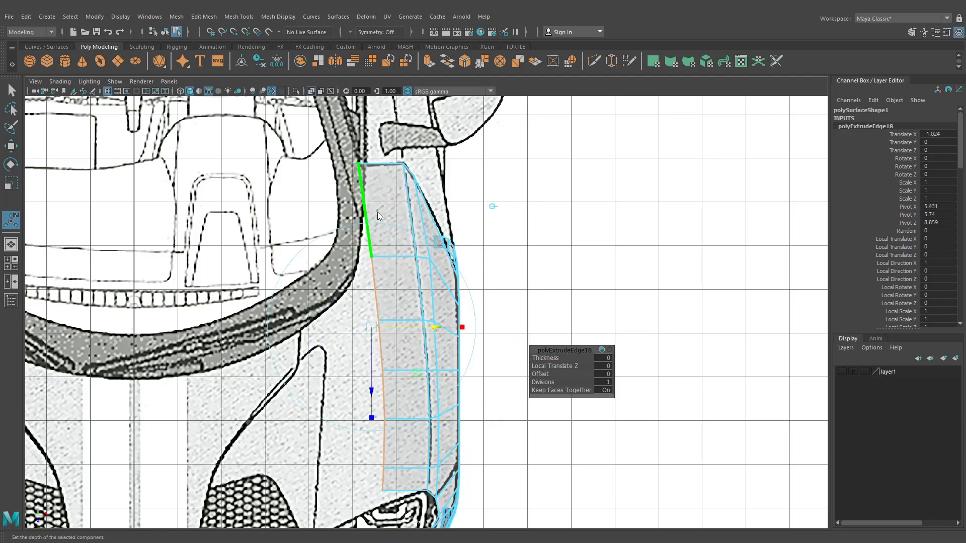
Align the new row's rear corner vertex with the panel line beside the windshield along X, undoing the shift along Z
key(q)
click(369, 164)
key(w)
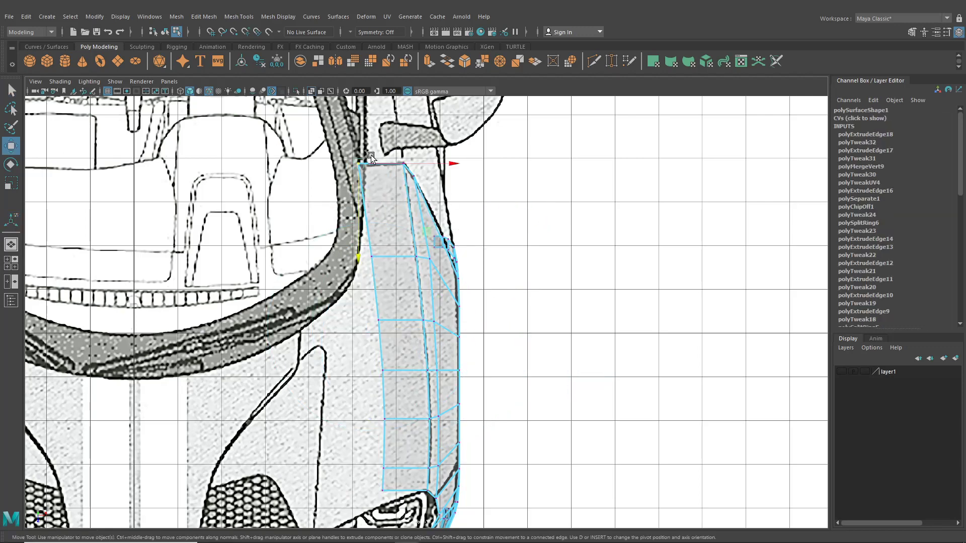
drag(364, 243, 387, 276)
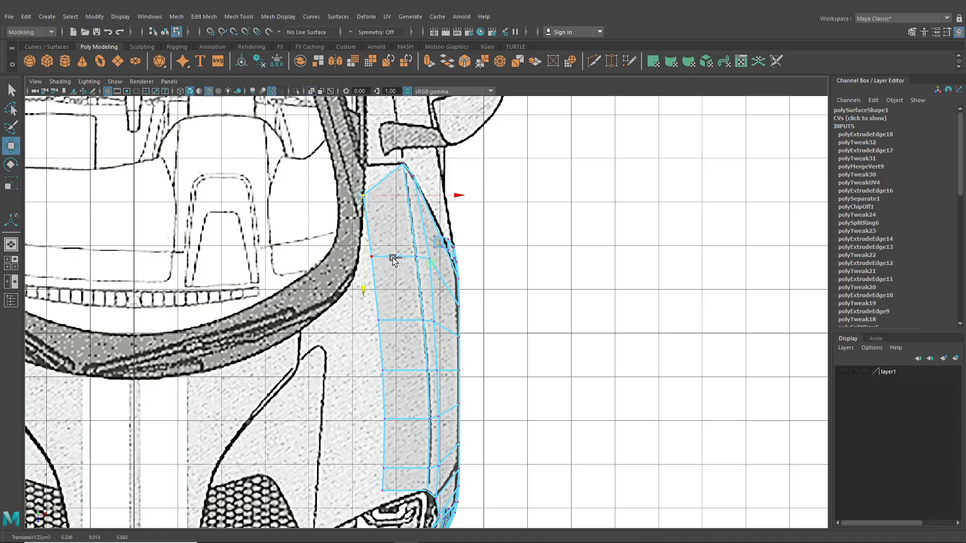
key(ctrl+z)
Move the row's front corner vertex to the headlight's inner upper corner and the vertex behind it inward beside the hood line
alt+middle_drag(381, 439, 388, 321)
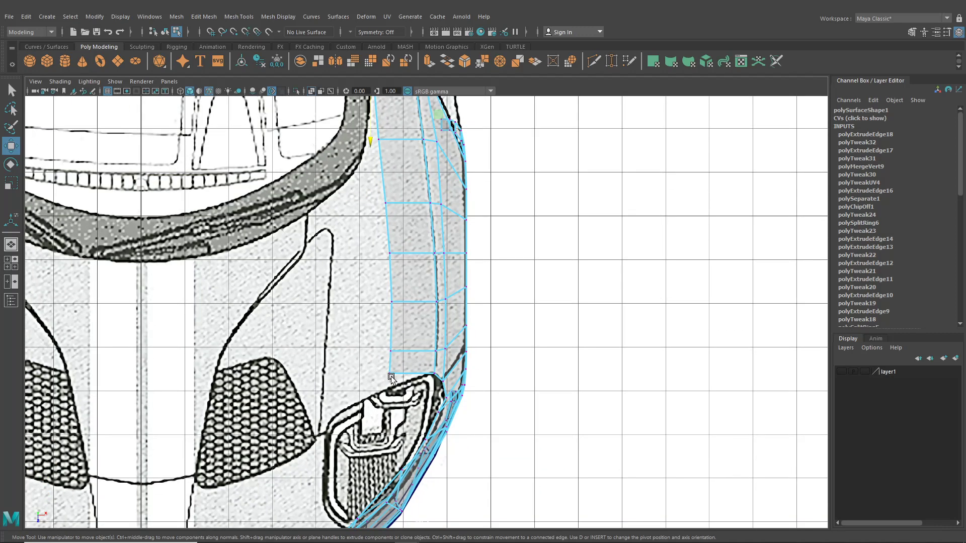
shift+drag(391, 376, 334, 417)
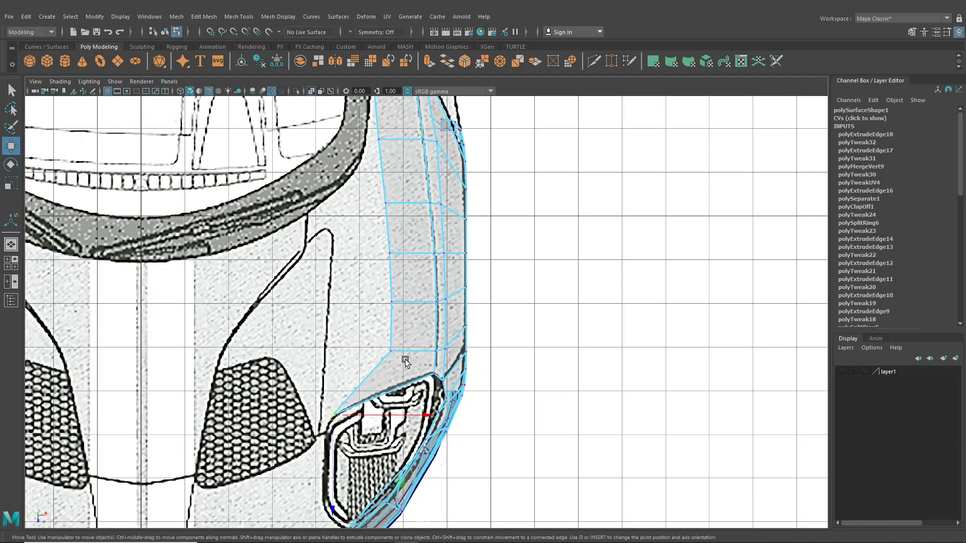
click(392, 351)
drag(393, 352, 338, 371)
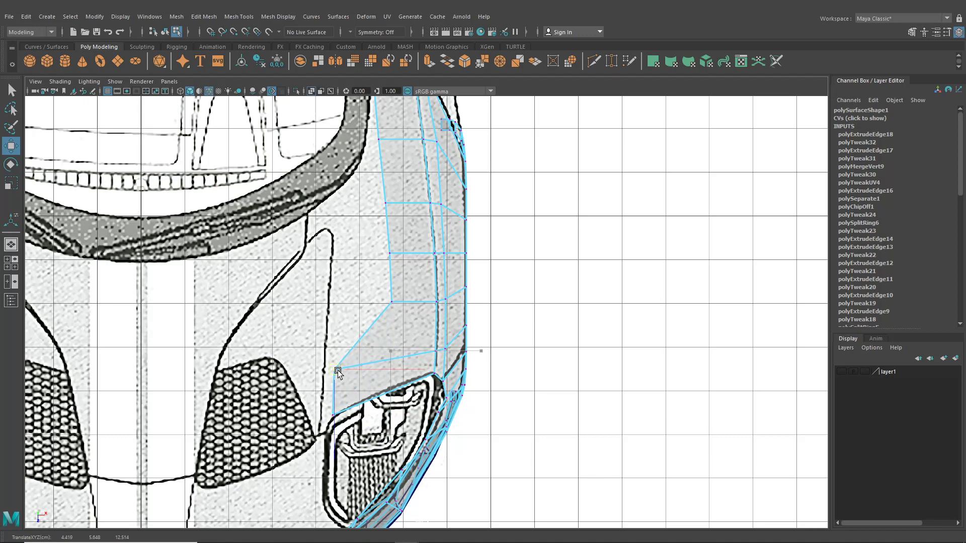
Move the next two inner vertices along X to follow the hood line in the top view
drag(380, 291, 351, 308)
key(ctrl+z)
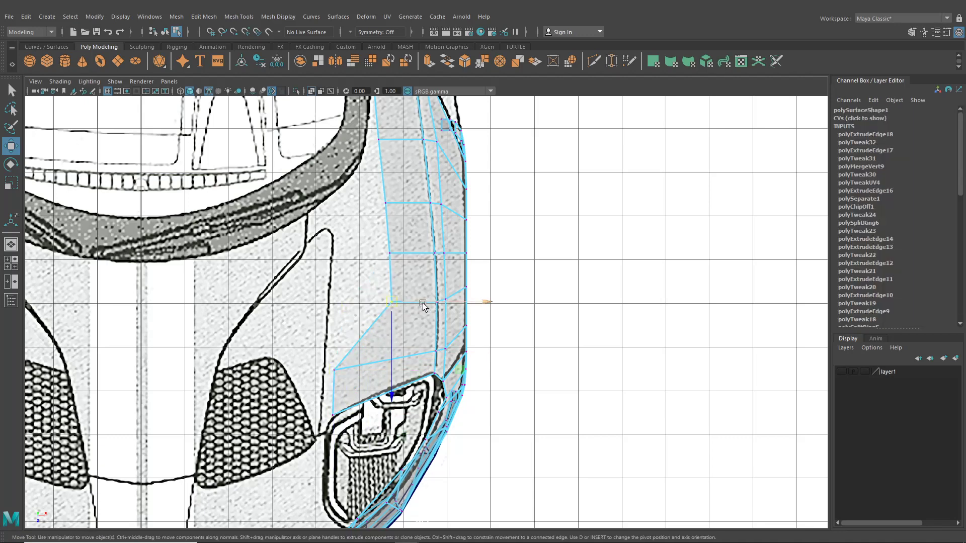
drag(423, 303, 379, 306)
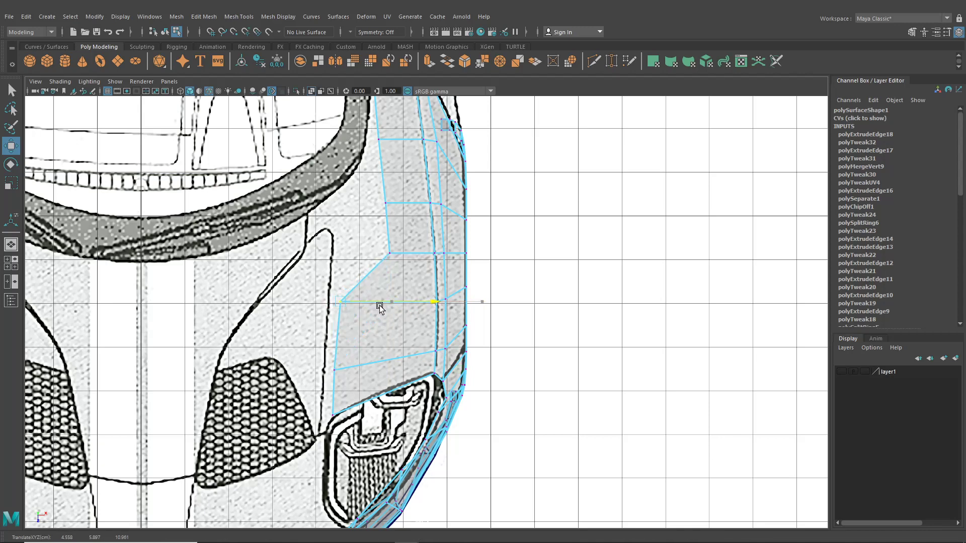
click(390, 253)
drag(409, 253, 367, 259)
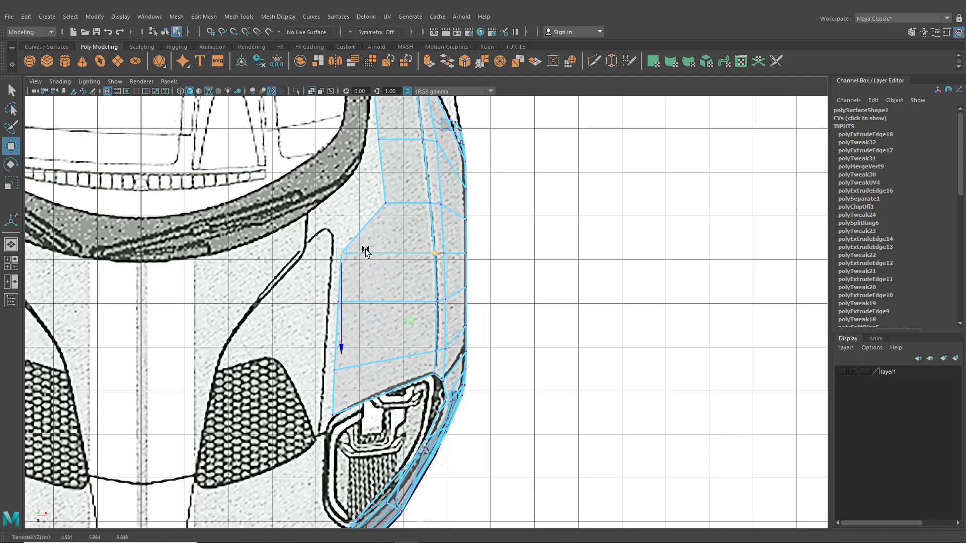
Shift the two inner vertices ahead of the rear corner along X to follow the lower windshield edge in the top view
alt+middle_drag(367, 259, 378, 293)
click(397, 237)
drag(420, 237, 382, 244)
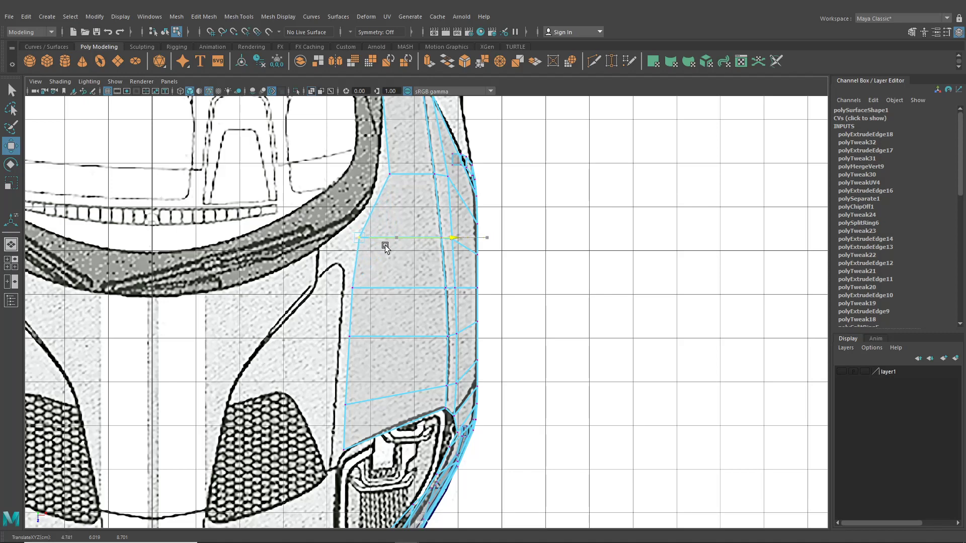
click(391, 175)
drag(408, 176, 400, 174)
Lower the row's front corner vertex along Y to the headlight's inner upper corner in the front view
alt+middle_drag(406, 189, 443, 237)
alt+middle_drag(442, 364, 457, 209)
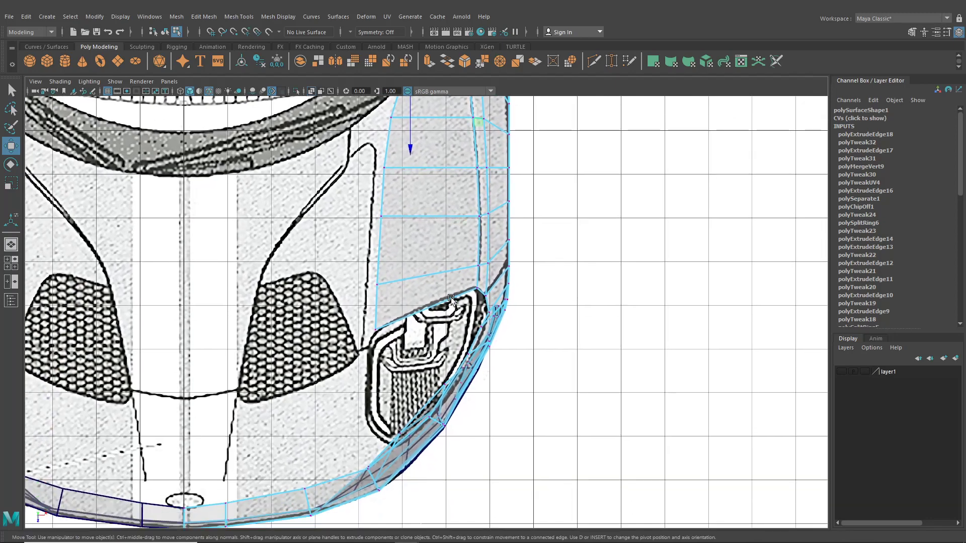
alt+middle_drag(451, 297, 446, 288)
scroll(437, 311, down, 3)
key(space)
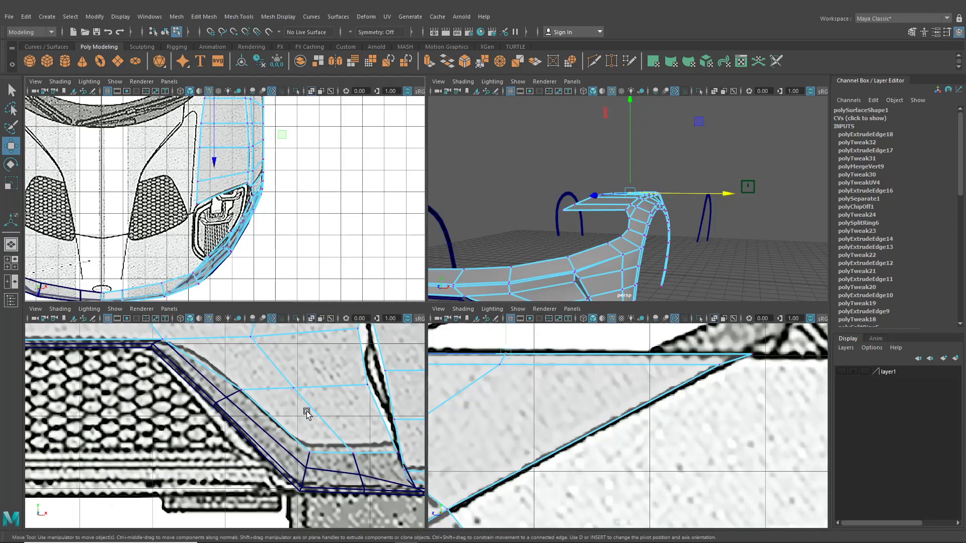
scroll(212, 435, down, 3)
scroll(212, 436, up, 5)
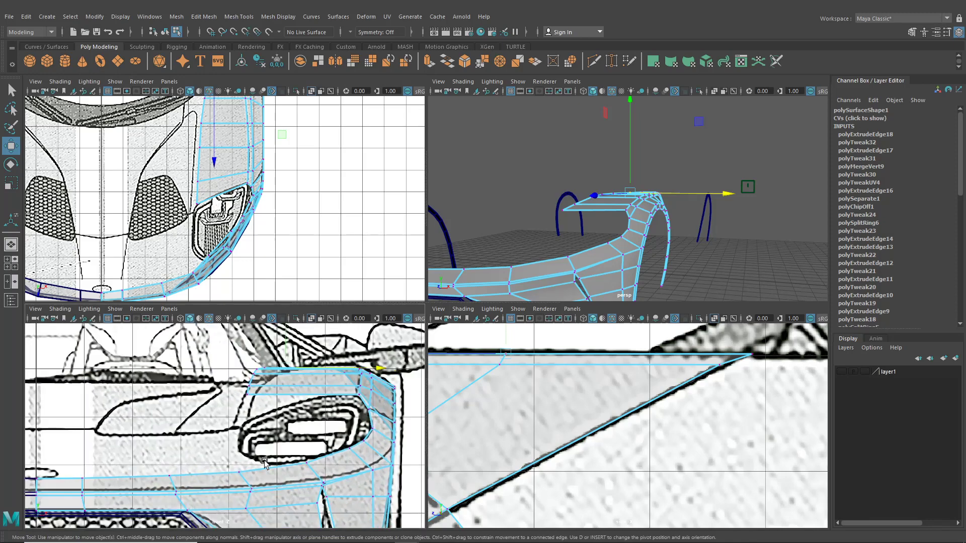
scroll(301, 209, up, 3)
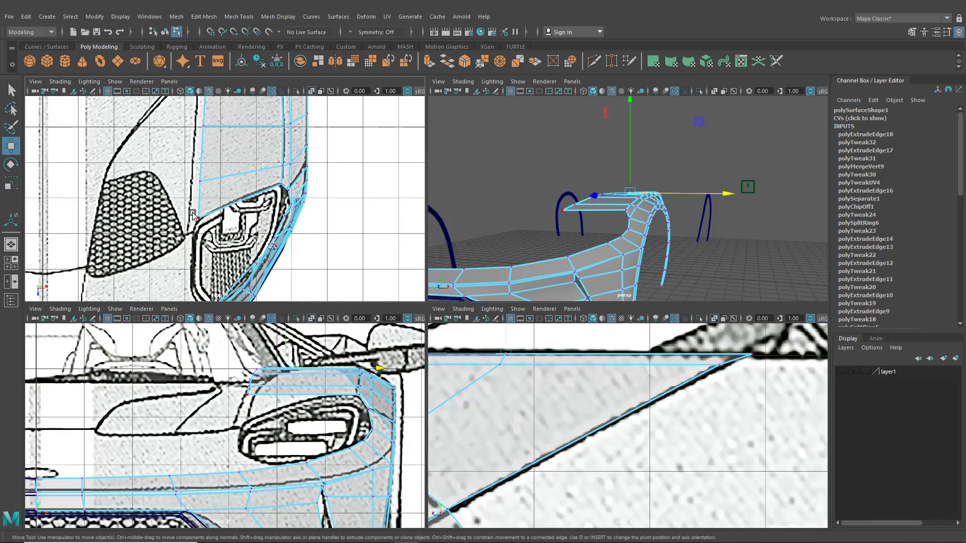
click(249, 375)
drag(249, 362, 251, 389)
scroll(254, 397, down, 1)
scroll(261, 407, up, 1)
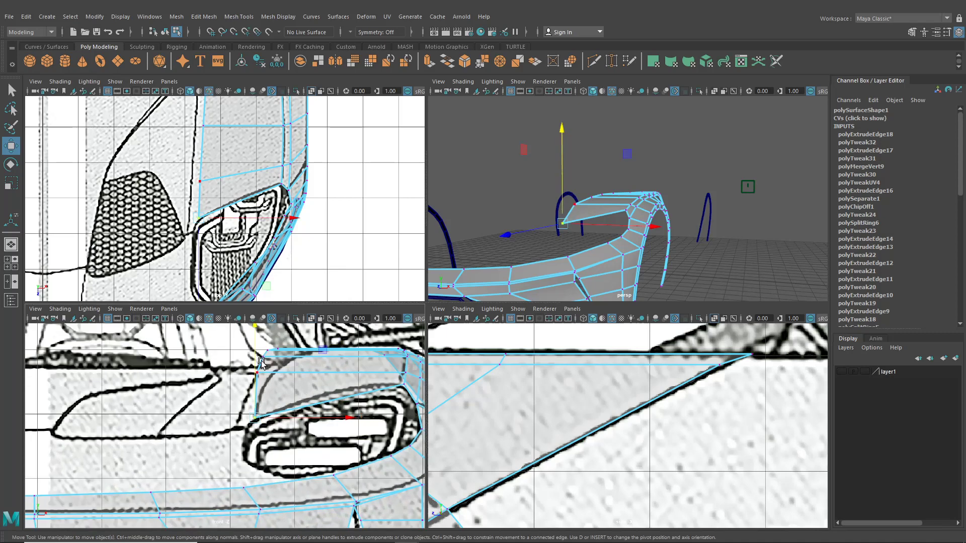
Lower the next inner vertices behind the front corner along Y to follow the rounded fender outline in the front view
click(199, 180)
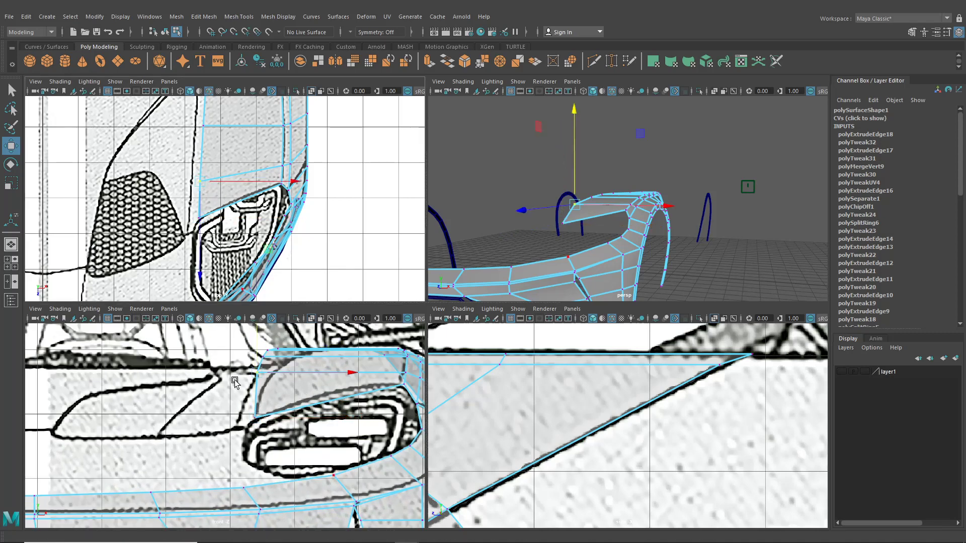
drag(255, 337, 256, 357)
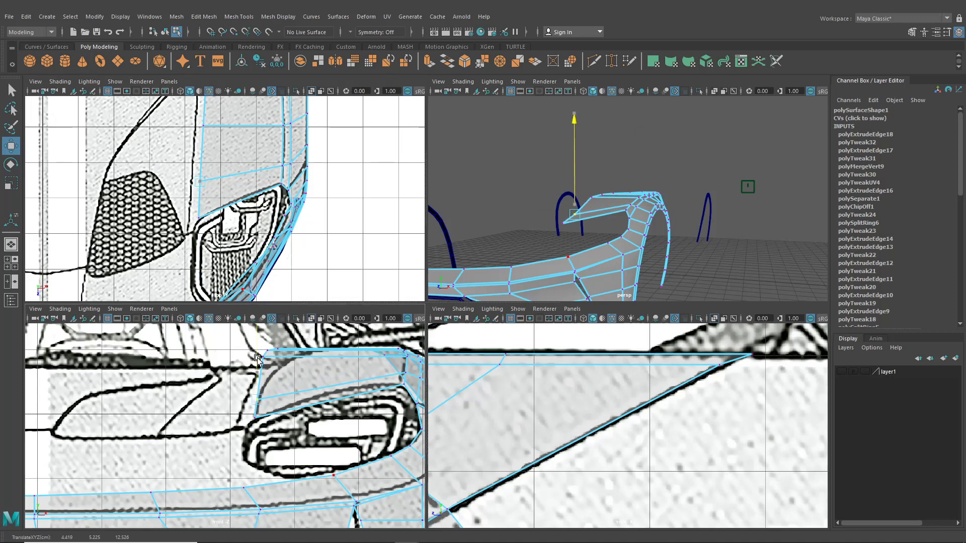
alt+middle_drag(236, 177, 252, 227)
click(214, 175)
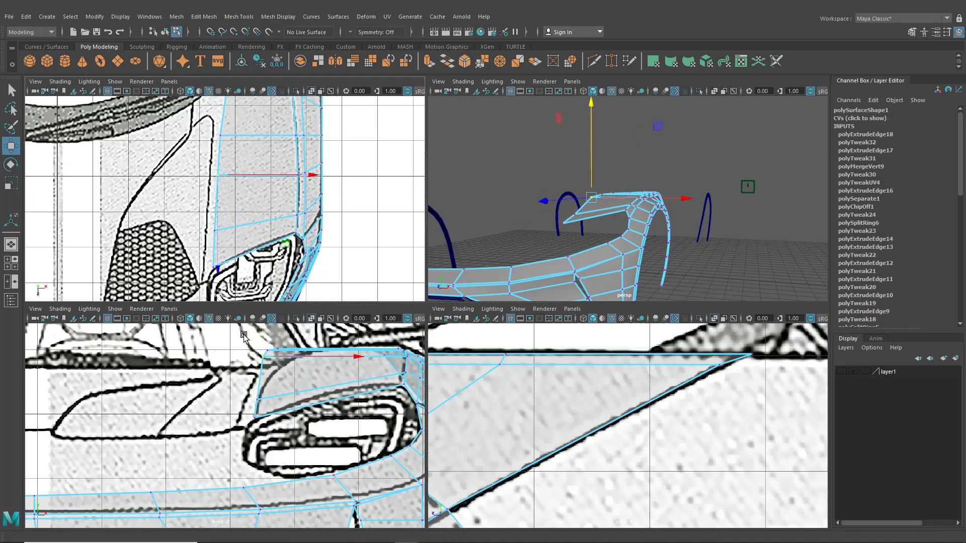
drag(262, 335, 265, 366)
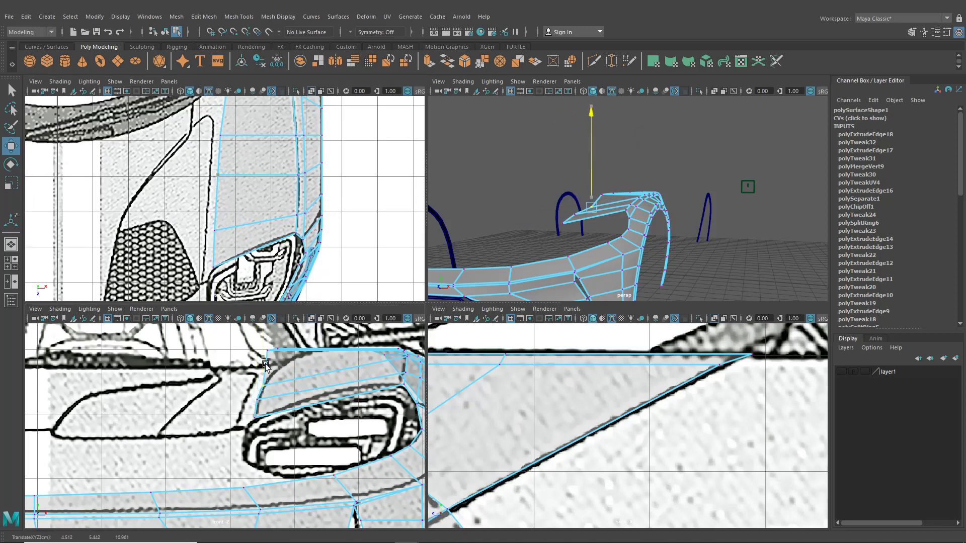
alt+middle_drag(239, 198, 255, 264)
drag(224, 190, 245, 208)
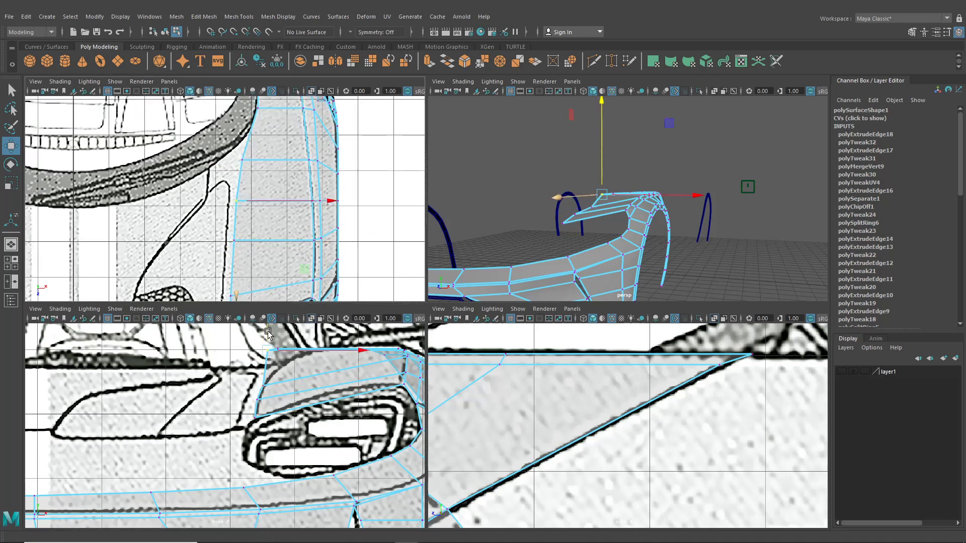
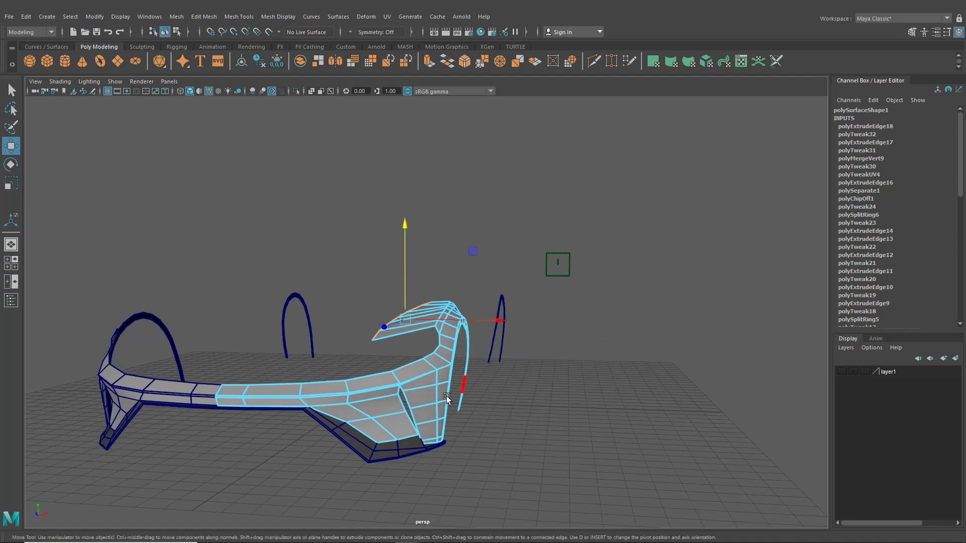
Insert an edge loop lengthwise through the middle of the newly extruded fender strip
key(space)
key(space)
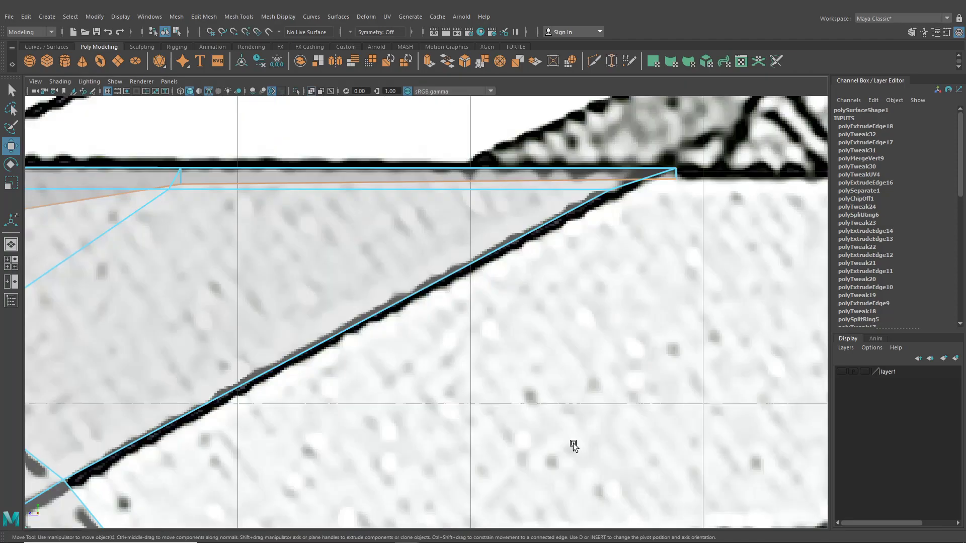
scroll(541, 433, down, 6)
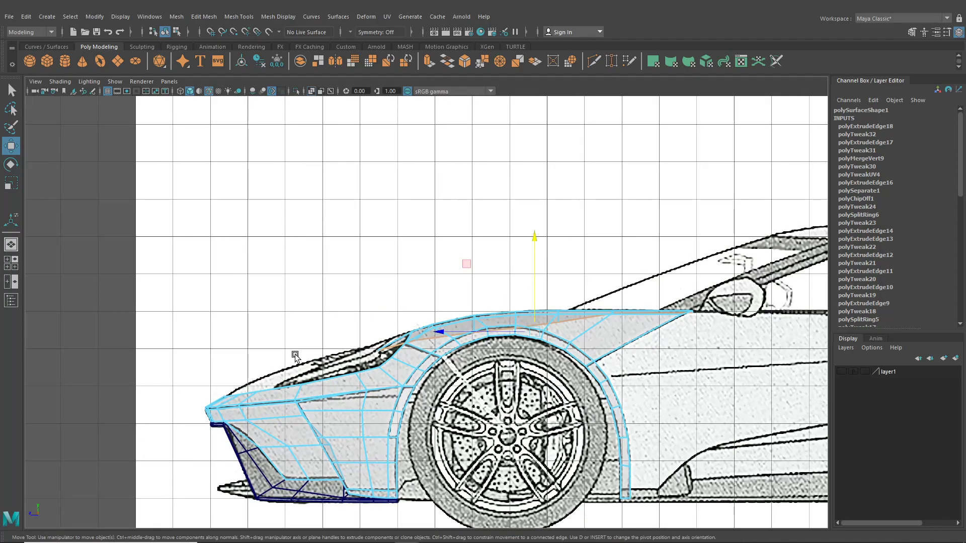
click(11, 262)
key(space)
alt+middle_drag(252, 198, 212, 363)
scroll(212, 362, down, 3)
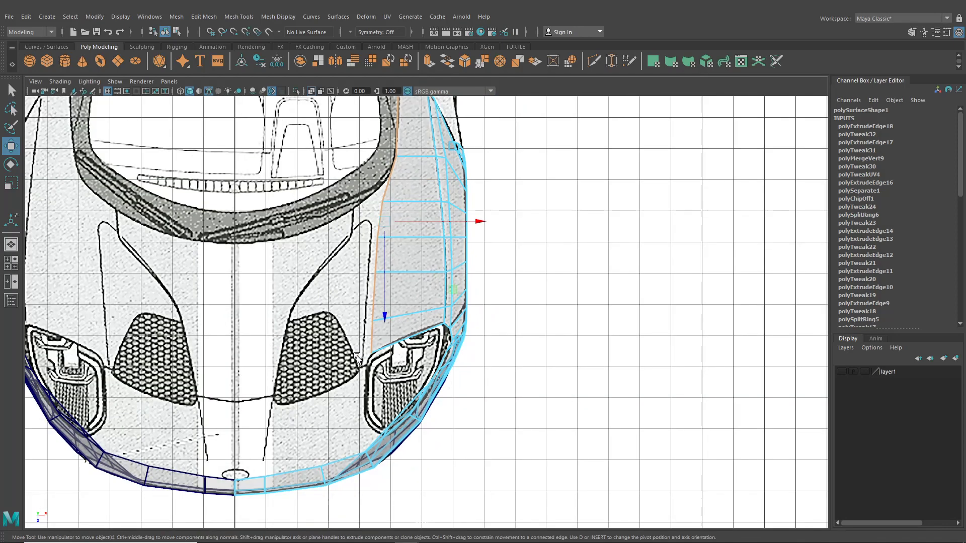
alt+middle_drag(292, 115, 273, 175)
click(238, 16)
click(251, 93)
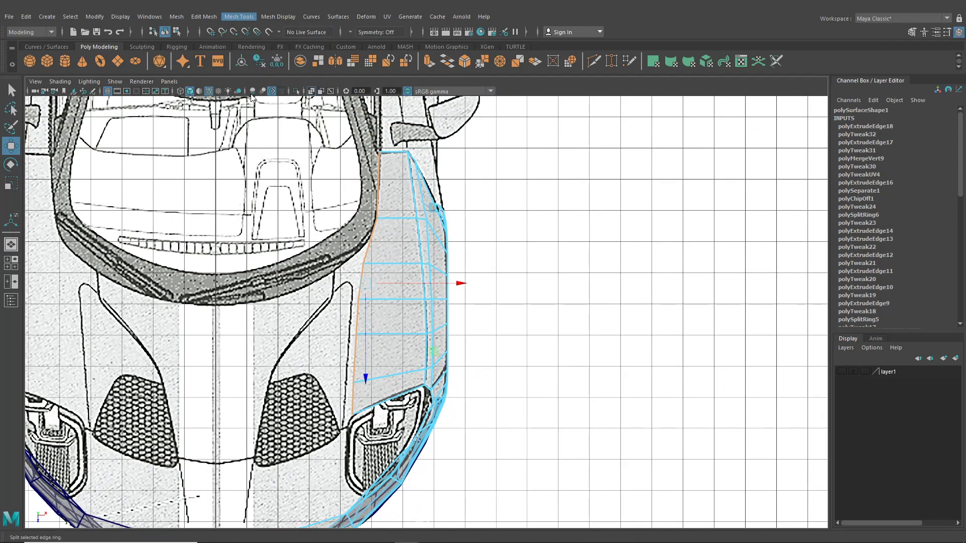
scroll(391, 265, down, 3)
click(393, 265)
Raise the new loop's two front vertices along Y to the headlight's upper outline in the front view
click(11, 262)
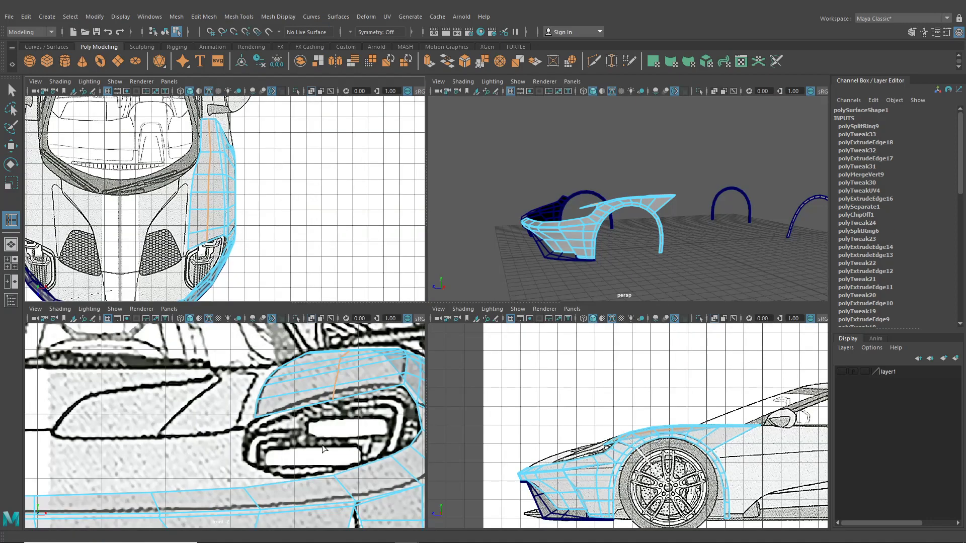
key(space)
key(w)
scroll(452, 281, up, 2)
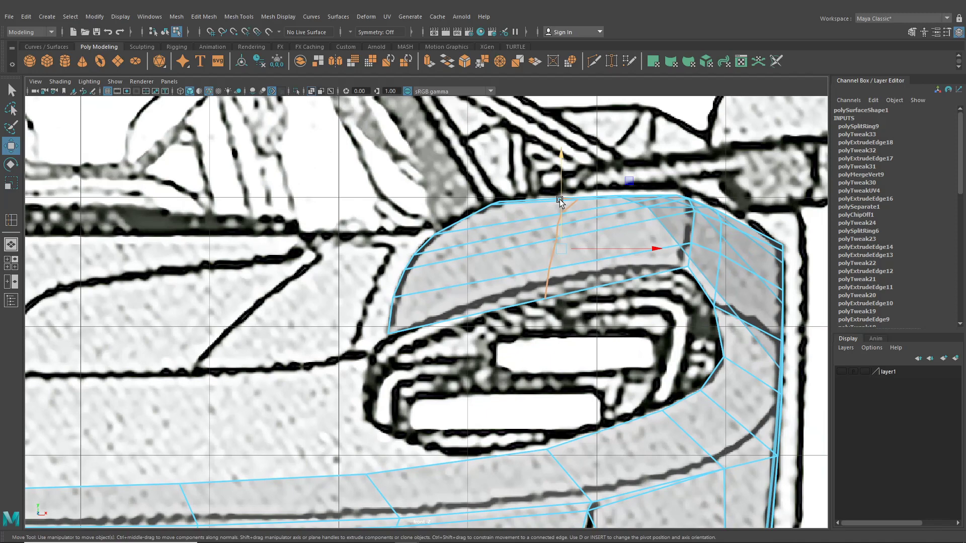
drag(559, 199, 561, 189)
key(ctrl+z)
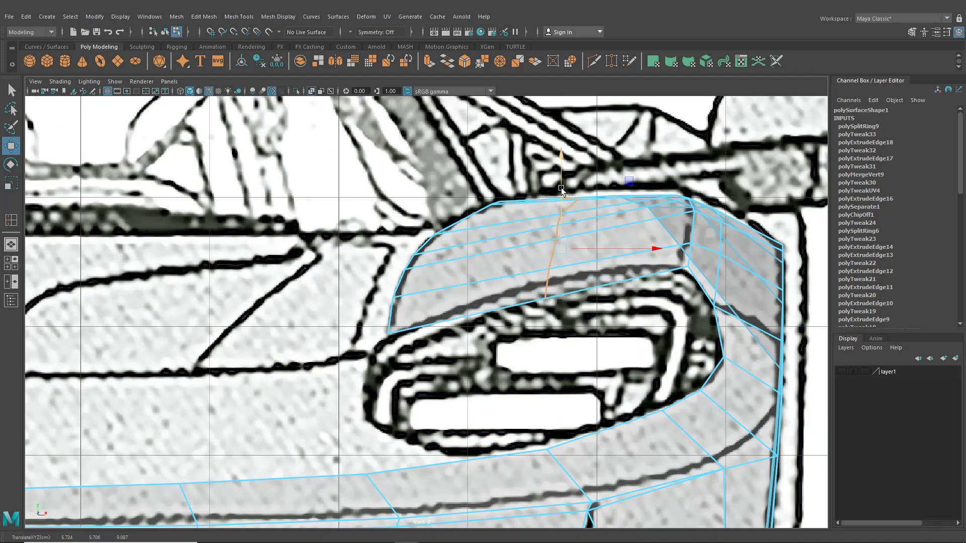
alt+middle_drag(586, 229, 525, 251)
scroll(535, 252, up, 1)
right_drag(536, 250, 490, 248)
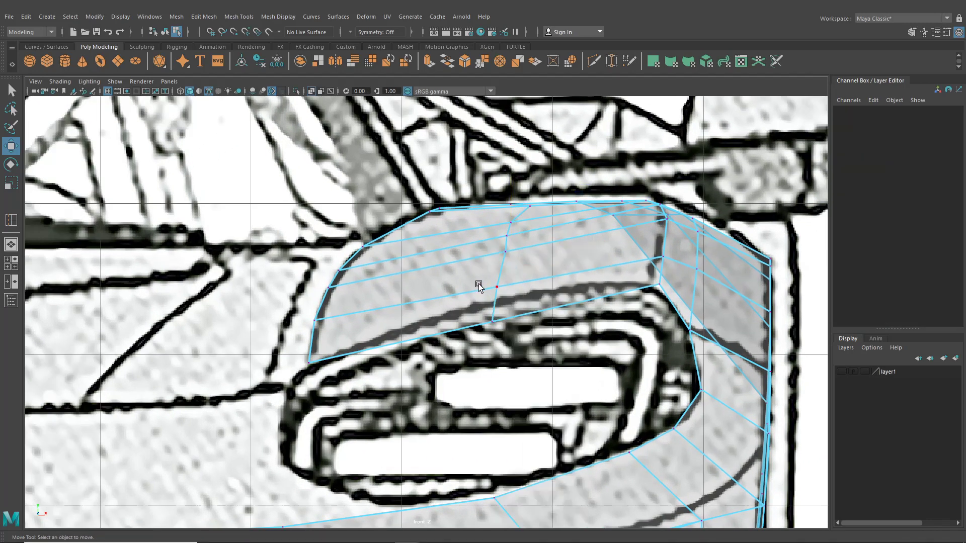
drag(514, 347, 513, 346)
drag(495, 277, 493, 256)
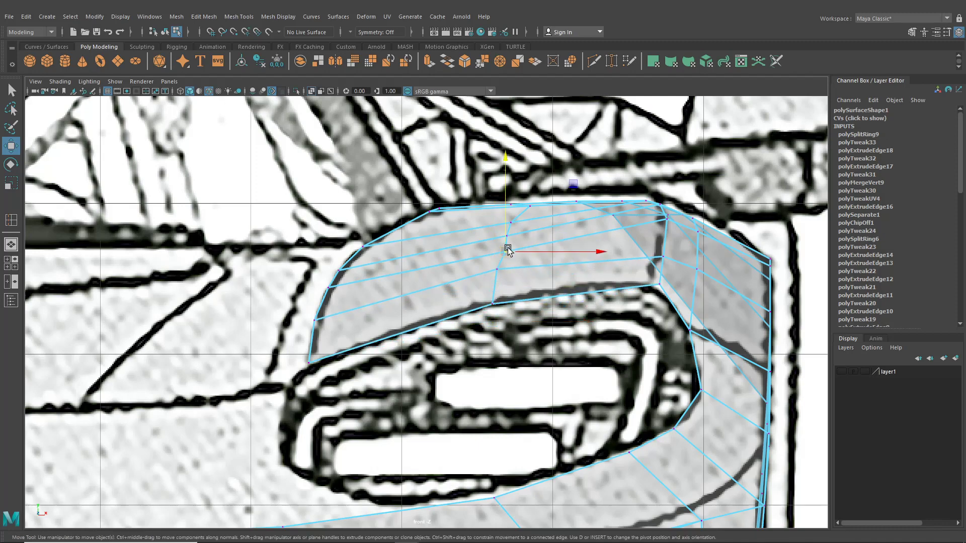
Raise the middle loop's two rearmost vertices slightly along Y in the perspective view
click(11, 244)
alt+drag(351, 256, 431, 261)
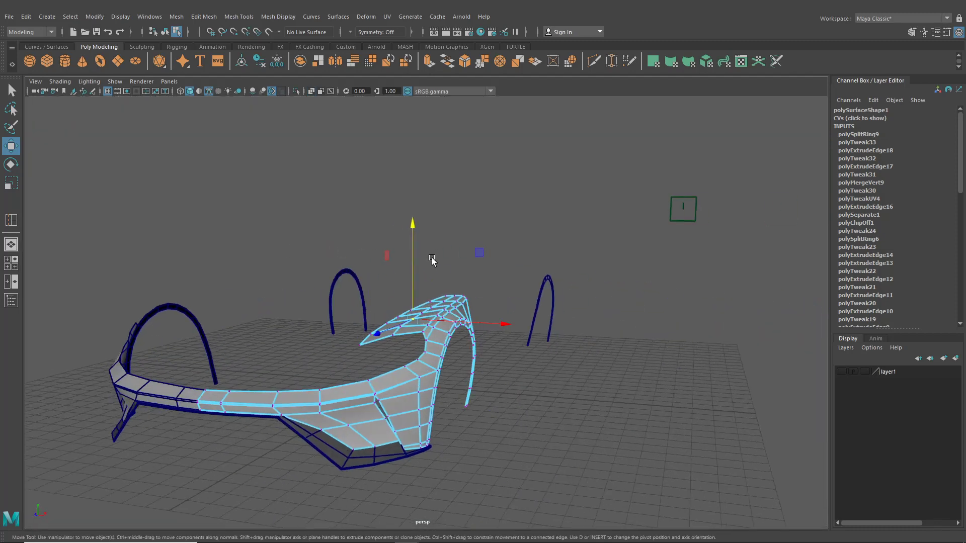
scroll(463, 303, up, 4)
alt+drag(463, 302, 492, 364)
scroll(455, 319, up, 2)
drag(464, 308, 494, 316)
click(424, 315)
click(390, 305)
alt+middle_drag(493, 315, 606, 329)
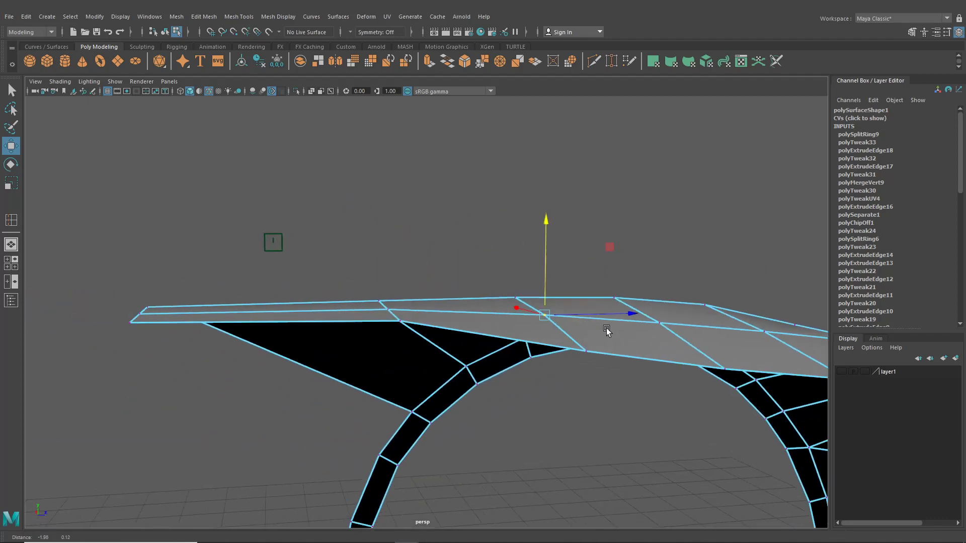
click(142, 316)
shift+click(392, 308)
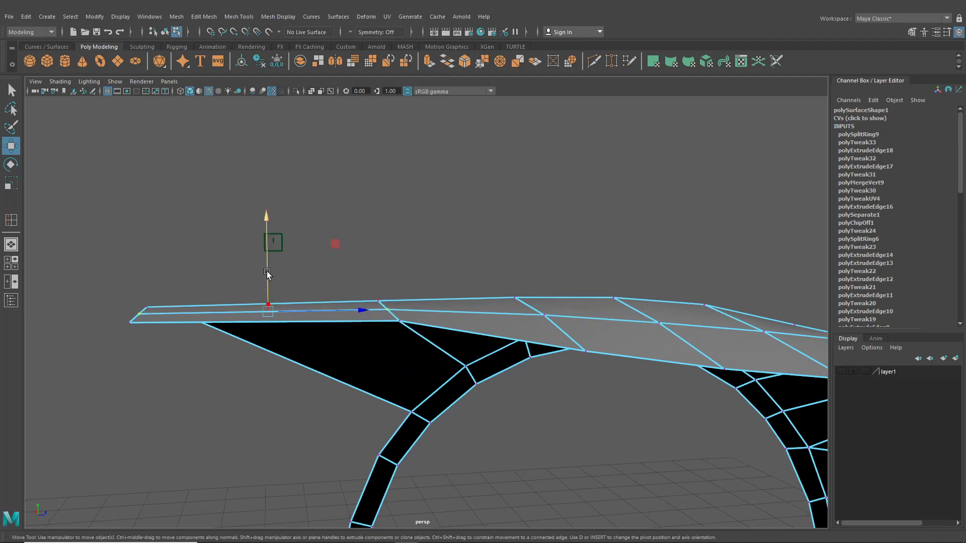
drag(266, 273, 267, 270)
Lower the rear vertex on the fender strip's inner edge slightly along Y
click(544, 315)
drag(544, 297, 453, 334)
scroll(477, 336, up, 5)
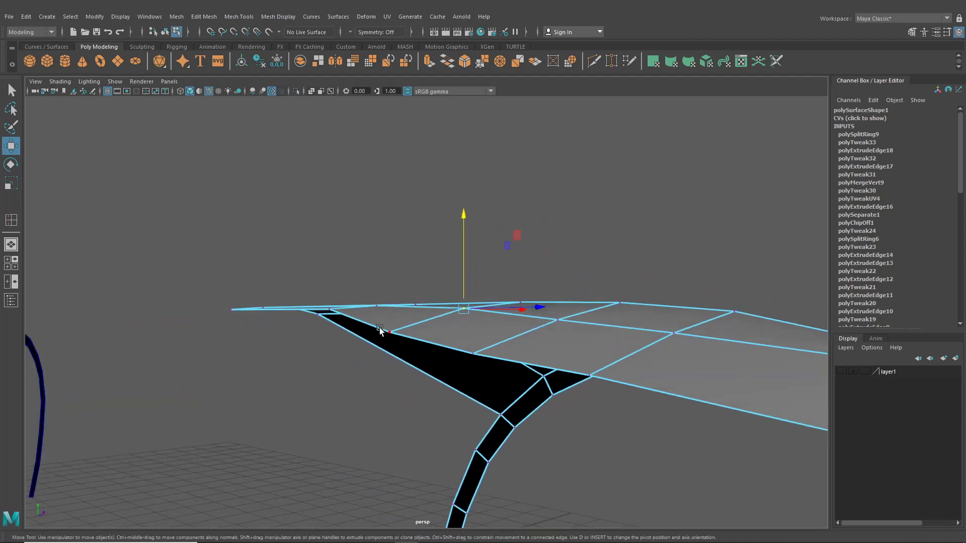
click(332, 310)
drag(331, 280, 330, 280)
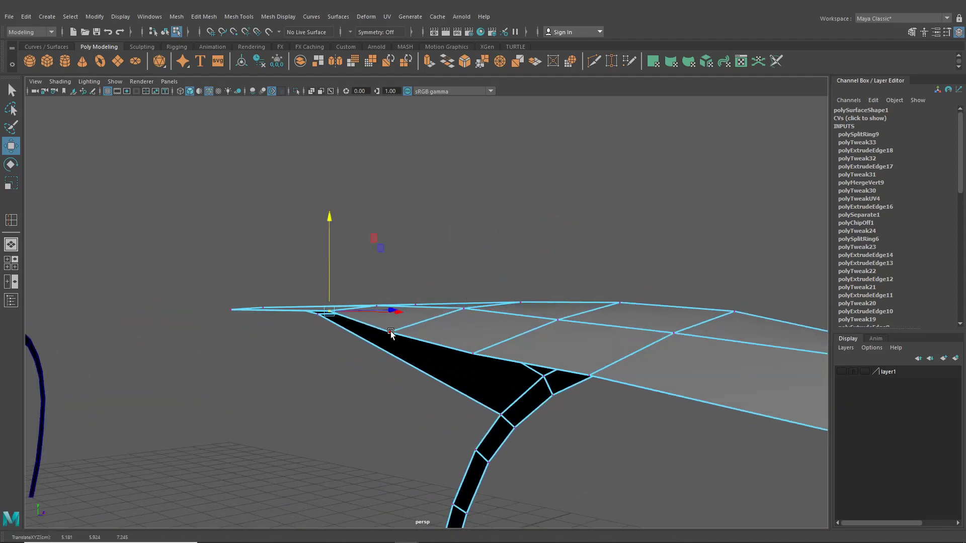
Raise the next two vertices forward along the fender strip's inner edge slightly along Y to even out the slope
click(387, 310)
click(389, 331)
drag(389, 306, 390, 305)
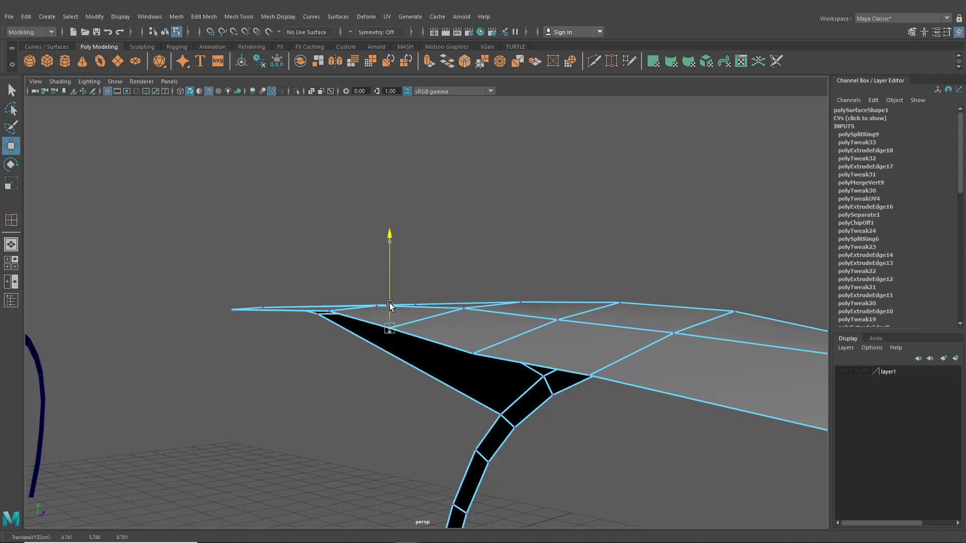
click(476, 355)
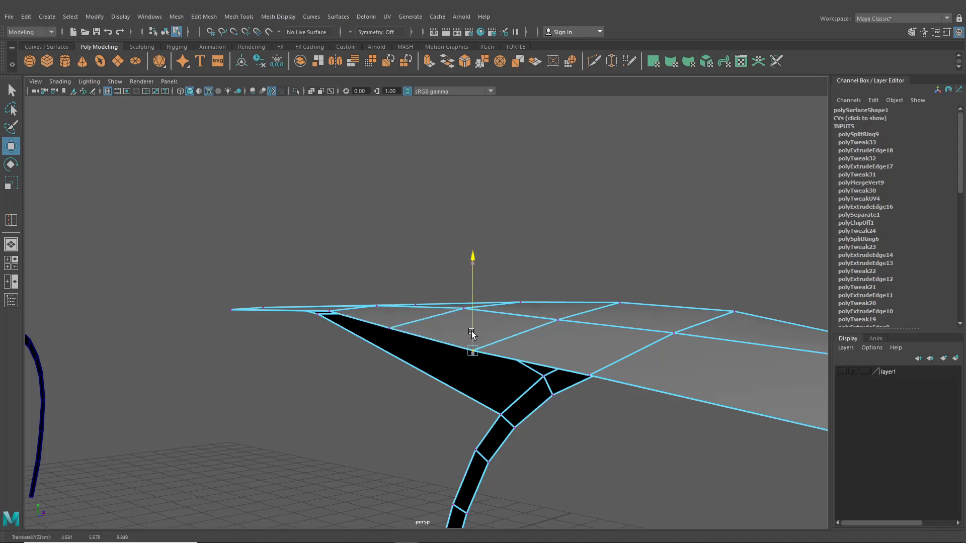
alt+drag(500, 383, 492, 373)
click(530, 347)
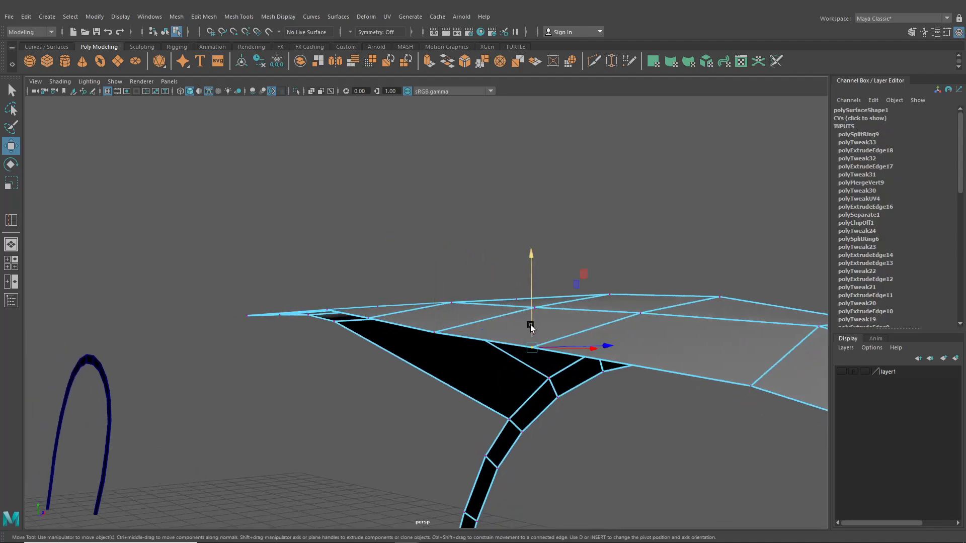
drag(531, 327, 532, 328)
Examine the fender's inner edge and the headlight area against the top-view blueprint
alt+drag(622, 394, 528, 358)
click(541, 326)
key(space)
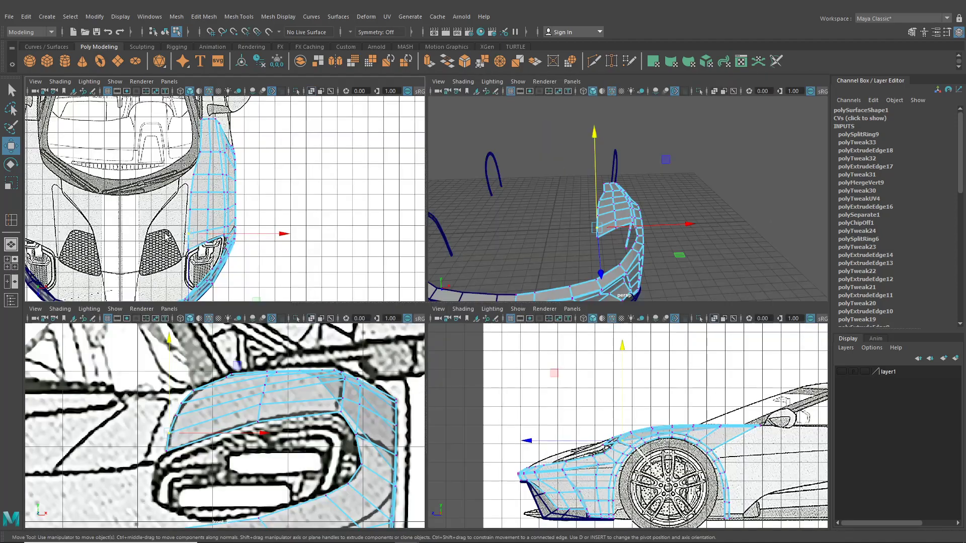
key(space)
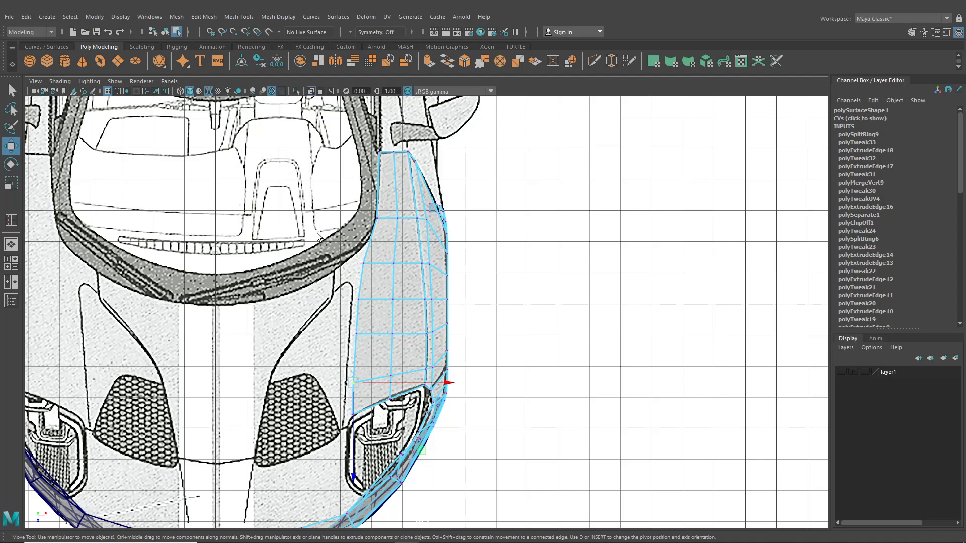
scroll(350, 292, down, 2)
scroll(379, 224, up, 6)
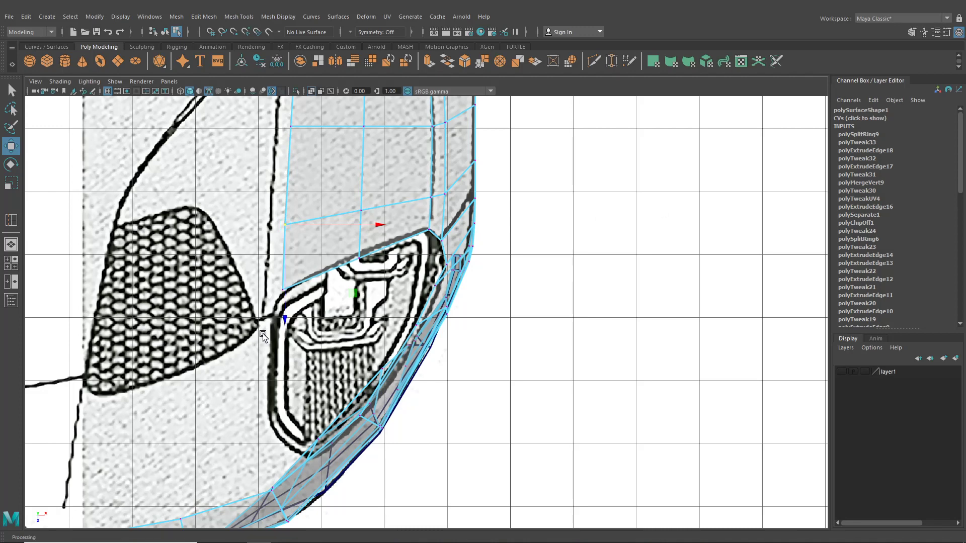
alt+middle_drag(274, 324, 481, 228)
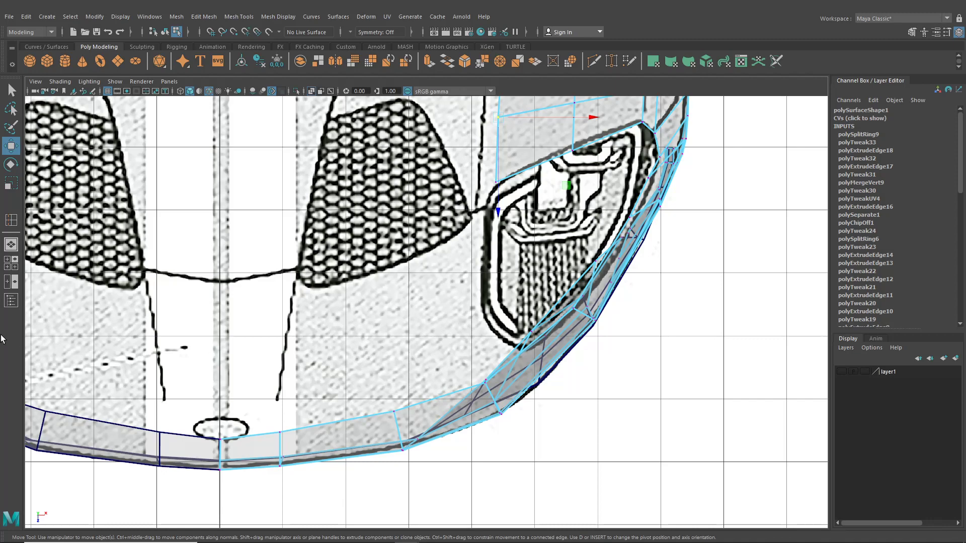
Extrude the bumper's three upper edges from the centre line toward the headlight, raising them 0.87 along Y to the hood line in the front view
key(space)
key(space)
alt+middle_drag(375, 373, 405, 336)
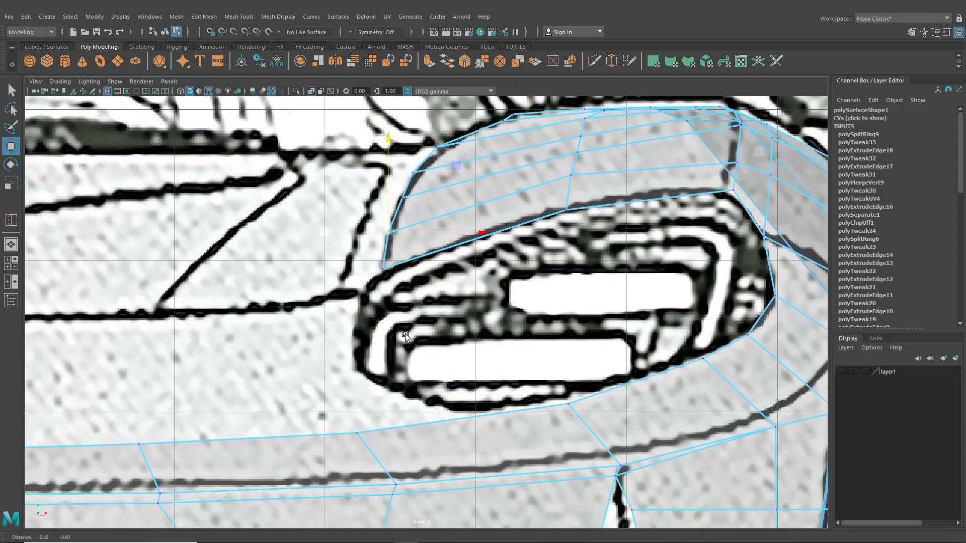
right_drag(378, 249, 379, 223)
click(156, 410)
alt+middle_drag(151, 401, 508, 347)
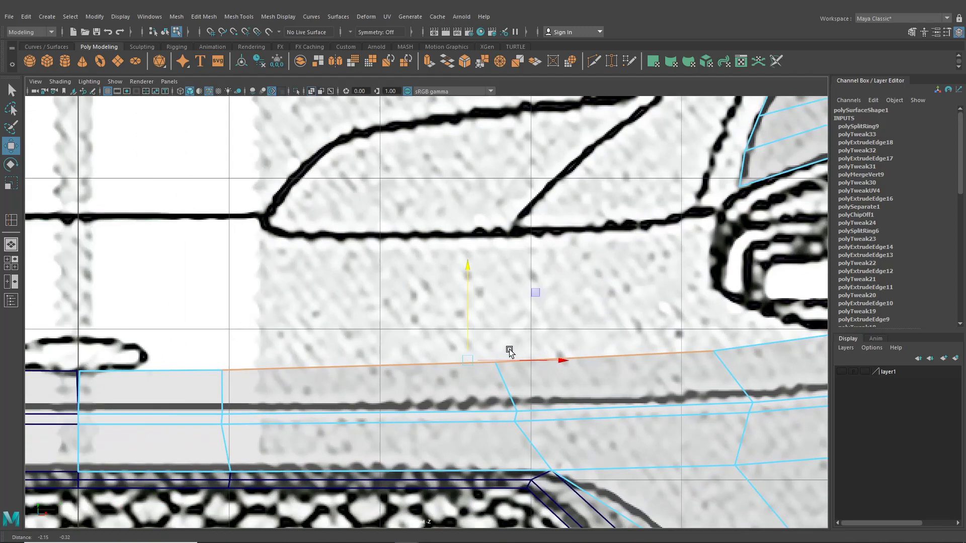
click(196, 364)
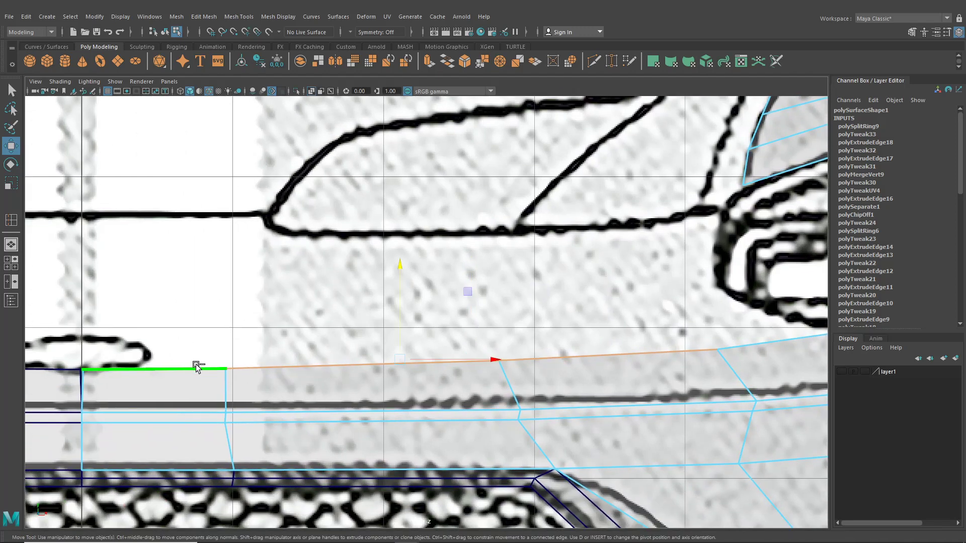
key(ctrl+e)
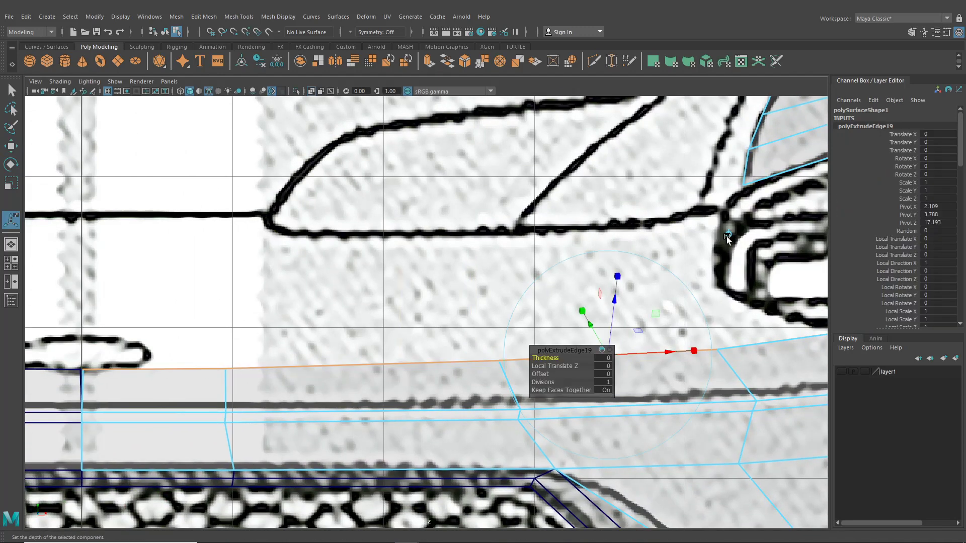
drag(399, 311, 399, 173)
Move the extruded edge row backward along Z to the front of the hood vents in the top view
click(11, 263)
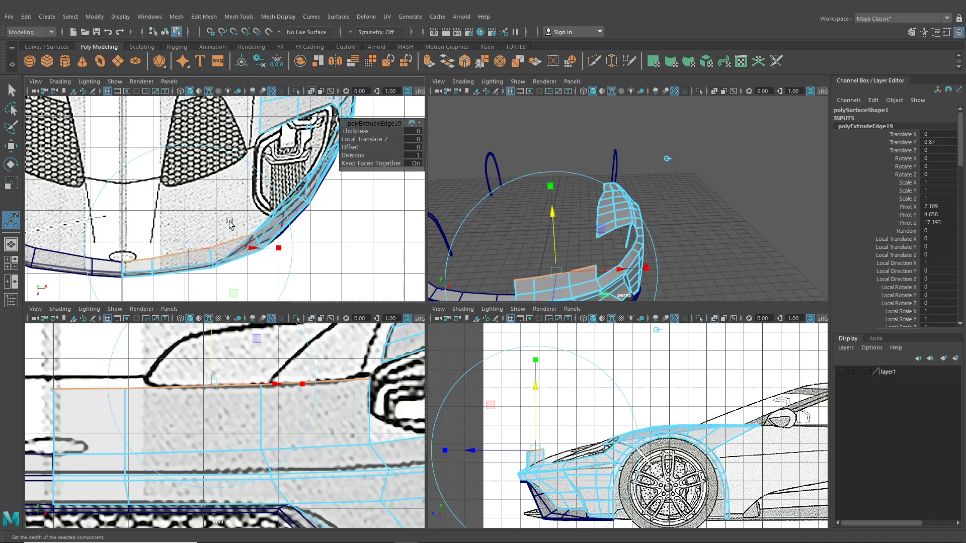
alt+middle_drag(171, 299, 193, 253)
drag(214, 249, 222, 183)
Move the row's second vertex to the hood vent's inner front corner and shift the centre-line vertex back along Z
key(space)
right_drag(441, 250, 141, 168)
click(9, 147)
alt+middle_drag(316, 174, 315, 216)
click(324, 219)
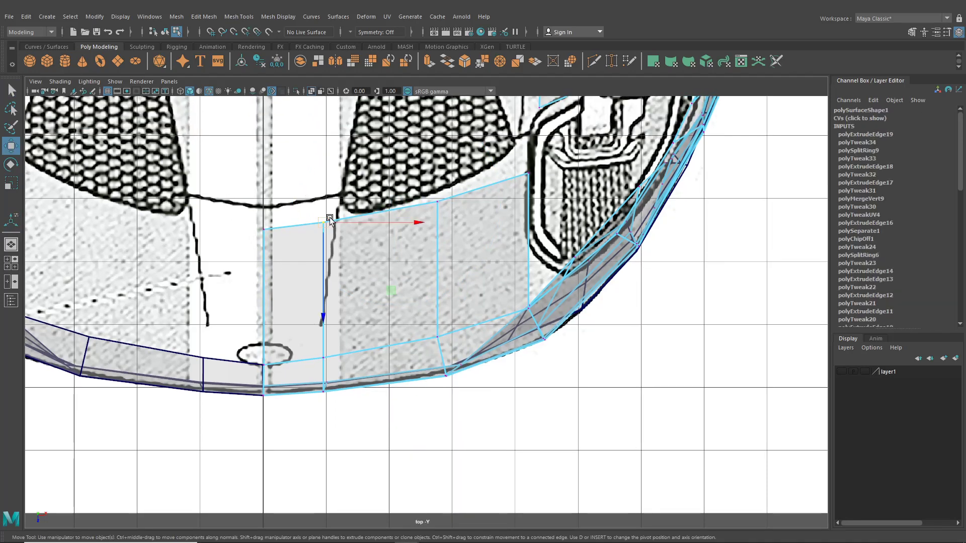
mouse_move(327, 219)
mouse_down()
mouse_move(339, 215)
mouse_move(339, 224)
mouse_up()
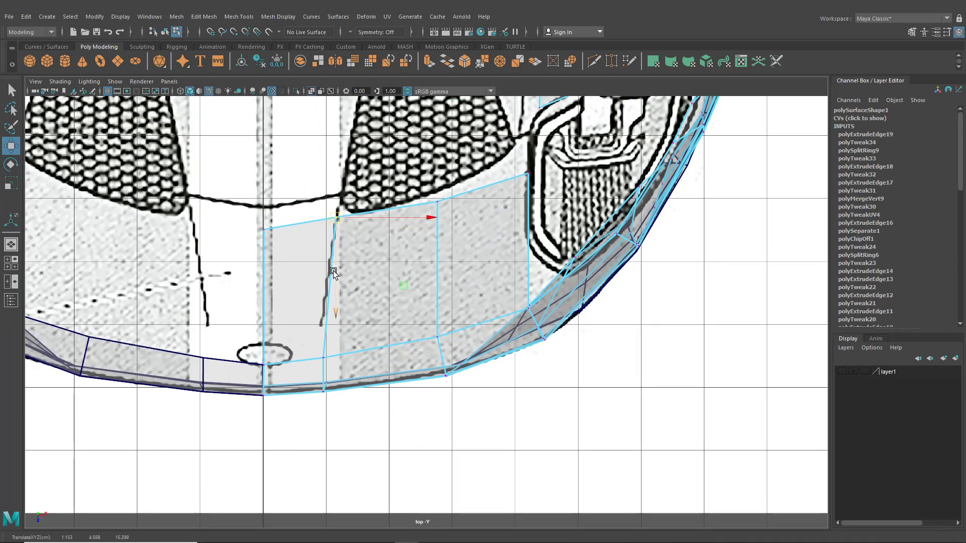
click(258, 230)
drag(264, 253, 262, 244)
Move the row's remaining two vertices onto the hood vent's front outline and its outer corner beside the headlight
alt+middle_drag(403, 217, 340, 261)
mouse_move(361, 230)
mouse_down()
mouse_move(391, 268)
mouse_move(373, 242)
mouse_up()
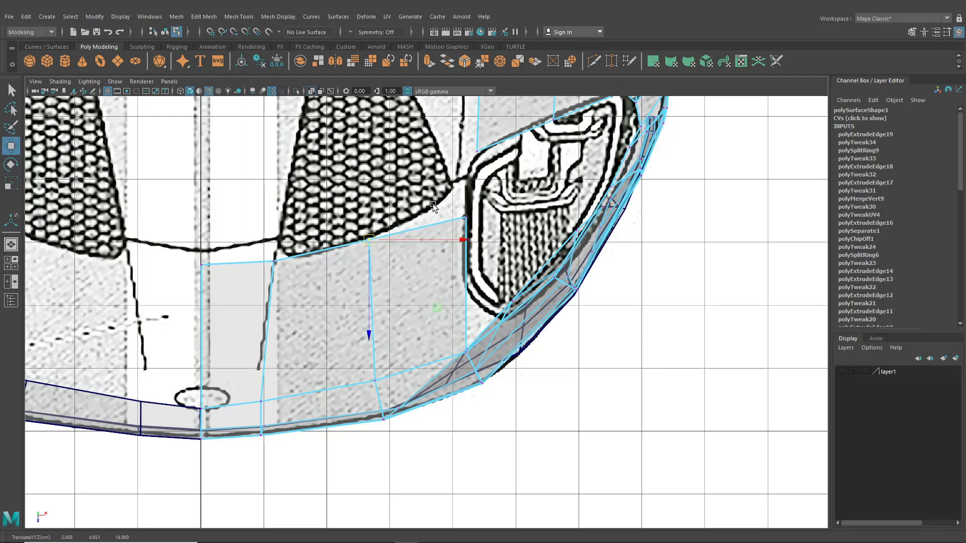
click(466, 220)
drag(467, 222, 452, 191)
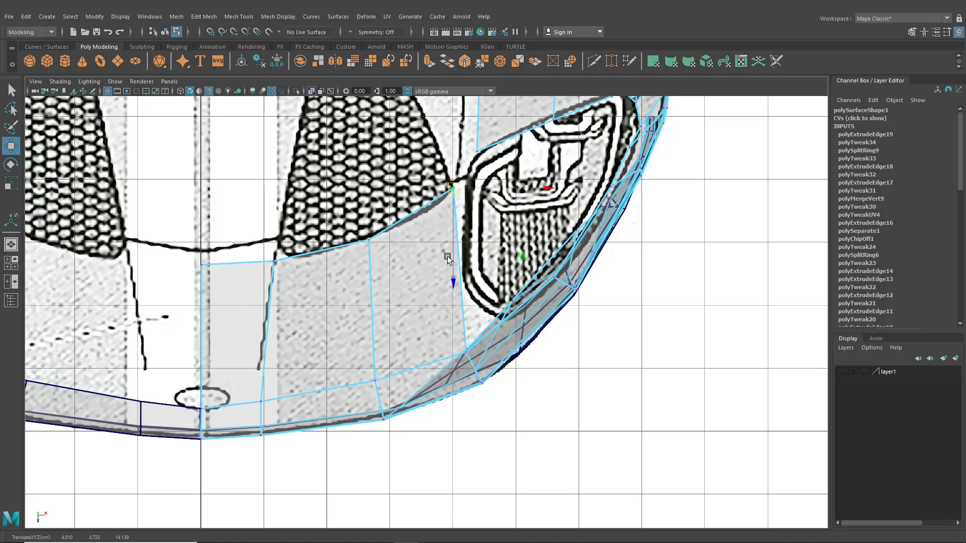
click(12, 246)
alt+drag(415, 282, 393, 249)
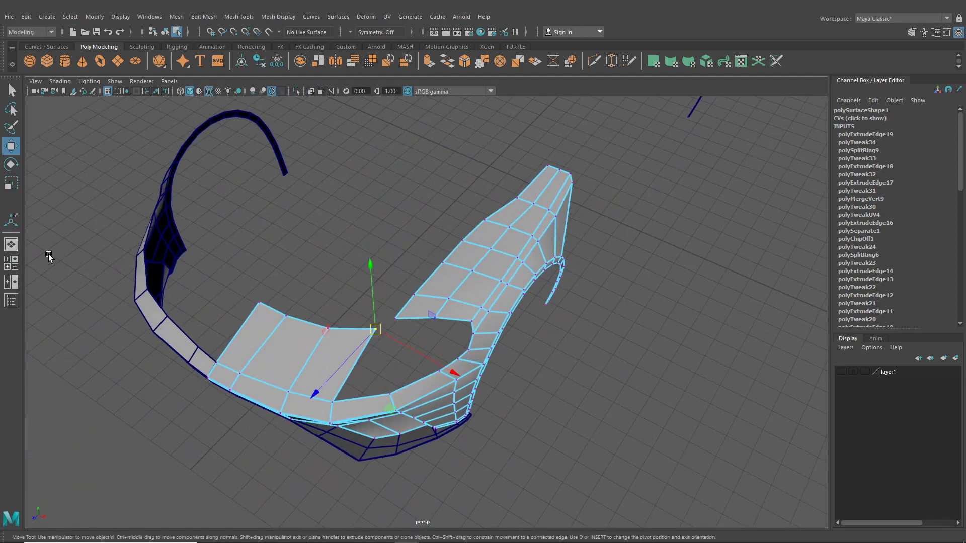
Extrude the new hood panel's outer side edge and the adjoining bumper edge 0.105 along local Y toward the headlight opening
click(11, 263)
key(space)
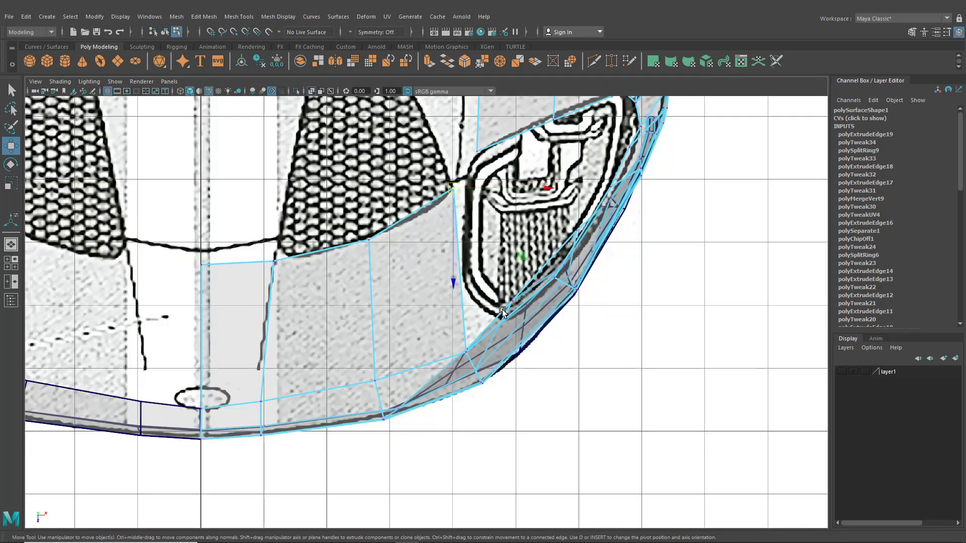
alt+middle_drag(502, 309, 467, 287)
right_drag(452, 307, 452, 234)
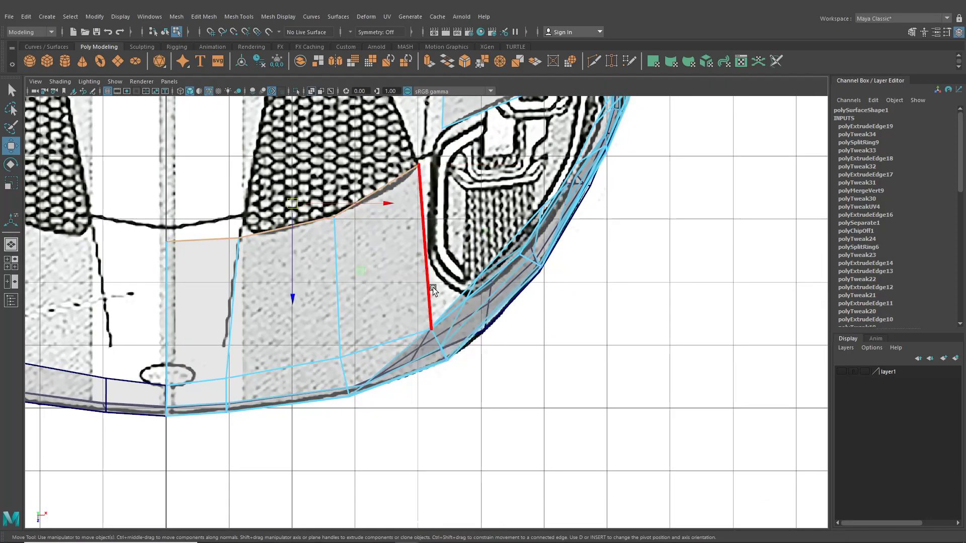
click(443, 322)
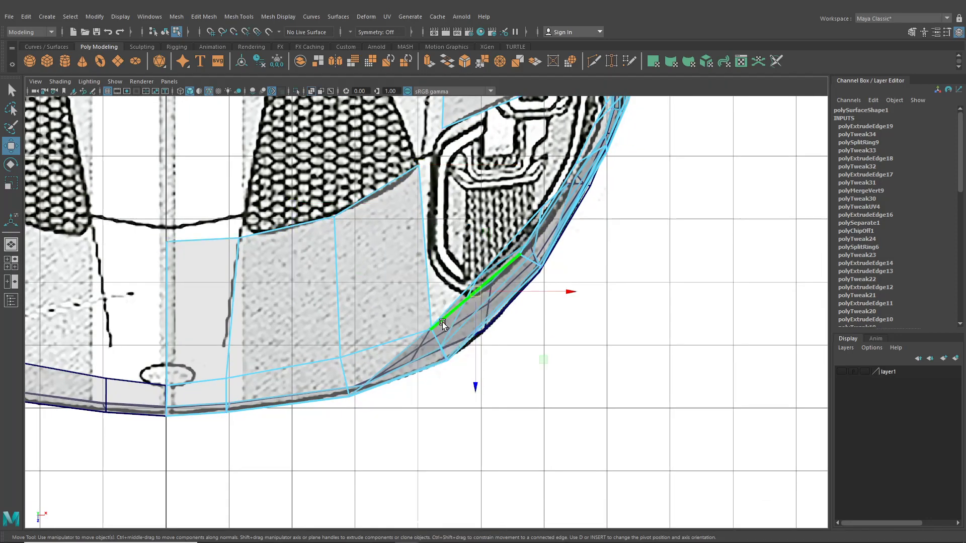
click(11, 245)
alt+drag(333, 300, 324, 289)
alt+middle_drag(325, 290, 418, 241)
alt+right_drag(418, 241, 412, 301)
shift+click(398, 306)
key(ctrl+e)
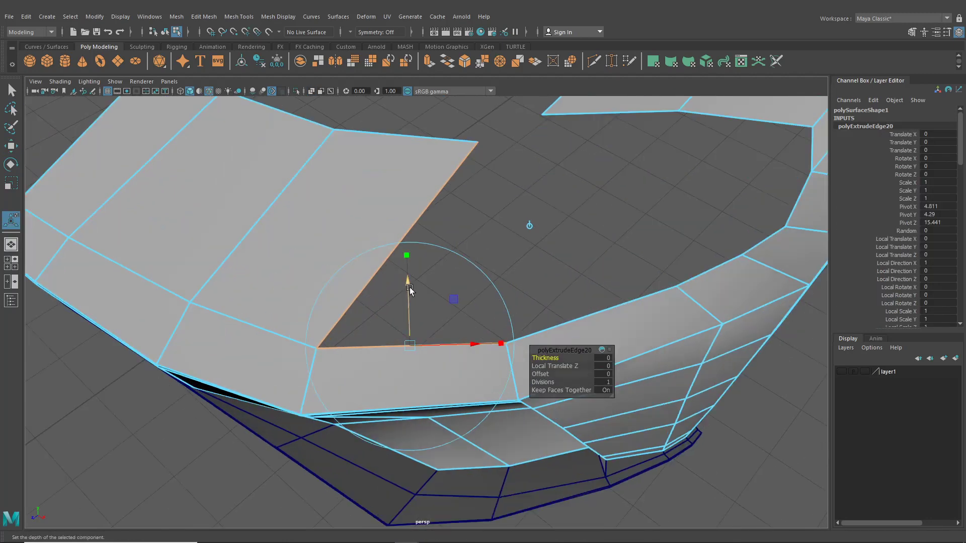
drag(410, 288, 411, 272)
Target-weld the extruded strip's free end vertex to the neighbouring bumper vertex below the headlight
click(608, 60)
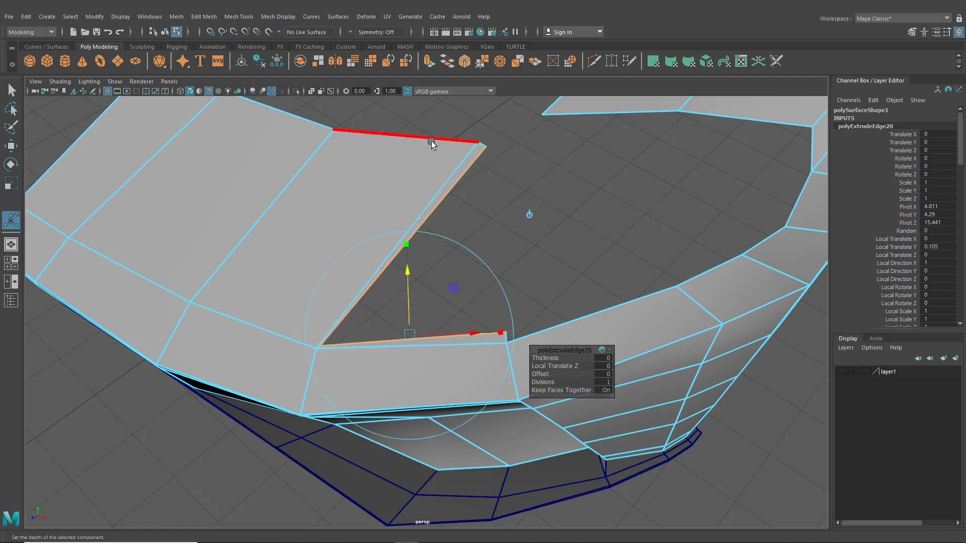
right_drag(426, 155, 380, 157)
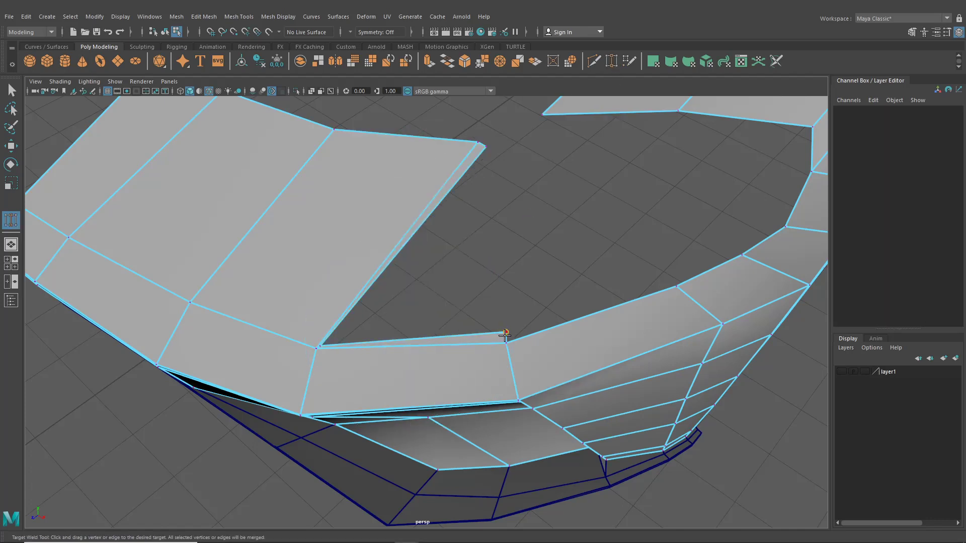
drag(505, 333, 559, 331)
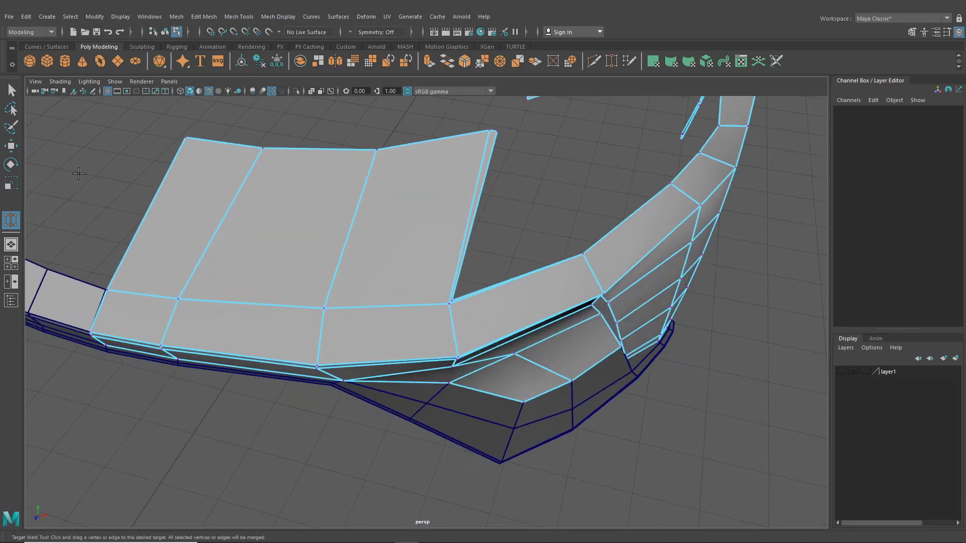
Move the extruded strip's inner corner vertex to the headlight's lower inner corner in the front view
click(10, 148)
scroll(453, 291, up, 4)
click(476, 290)
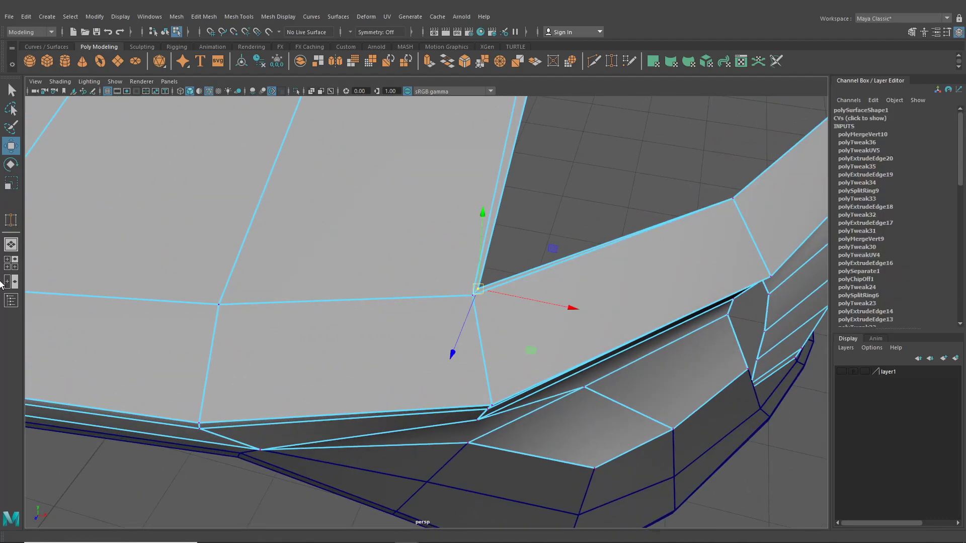
click(11, 263)
key(space)
alt+middle_drag(376, 394, 179, 403)
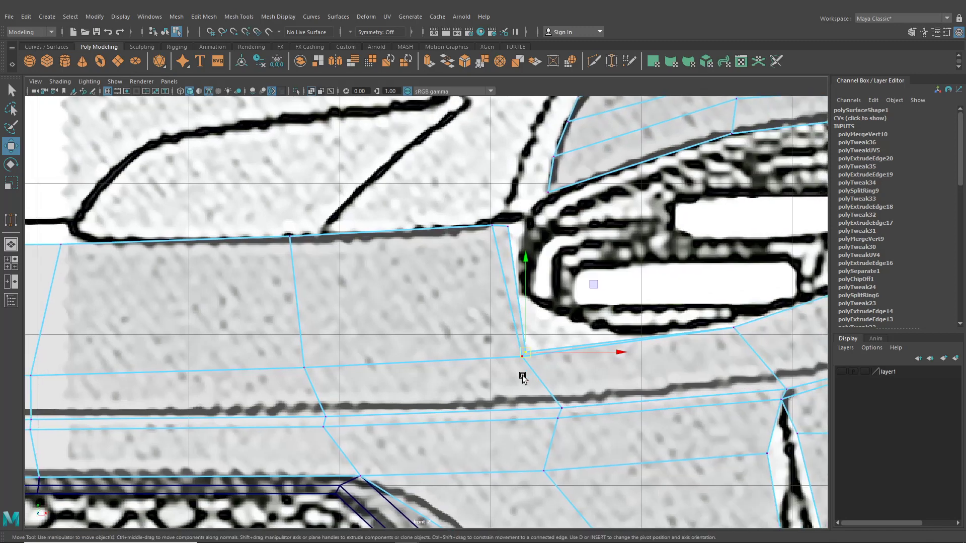
drag(524, 353, 551, 318)
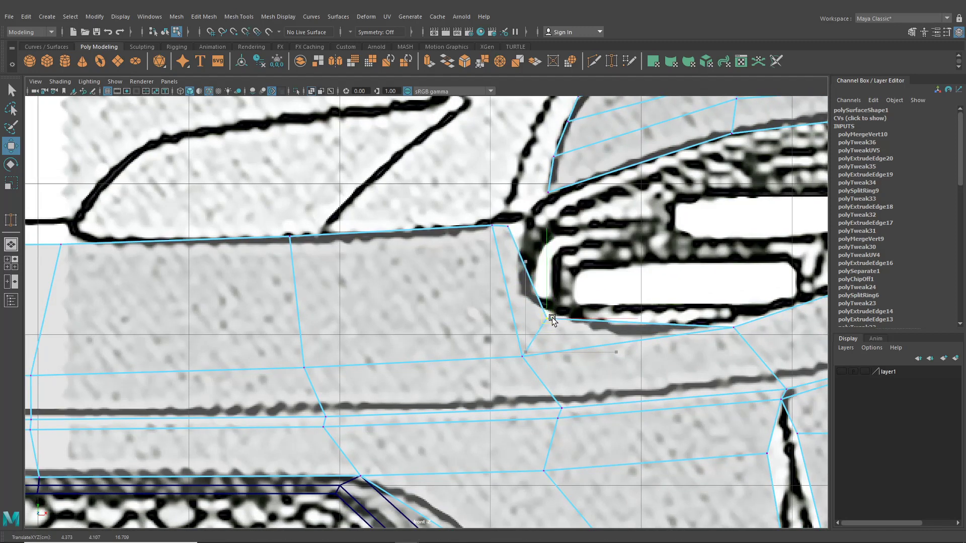
alt+middle_drag(551, 317, 470, 312)
drag(470, 312, 452, 298)
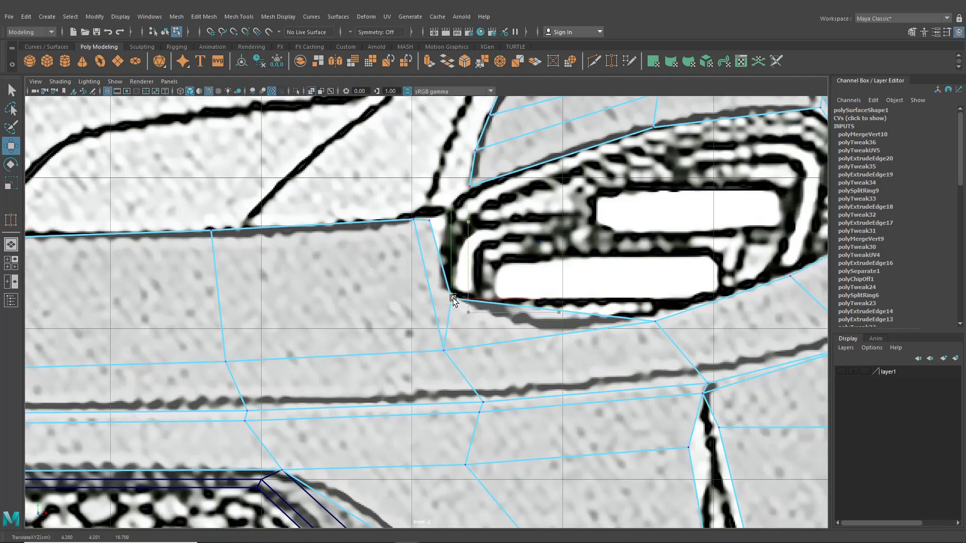
Move the strip's top vertex outward along X to the headlight's inner outline
click(428, 217)
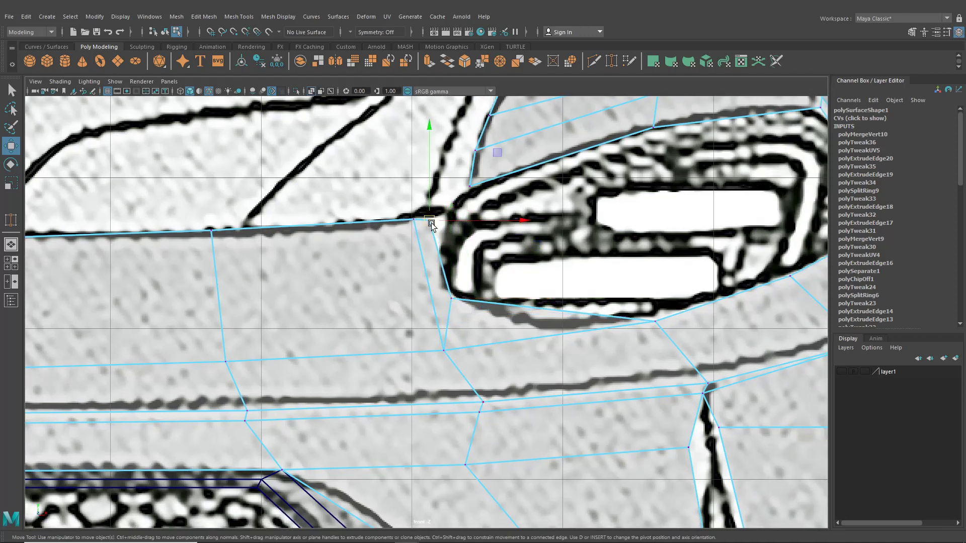
drag(430, 222, 447, 220)
scroll(433, 310, down, 4)
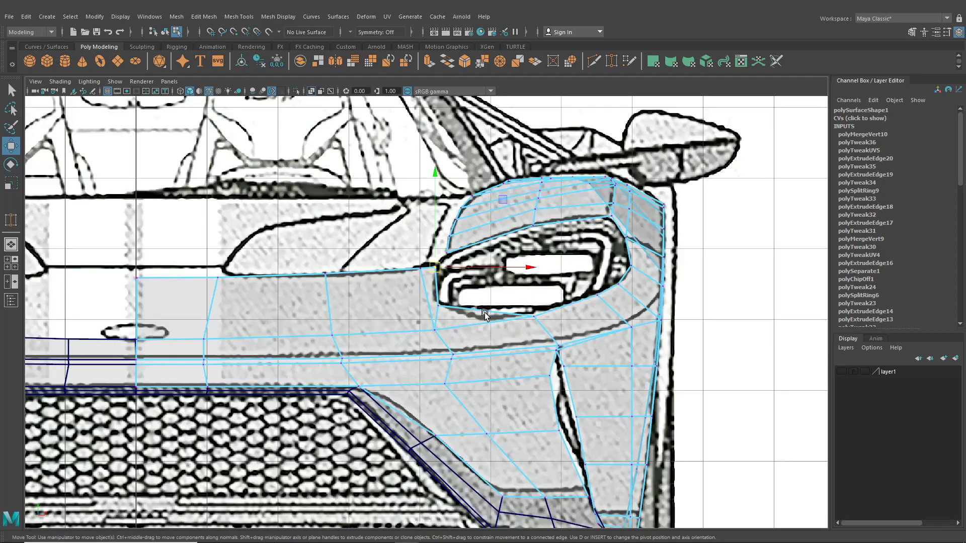
Move the extruded strip's lower corner vertex back along Z to the headlight's lower inner corner in the top view
scroll(485, 312, down, 2)
key(space)
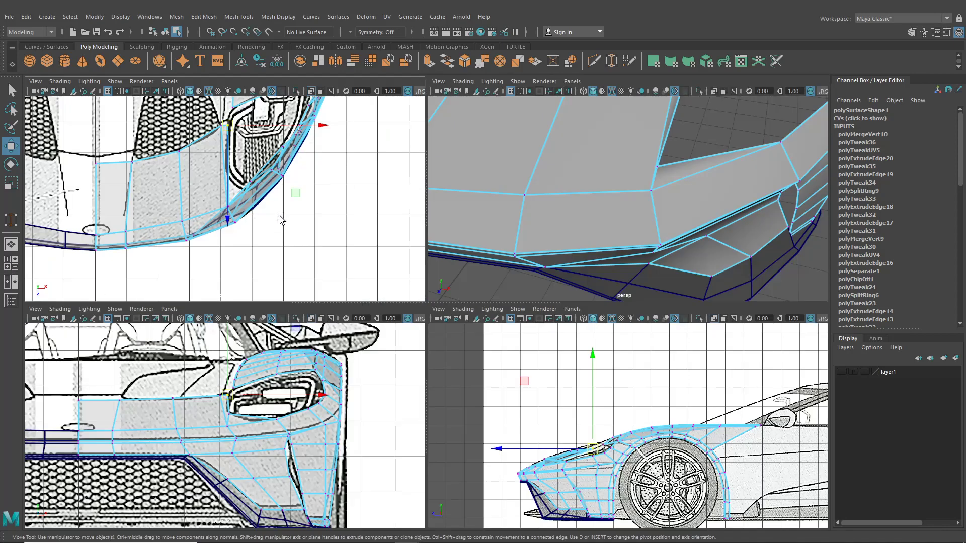
scroll(238, 203, up, 2)
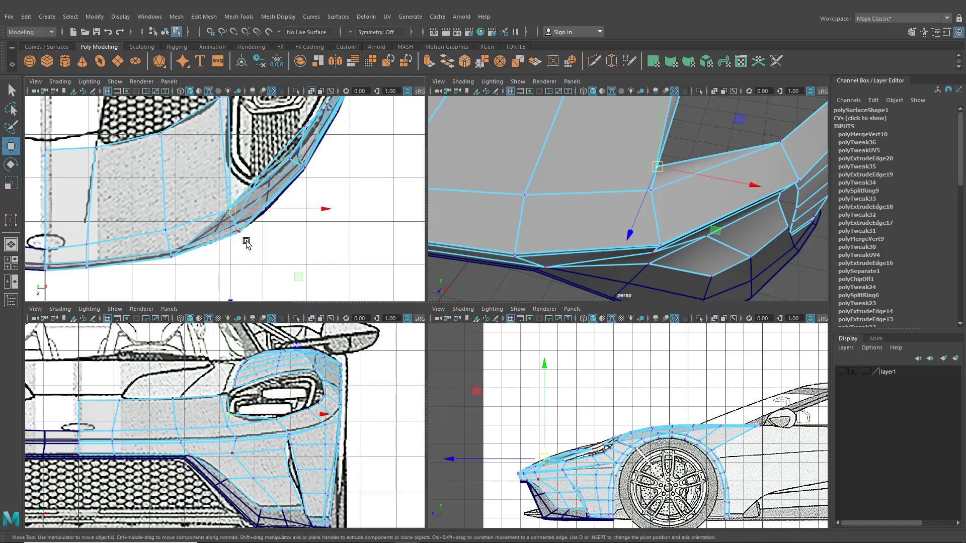
drag(237, 207, 234, 198)
alt+middle_drag(241, 179, 267, 282)
drag(268, 283, 255, 216)
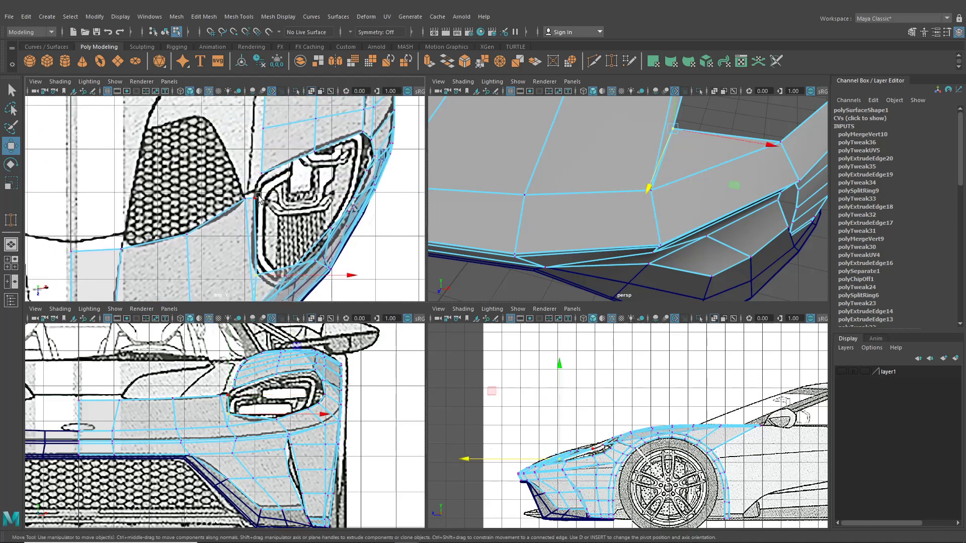
Align the strip's top vertices with the outline between the hood vent and headlight in the top view and adjust the outer vertex's height
scroll(237, 203, up, 2)
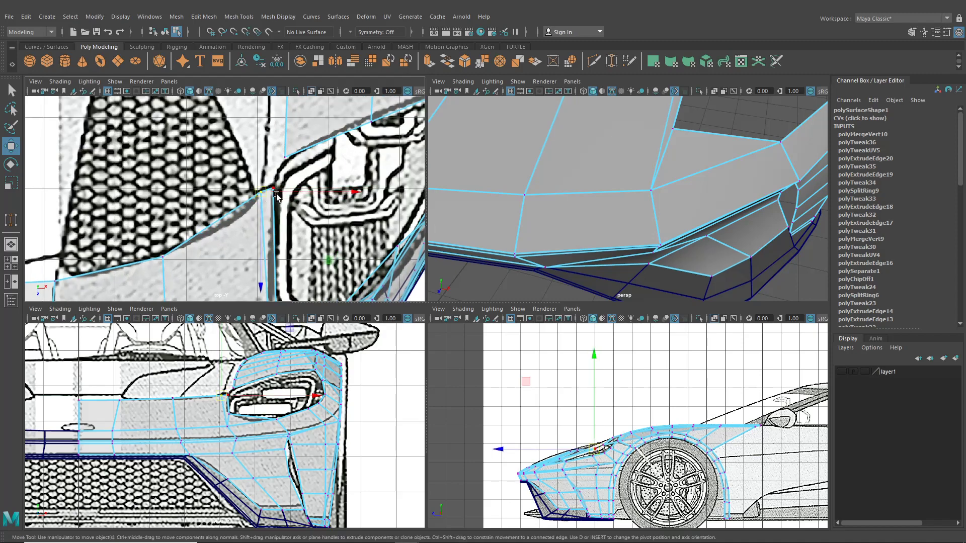
drag(273, 191, 275, 194)
alt+right_drag(331, 207, 300, 211)
key(space)
alt+drag(610, 261, 513, 251)
alt+middle_drag(523, 251, 551, 274)
alt+drag(551, 273, 497, 227)
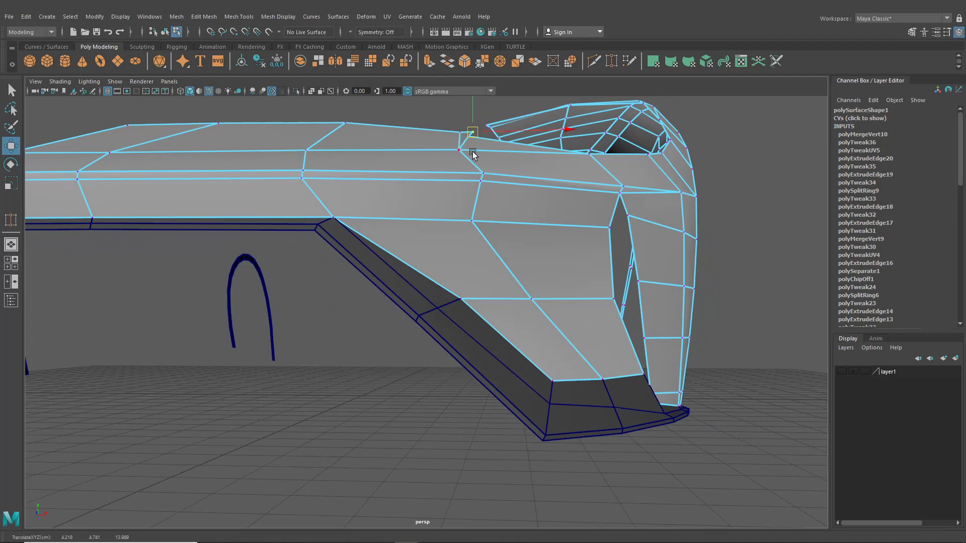
alt+drag(463, 144, 441, 140)
drag(457, 108, 478, 118)
alt+drag(529, 236, 523, 272)
Insert an edge loop across the bumper strip below the headlight, running down through the bumper
click(236, 17)
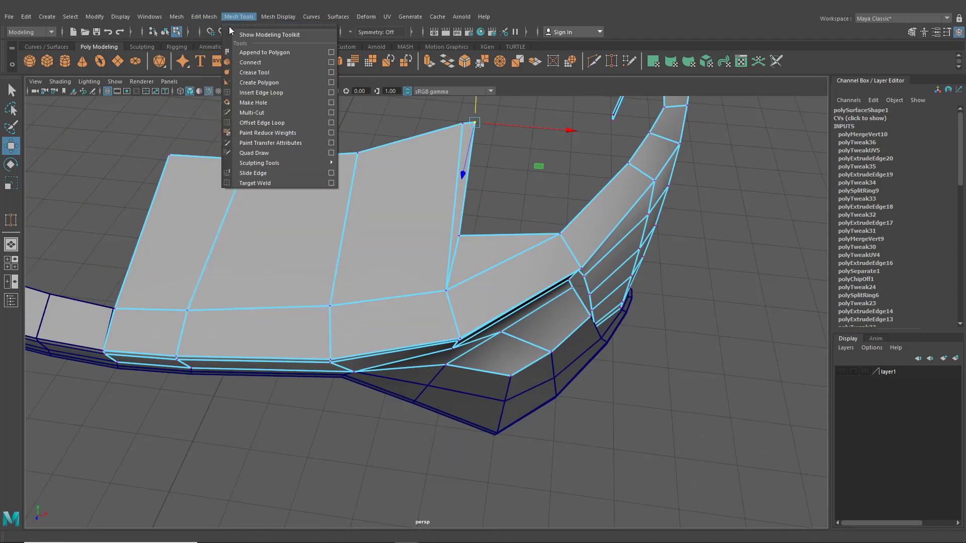
click(261, 93)
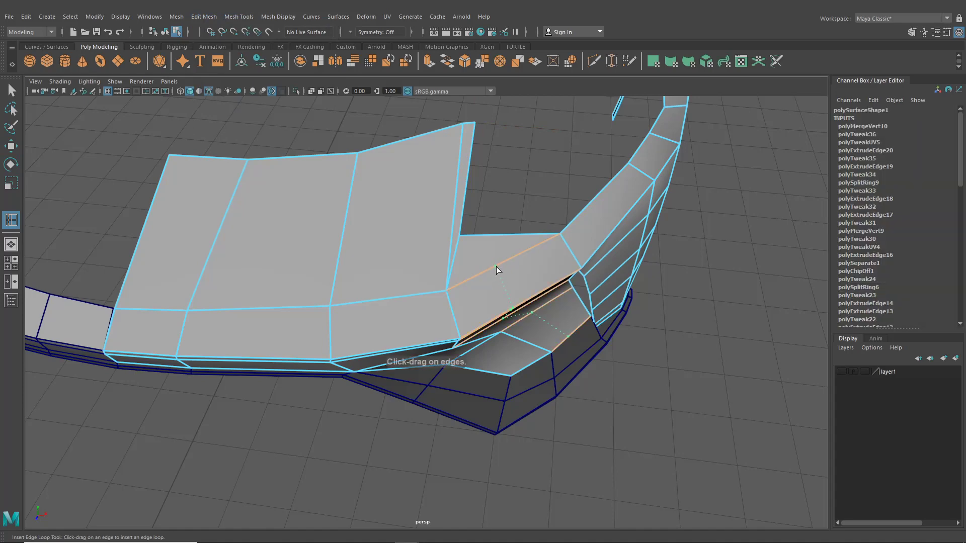
click(496, 267)
Shift the new bumper loop's vertices outward along X to follow the curved bumper outline
click(8, 266)
key(space)
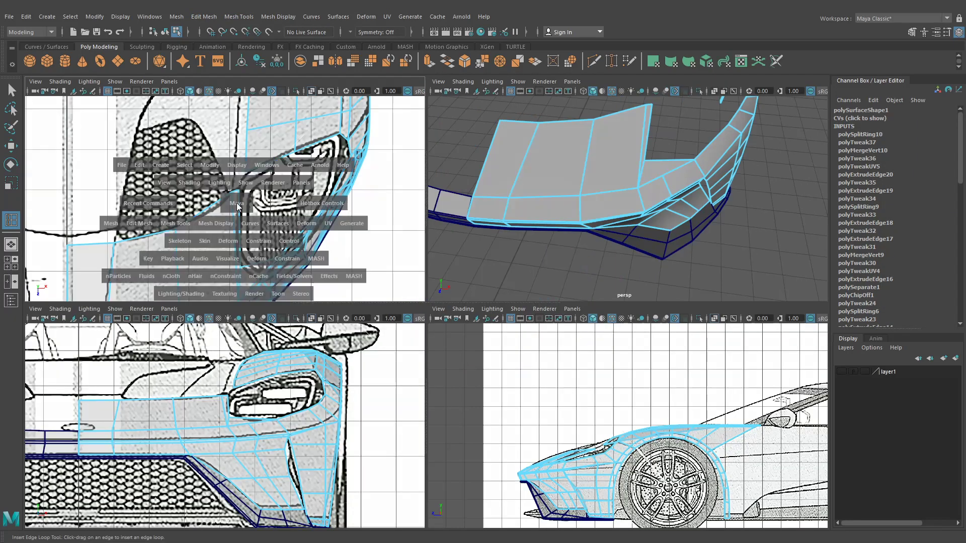
click(11, 145)
alt+middle_drag(556, 346, 521, 268)
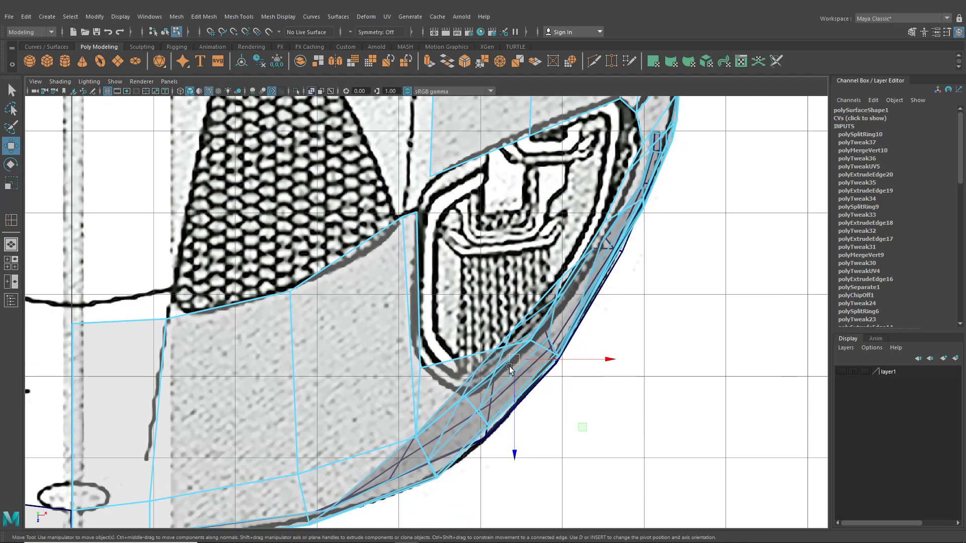
drag(508, 366, 520, 365)
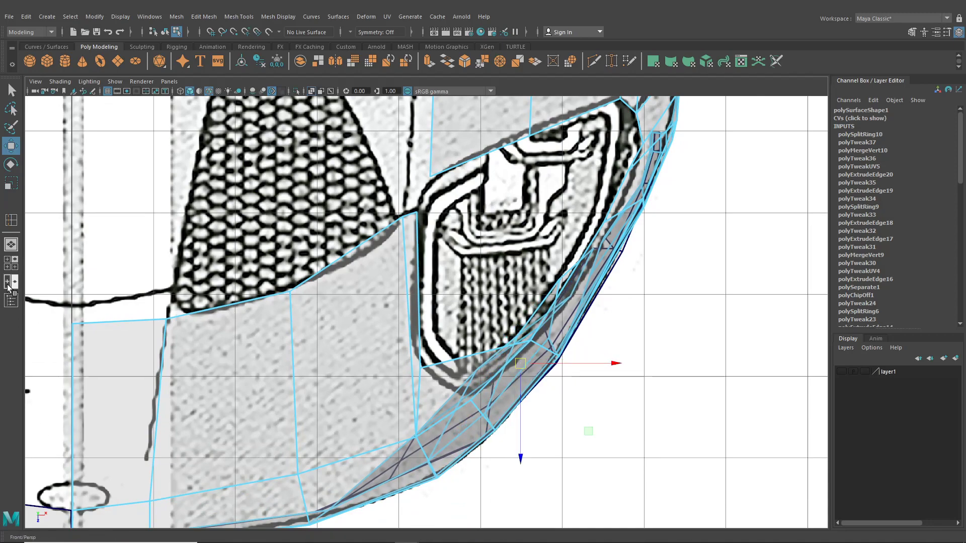
click(9, 251)
mouse_move(446, 343)
alt+mouse_down()
mouse_move(420, 343)
mouse_move(434, 349)
alt+mouse_up()
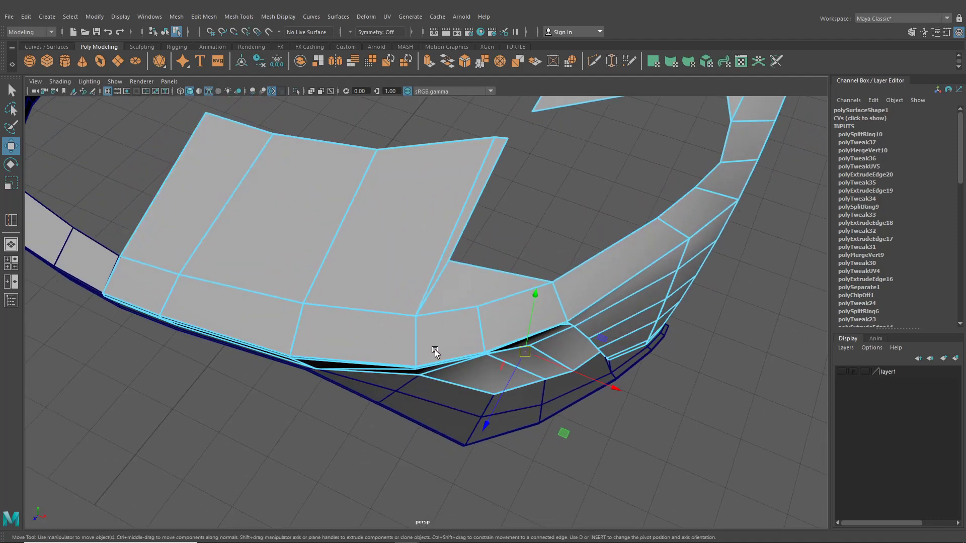
key(ctrl+z)
drag(596, 378, 621, 332)
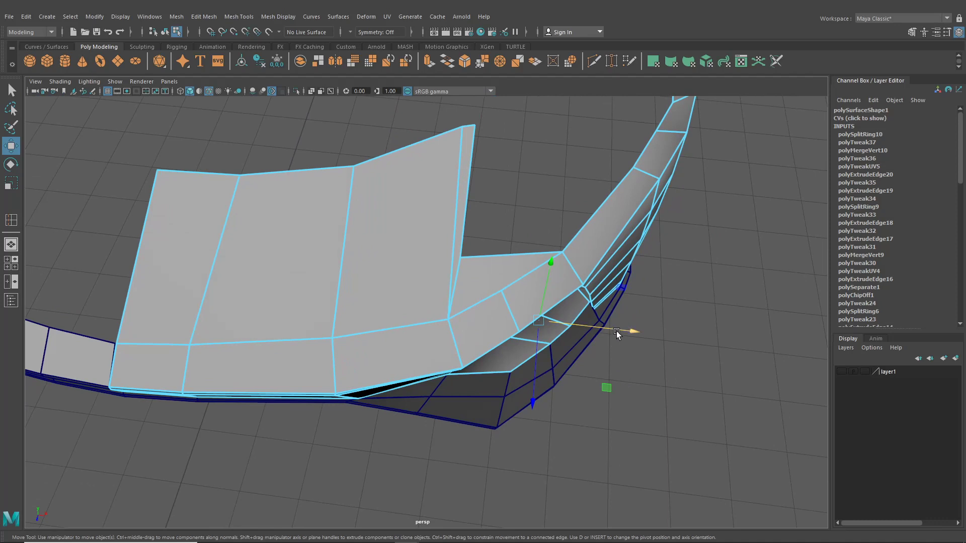
Cut an edge from the new loop's upper vertex to the open edge of the face below the headlight
click(593, 61)
click(491, 257)
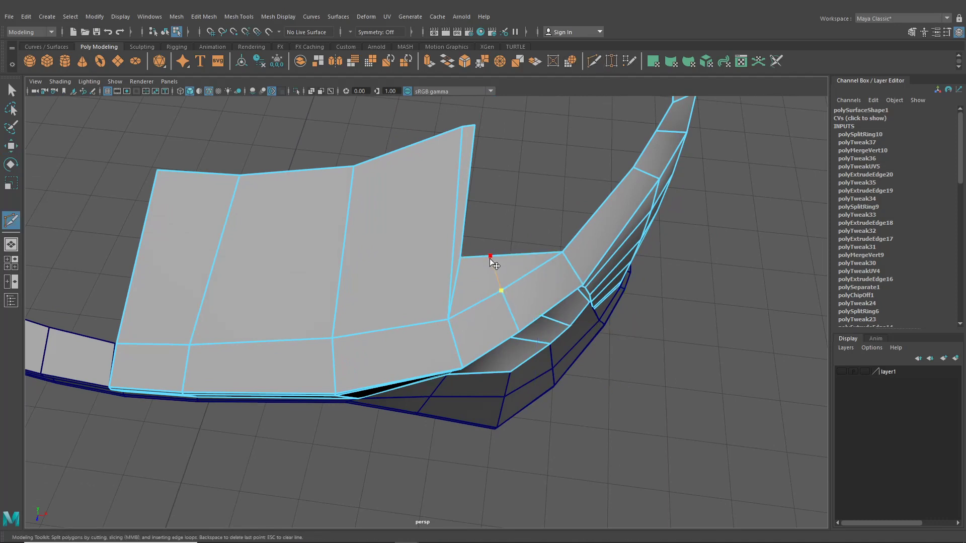
key(Return)
Move the new cut's end vertex onto the headlight's lower tip in the top view
key(w)
right_drag(312, 249, 264, 248)
click(490, 257)
click(19, 262)
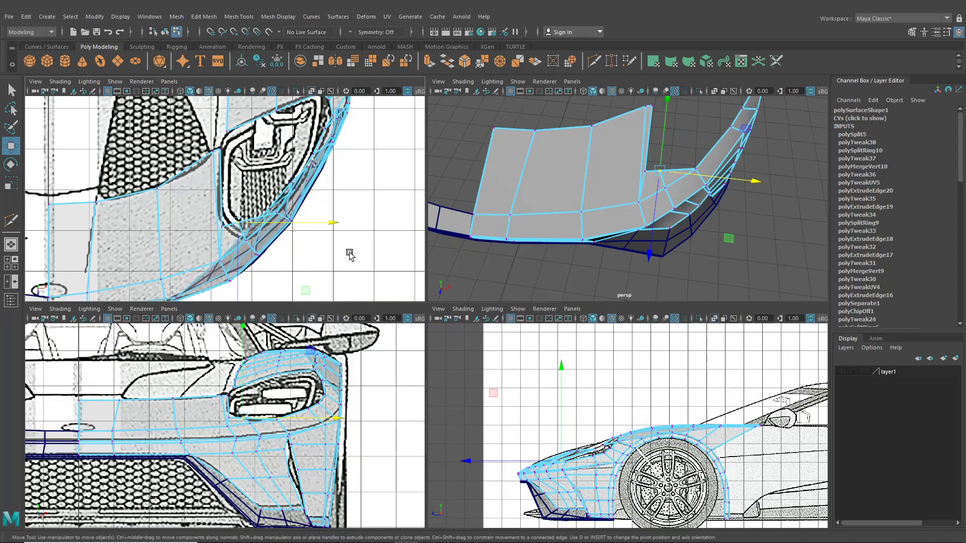
scroll(299, 254, up, 3)
drag(246, 234, 250, 256)
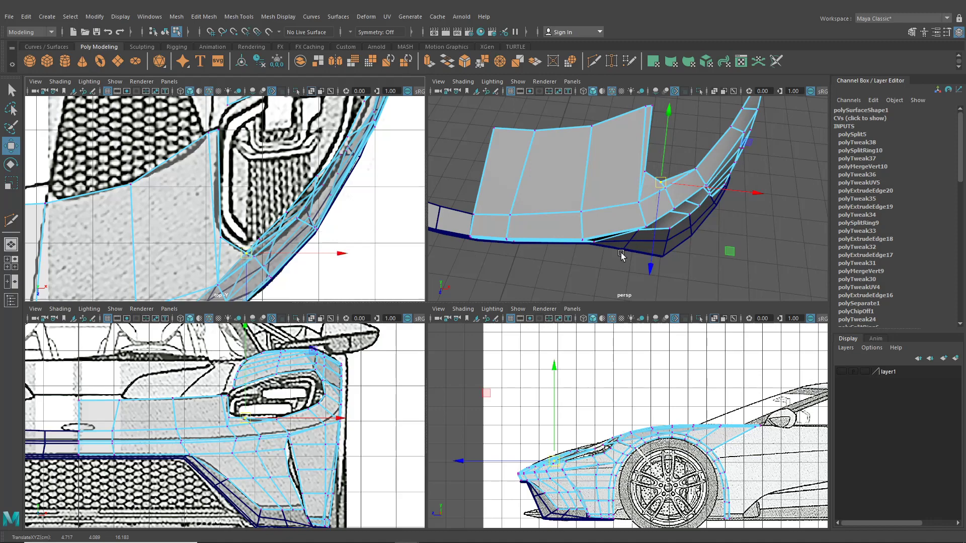
Reposition the vertices along the headlight's lower edge and shift the adjoining bumper edge row inward along X in the front view
scroll(315, 404, up, 5)
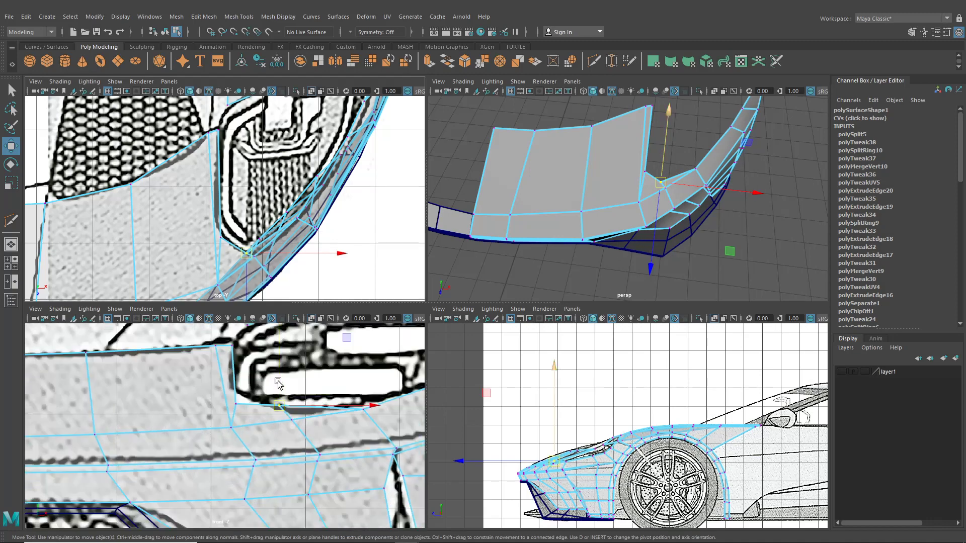
drag(278, 384, 266, 461)
key(ctrl+z)
click(249, 456)
alt+middle_drag(254, 265, 269, 183)
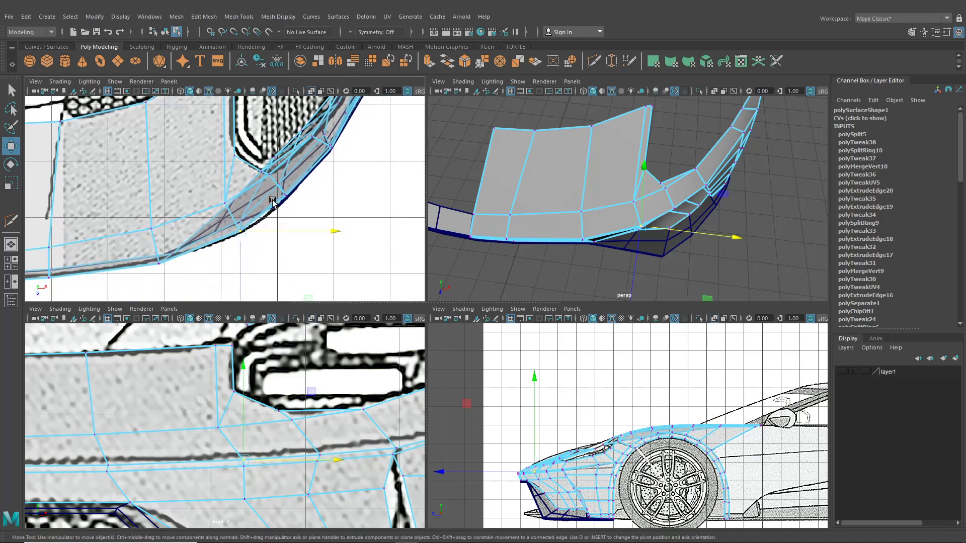
Adjust the depth of the bumper edge row's front crease vertices along Z to match the top blueprint's outline
drag(259, 481, 236, 443)
drag(240, 263, 240, 267)
alt+middle_drag(258, 484, 267, 436)
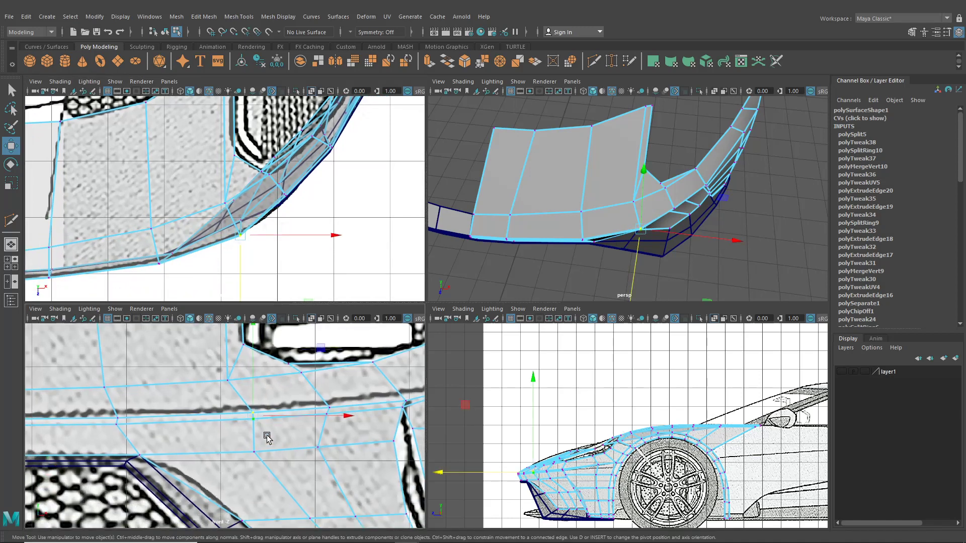
alt+drag(560, 243, 545, 191)
alt+drag(548, 199, 649, 255)
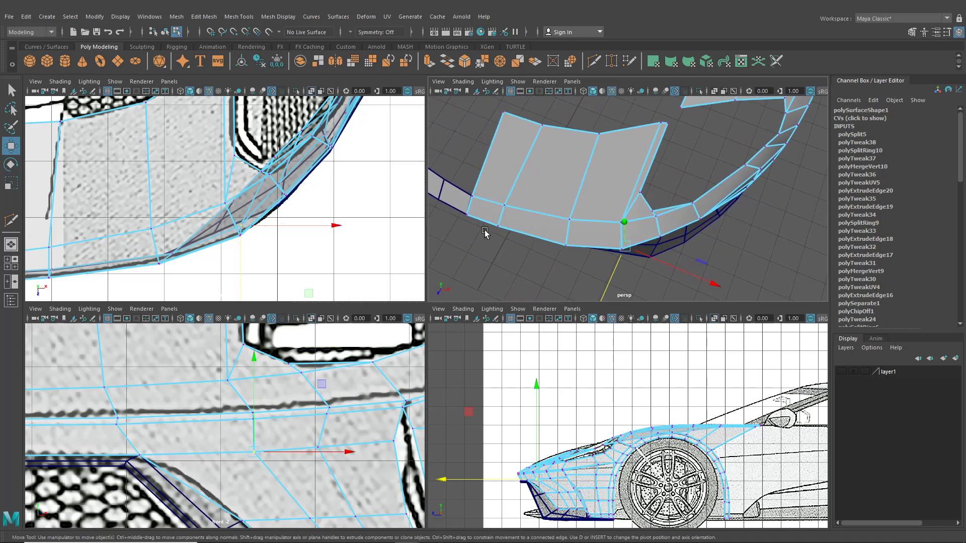
Refine the headlight's lower tip vertex in the top view and select the lower inner corner vertex
key(space)
click(461, 257)
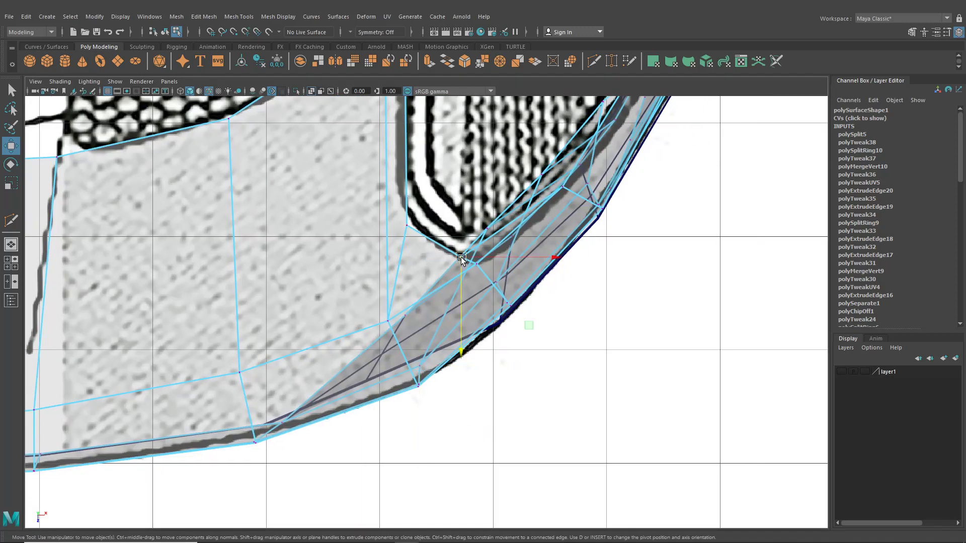
drag(461, 258, 456, 261)
mouse_move(392, 216)
mouse_down()
mouse_move(413, 233)
mouse_move(406, 220)
mouse_up()
click(11, 244)
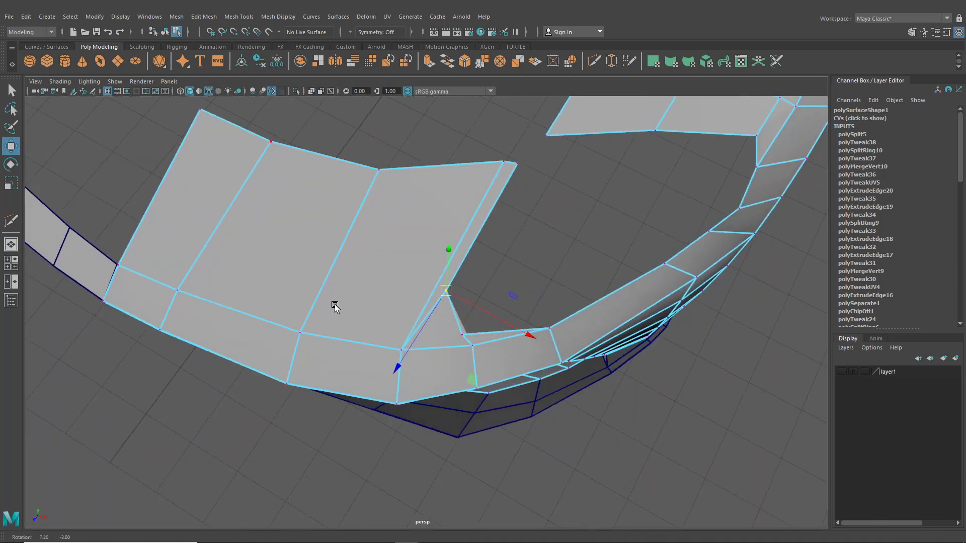
Lower the vertex at the headlight opening's front tip slightly along Y
alt+drag(334, 304, 303, 261)
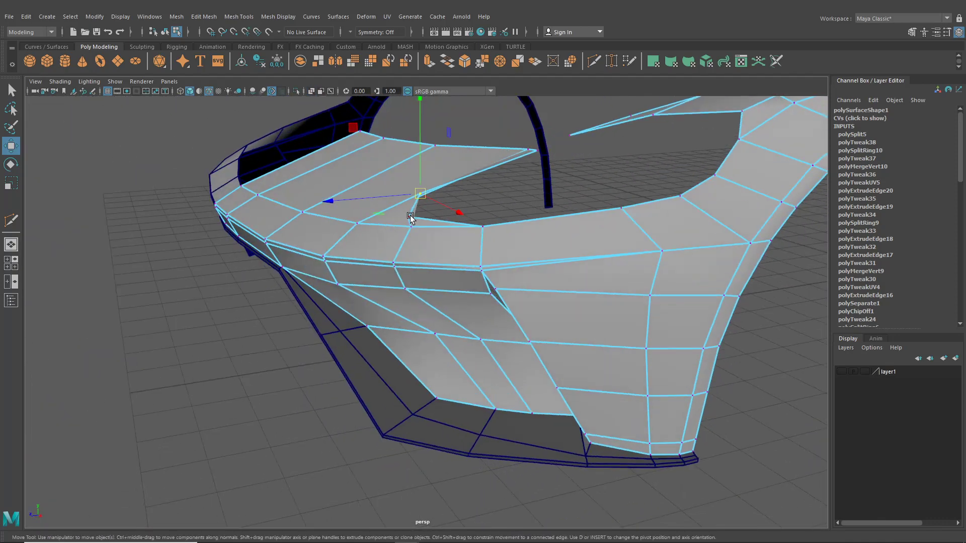
click(409, 217)
drag(409, 180, 412, 184)
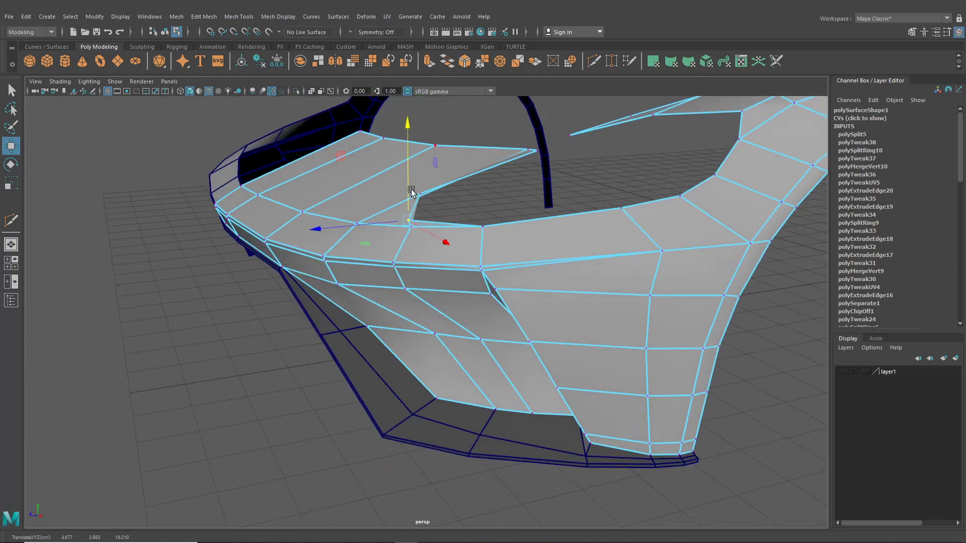
drag(397, 224, 430, 307)
click(494, 267)
Insert an edge loop across the hood panel at the front end of the blueprint's hood crease line
scroll(496, 261, down, 5)
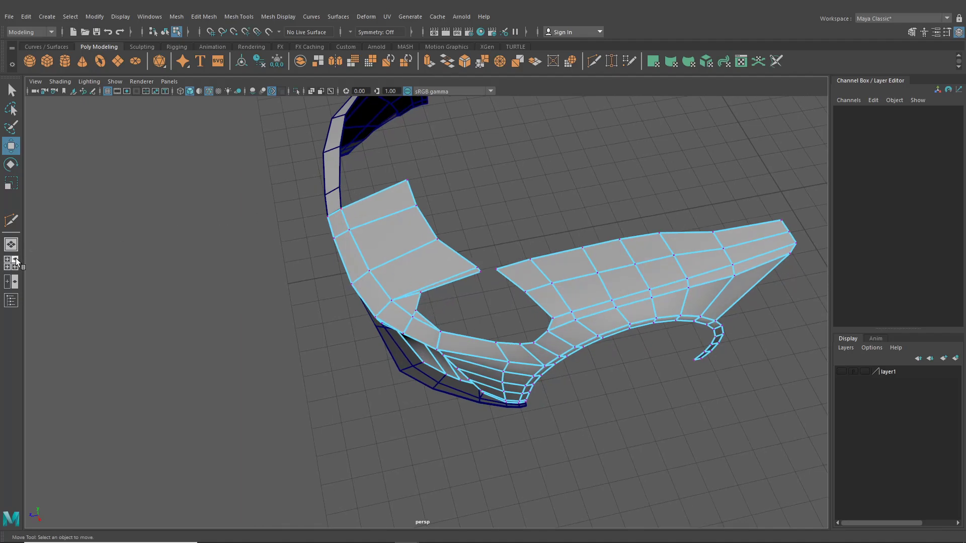
alt+drag(319, 157, 385, 114)
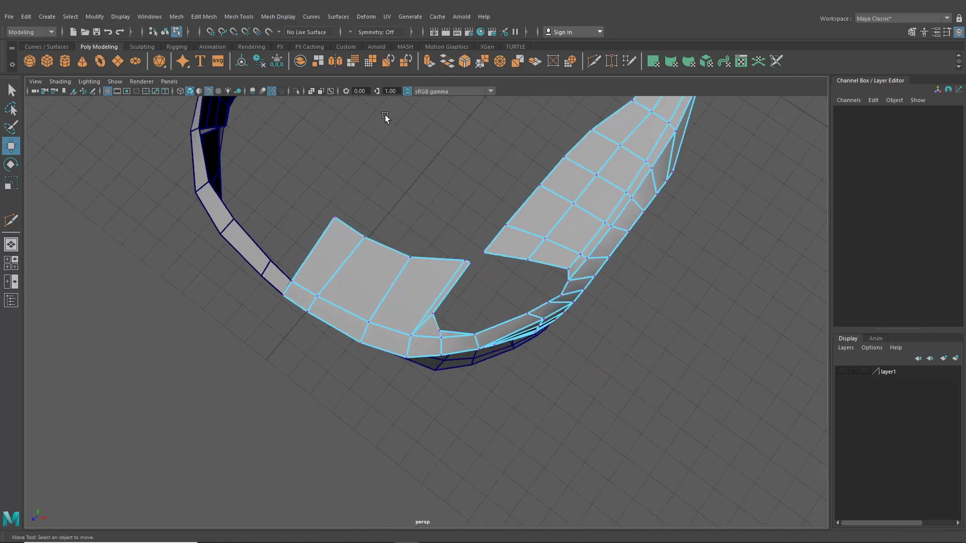
click(6, 265)
key(space)
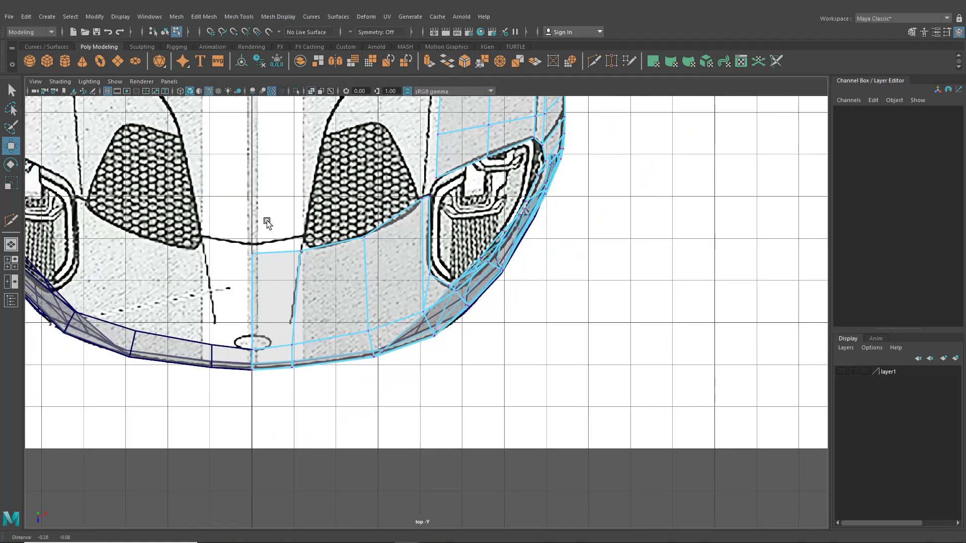
click(239, 17)
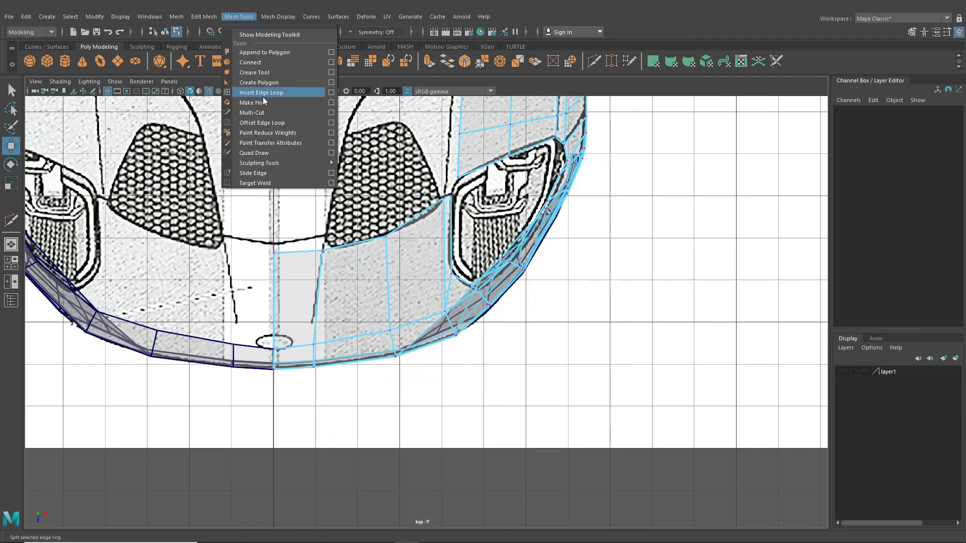
click(261, 95)
scroll(302, 302, up, 2)
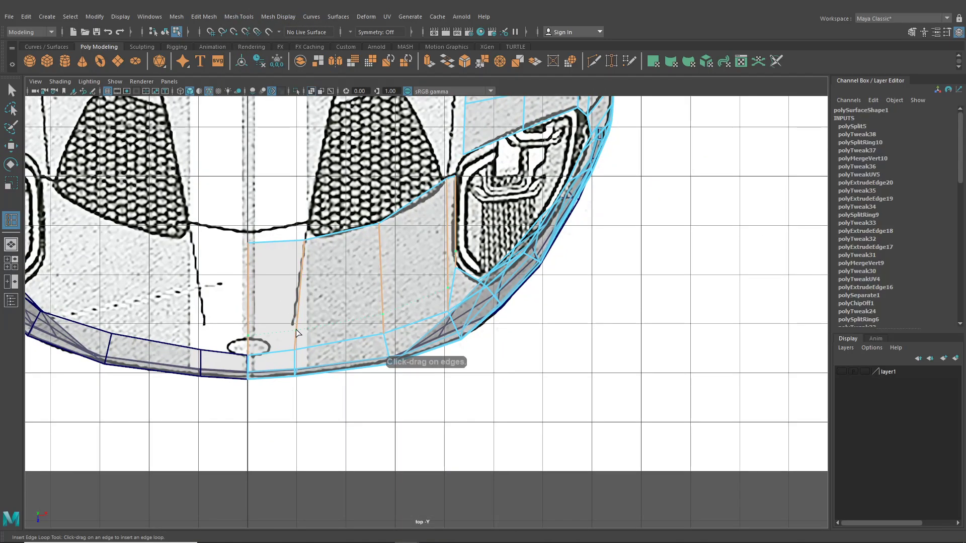
click(298, 327)
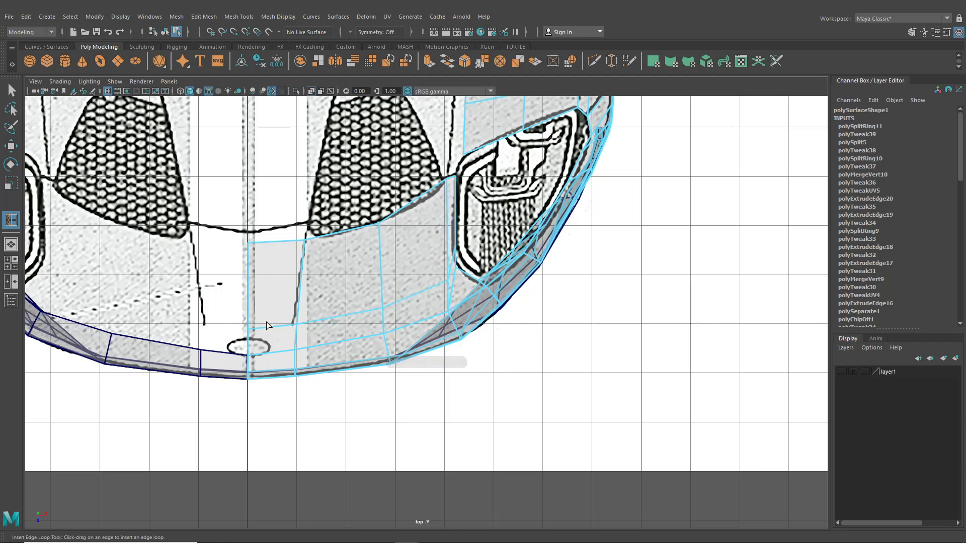
Move the new hood loop's vertex along X onto the crease line's end and nudge the adjacent front vertices sideways
click(11, 148)
right_drag(334, 256, 294, 256)
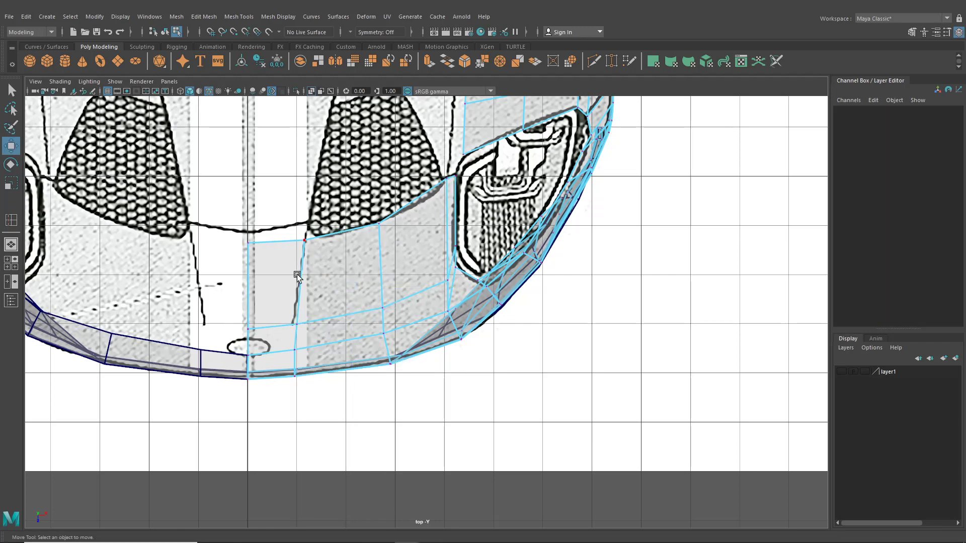
scroll(297, 277, up, 2)
click(252, 325)
drag(270, 326, 266, 328)
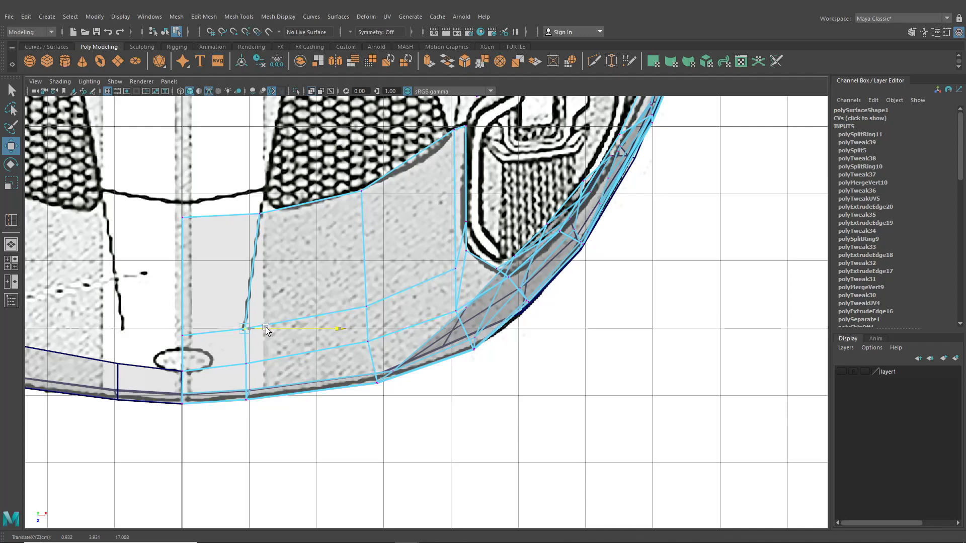
click(246, 364)
click(372, 343)
drag(404, 342, 405, 343)
Delete the new hood loop's short edge crossing the narrow strip beside the headlight
click(14, 244)
alt+drag(322, 292, 457, 295)
alt+middle_drag(457, 295, 354, 290)
scroll(347, 284, up, 4)
right_drag(264, 241, 267, 208)
click(305, 257)
key(Delete)
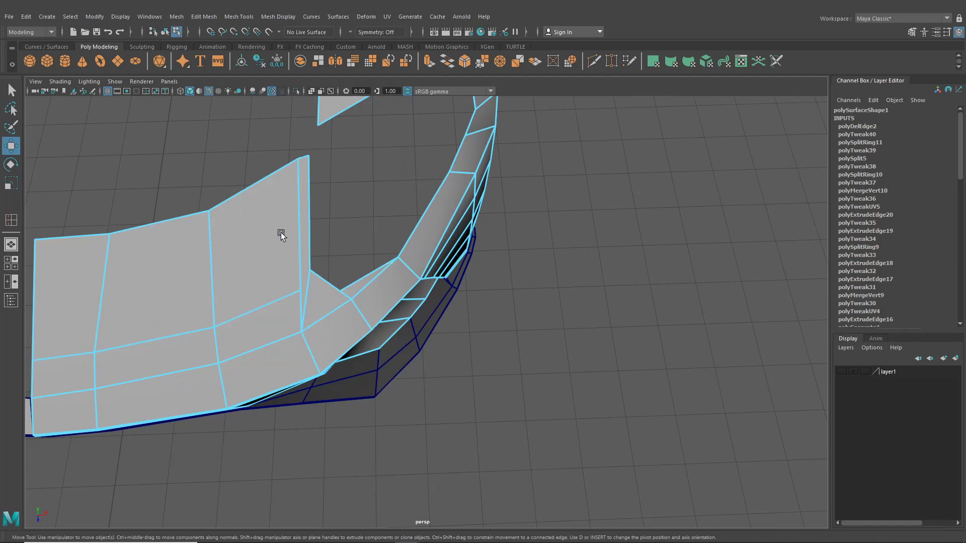
Target-weld the hood loop's outer end vertex to the headlight's lower inner corner vertex
alt+middle_drag(280, 232, 327, 214)
click(606, 63)
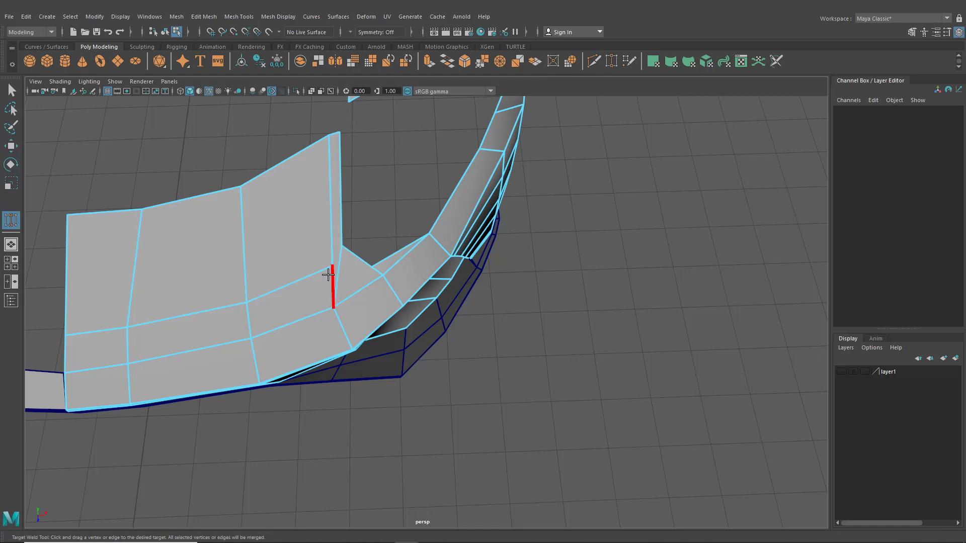
right_drag(326, 255, 297, 254)
drag(332, 267, 348, 246)
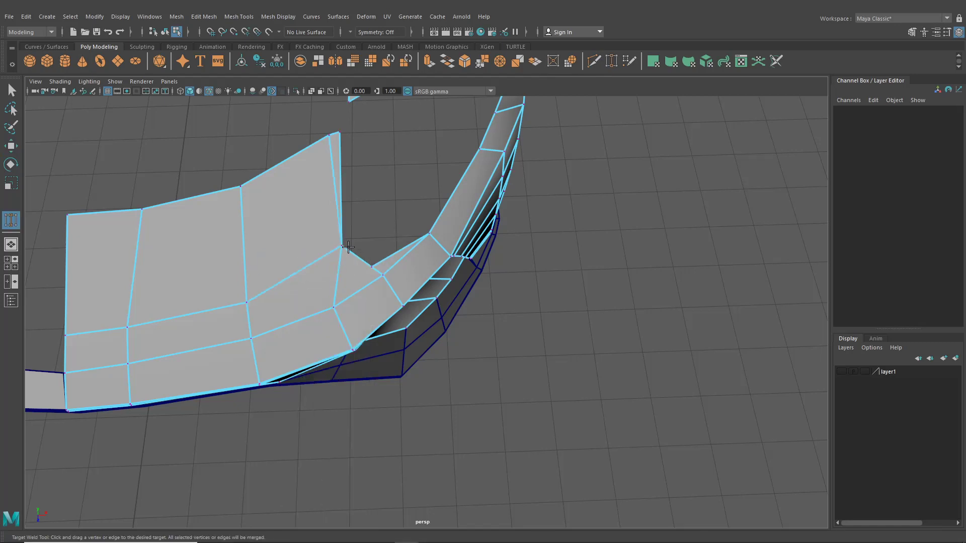
alt+middle_drag(319, 188, 324, 204)
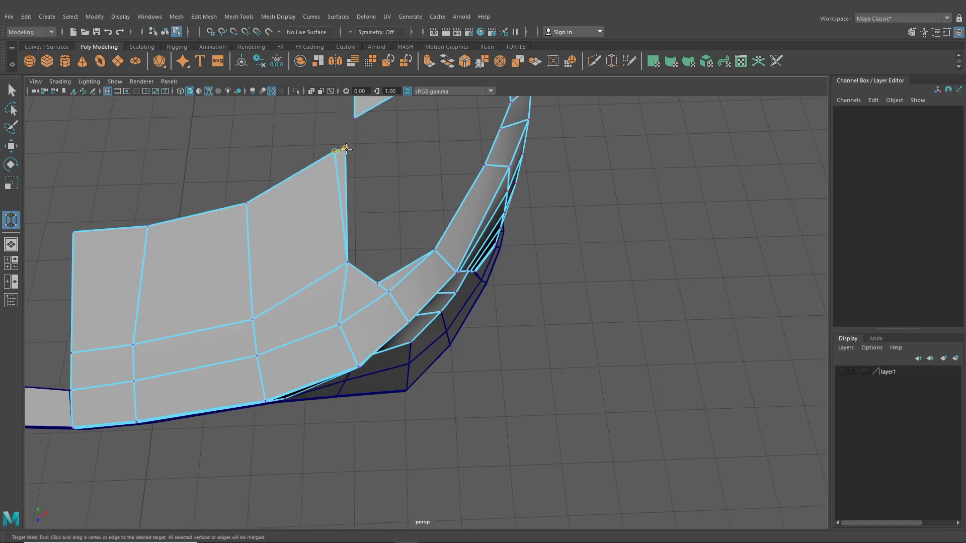
Target-weld the narrow strip's two rear vertices into one at the hood panel's outer rear corner
drag(346, 150, 345, 148)
alt+middle_drag(368, 221, 365, 223)
click(11, 145)
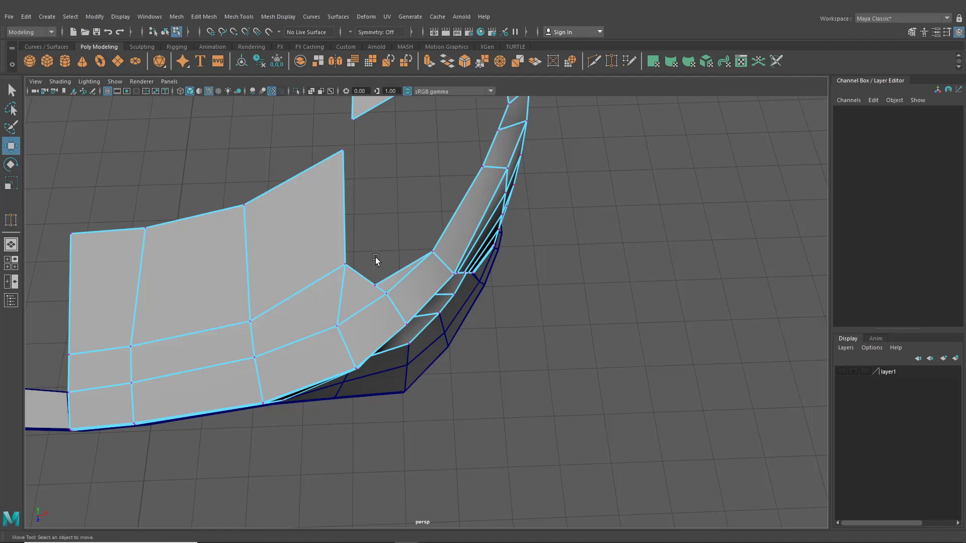
In the top view, nudge the hood vertices along the headlight's inner edge onto its outline and shift the adjacent loop vertex slightly rearward
drag(352, 279, 352, 278)
key(space)
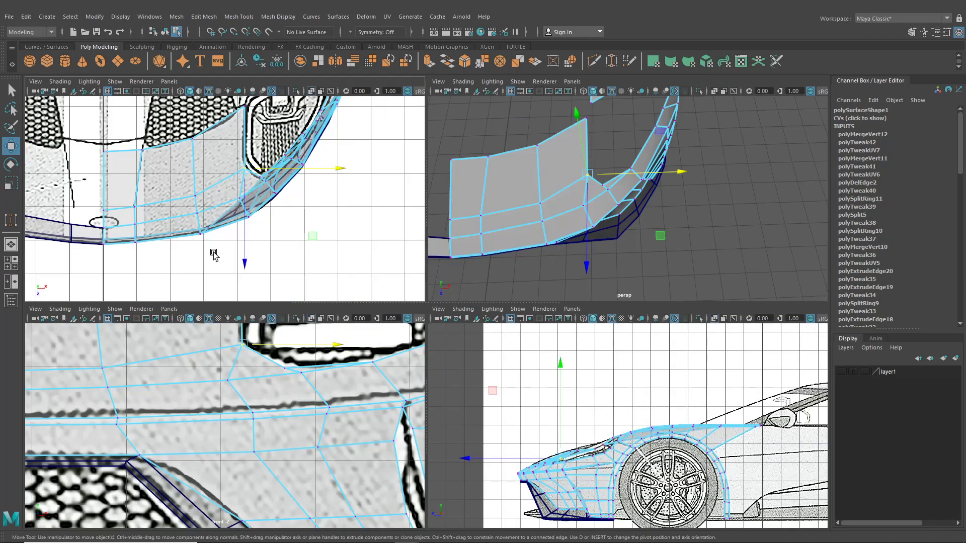
key(space)
scroll(422, 258, up, 1)
mouse_move(473, 243)
mouse_down()
mouse_move(480, 254)
mouse_move(470, 235)
mouse_up()
key(f)
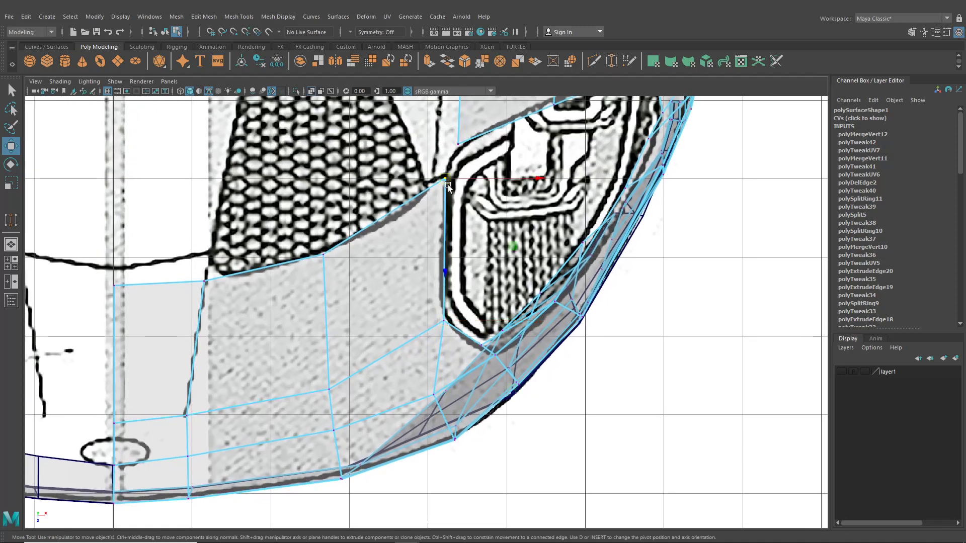
drag(447, 184, 445, 183)
click(443, 321)
drag(444, 320, 445, 320)
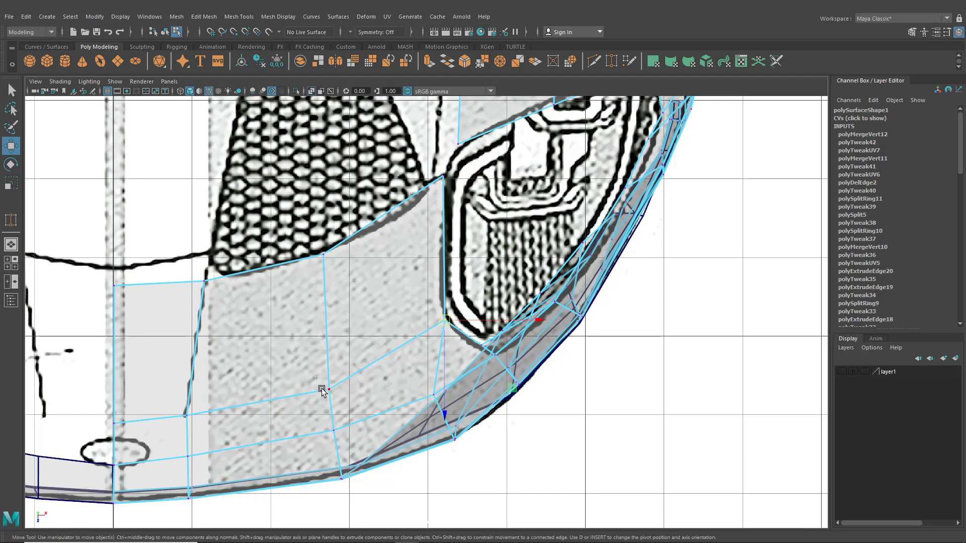
drag(328, 390, 327, 379)
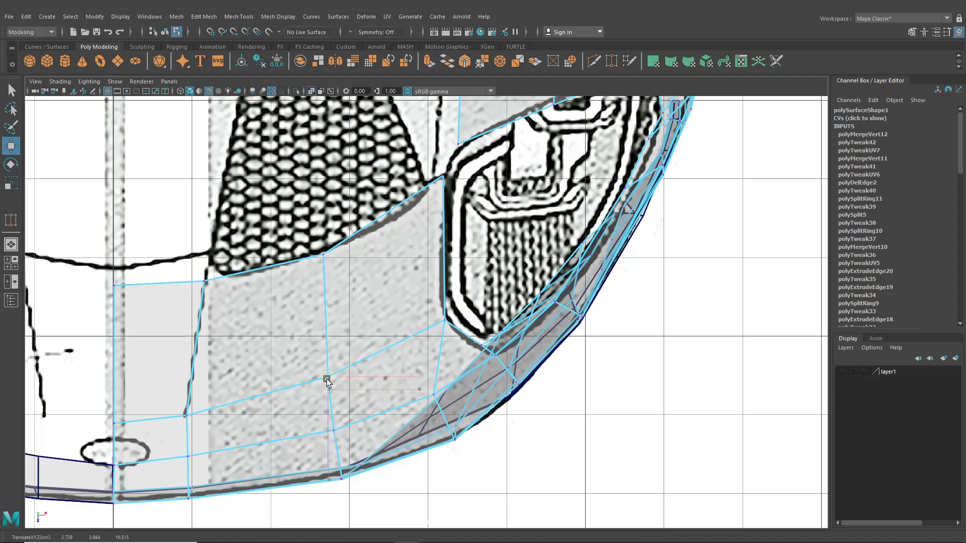
In the front view, raise the hood loop's three vertices, from the middle column to the centreline, to about Y 4.0–4.1
click(11, 262)
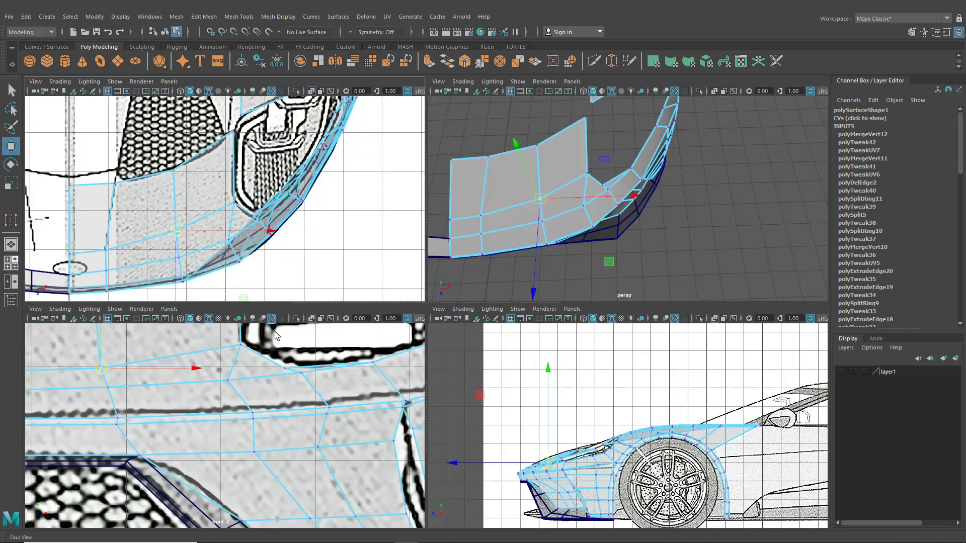
key(space)
scroll(312, 375, down, 5)
alt+middle_drag(303, 378, 463, 414)
scroll(464, 414, up, 2)
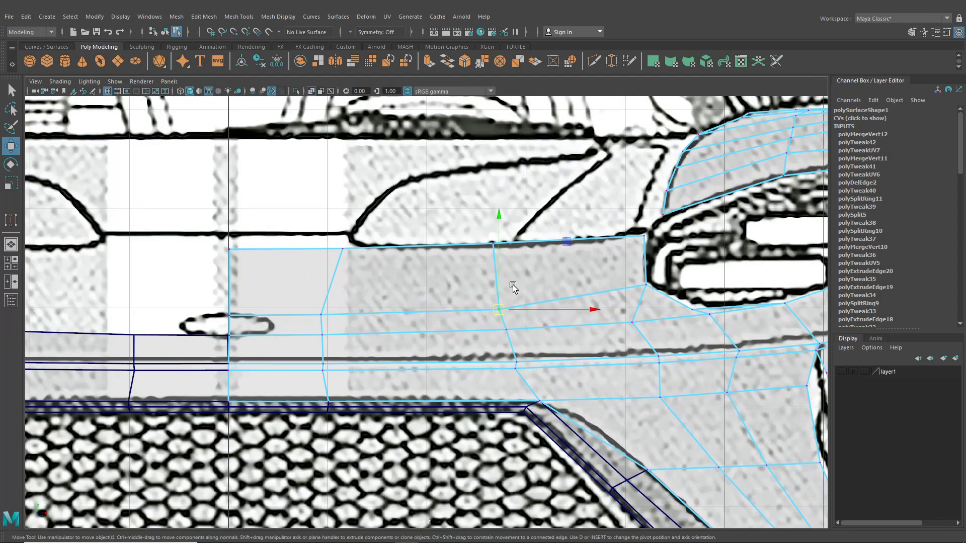
drag(497, 278, 498, 269)
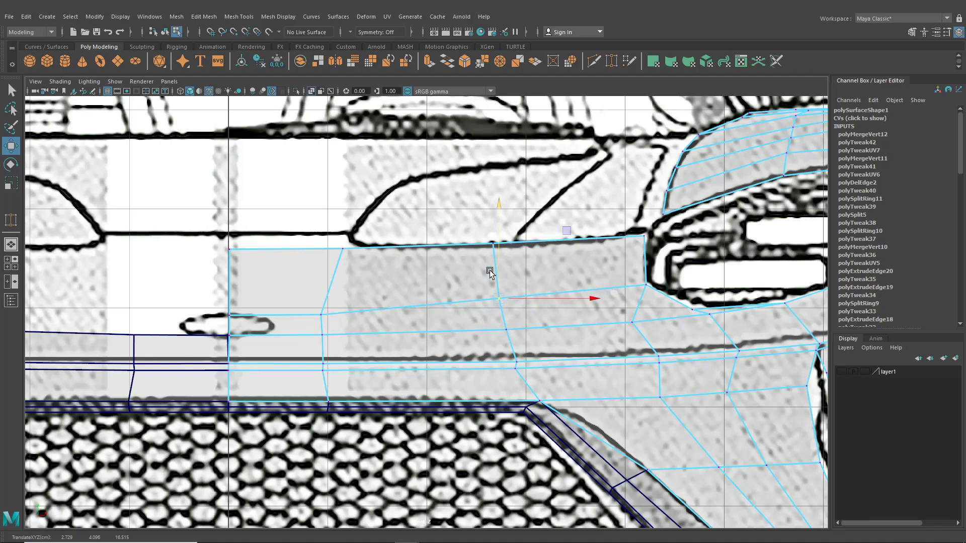
click(318, 313)
drag(320, 289, 320, 279)
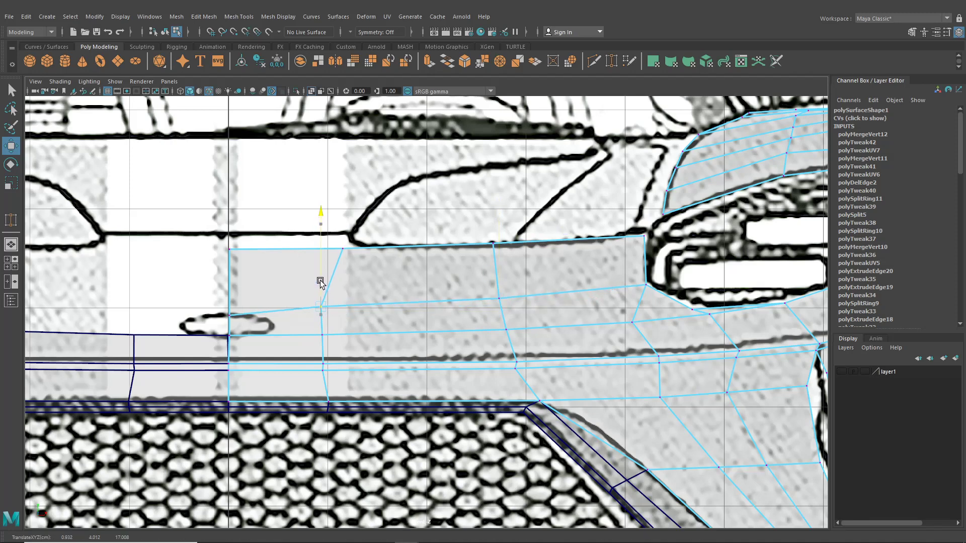
click(226, 318)
drag(225, 291, 227, 285)
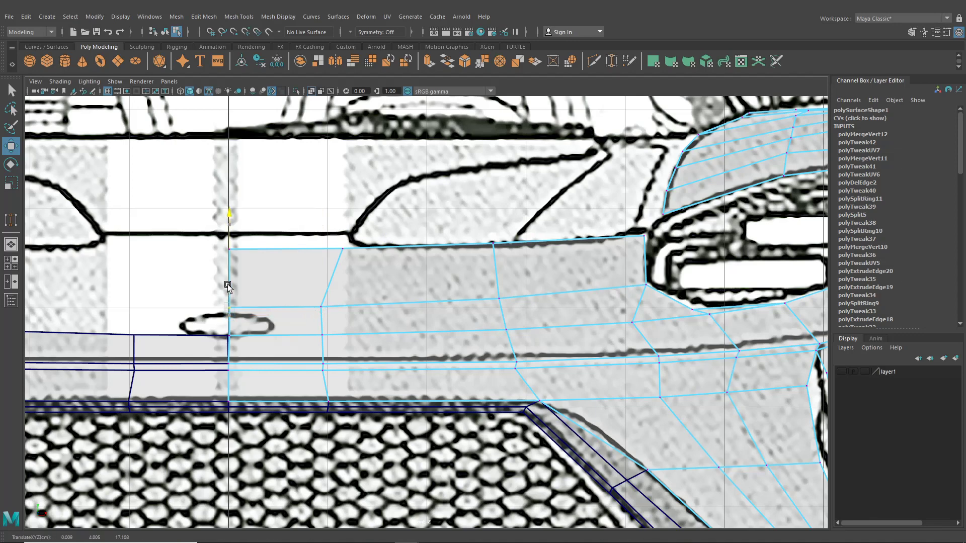
Raise the vertex beside the headlight's lower inner corner to about Y 4.03, onto the blueprint outline
alt+middle_drag(488, 276, 380, 272)
alt+middle_drag(506, 311, 361, 306)
scroll(435, 312, up, 2)
click(441, 301)
drag(440, 280, 441, 275)
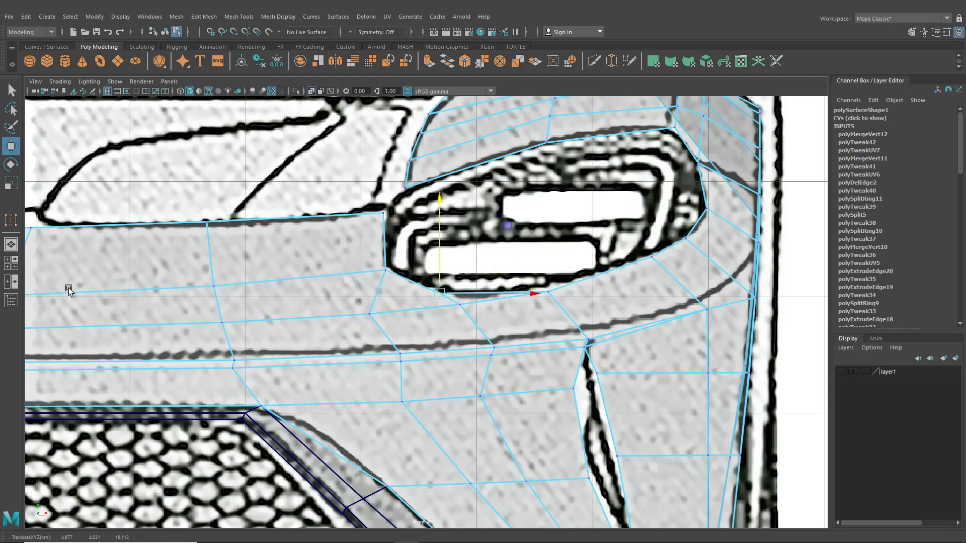
Examine the front body in perspective, with smooth preview and as a plain object, for surface flow around the headlight opening
click(11, 244)
alt+drag(473, 304, 542, 309)
key(3)
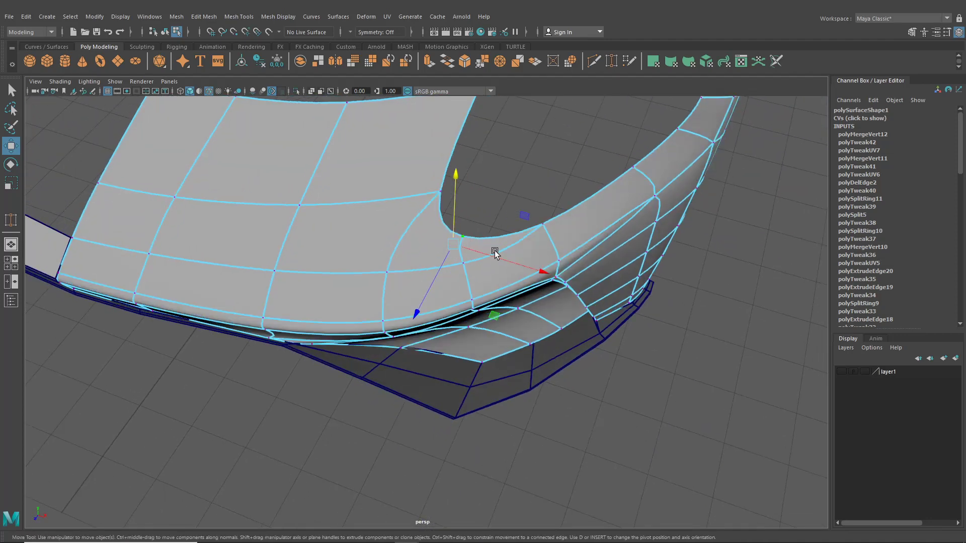
click(165, 32)
click(491, 192)
alt+drag(491, 192, 541, 255)
click(424, 263)
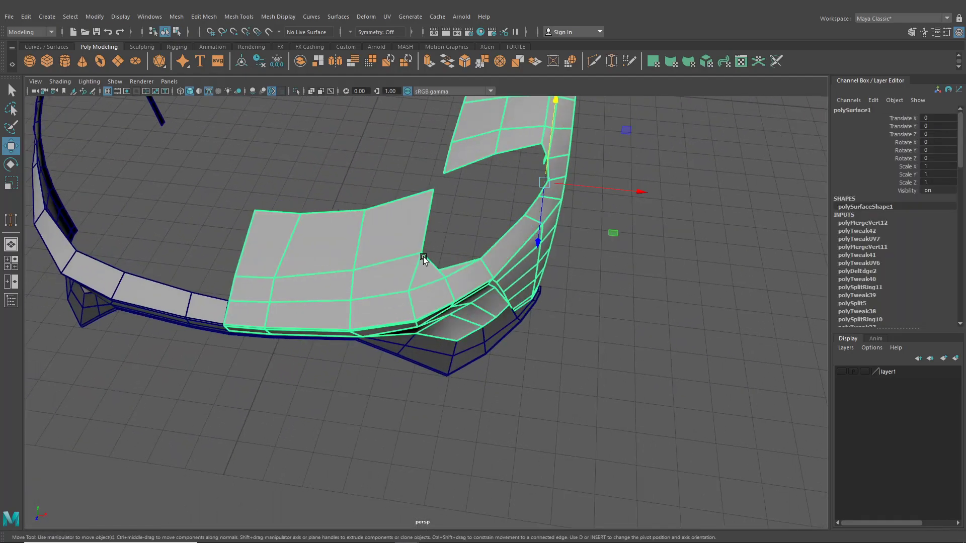
scroll(428, 259, up, 3)
click(469, 212)
alt+drag(469, 213, 508, 316)
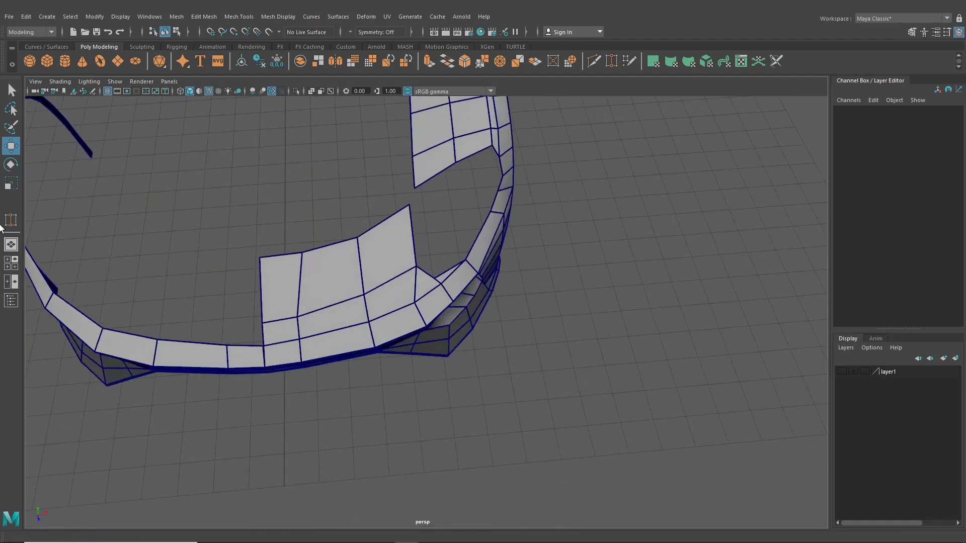
Examine the hood, vents and fender edge against the top-view blueprint from the headlight back to the windshield
click(11, 263)
key(space)
alt+middle_drag(395, 230, 393, 276)
scroll(393, 276, up, 2)
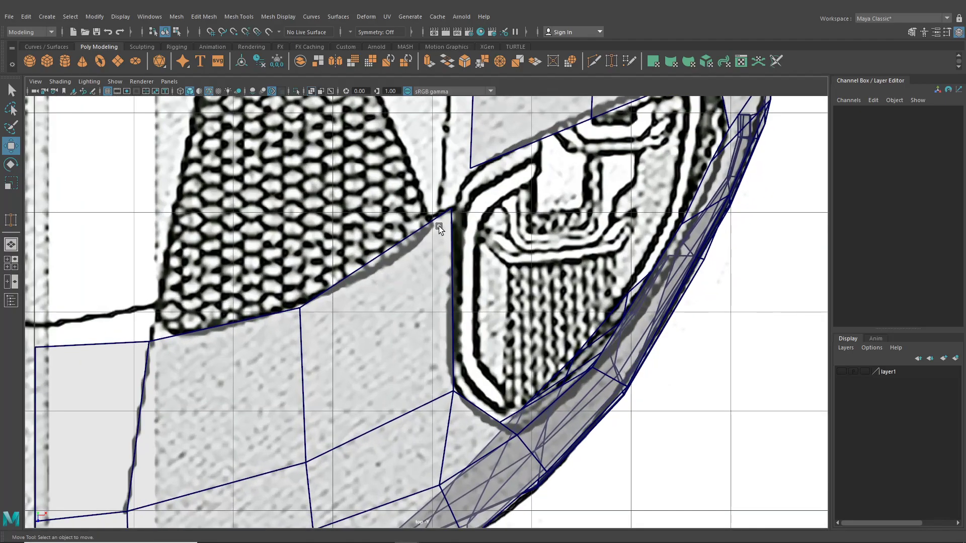
scroll(442, 221, down, 7)
scroll(442, 232, up, 2)
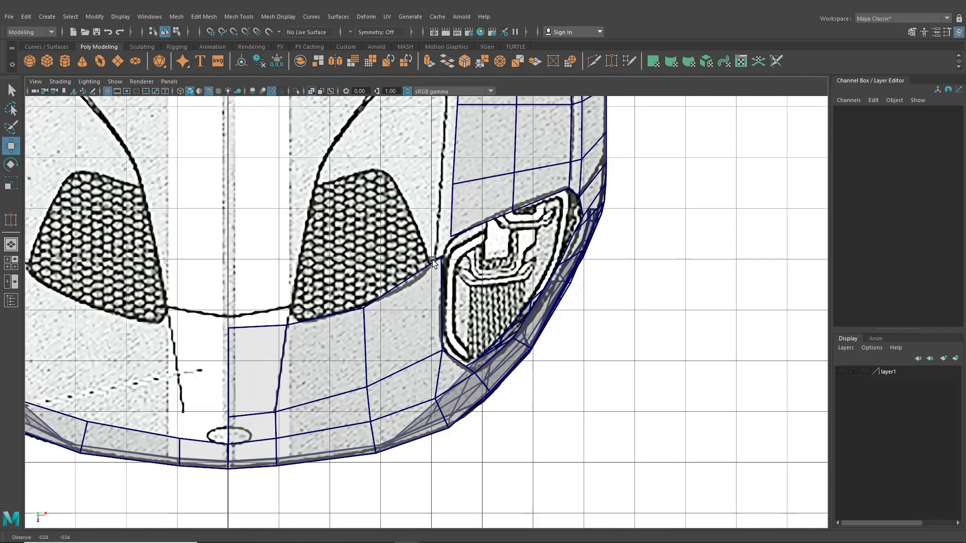
scroll(451, 295, up, 3)
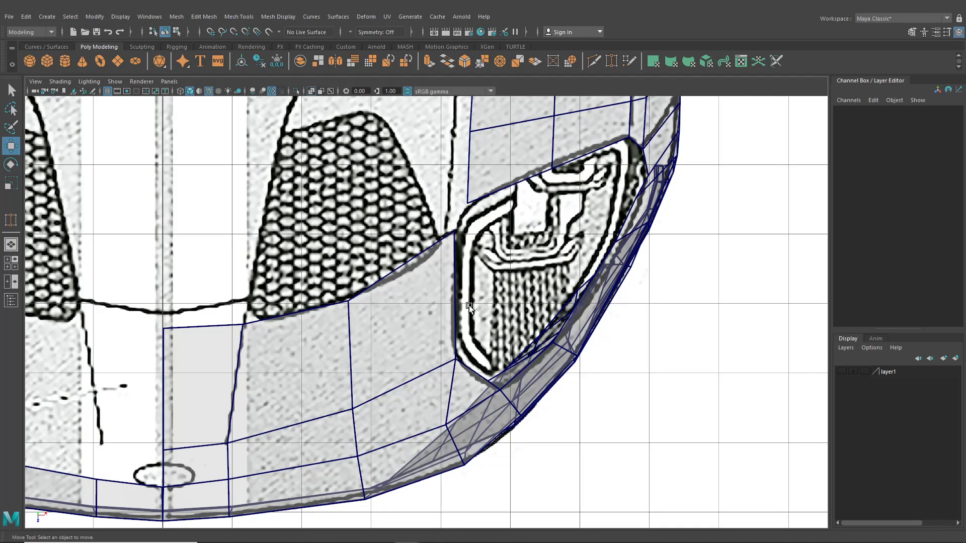
alt+middle_drag(465, 300, 445, 325)
alt+middle_drag(488, 210, 485, 349)
right_drag(493, 256, 492, 228)
alt+middle_drag(491, 231, 475, 361)
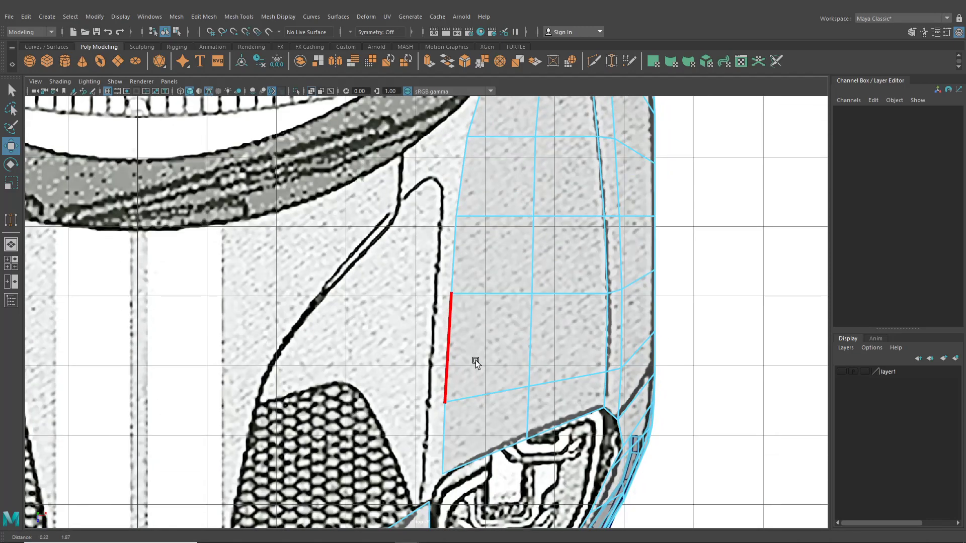
alt+middle_drag(482, 162, 475, 266)
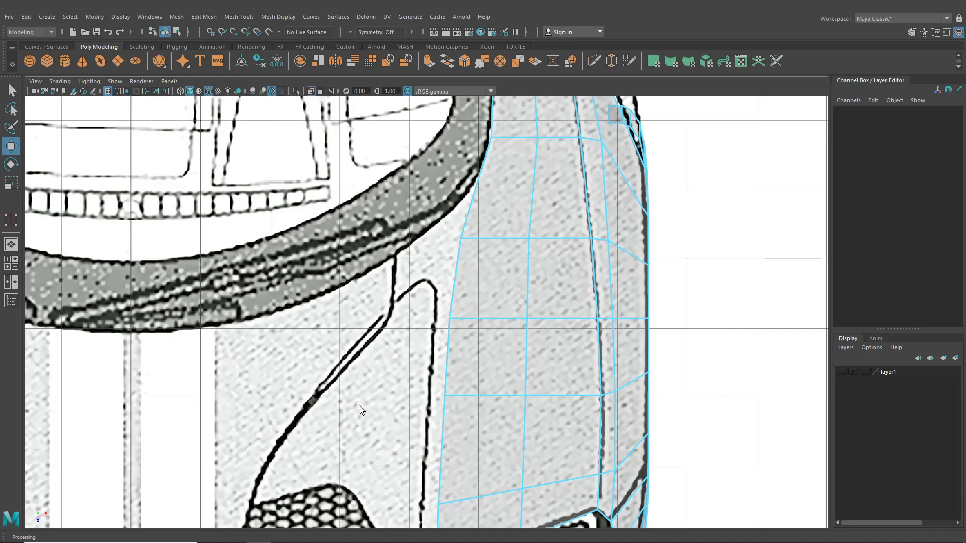
alt+middle_drag(335, 412, 488, 97)
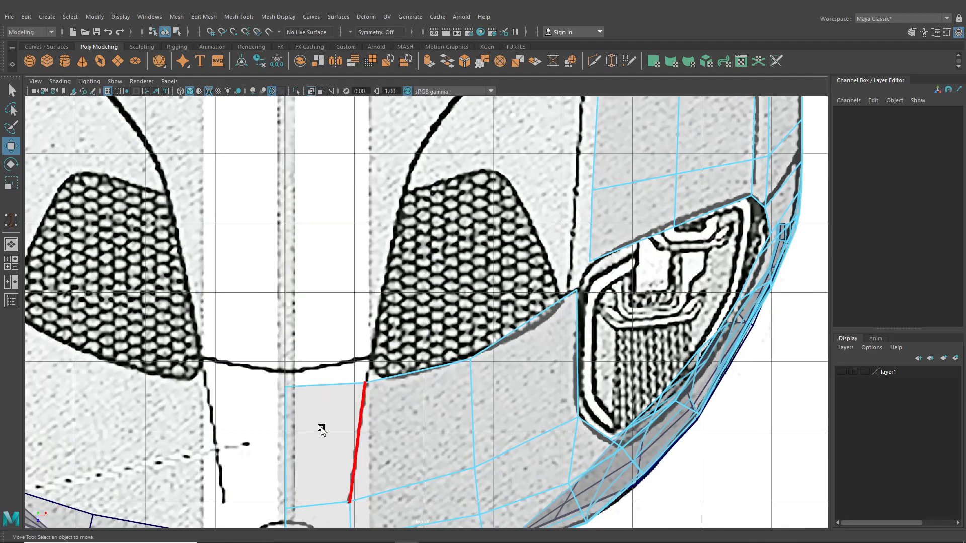
Extrude the hood panel's rear edge next to the centreline rearward past the back of the hood vent
right_drag(323, 387, 326, 242)
click(336, 386)
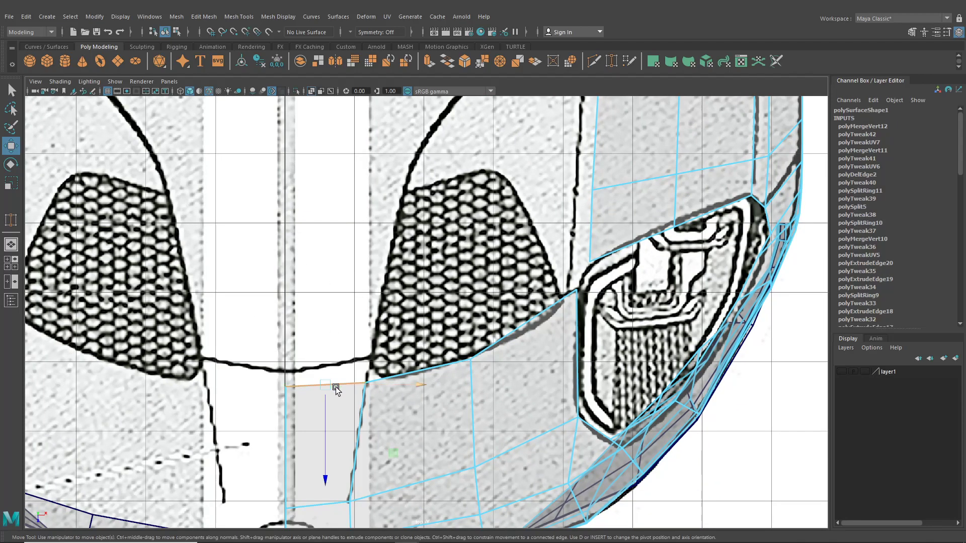
key(ctrl+e)
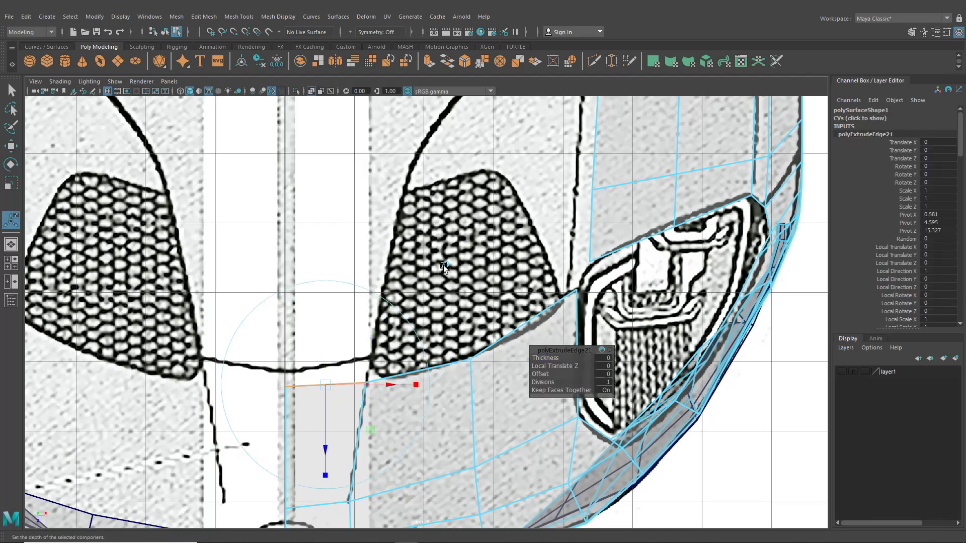
drag(326, 447, 328, 145)
alt+middle_drag(328, 144, 357, 313)
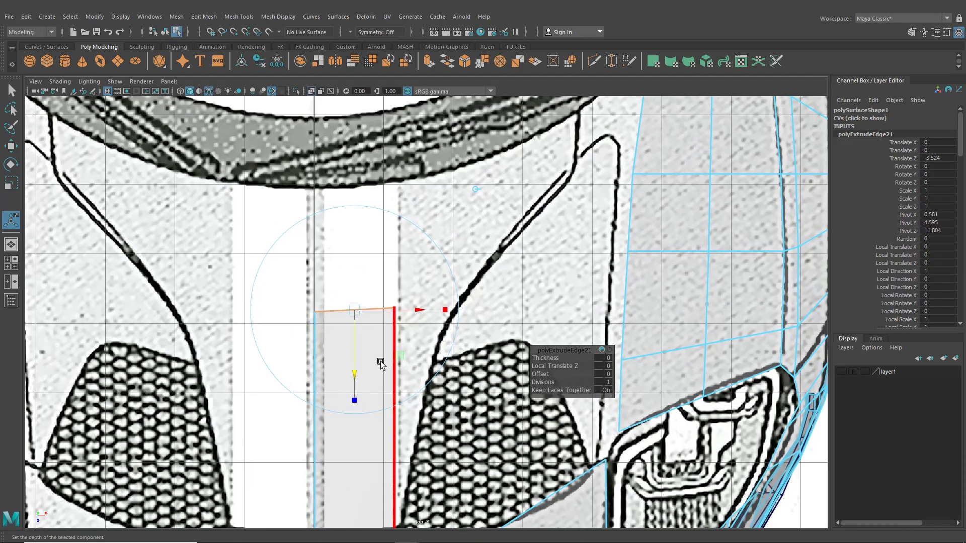
drag(357, 328, 356, 334)
Move the extruded strip's outer rear vertex onto the blueprint's hood crease line, level with the centreline vertex
right_drag(375, 255, 328, 255)
drag(348, 275, 441, 336)
click(11, 146)
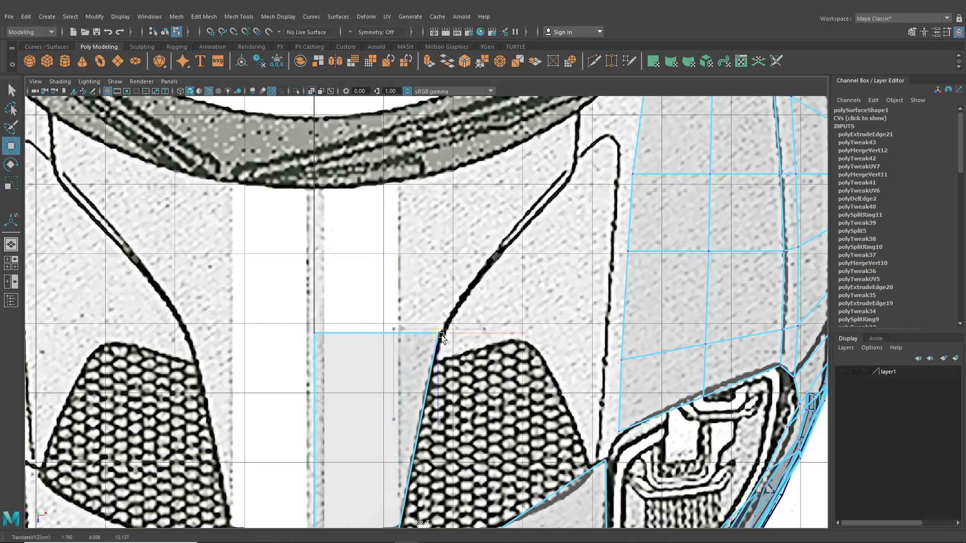
scroll(443, 346, down, 5)
scroll(437, 402, up, 6)
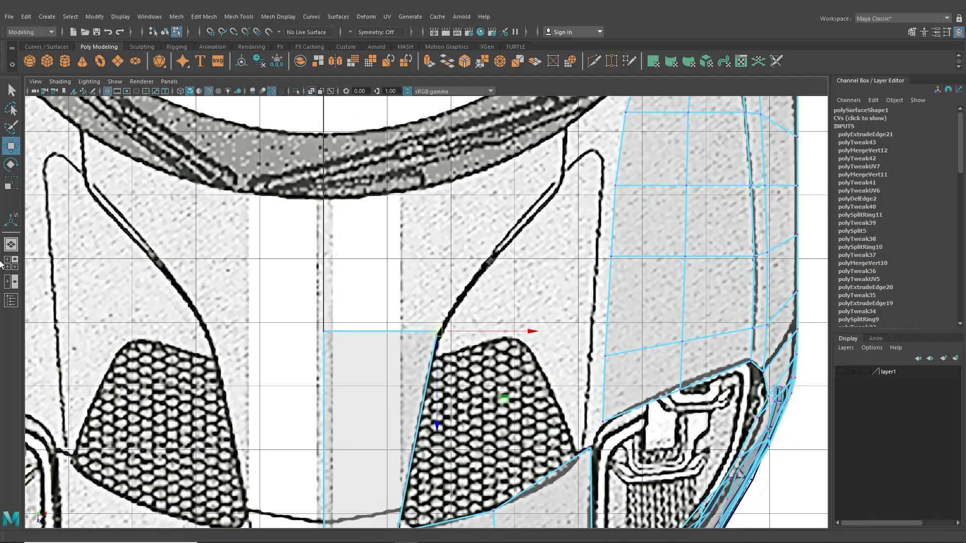
Raise the two rear vertices of the extruded centre strip to about Y 5.3 and check the slope in perspective
click(6, 263)
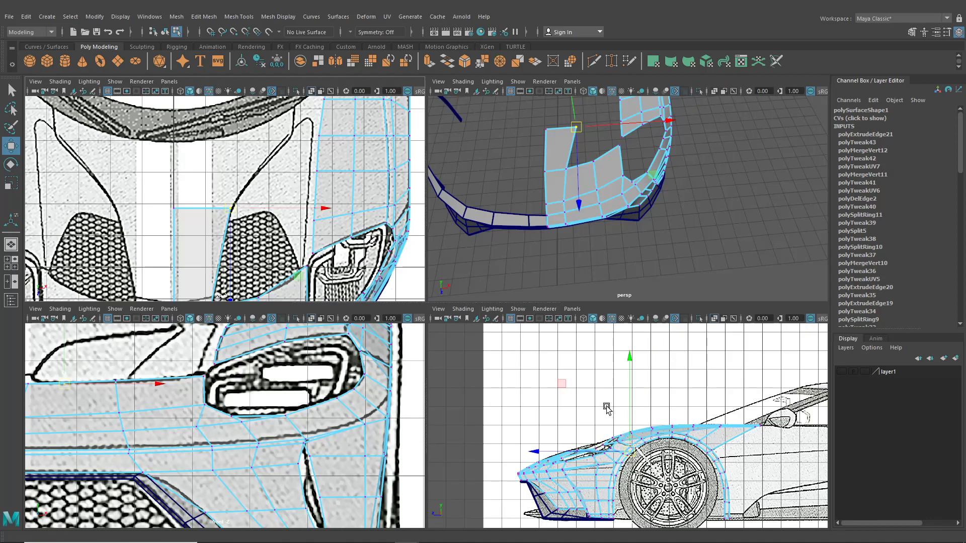
alt+middle_drag(224, 360, 375, 423)
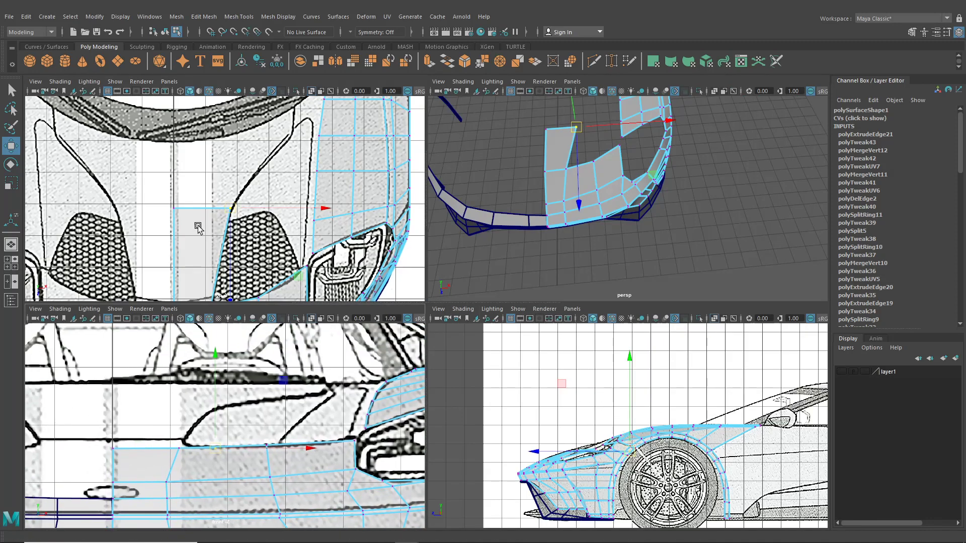
drag(152, 192, 271, 230)
drag(166, 377, 174, 339)
key(space)
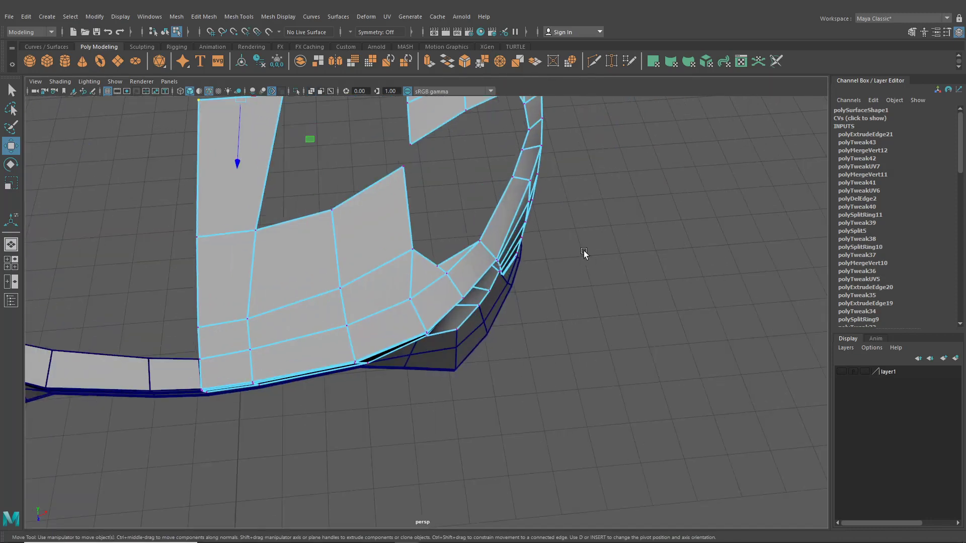
alt+drag(583, 250, 1, 311)
key(space)
key(space)
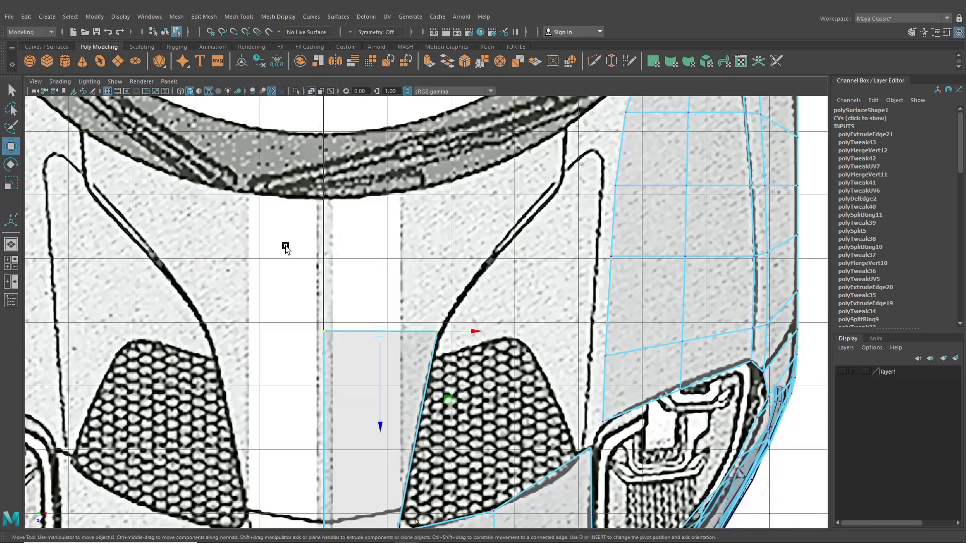
Move the centre strip's outer rear vertex inward along X to about 1.17 so the strip runs straight back
right_drag(405, 349, 405, 229)
click(399, 330)
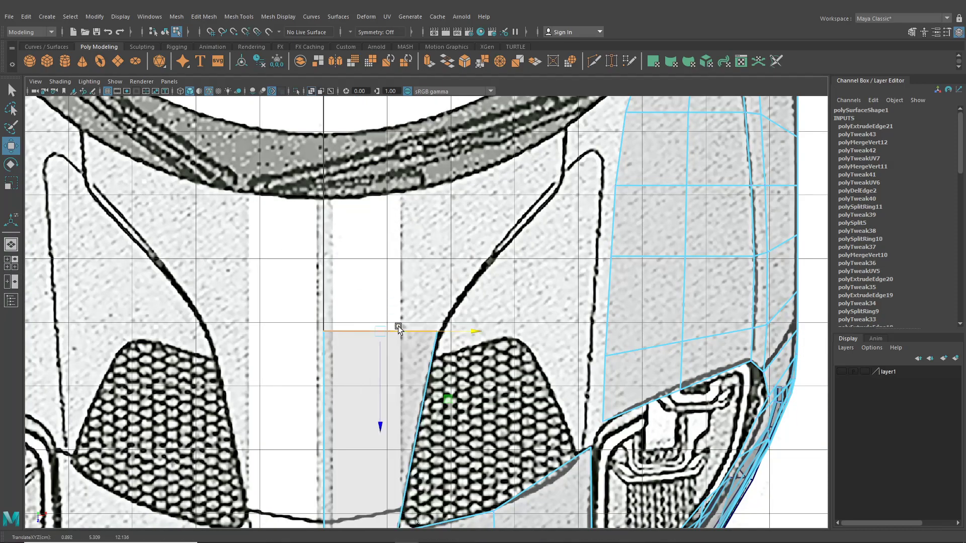
right_drag(406, 354, 373, 262)
drag(376, 267, 471, 385)
drag(479, 332, 442, 333)
alt+middle_drag(442, 333, 429, 276)
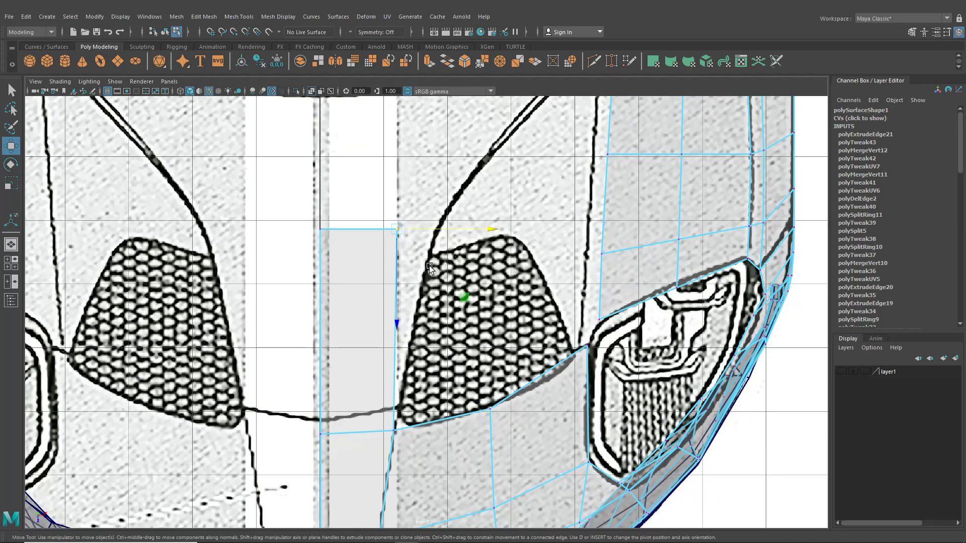
drag(437, 228, 436, 229)
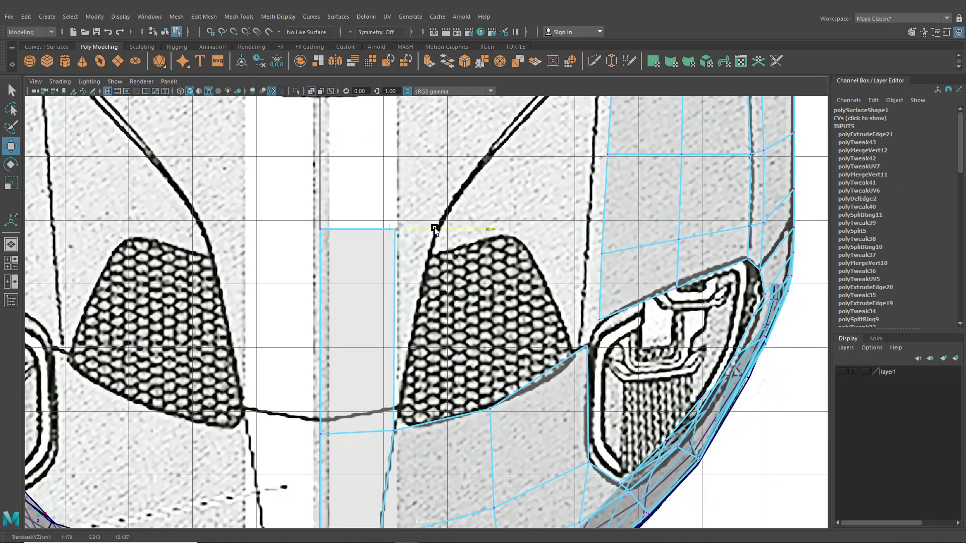
Extrude the centre strip's rear edge rearward to the base of the windshield and return to vertex editing
shift+right_drag(364, 263, 360, 228)
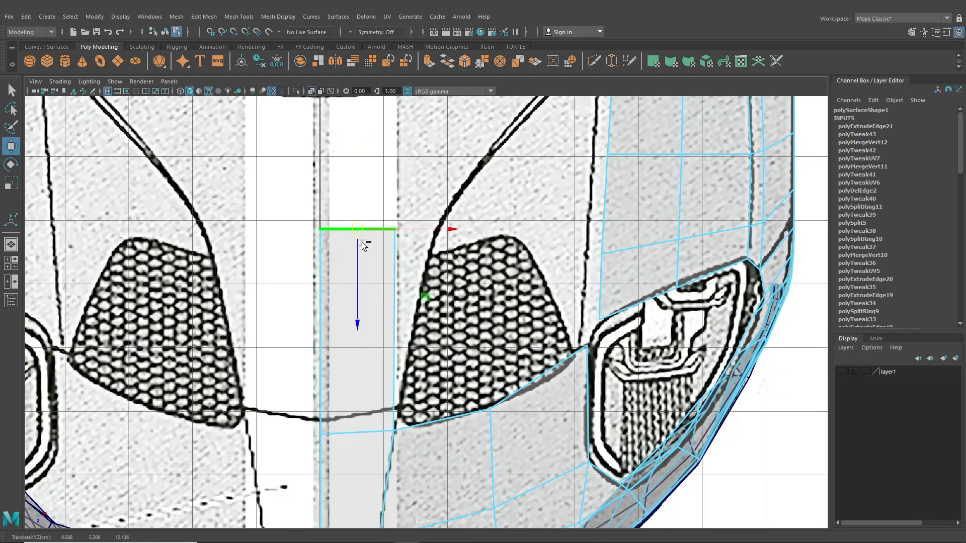
alt+middle_drag(445, 154, 498, 312)
click(532, 267)
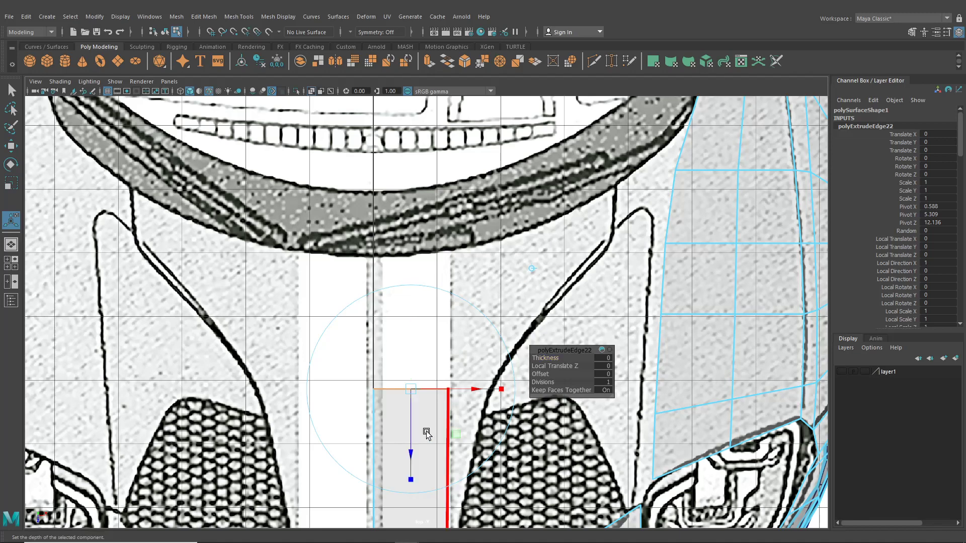
drag(411, 430, 416, 317)
right_drag(423, 256, 409, 299)
right_drag(366, 255, 367, 256)
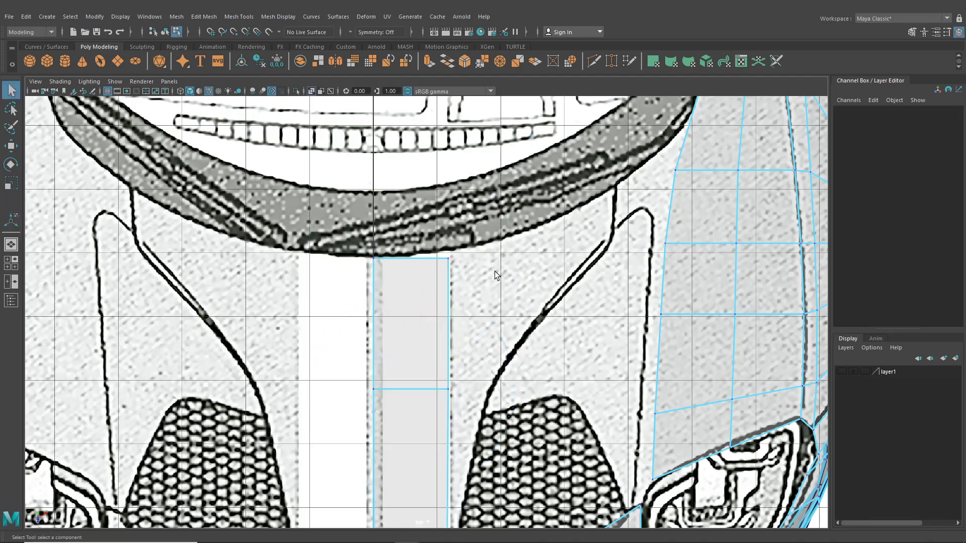
Move the centre strip's outer rear vertex rearward along Z to about 10.0, onto the blueprint's windshield base line
drag(461, 283, 460, 284)
click(11, 147)
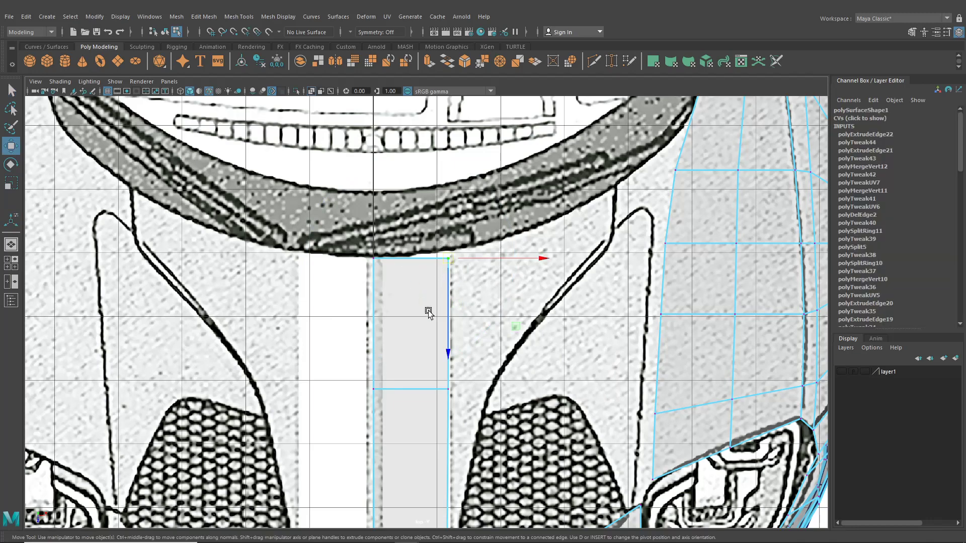
drag(448, 330, 449, 324)
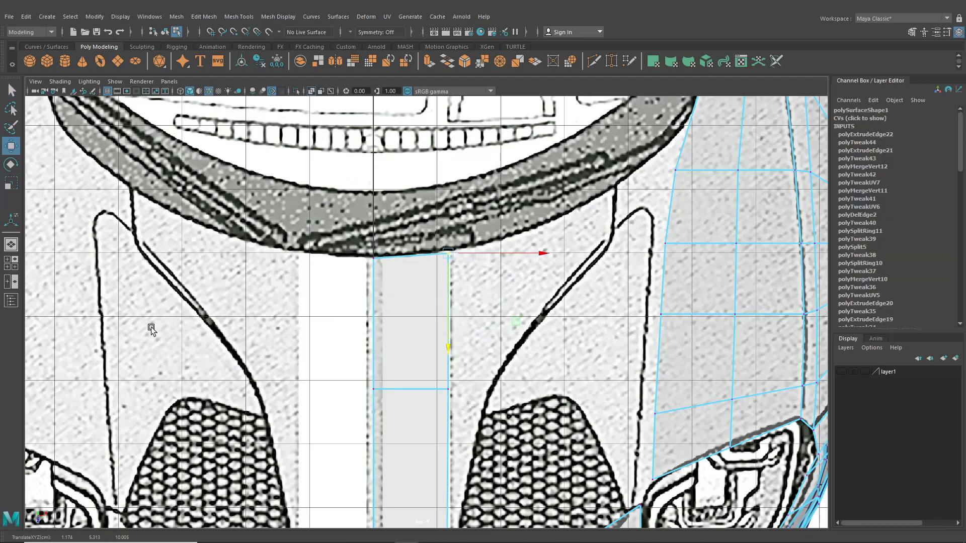
Raise the strip's two rear vertices to about Y 5.7 to meet the windshield base in the front blueprint
click(11, 262)
drag(121, 166, 304, 197)
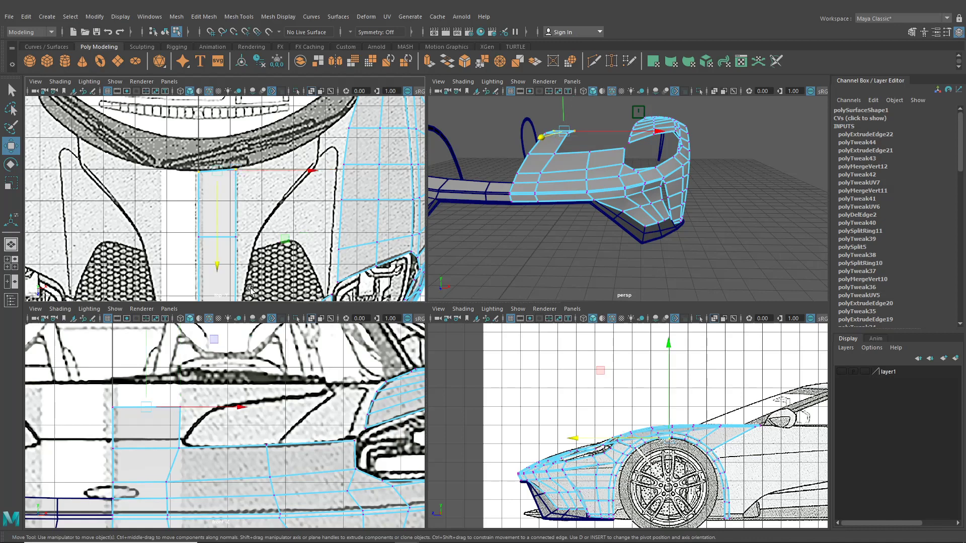
drag(148, 372, 151, 349)
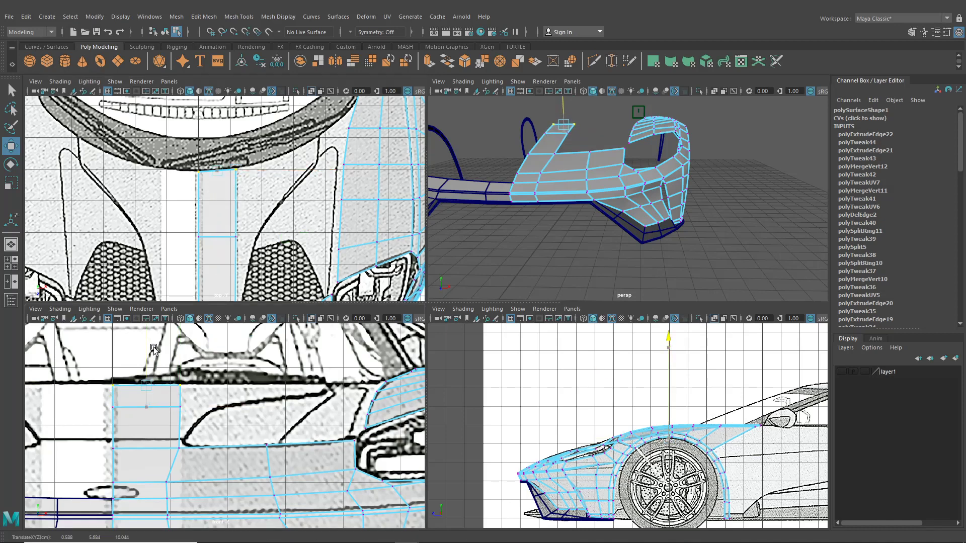
drag(154, 348, 154, 347)
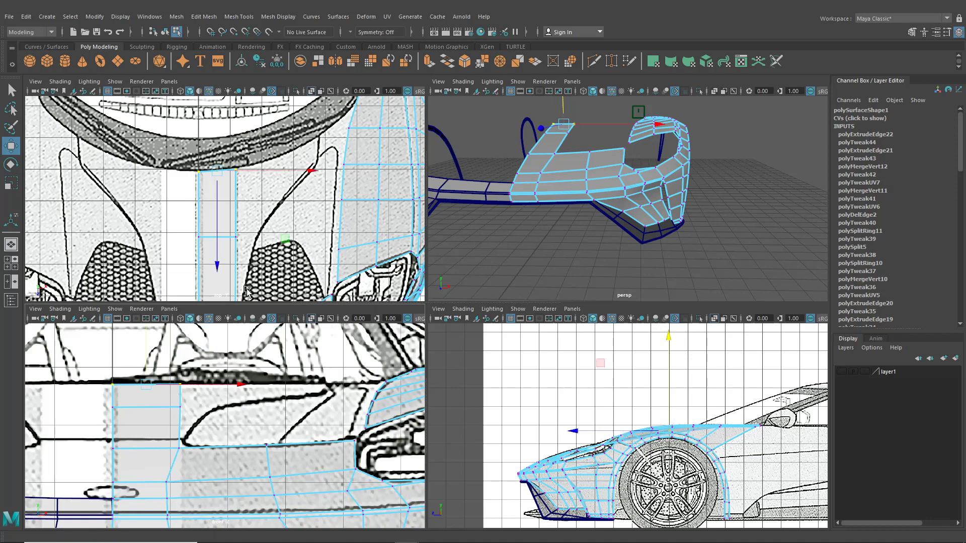
Extrude the two outer side edges of the centre strip outward by about 0.555 along X in the top view
key(space)
alt+middle_drag(383, 437, 380, 291)
alt+middle_drag(402, 373, 396, 330)
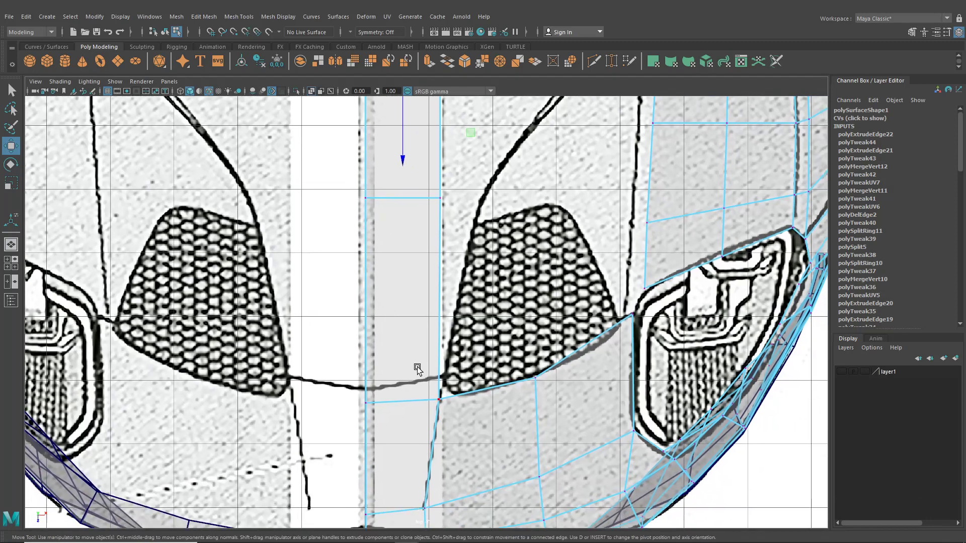
alt+middle_drag(417, 368, 419, 356)
scroll(419, 356, up, 1)
alt+middle_drag(407, 242, 397, 355)
right_drag(395, 255, 395, 228)
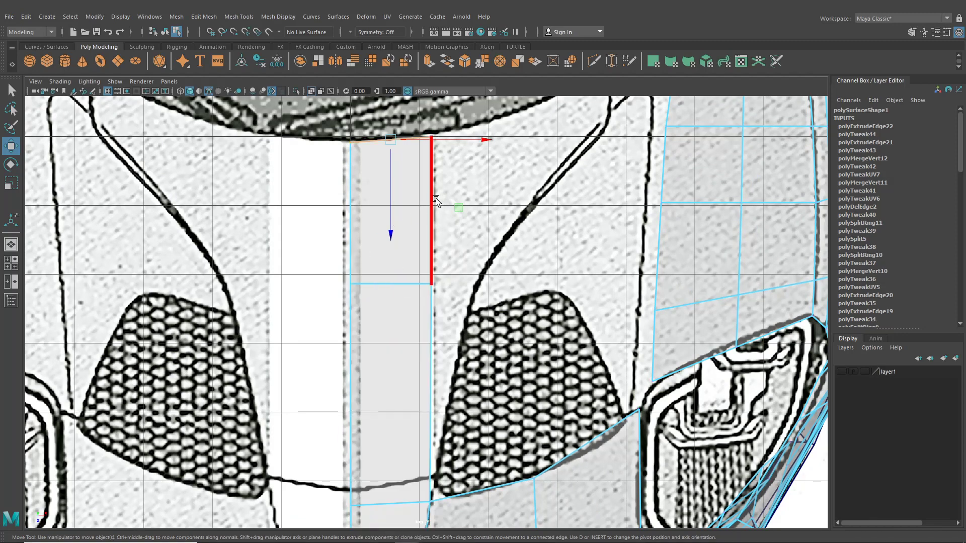
click(431, 206)
click(433, 353)
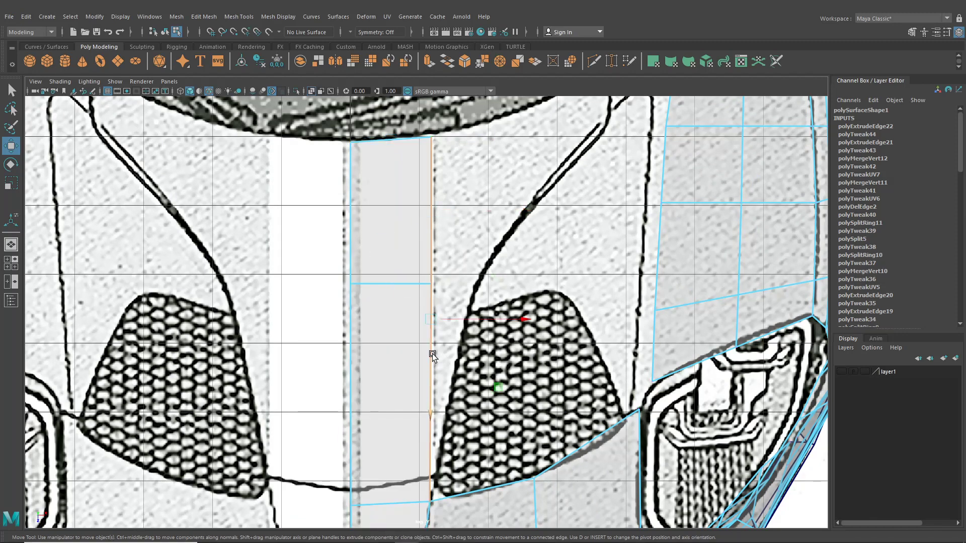
key(ctrl+e)
click(552, 272)
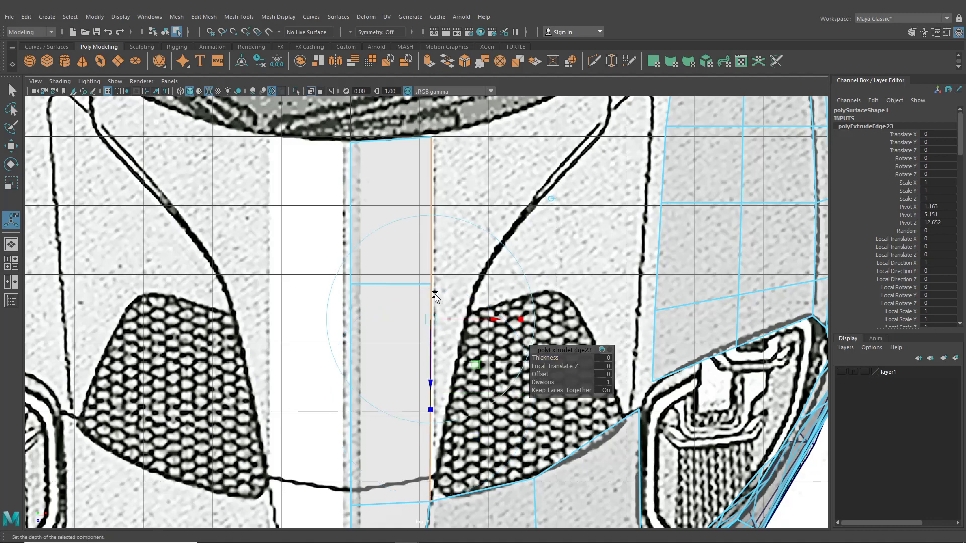
drag(446, 319, 485, 319)
click(613, 68)
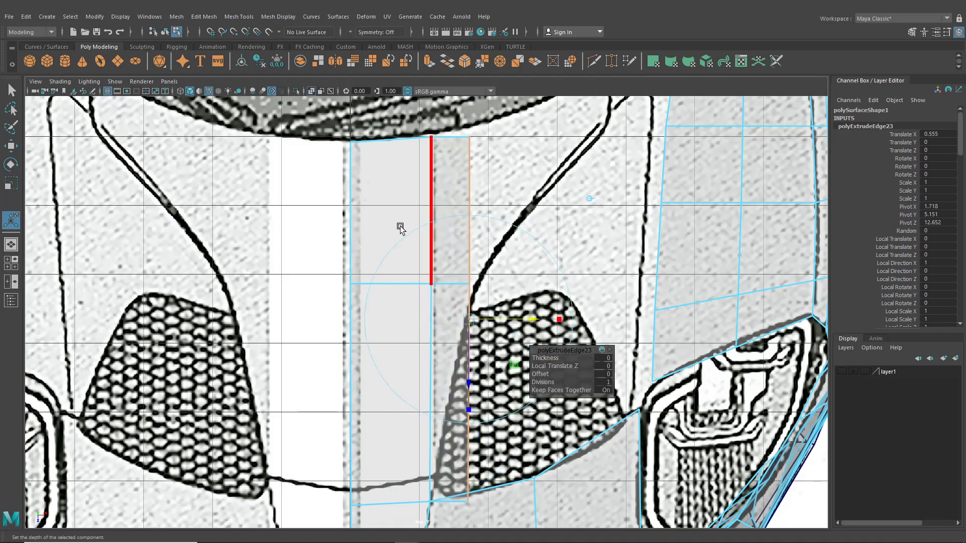
Target-weld the front outer vertex of the extruded side strip to the adjoining centre strip corner
right_drag(393, 232, 359, 239)
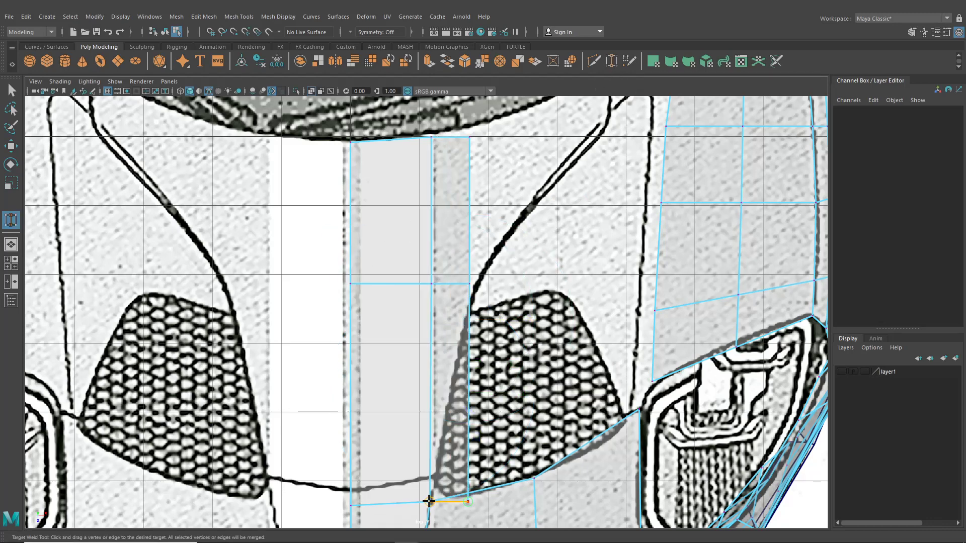
drag(428, 501, 430, 501)
click(11, 146)
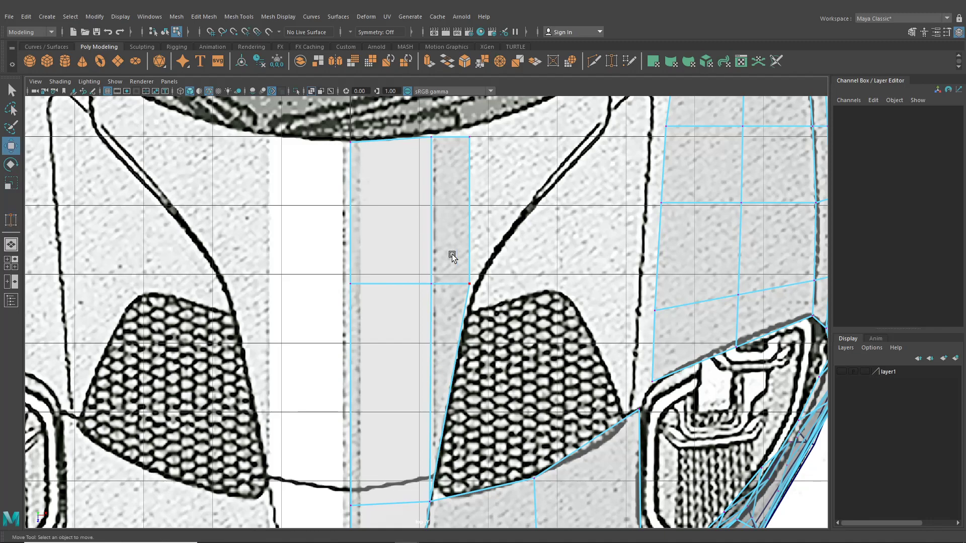
Fit the side strip's middle and rear vertices to the blueprint's hood crease and curved windshield base
drag(452, 255, 511, 285)
alt+middle_drag(511, 285, 493, 329)
drag(427, 151, 481, 163)
drag(404, 166, 412, 213)
Extrude the side strip's rear outer edge along the windshield base, about 1.343 in X and -0.767 in Z
right_drag(442, 218, 444, 195)
click(472, 220)
key(ctrl+e)
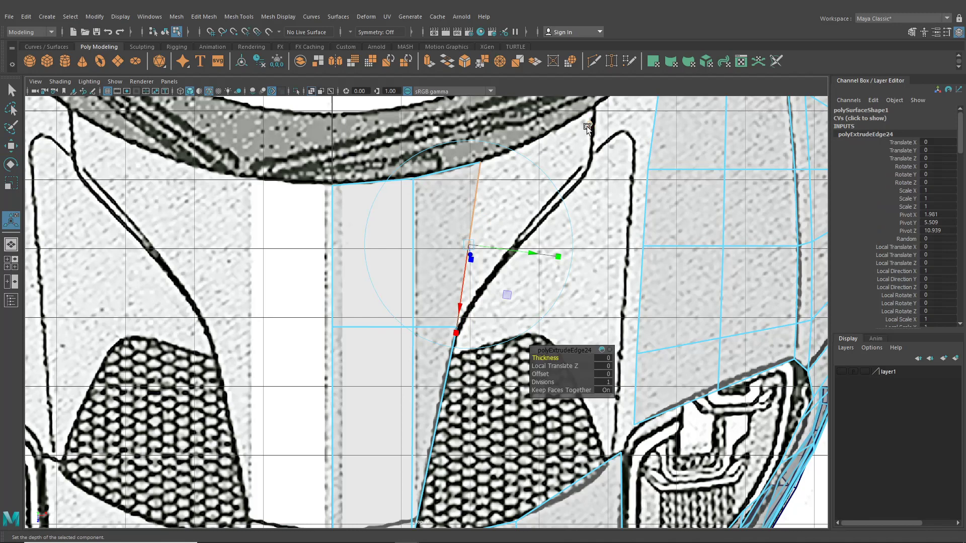
click(588, 126)
middle_drag(486, 228, 578, 175)
Move the extruded panel's two outer vertices onto the windshield corner and the upper bend of the hood crease
right_drag(550, 166, 508, 173)
click(10, 146)
alt+middle_drag(541, 194, 499, 260)
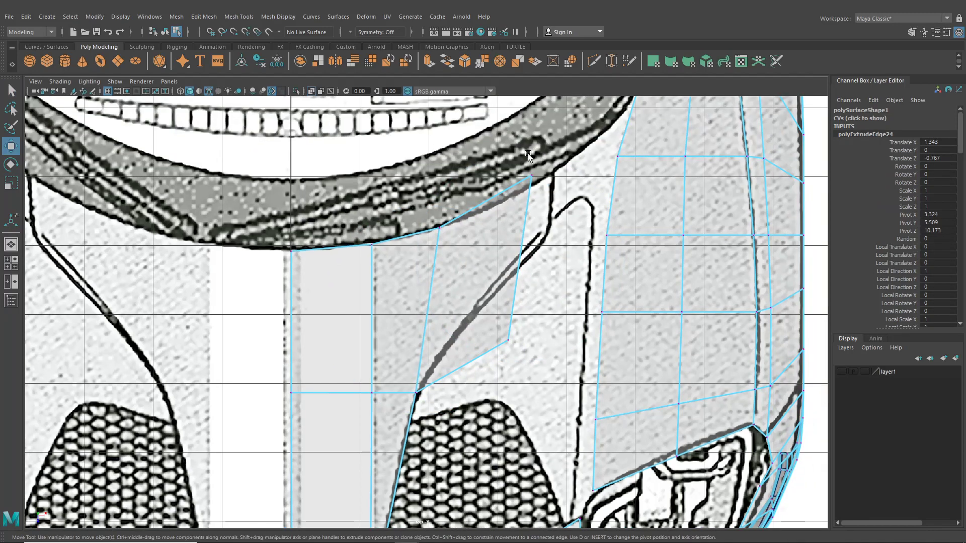
click(531, 175)
drag(532, 175, 554, 175)
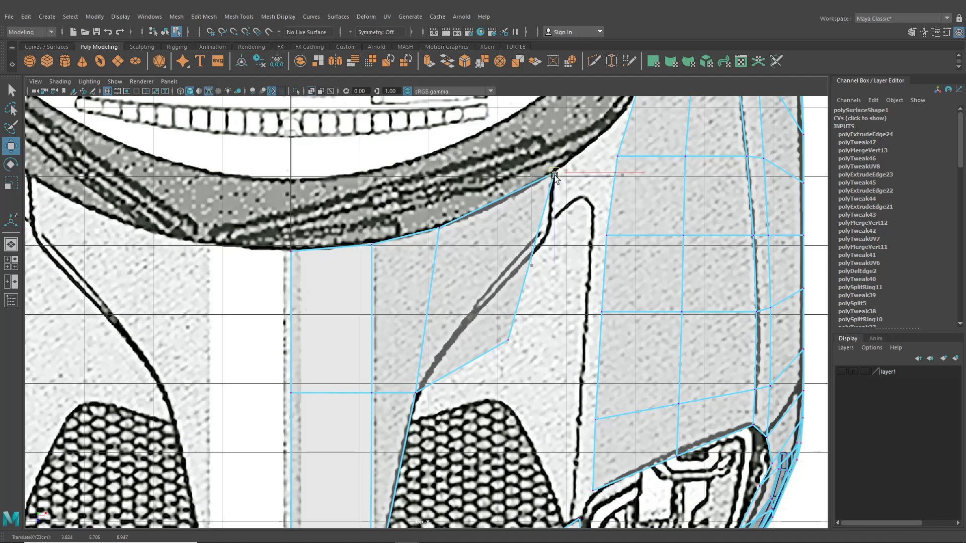
click(508, 341)
drag(508, 341, 552, 230)
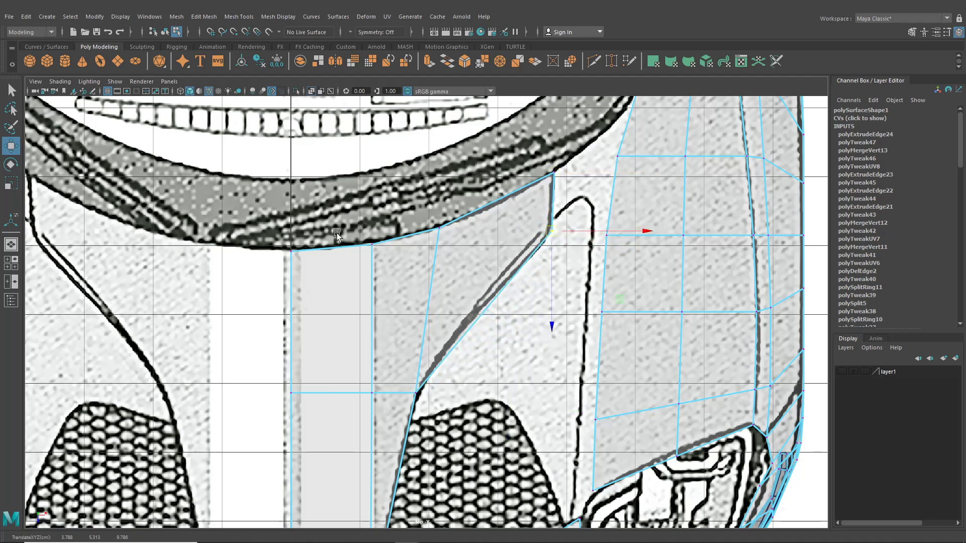
Raise the panel's vertex at the crease bend toward the hood line in the front blueprint
click(15, 245)
alt+drag(319, 328, 345, 319)
scroll(345, 319, up, 2)
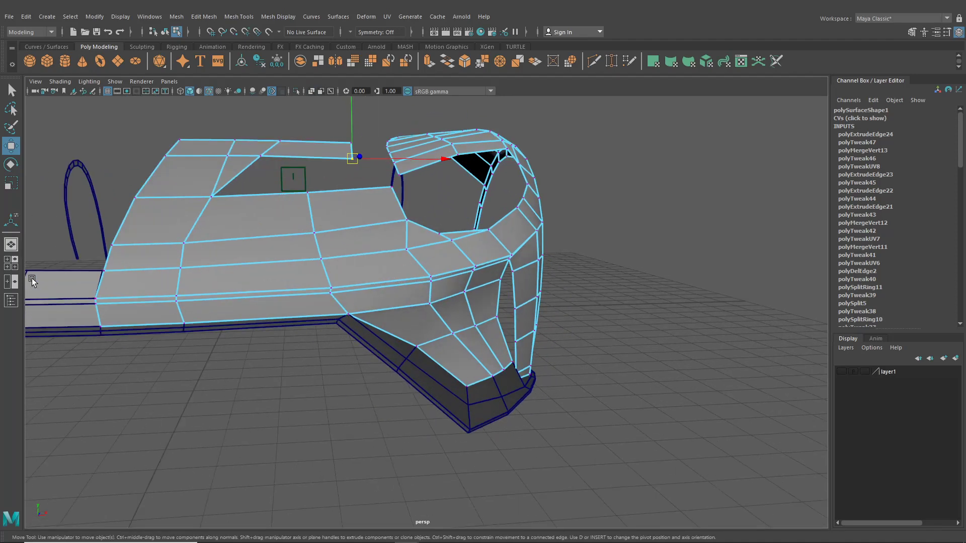
click(11, 263)
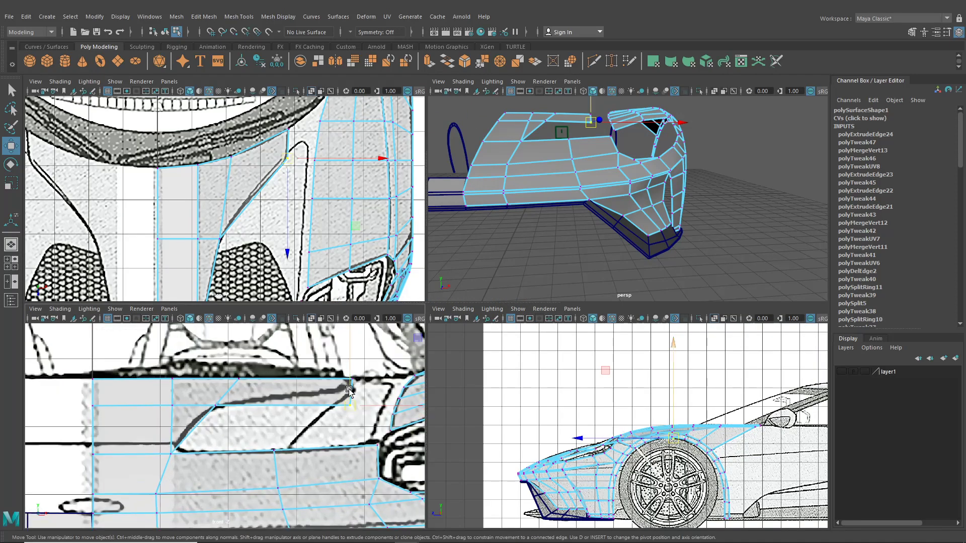
drag(349, 390, 355, 362)
Leave component editing and examine the hood and fender shape from several angles in the perspective view
key(space)
alt+drag(545, 215, 495, 277)
click(165, 31)
alt+drag(343, 198, 301, 242)
scroll(375, 261, up, 5)
alt+middle_drag(532, 266, 466, 266)
alt+drag(465, 267, 454, 243)
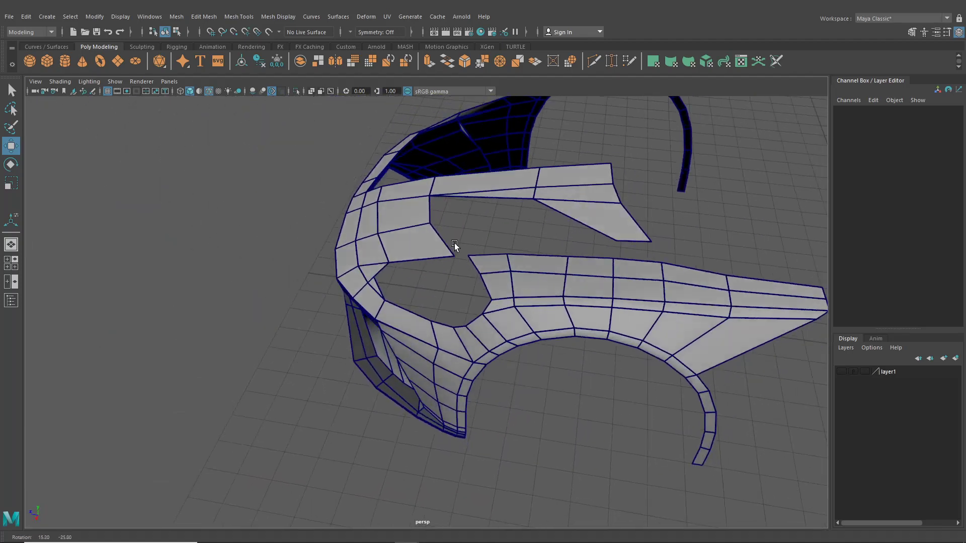
alt+middle_drag(545, 245, 451, 248)
scroll(457, 249, up, 2)
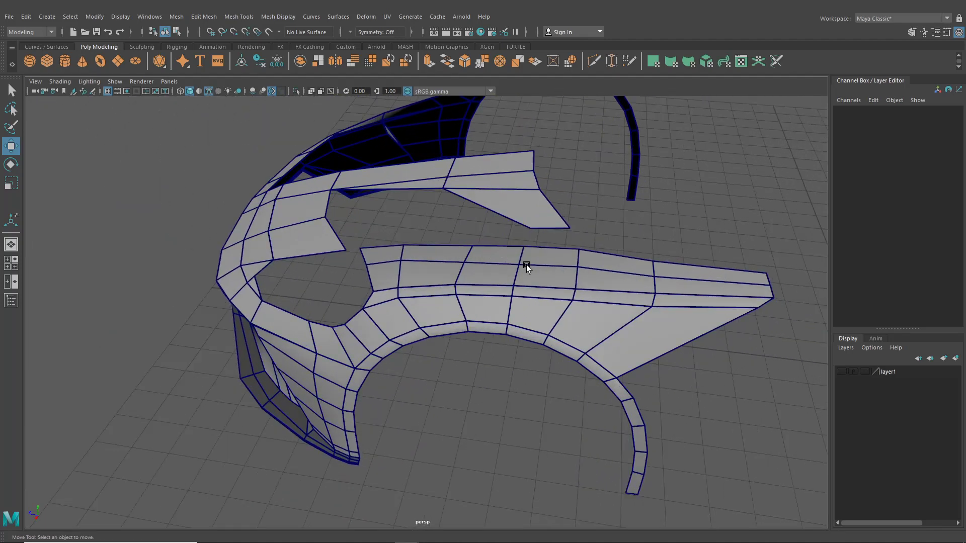
scroll(645, 273, down, 2)
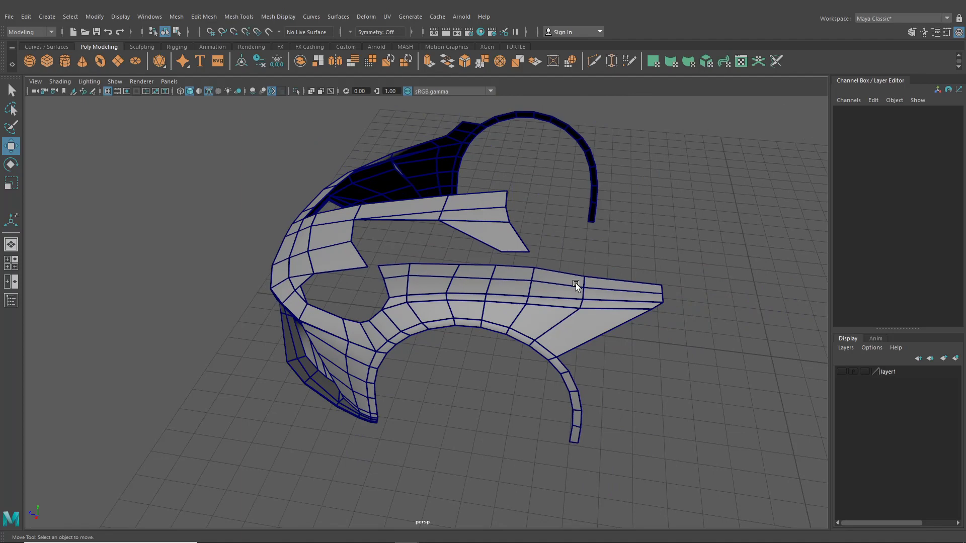
Return to the top view and select the fender's inner-edge vertex beside the hood panel's outer bend
click(7, 269)
key(space)
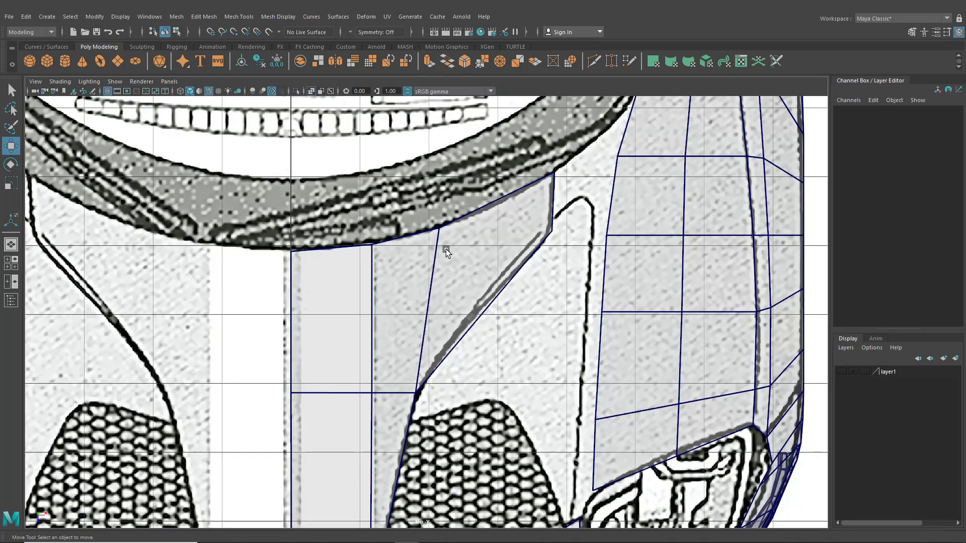
alt+middle_drag(445, 249, 372, 270)
scroll(415, 282, up, 1)
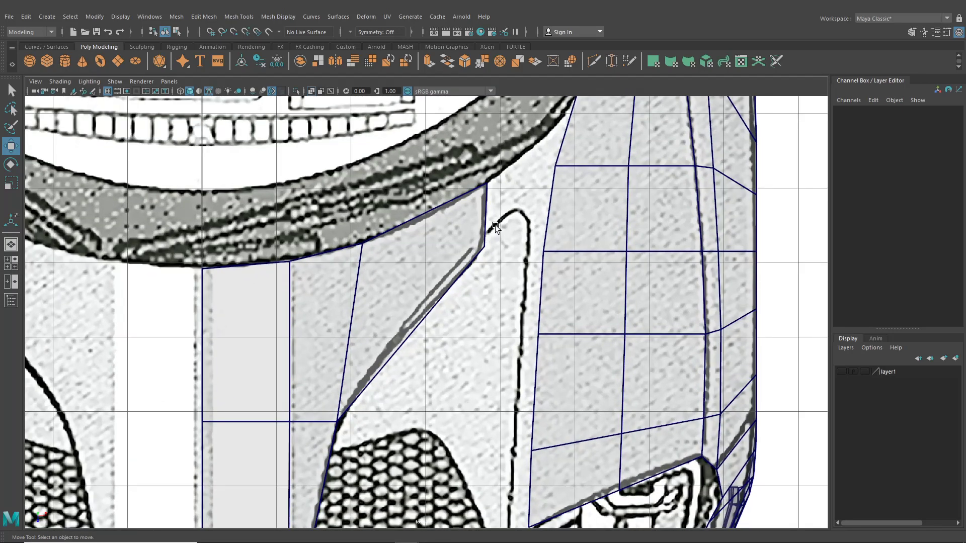
right_click(589, 160)
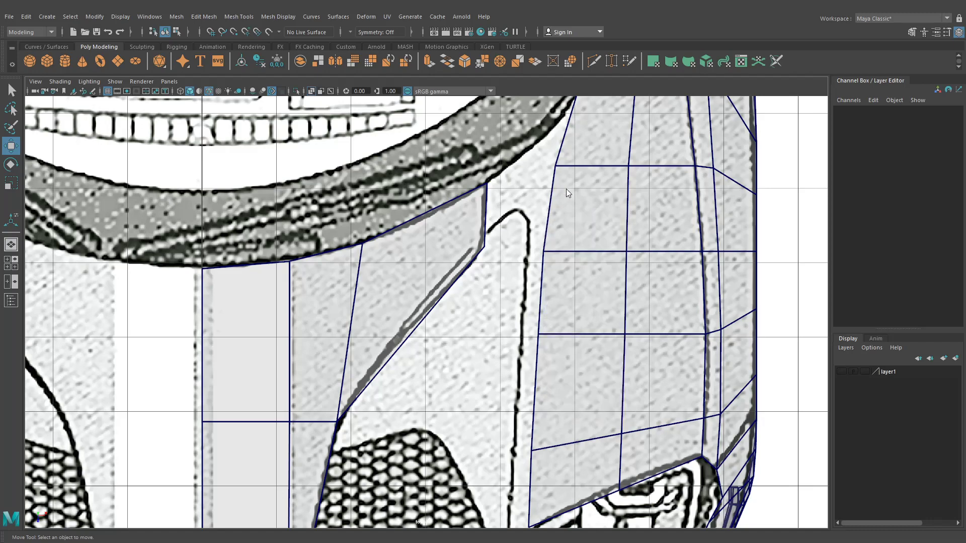
right_drag(534, 193, 533, 196)
click(551, 263)
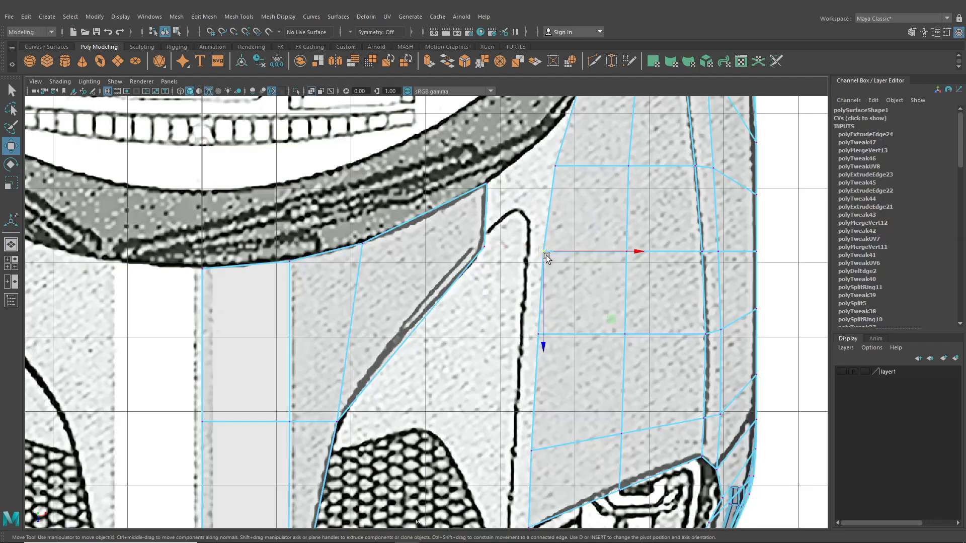
Undo a trial rearward move of the selected fender vertex and set the transform constraint to Edge
drag(545, 255, 548, 213)
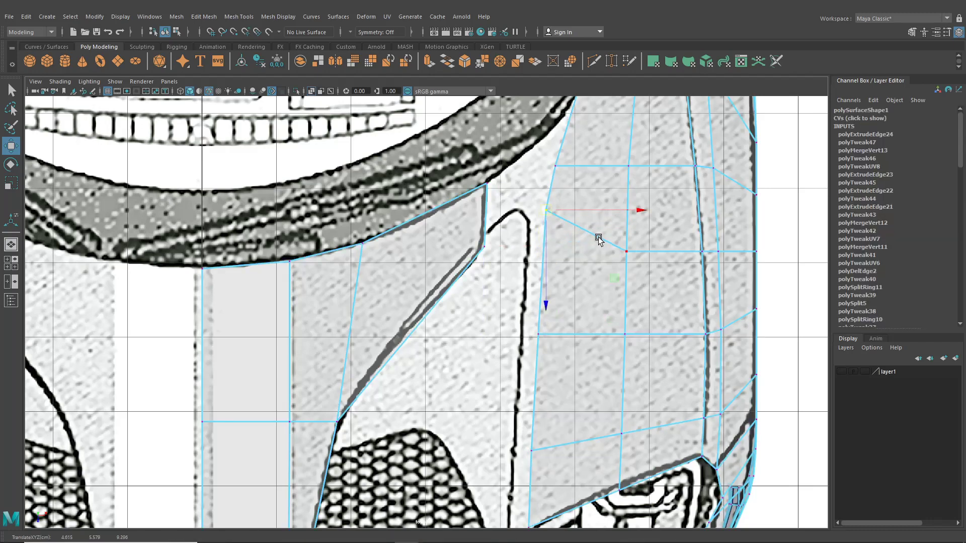
key(ctrl+z)
click(913, 32)
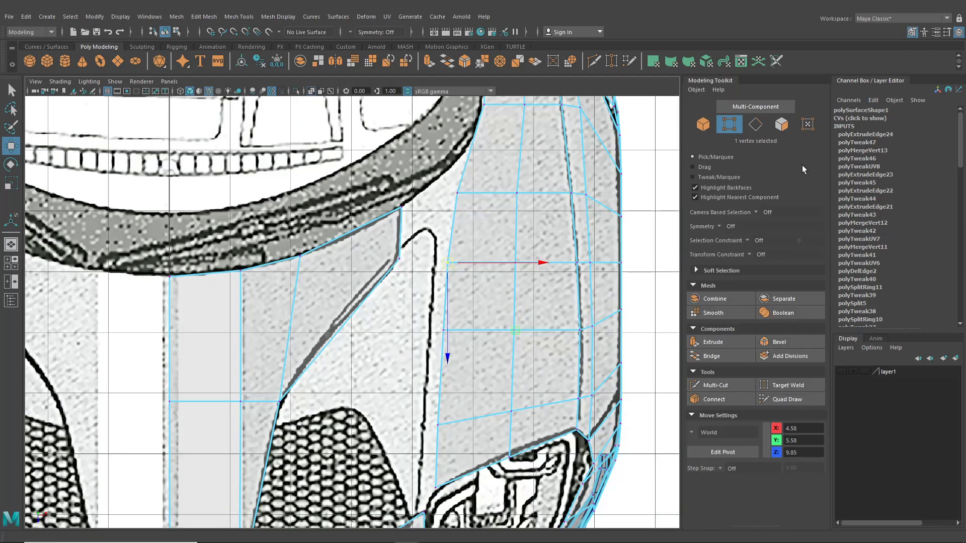
click(749, 257)
click(757, 268)
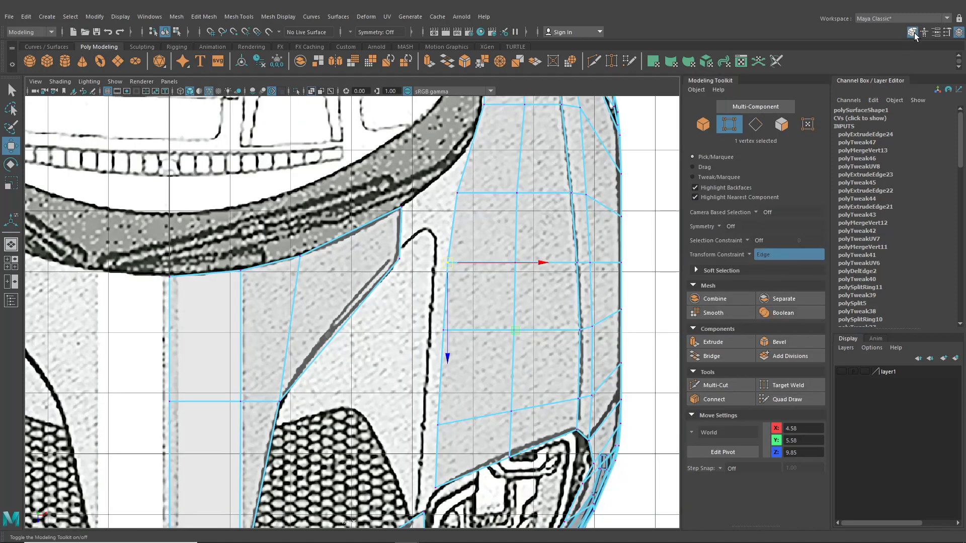
click(952, 34)
Slide the two inner vertices of the fender's cross row beside the hood bend rearward, the inner-edge one to about Z 9.4
drag(598, 214, 617, 287)
click(535, 251)
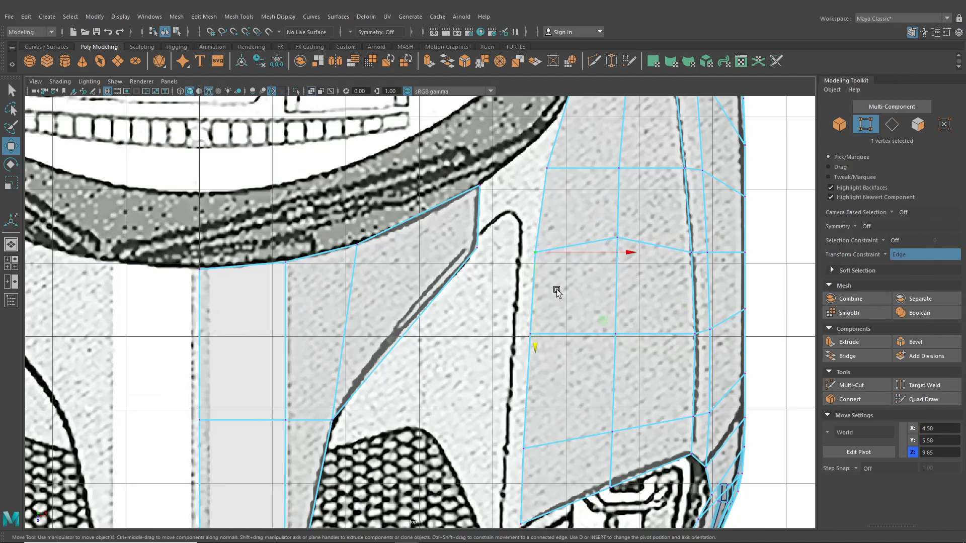
drag(535, 302, 535, 269)
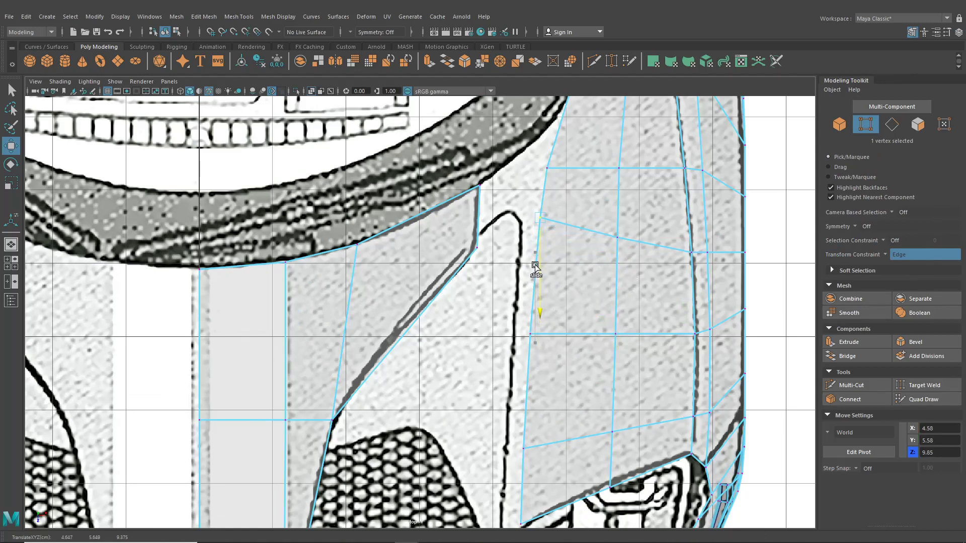
Slide the next forward fender row's two inner vertices rearward to about Z 10.54 and Z 10.76
click(531, 334)
drag(528, 345, 601, 328)
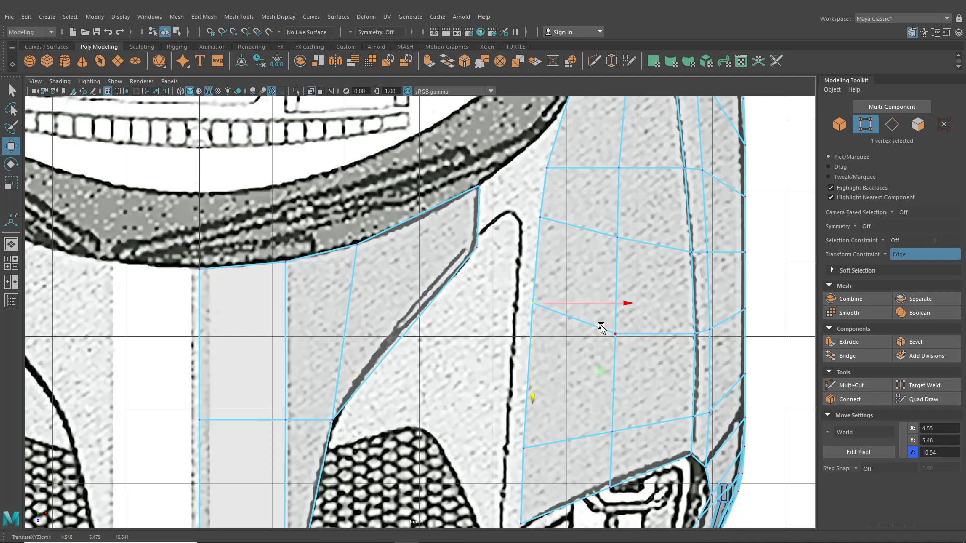
click(615, 333)
drag(616, 377, 618, 357)
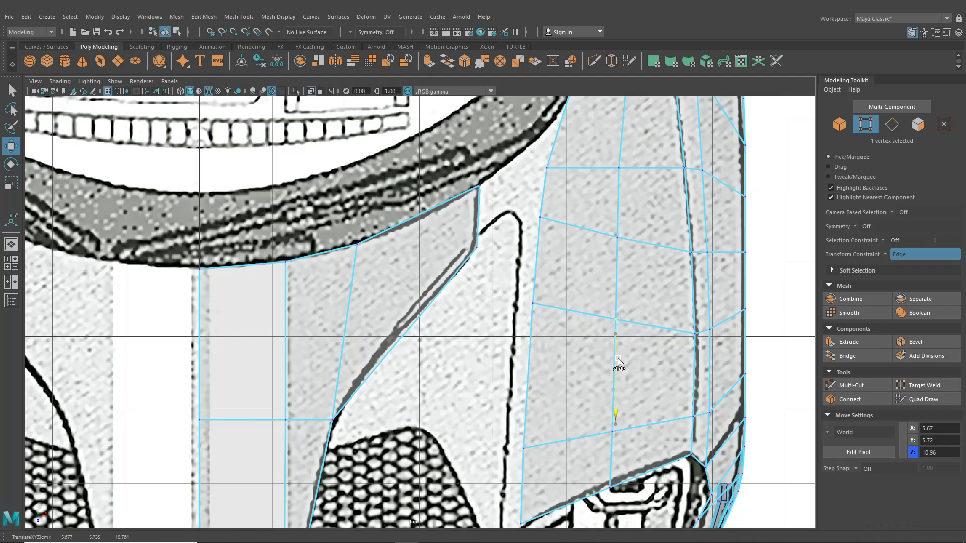
Slide the two inner vertices of the fender row just behind the headlight rearward to about Z 12.3 and Z 12.2
alt+middle_drag(607, 386, 602, 346)
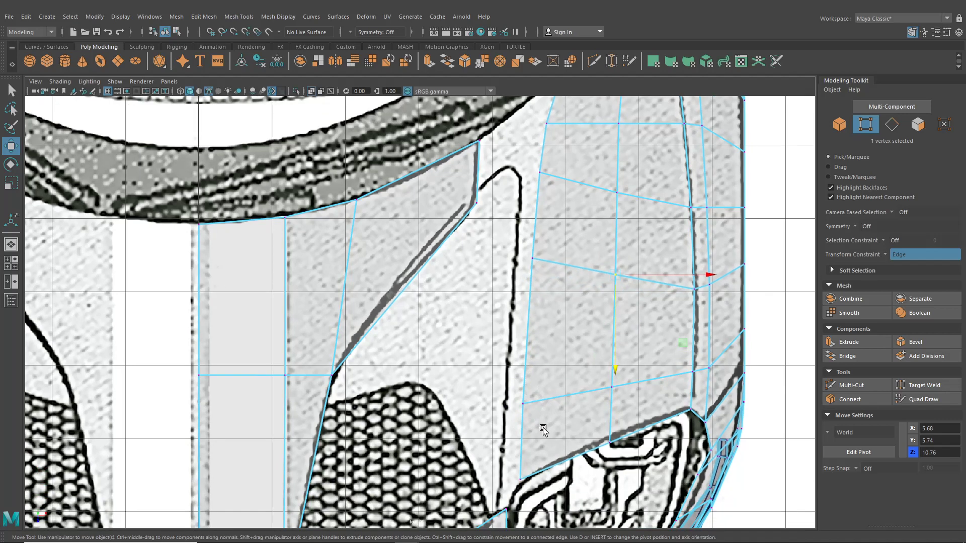
click(526, 429)
drag(525, 430, 525, 411)
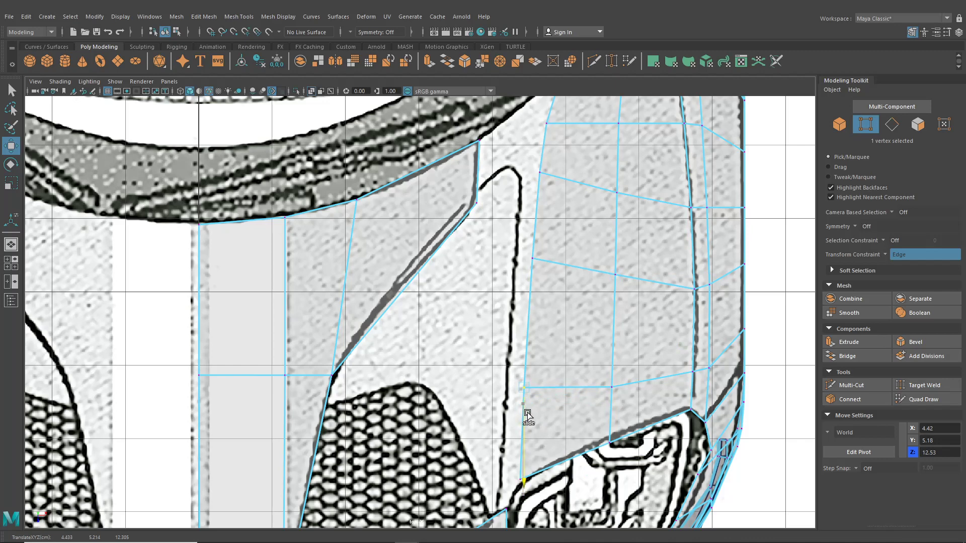
click(623, 405)
drag(608, 417, 608, 411)
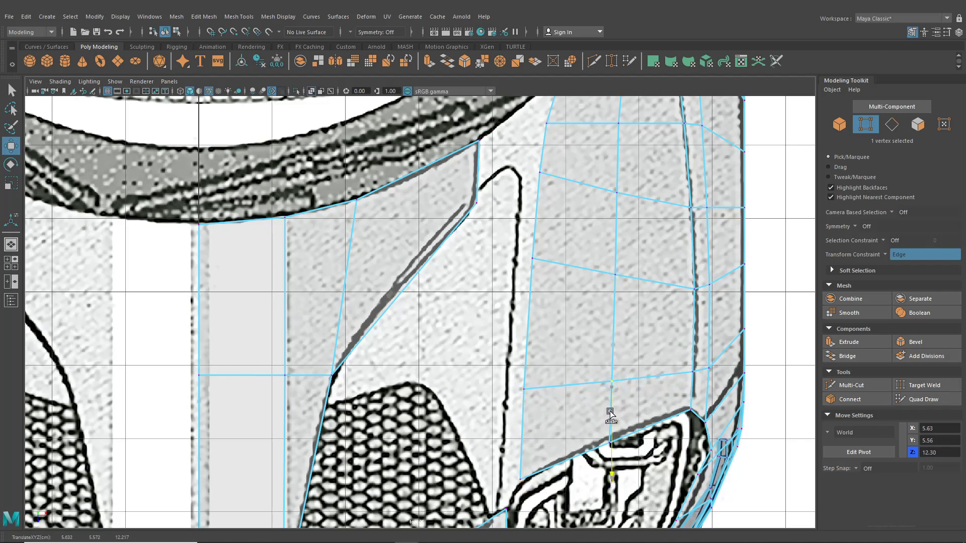
Slide the two inner vertices of the middle fender row slightly forward, the inner-edge one to about Z 10.83
click(616, 308)
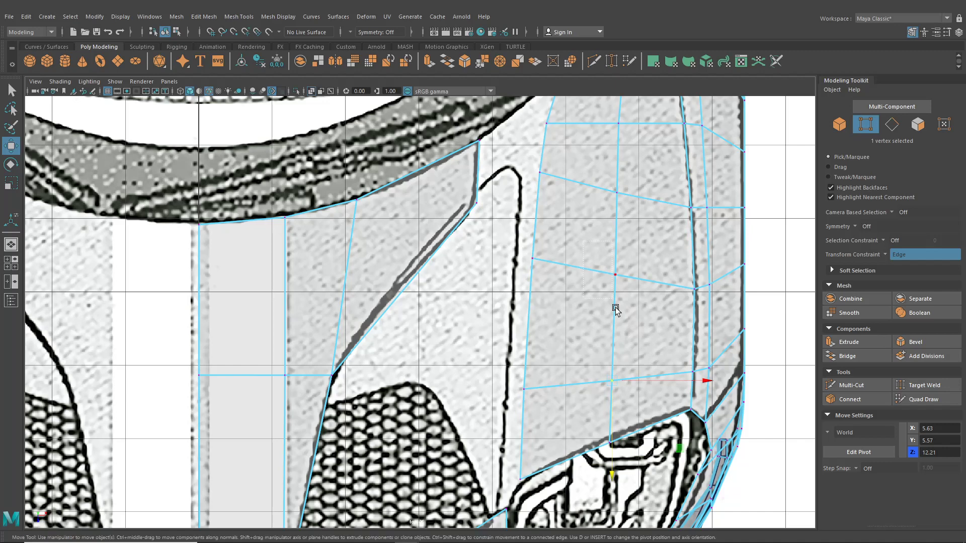
drag(617, 327, 617, 336)
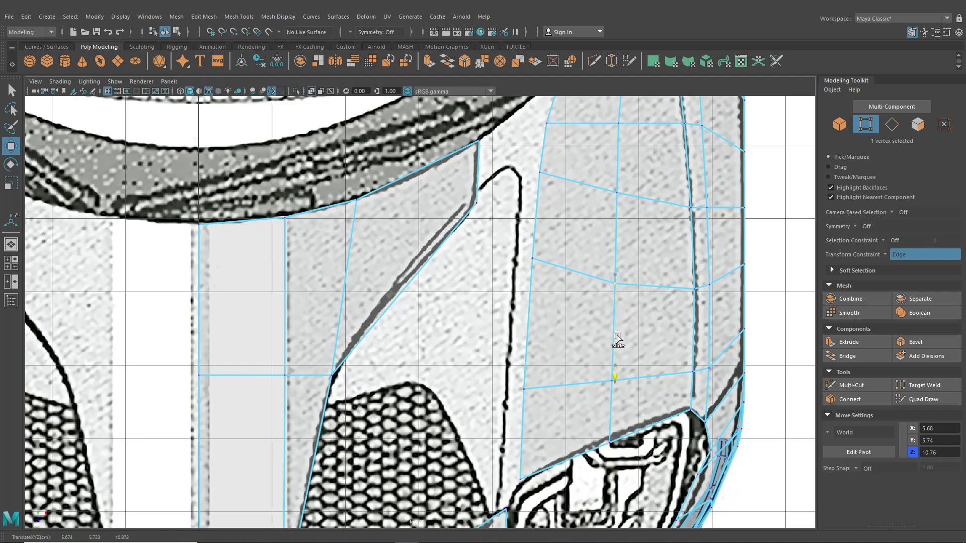
click(543, 309)
drag(537, 324, 621, 370)
Extrude the two inner fender edges beside the windshield corner and pull the new edges inward toward the hood panel
click(6, 246)
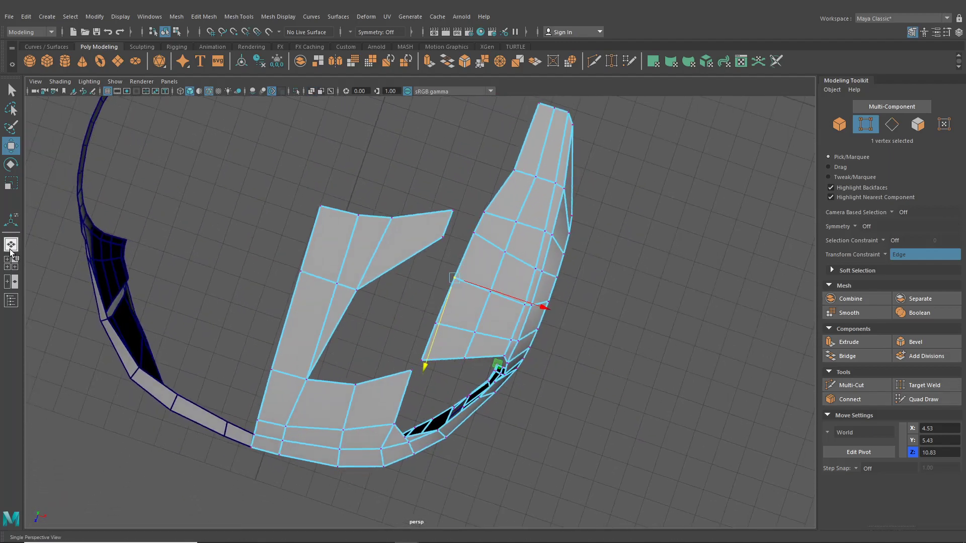
click(10, 262)
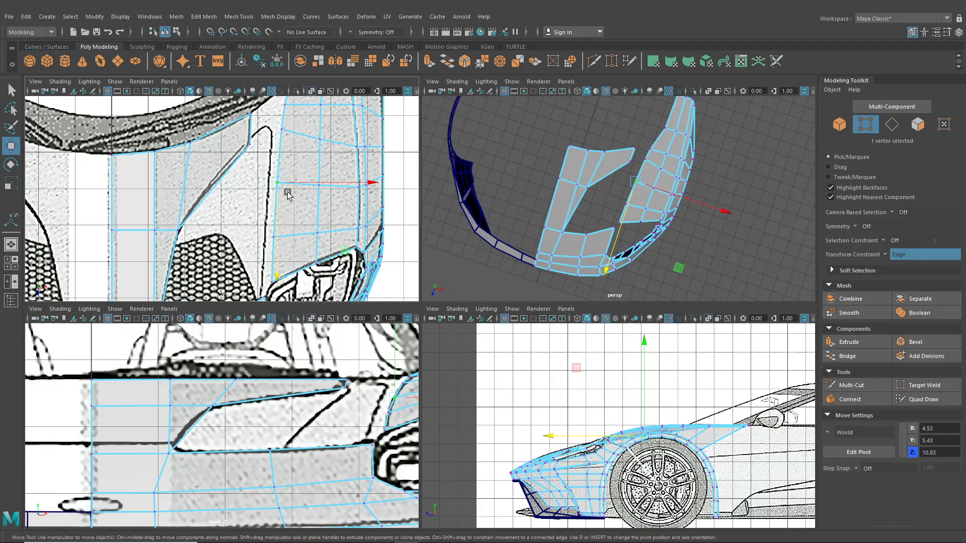
alt+middle_drag(338, 171, 360, 256)
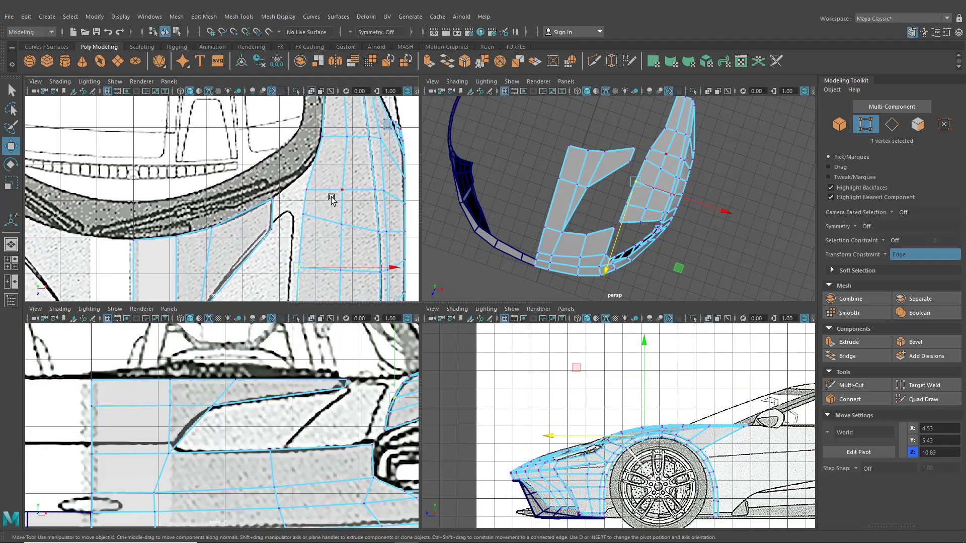
key(space)
right_drag(605, 308, 600, 261)
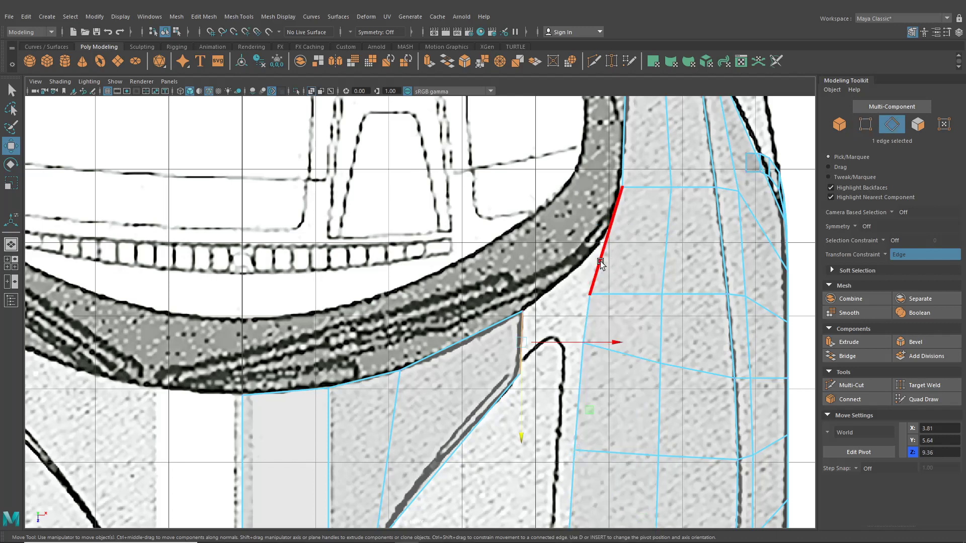
click(600, 261)
shift+click(588, 311)
key(ctrl+e)
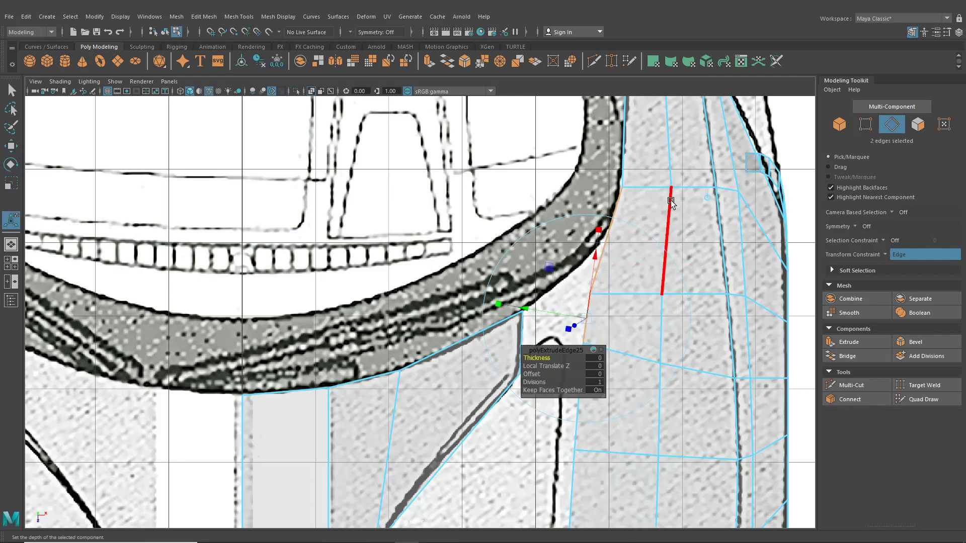
drag(637, 265, 604, 265)
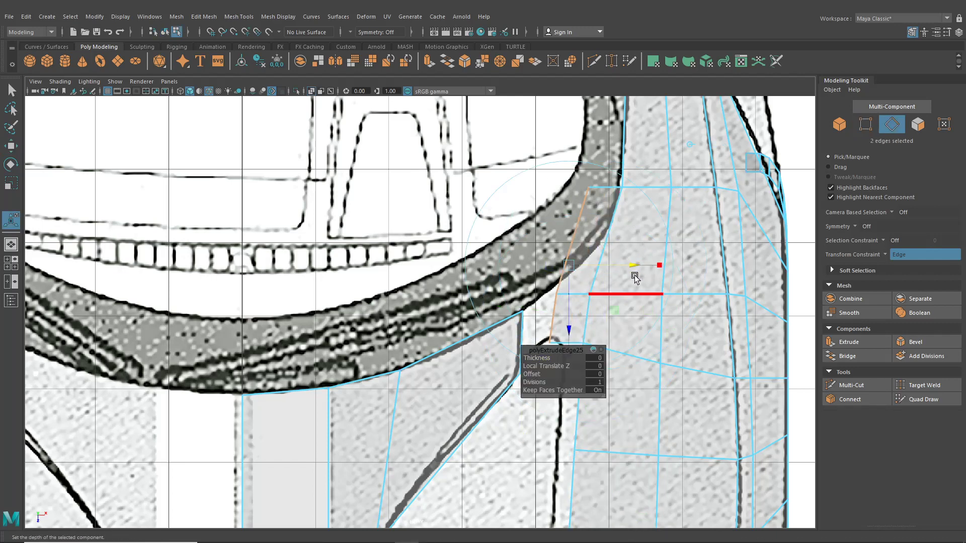
Target Weld the rearmost vertex of the extruded strip onto the fender's inner corner at the windshield
right_drag(635, 276, 579, 261)
click(612, 63)
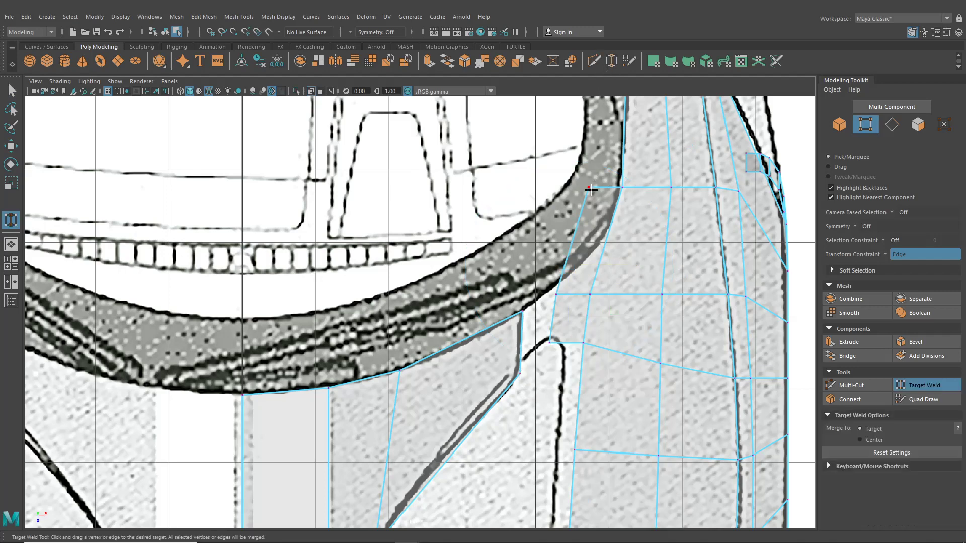
drag(627, 188, 624, 187)
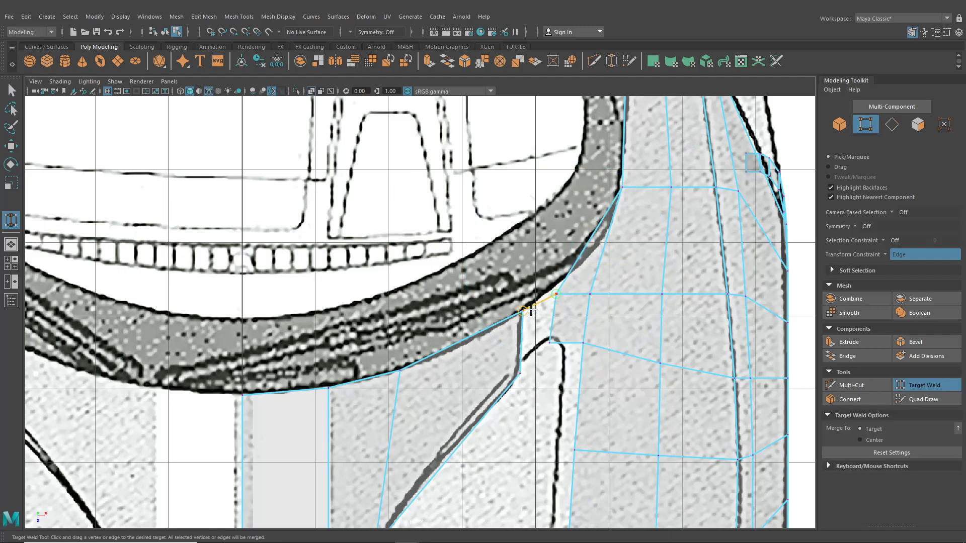
Try to weld the strip's other two free vertices onto the hood panel's outer tip vertices
drag(531, 309, 528, 310)
drag(524, 371, 515, 370)
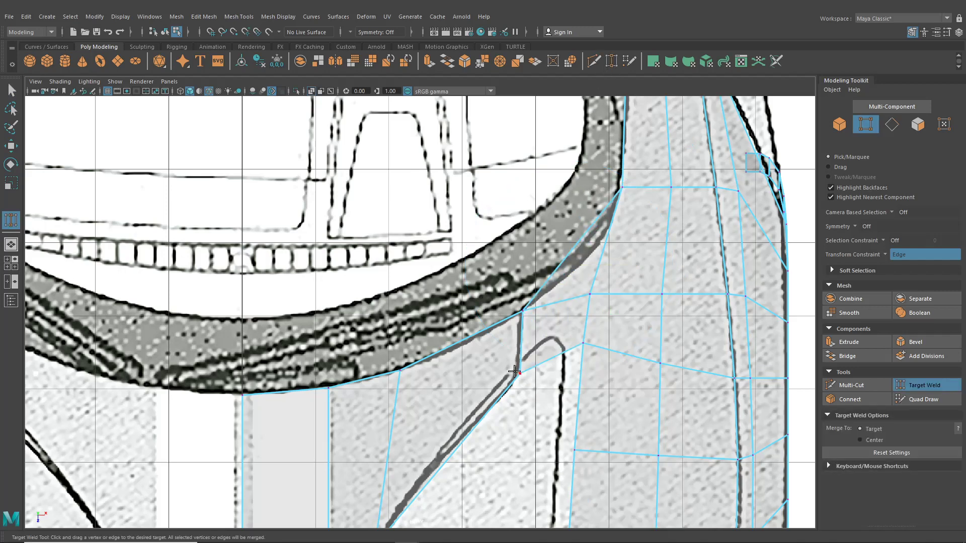
alt+middle_drag(514, 371, 442, 331)
key(ctrl+z)
key(ctrl+z)
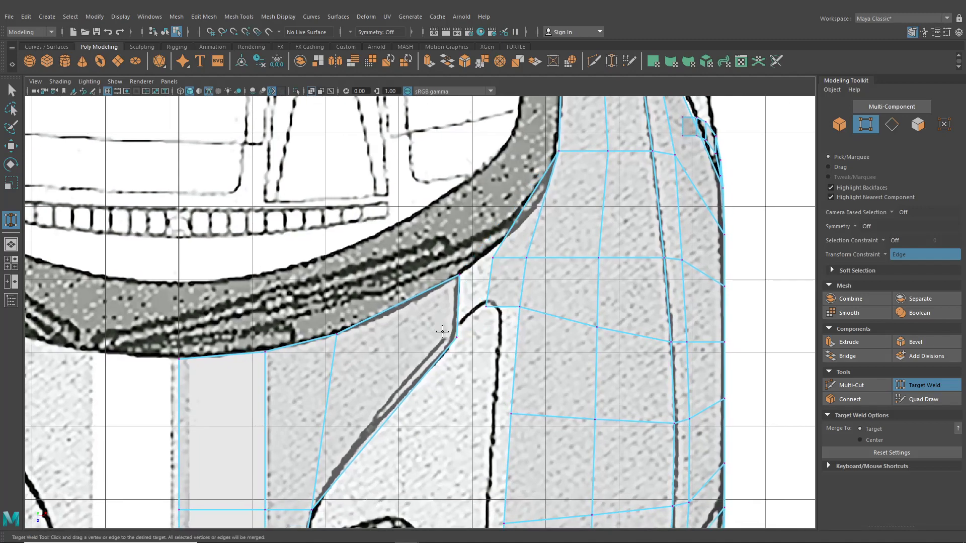
Slide the strip's two free vertices onto the blueprint lines, to about X 4.45, Z 8.43 and X 4.43, Z 9.37
key(w)
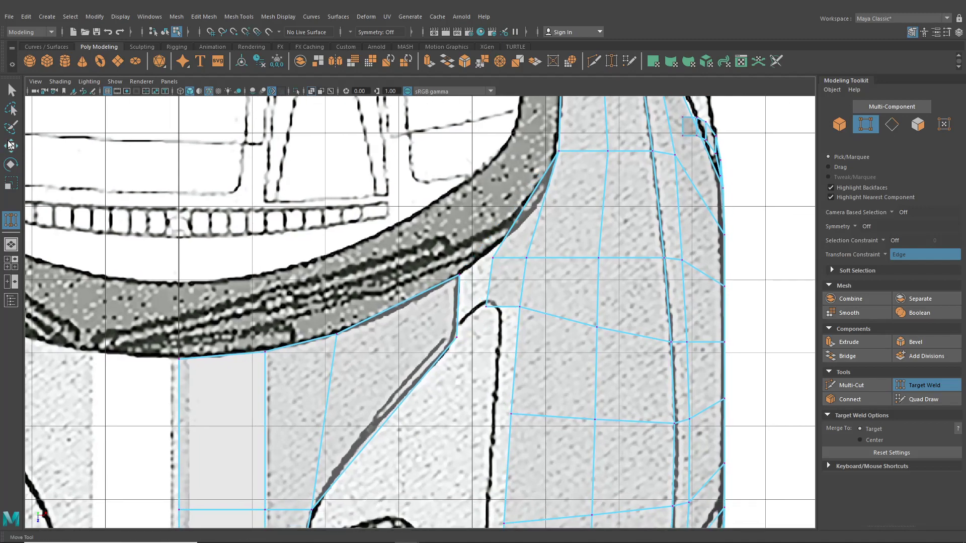
click(499, 249)
drag(498, 248, 509, 244)
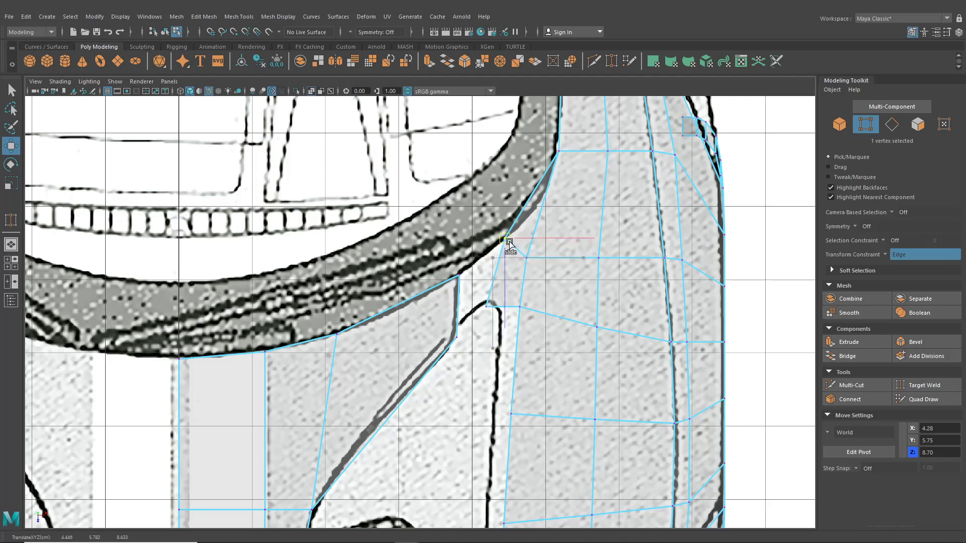
click(492, 312)
drag(492, 312, 504, 314)
Turn the transform constraint off and fine-tune the strip's free vertices to about X 4.46, Z 8.42 and X 4.41, Z 9.40
click(893, 254)
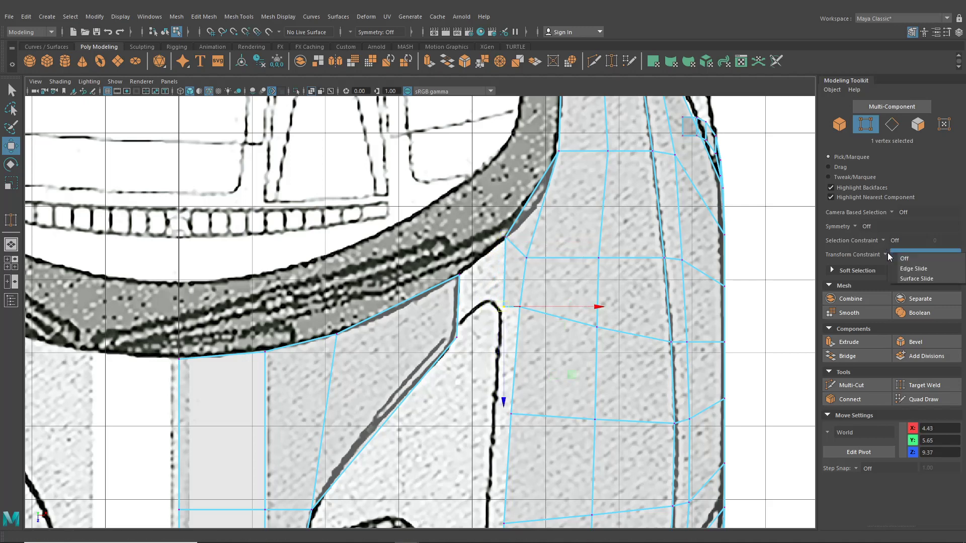
click(911, 263)
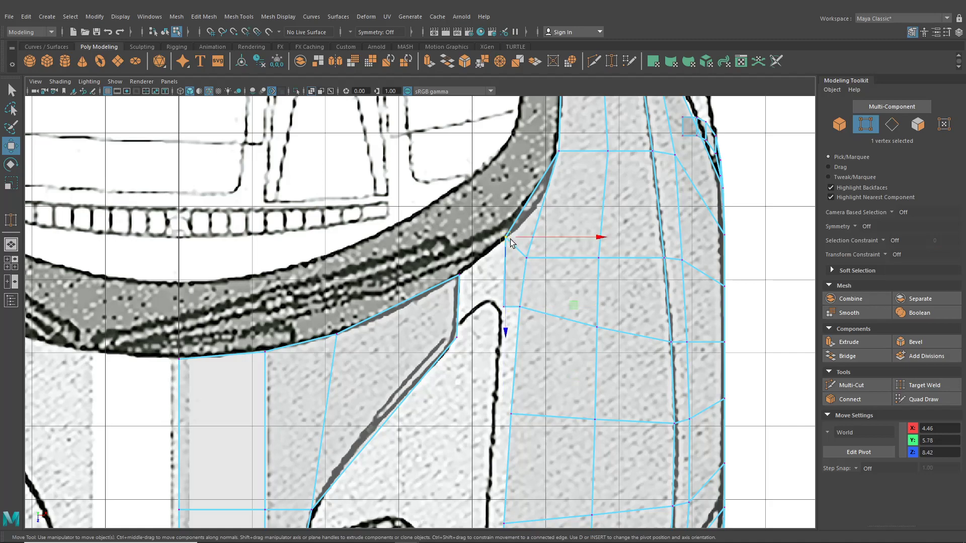
drag(506, 312, 503, 315)
Extrude the fender's three inner edges between the strip and the headlight, pulling them inward to the blueprint's panel line
alt+middle_drag(503, 315, 550, 194)
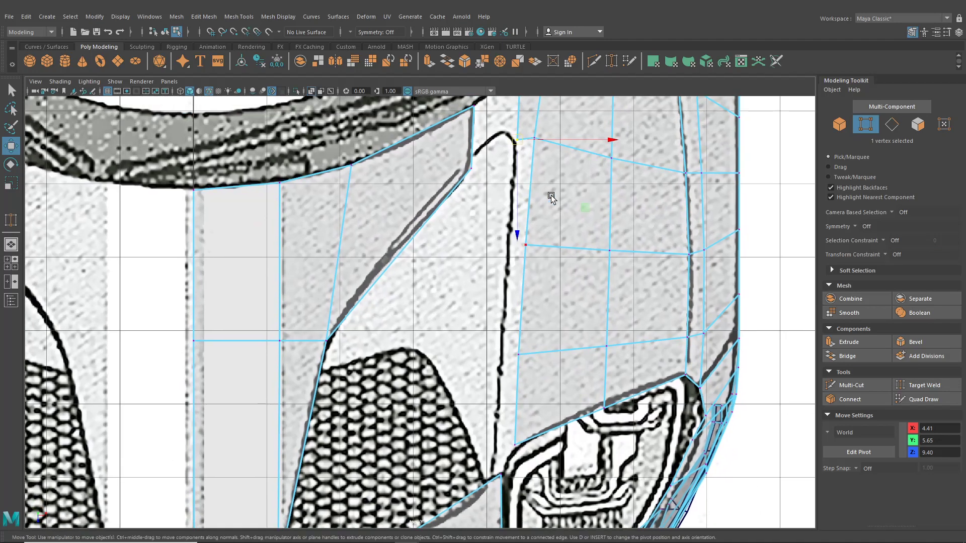
right_drag(560, 194, 555, 174)
click(534, 181)
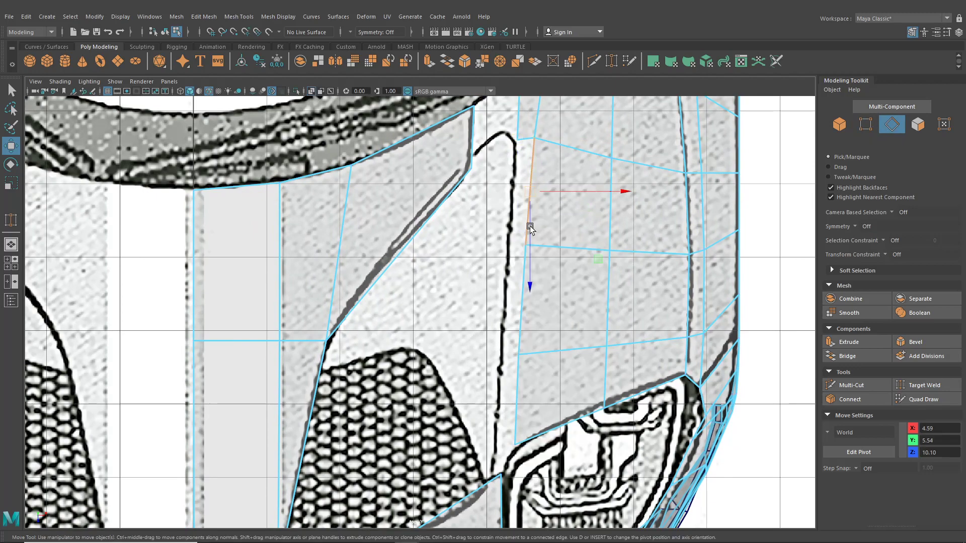
shift+click(524, 276)
shift+click(522, 364)
key(ctrl+e)
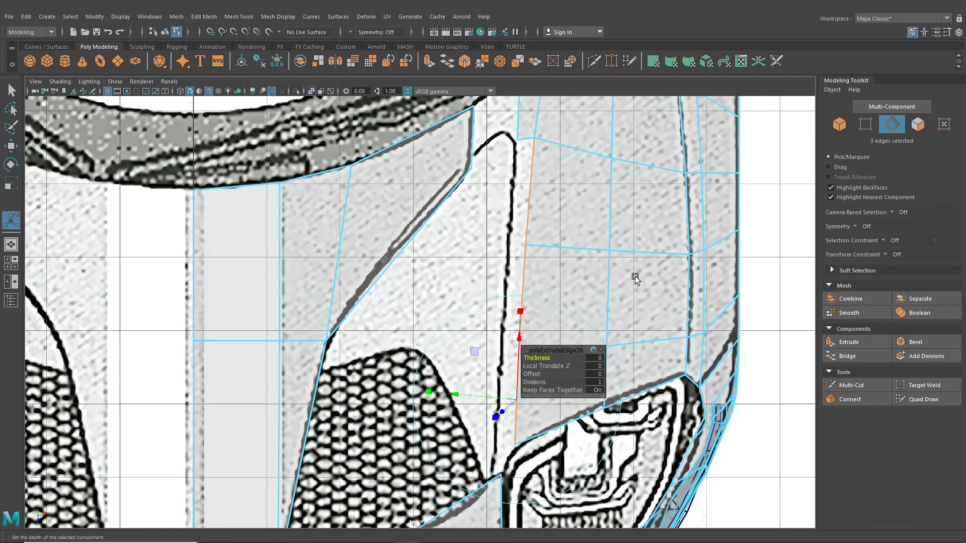
drag(573, 293, 539, 293)
Lower the newly extruded inner fender edges slightly to follow the panel line in the front blueprint
click(11, 244)
alt+drag(418, 315, 469, 276)
alt+right_drag(470, 275, 478, 320)
alt+drag(478, 322, 478, 249)
alt+drag(479, 251, 473, 255)
click(11, 263)
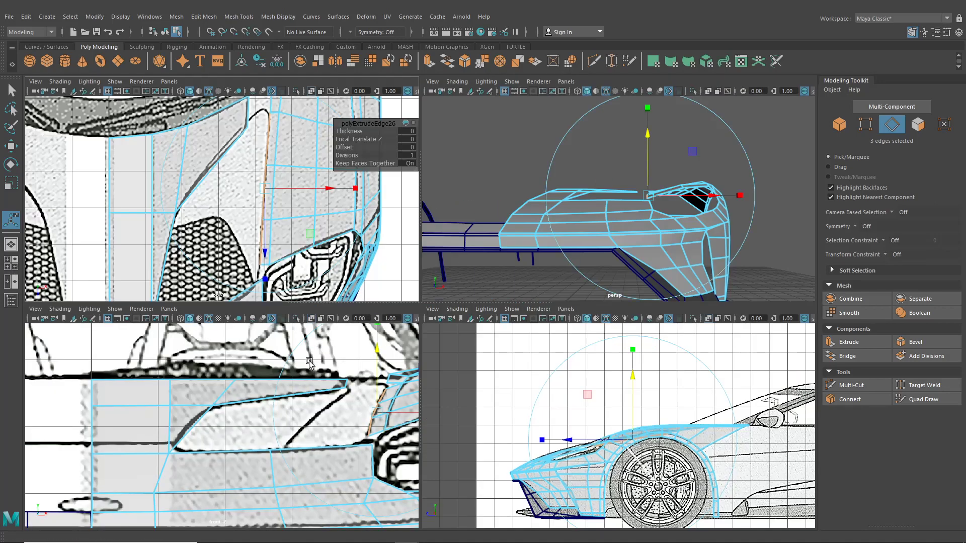
alt+middle_drag(357, 383, 240, 376)
scroll(241, 375, up, 3)
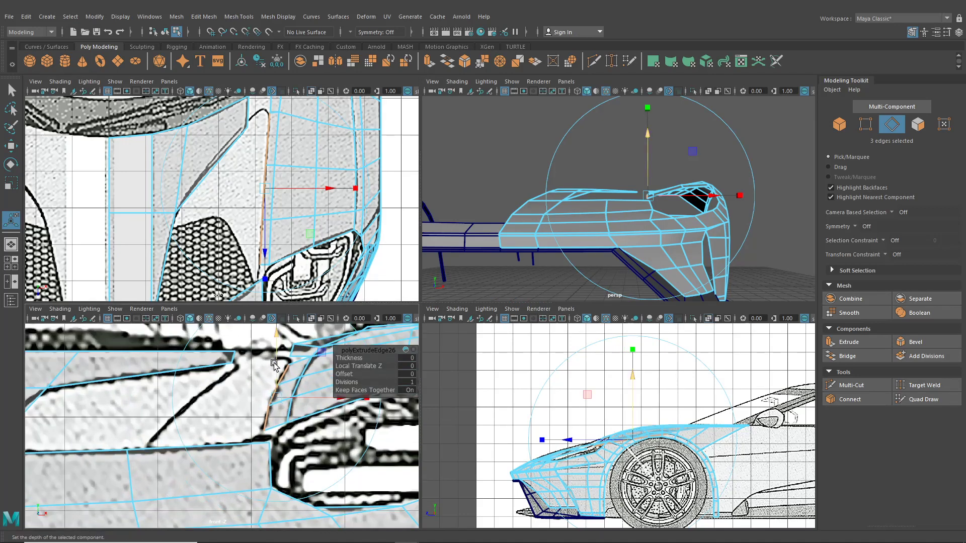
drag(274, 360, 274, 360)
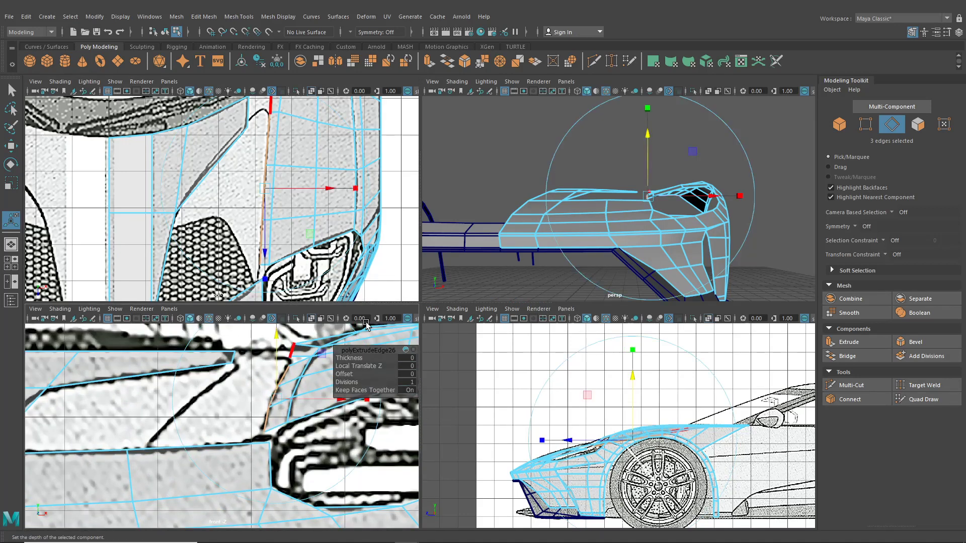
Lower the windshield-side free vertex of the short fender strip to about Y 5.69
right_click(305, 354)
click(255, 256)
scroll(268, 385, up, 5)
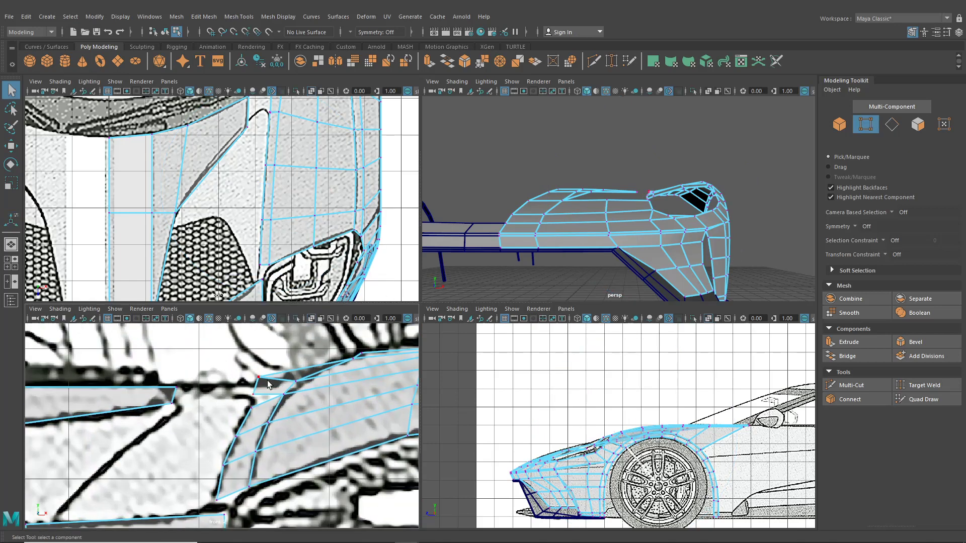
key(w)
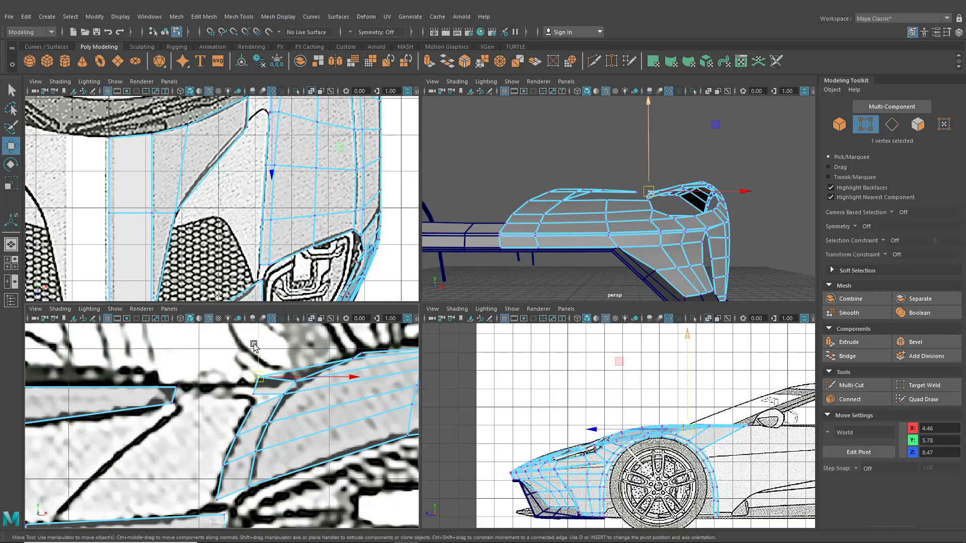
drag(257, 346, 258, 361)
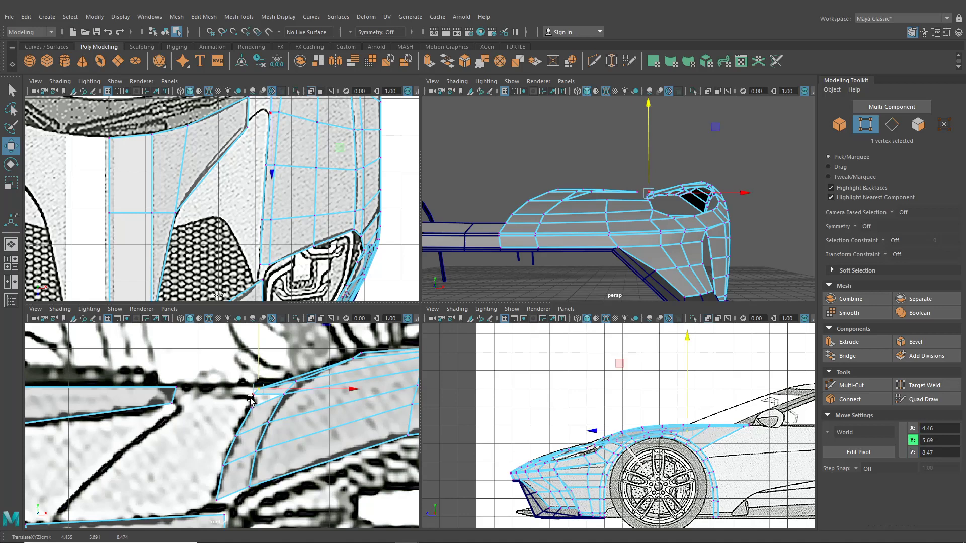
Target Weld the short strip's front vertex to the long strip's rear vertex and raise the merged vertex to about Y 5.61
click(610, 62)
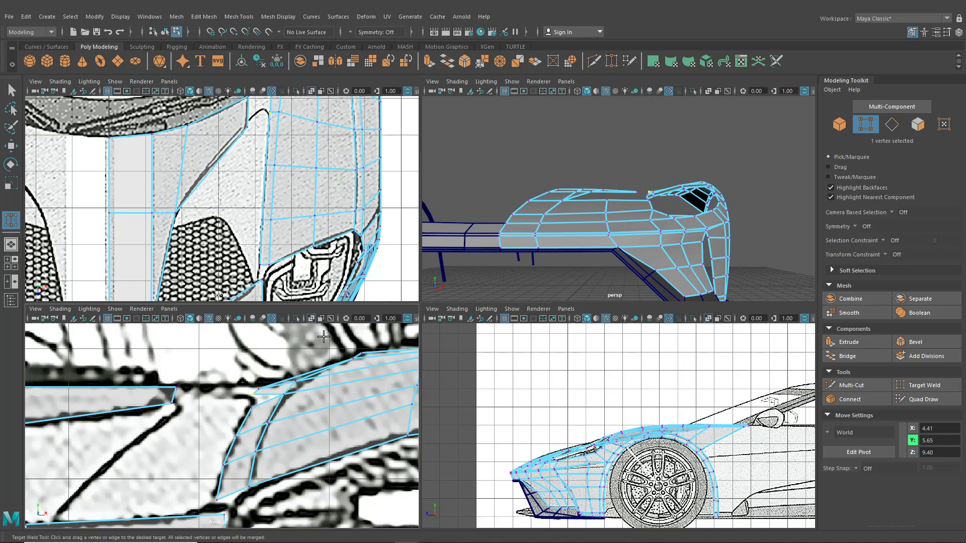
drag(253, 406, 252, 408)
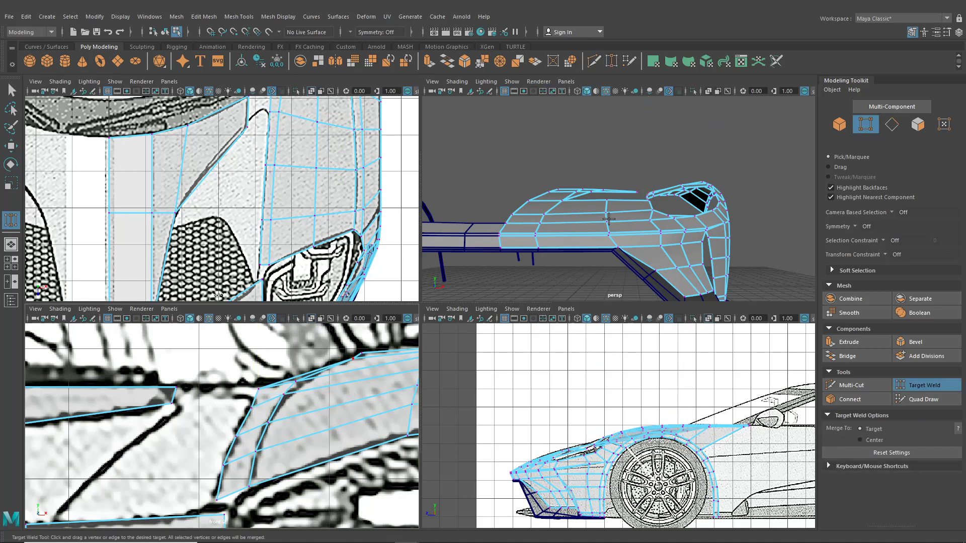
key(w)
click(252, 388)
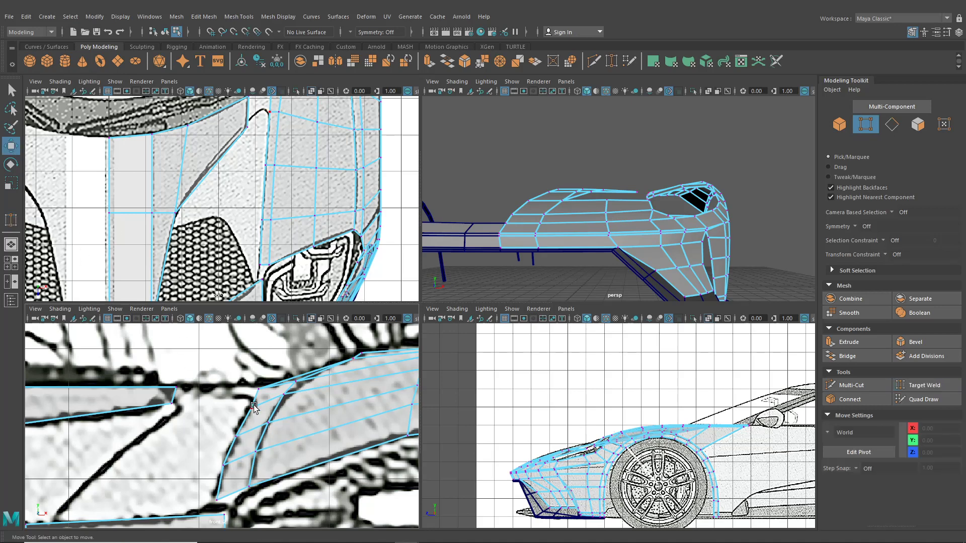
drag(253, 389, 255, 379)
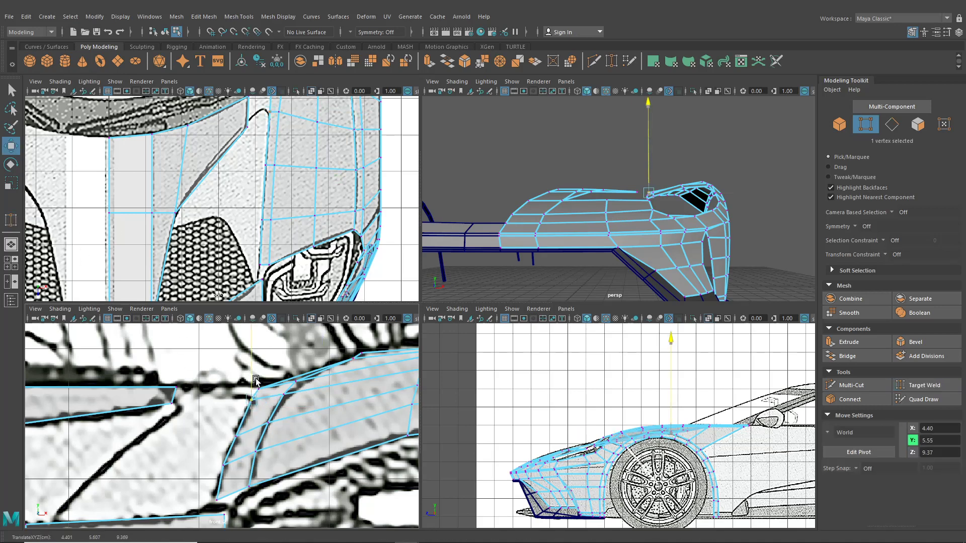
Raise the next vertex forward on the strip's inner edge to about Y 5.37 and check the height of the two ahead
click(236, 435)
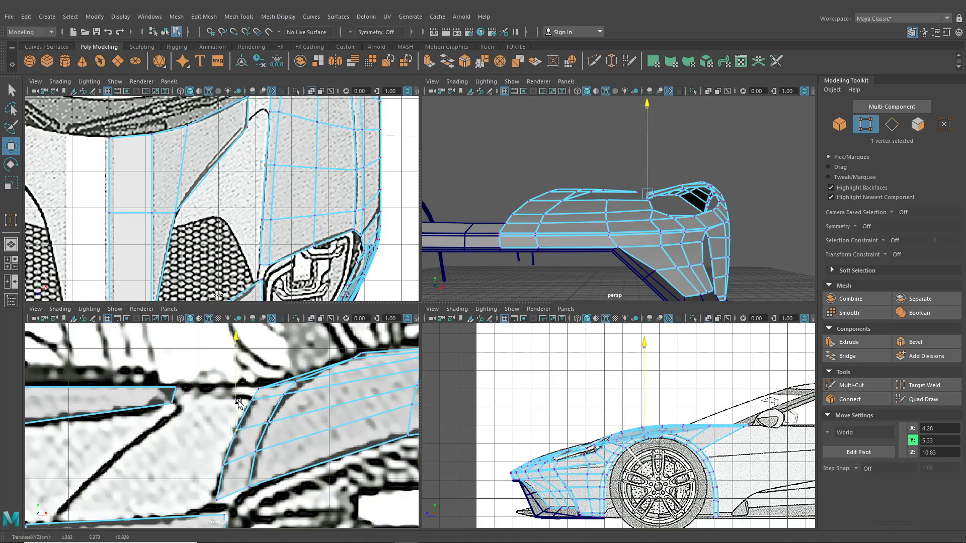
click(227, 446)
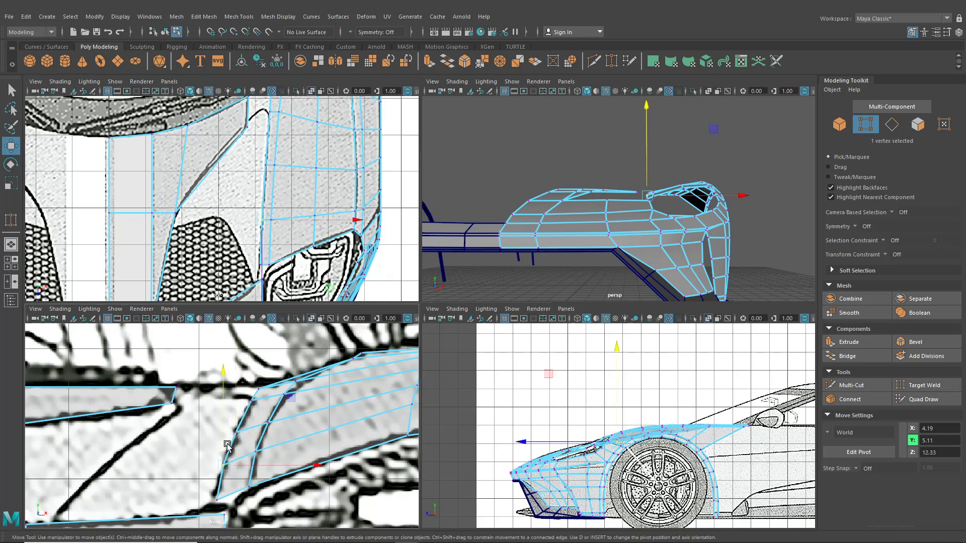
click(226, 441)
key(ctrl+z)
click(225, 441)
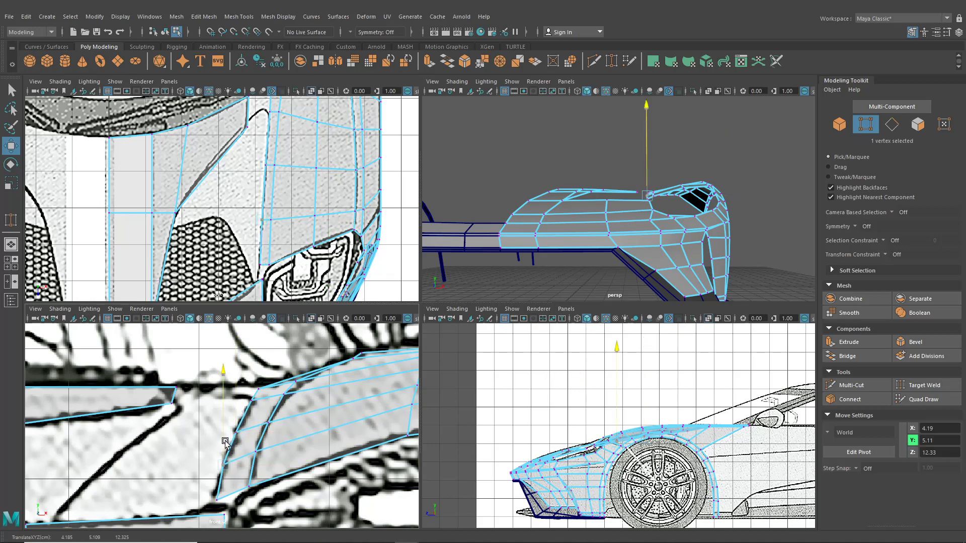
click(217, 497)
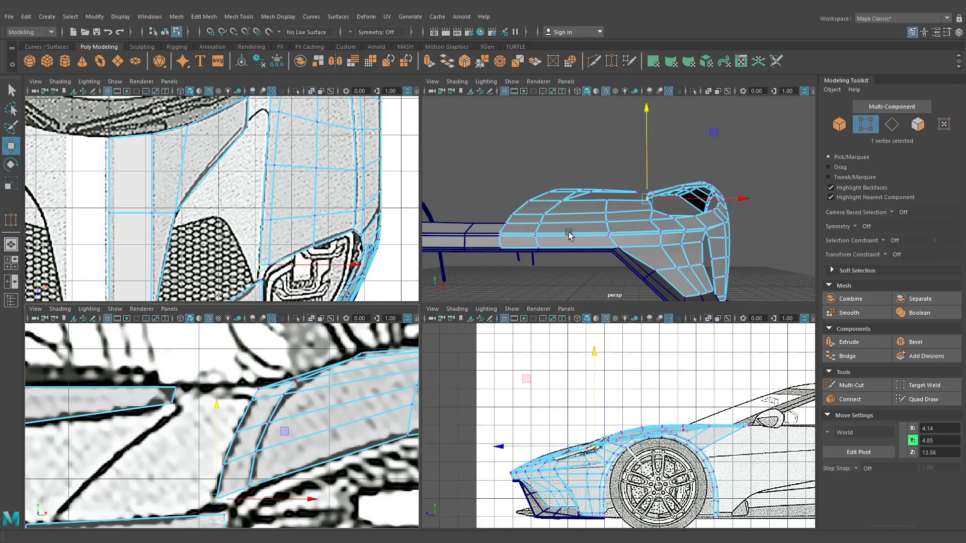
Select the hood panel's outer tip edge and the facing inner edge of the fender strip beside the windshield
key(space)
alt+drag(569, 235, 270, 341)
right_drag(254, 278, 262, 228)
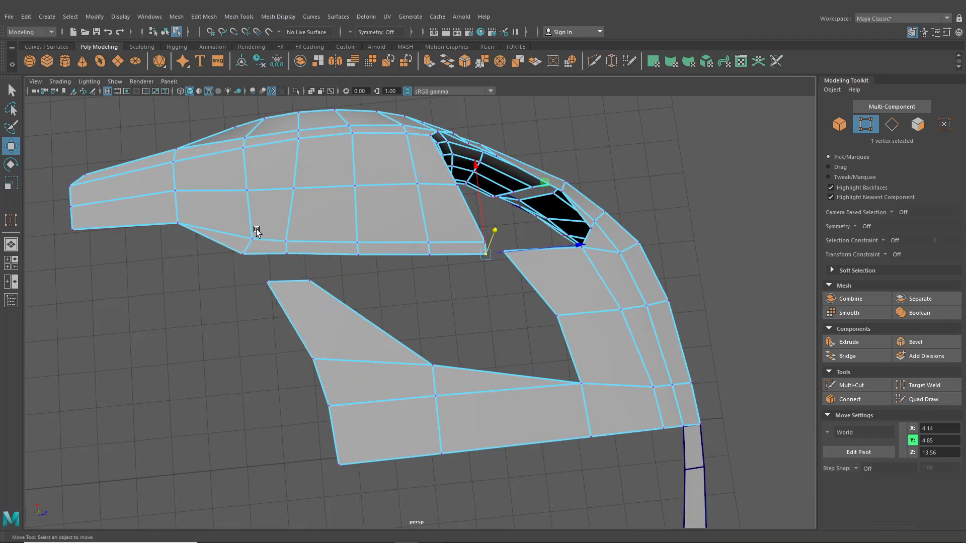
click(287, 280)
shift+click(317, 110)
click(239, 16)
mouse_move(204, 17)
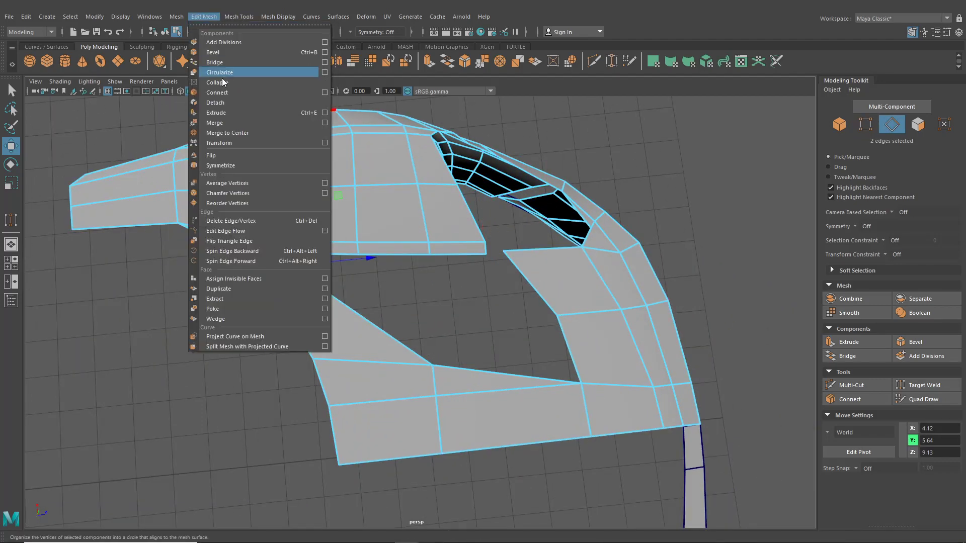
Bridge the two selected edges between hood and fender, and align the bridge's corner vertices with the top-view blueprint
click(220, 63)
alt+drag(386, 187, 206, 219)
click(11, 263)
key(space)
alt+middle_drag(220, 243, 172, 363)
right_drag(408, 247, 366, 248)
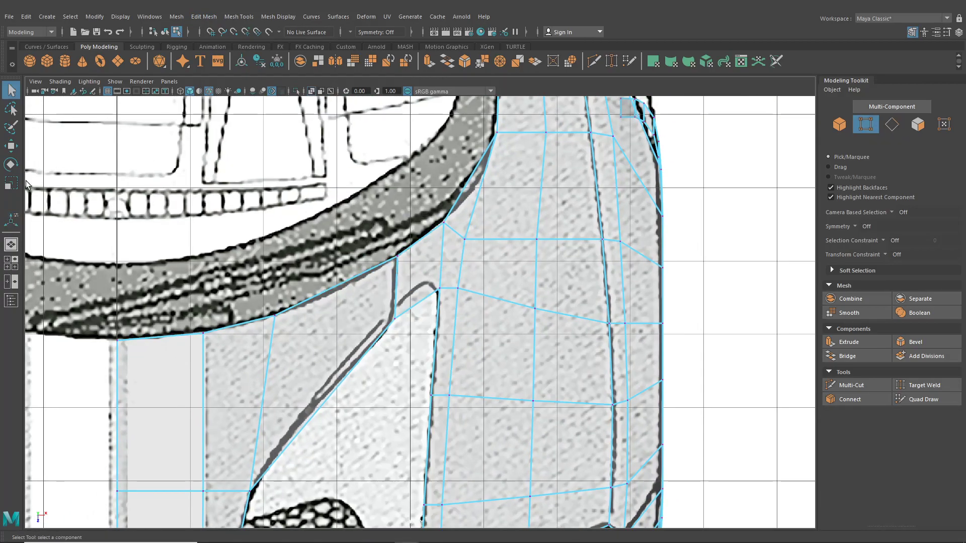
click(11, 147)
scroll(461, 227, up, 1)
click(447, 207)
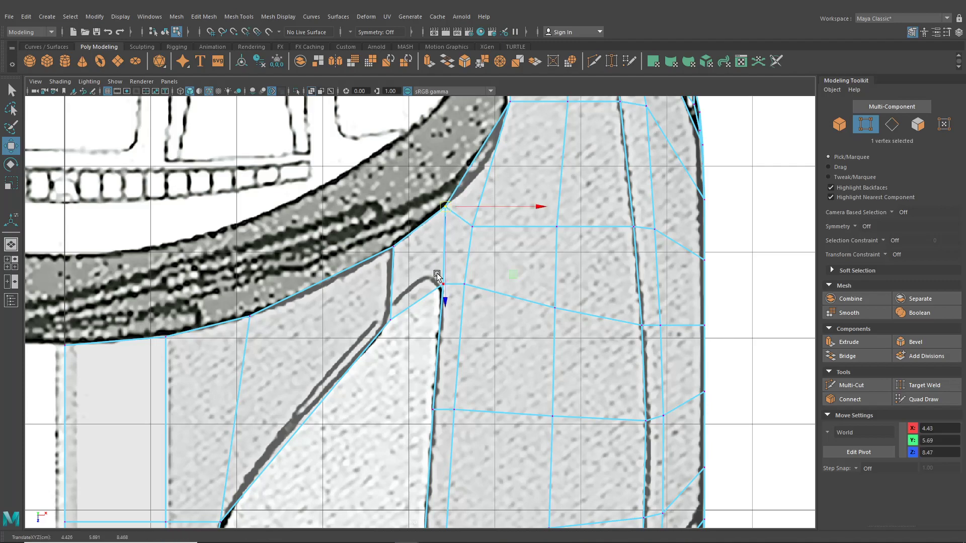
click(441, 284)
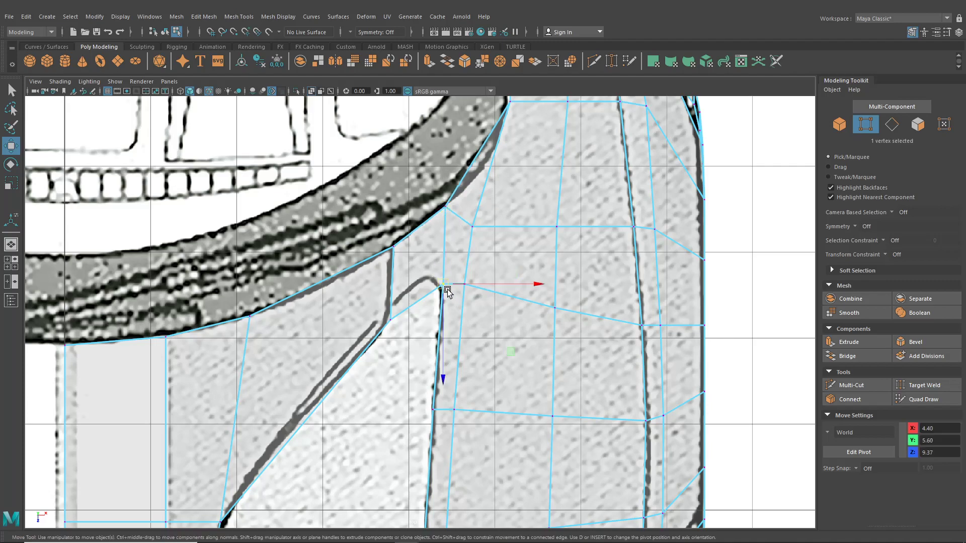
click(391, 321)
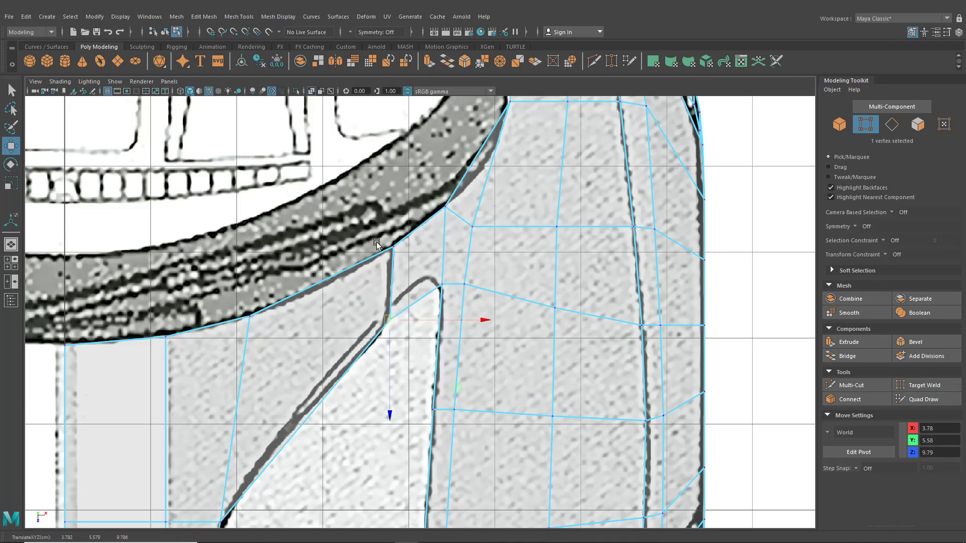
Cut an edge through the front panel beside the headlight opening, from the lower inner vertex up to the panel's upper border
scroll(376, 244, down, 3)
click(14, 246)
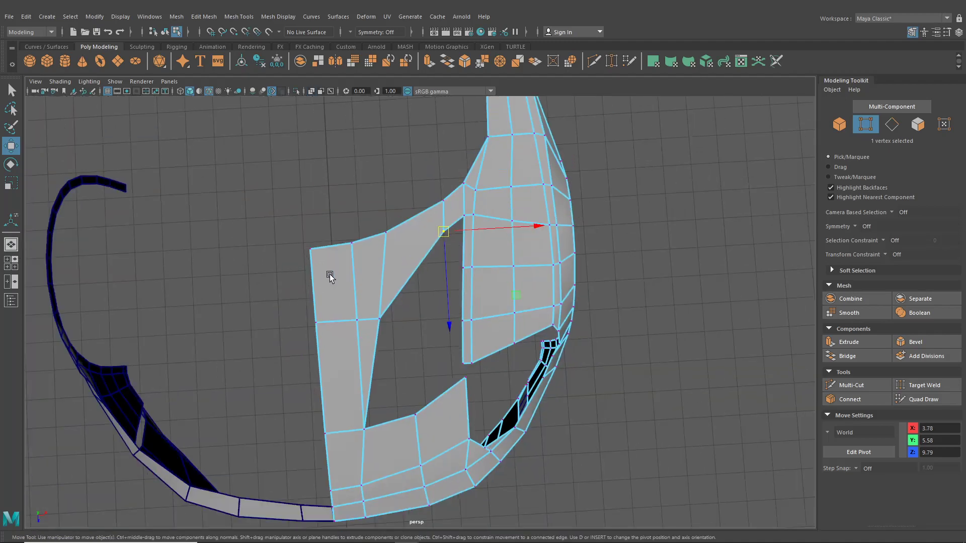
mouse_move(330, 274)
alt+mouse_down()
mouse_move(305, 216)
mouse_move(313, 193)
mouse_move(324, 201)
mouse_move(307, 241)
mouse_move(318, 271)
alt+mouse_up()
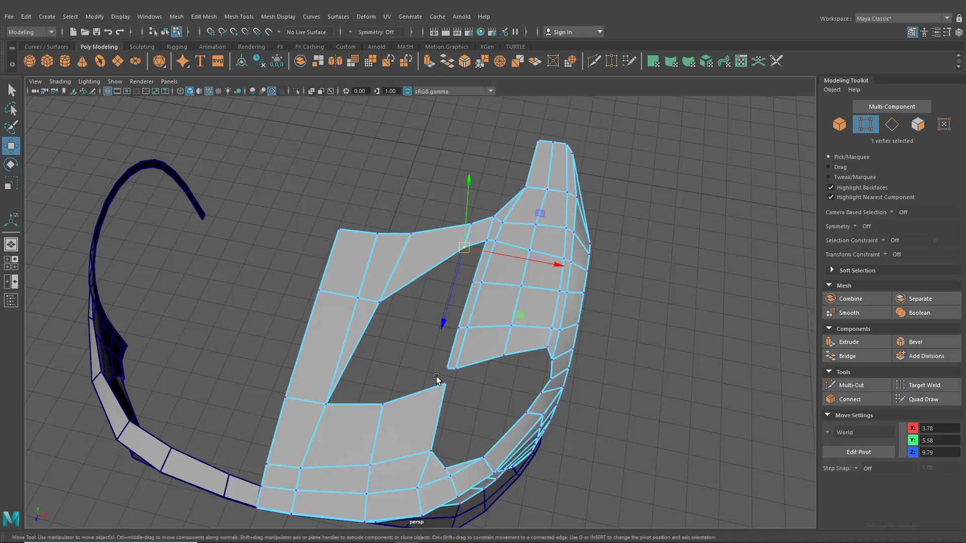
alt+drag(436, 378, 428, 292)
scroll(419, 344, up, 3)
alt+middle_drag(419, 344, 384, 357)
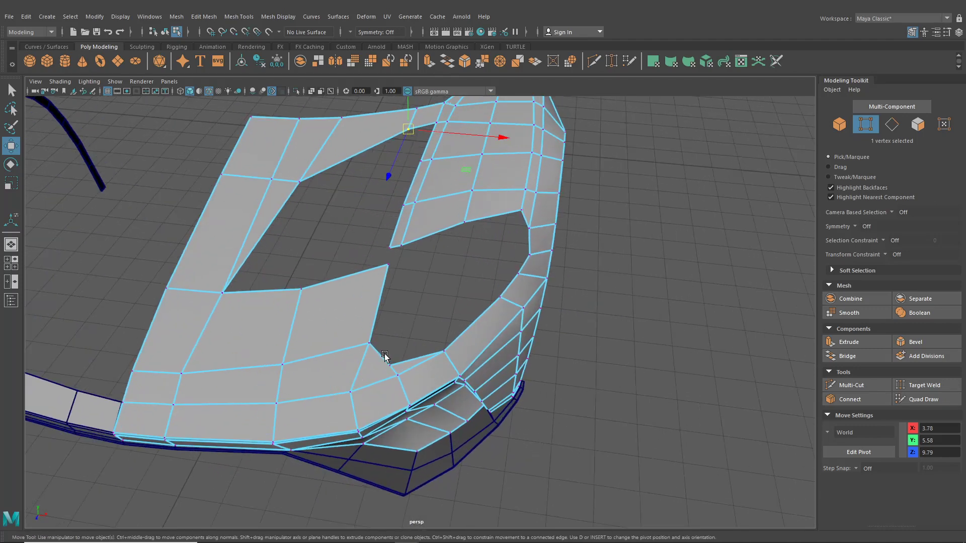
alt+drag(384, 358, 395, 354)
click(591, 63)
scroll(447, 433, up, 3)
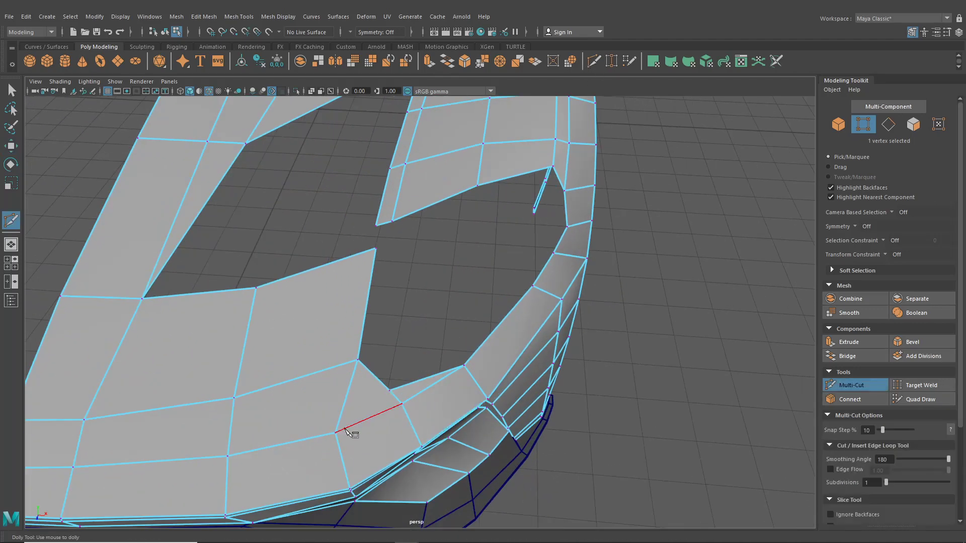
click(335, 433)
click(346, 363)
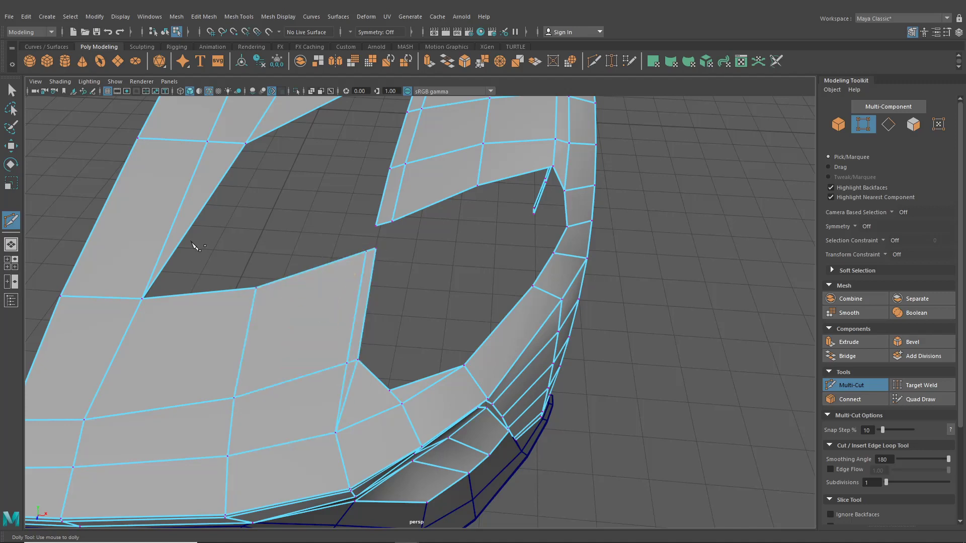
Align the fender's tip vertices and the front panel's corner vertex along the headlight's inner side with the top-view blueprint
click(11, 262)
key(space)
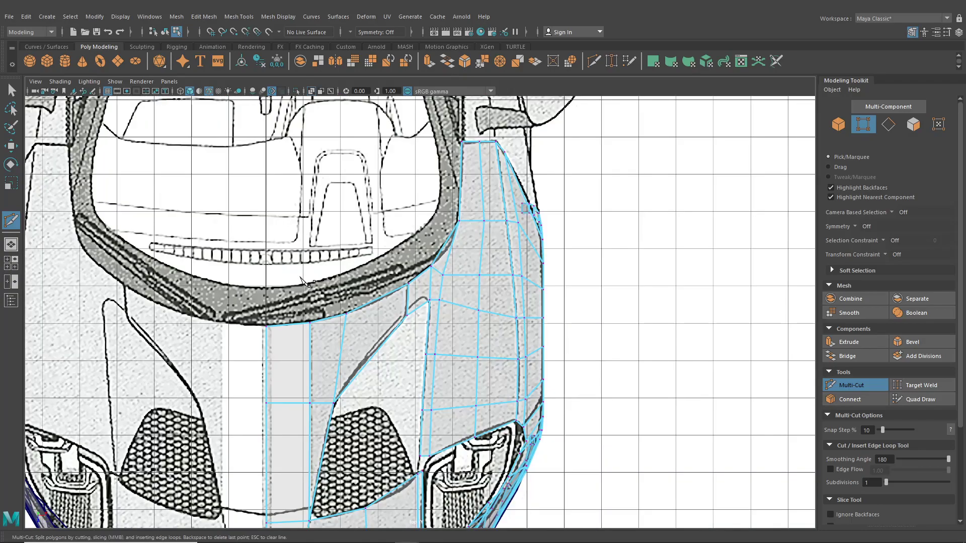
alt+right_drag(297, 264, 382, 302)
alt+middle_drag(423, 422, 412, 246)
alt+right_drag(412, 247, 466, 313)
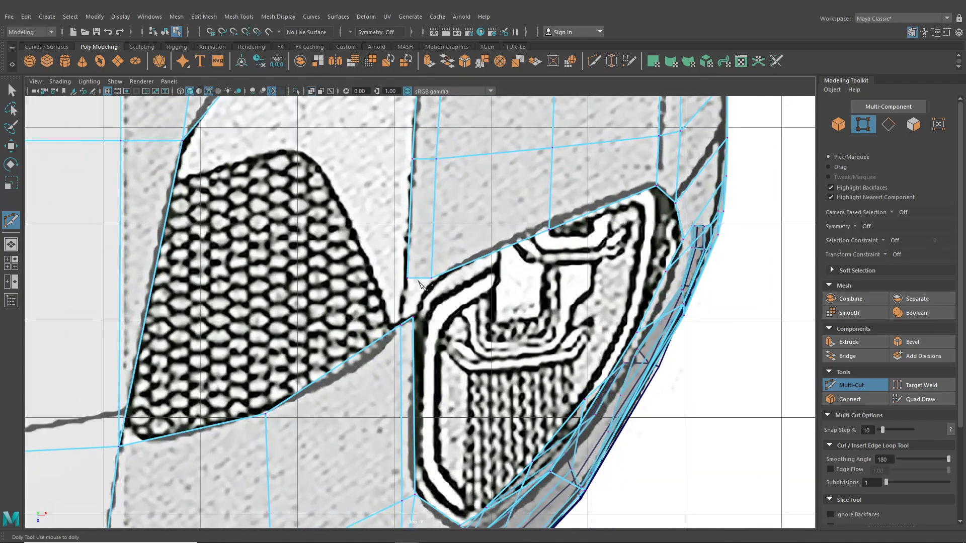
key(w)
click(410, 278)
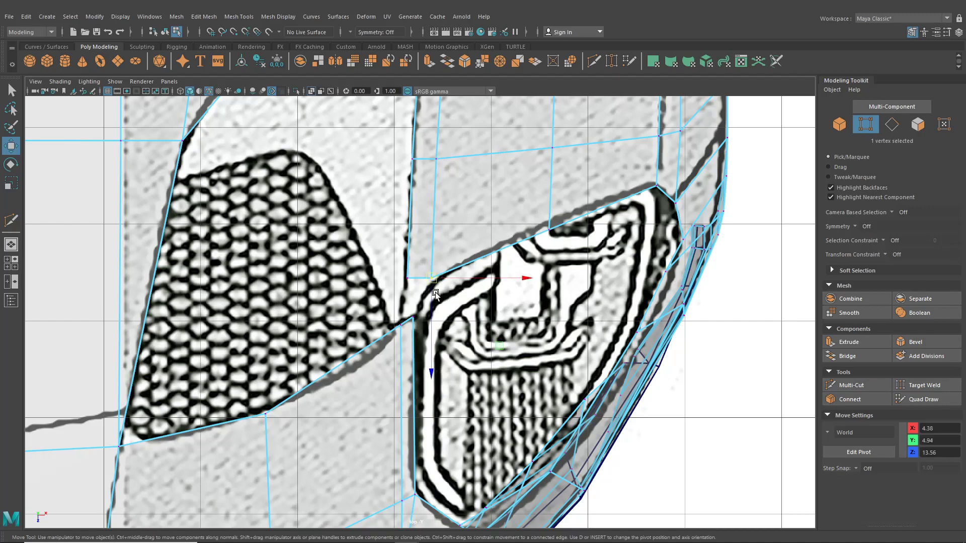
drag(410, 309, 409, 315)
alt+middle_drag(435, 331, 419, 301)
alt+right_drag(419, 301, 426, 346)
alt+middle_drag(426, 346, 415, 273)
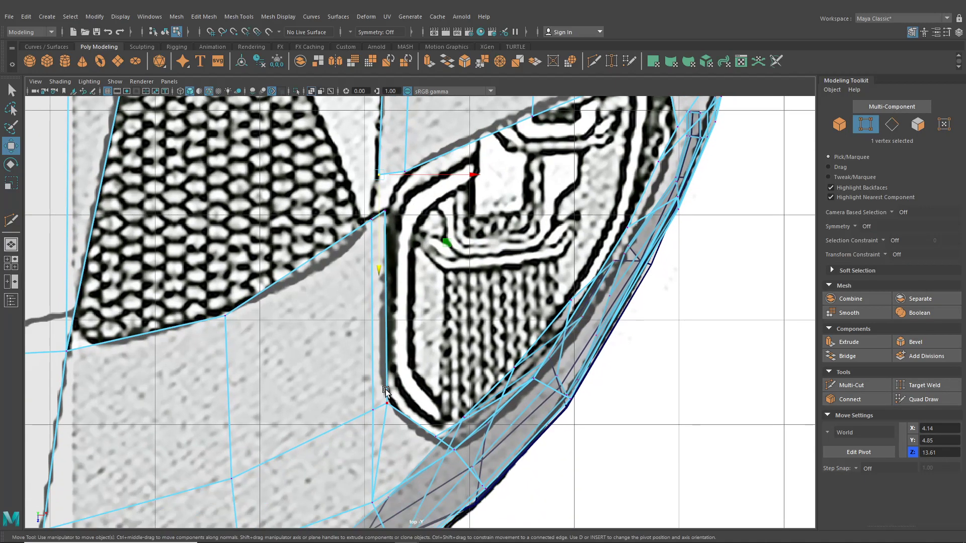
click(392, 404)
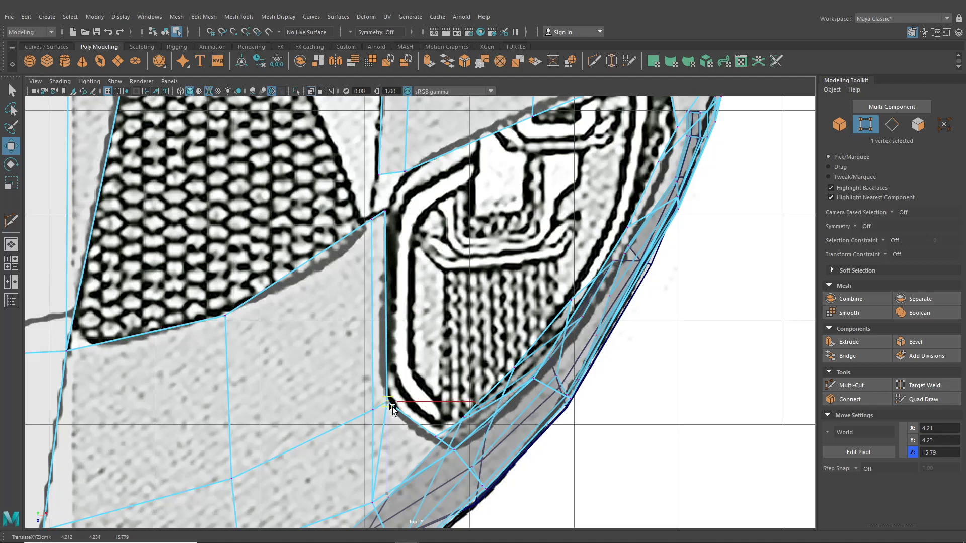
alt+middle_drag(399, 288, 402, 329)
right_drag(395, 161, 395, 135)
click(391, 206)
shift+click(379, 258)
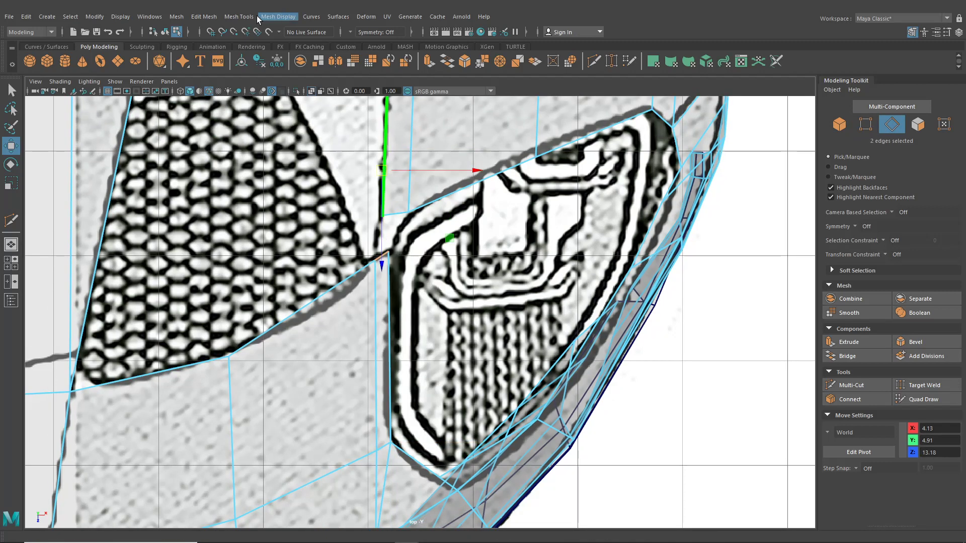
click(203, 16)
click(221, 65)
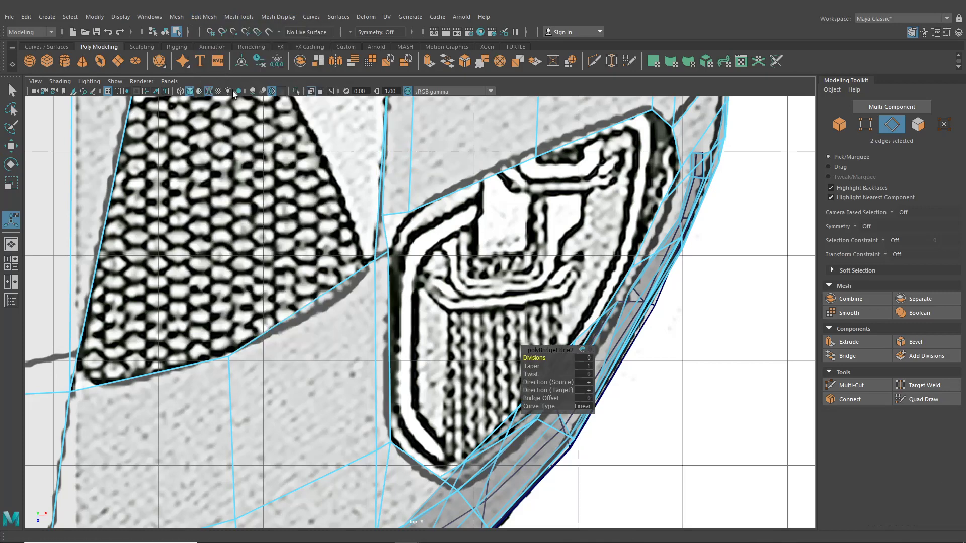
key(ctrl+z)
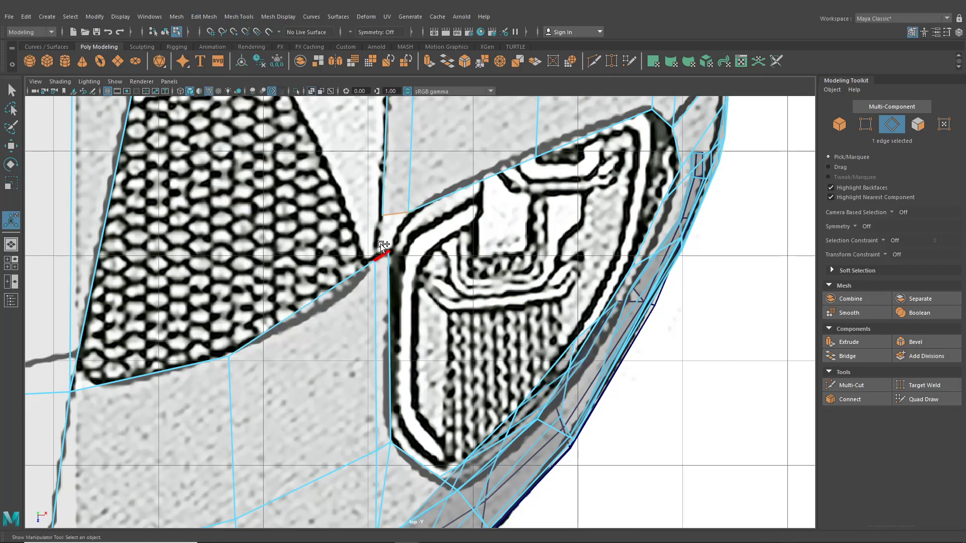
Bridge the short end edges of the fender and front panel, and shift the fender's tip vertices sideways to match the blueprint
key(g)
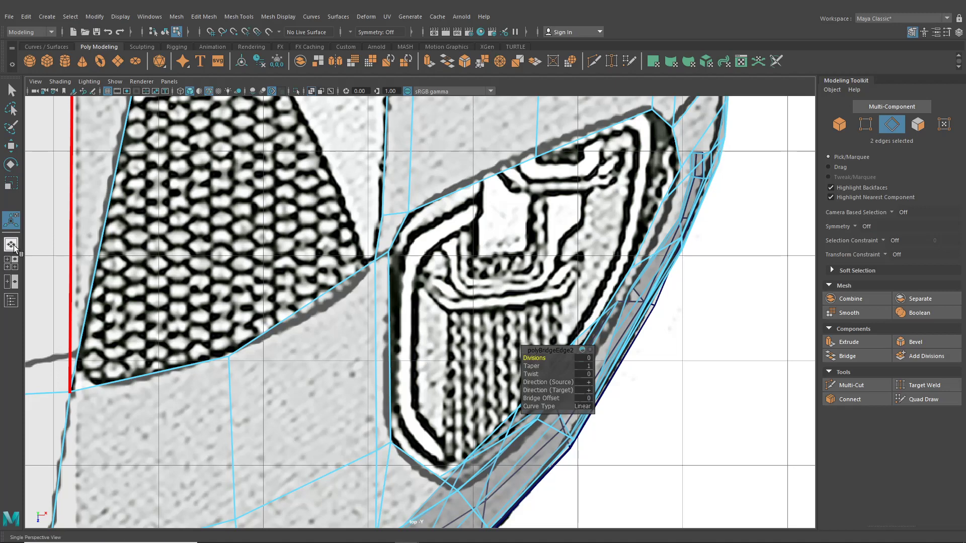
right_drag(419, 203, 378, 217)
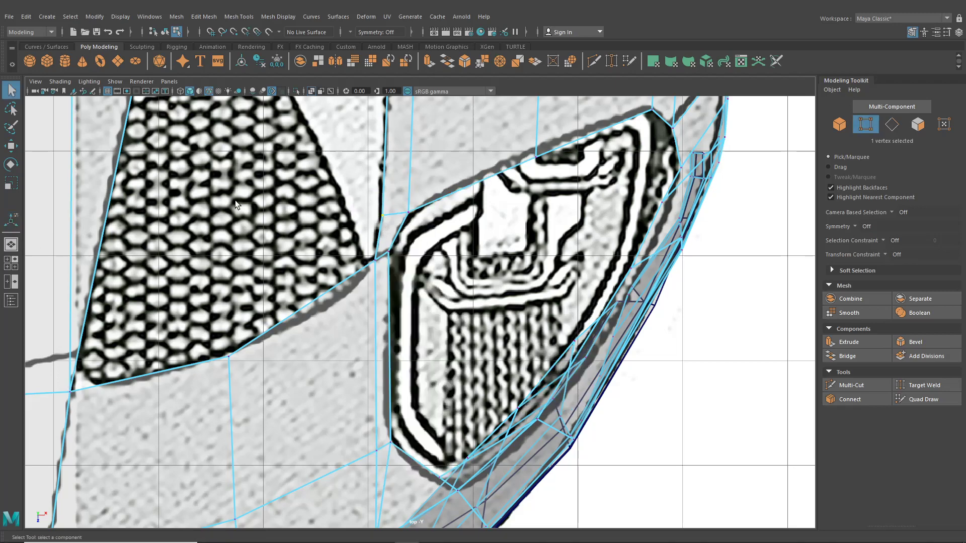
key(w)
mouse_move(423, 217)
mouse_down()
mouse_move(409, 210)
mouse_move(436, 215)
mouse_up()
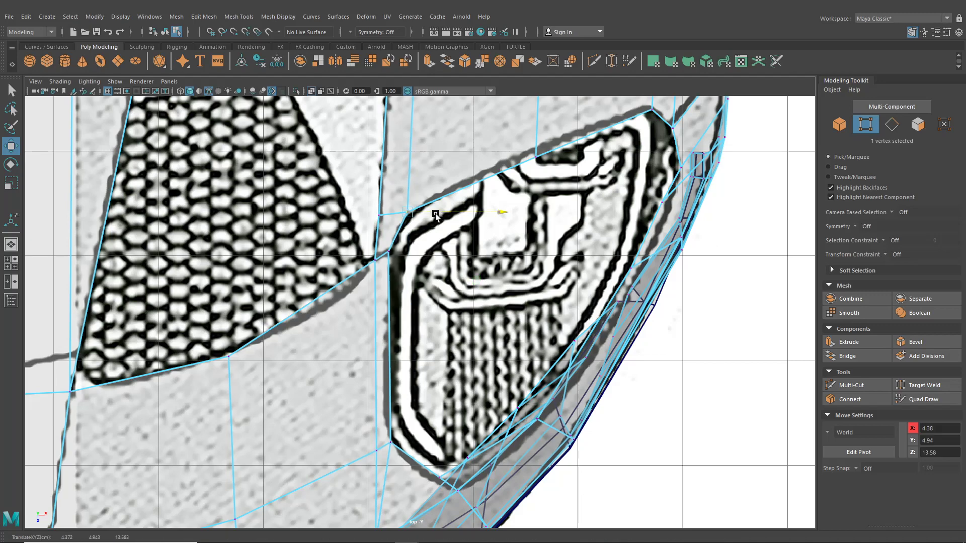
Raise the front panel's corner vertex at the new bridge to Y 4.75 in the perspective view
click(11, 244)
alt+drag(336, 267, 380, 234)
click(381, 235)
scroll(379, 222, up, 2)
click(365, 172)
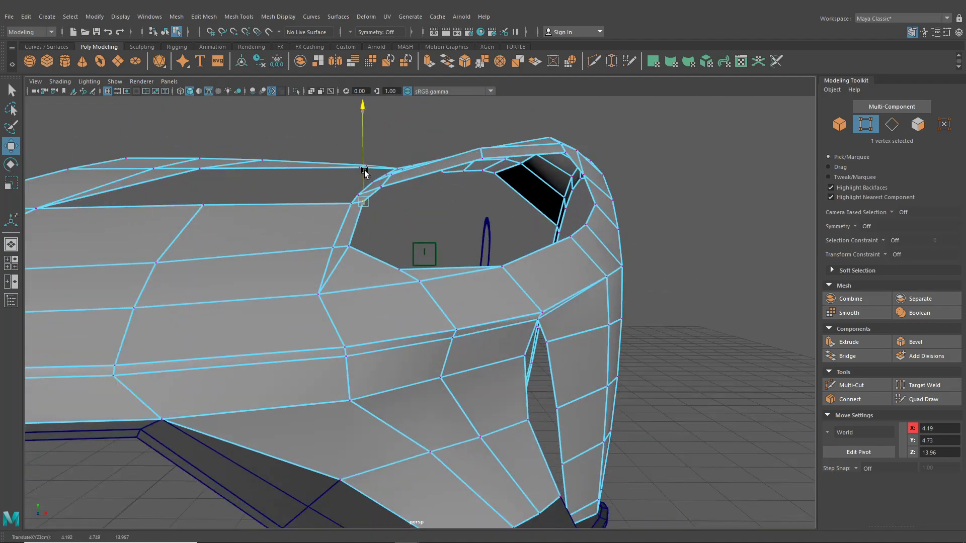
Cut an edge from the panel vertex near the headlight opening's lower inner corner across the narrow triangle to the neighbouring bumper edge
mouse_move(378, 192)
alt+mouse_down()
mouse_move(395, 198)
mouse_move(379, 212)
alt+mouse_up()
alt+middle_drag(484, 159, 488, 119)
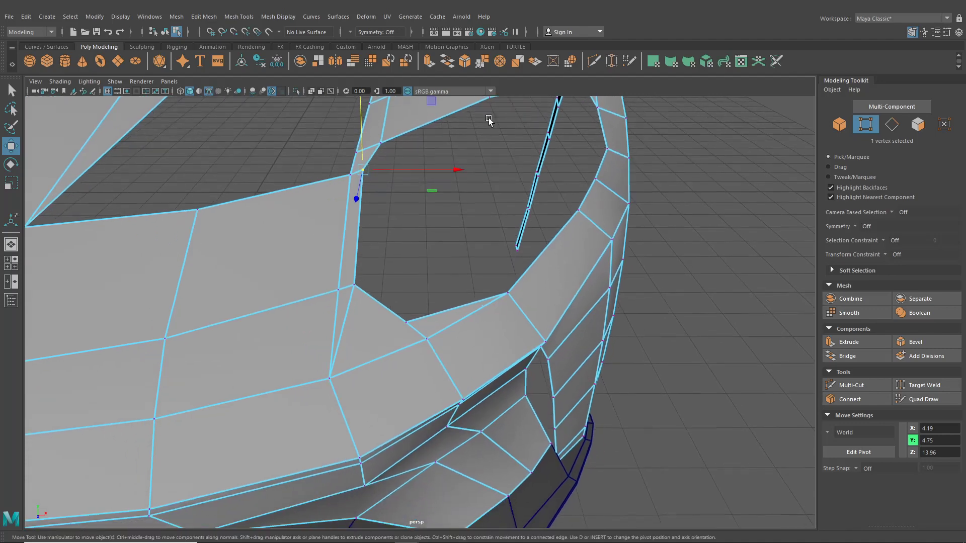
key(ctrl+shift+x)
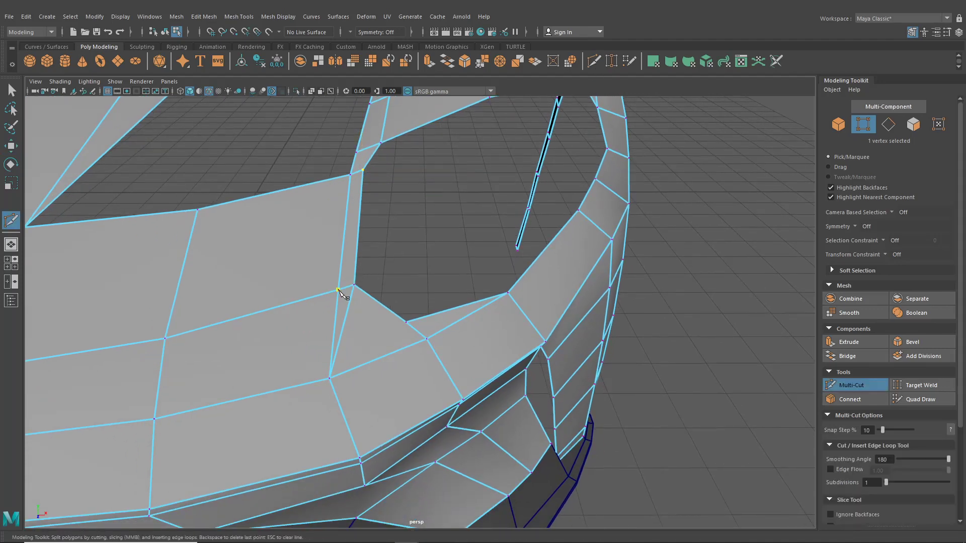
click(338, 290)
right_click(417, 348)
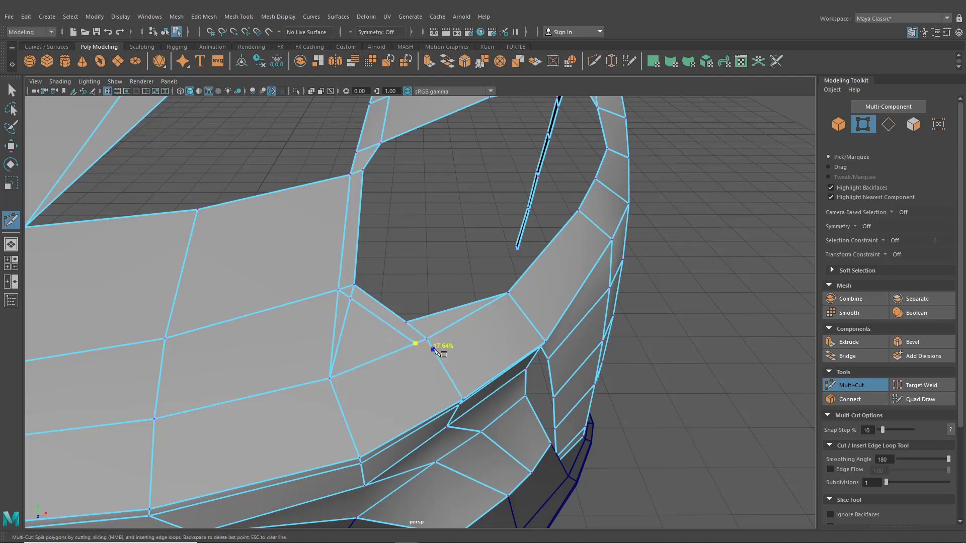
Cut a supporting edge loop close to the headlight opening's border, around its outer side and along the fender to the inner bridge
click(512, 299)
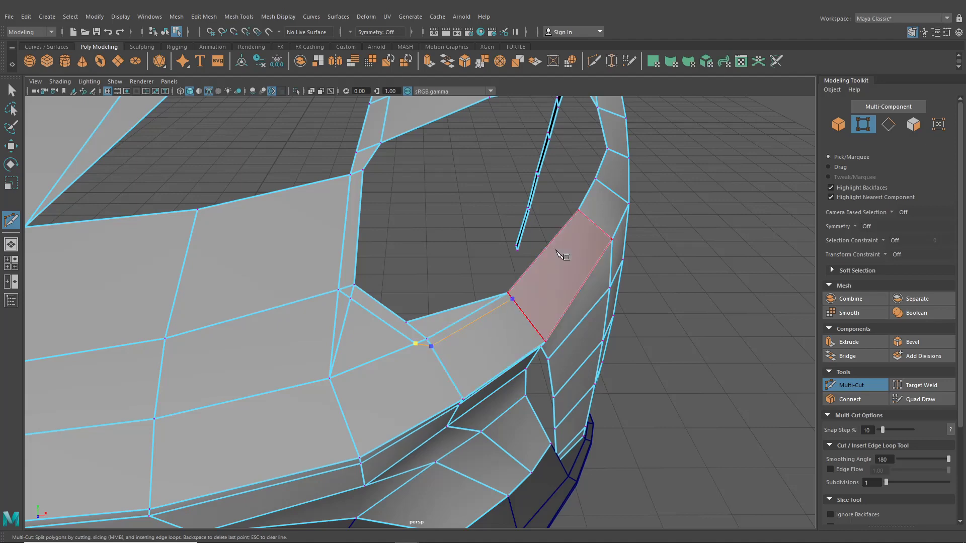
click(583, 214)
alt+drag(593, 242, 641, 297)
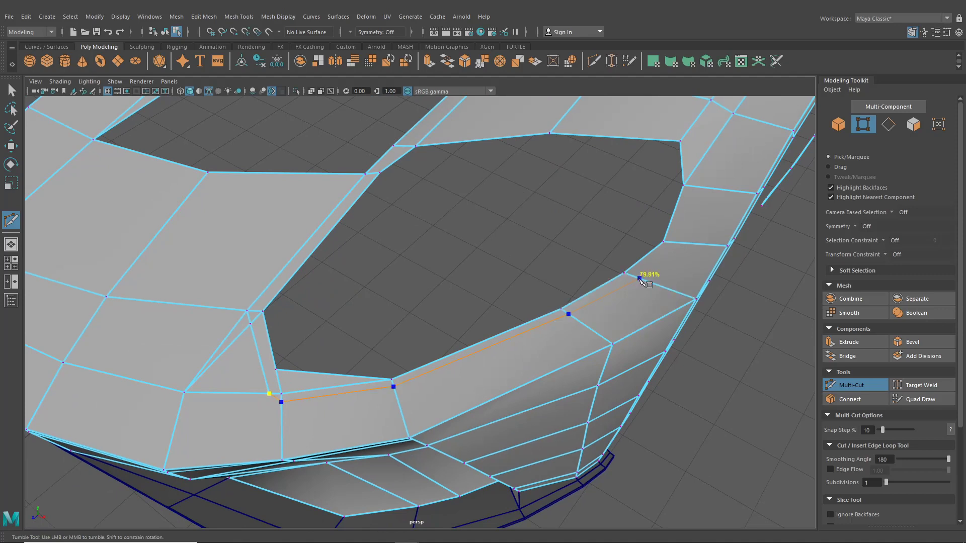
click(634, 276)
click(674, 243)
click(694, 187)
click(688, 132)
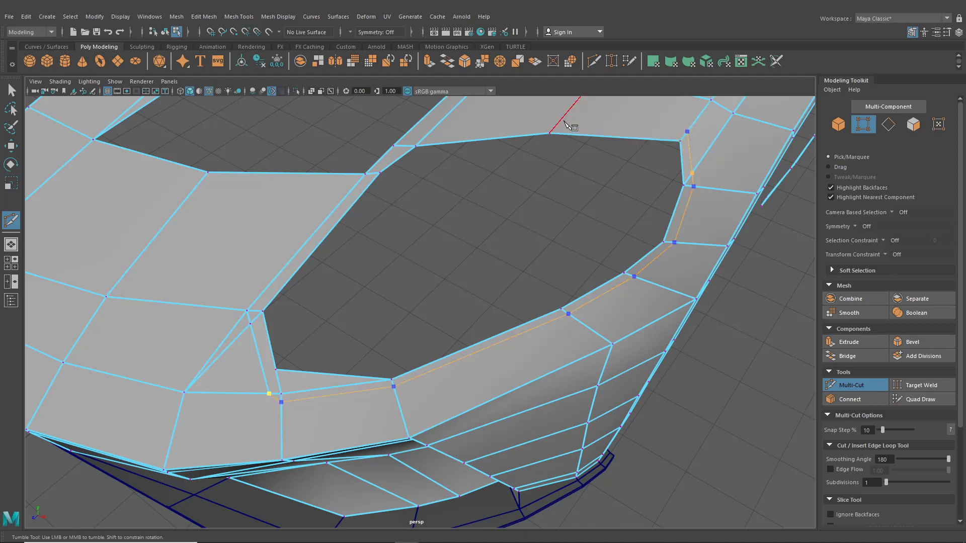
click(558, 127)
click(426, 138)
alt+drag(426, 138, 468, 166)
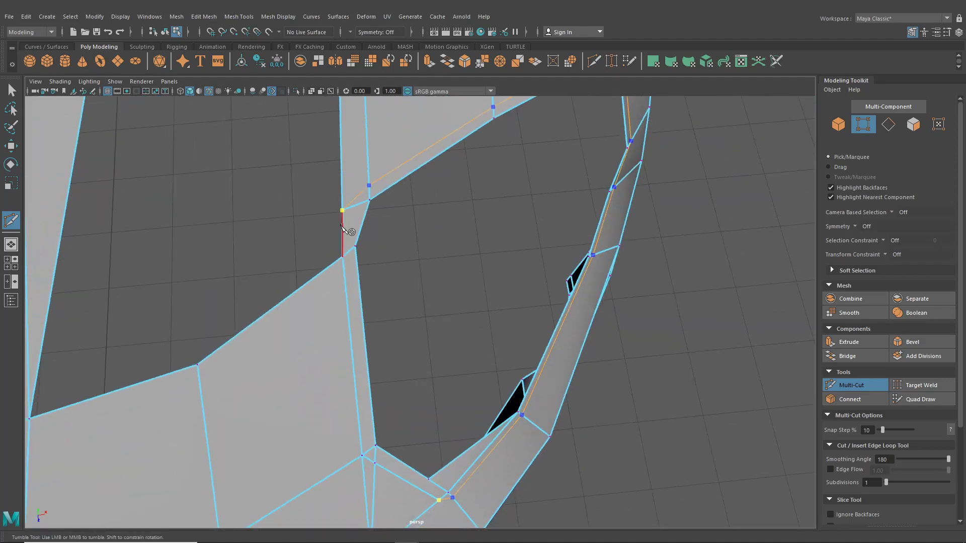
alt+drag(352, 302, 412, 327)
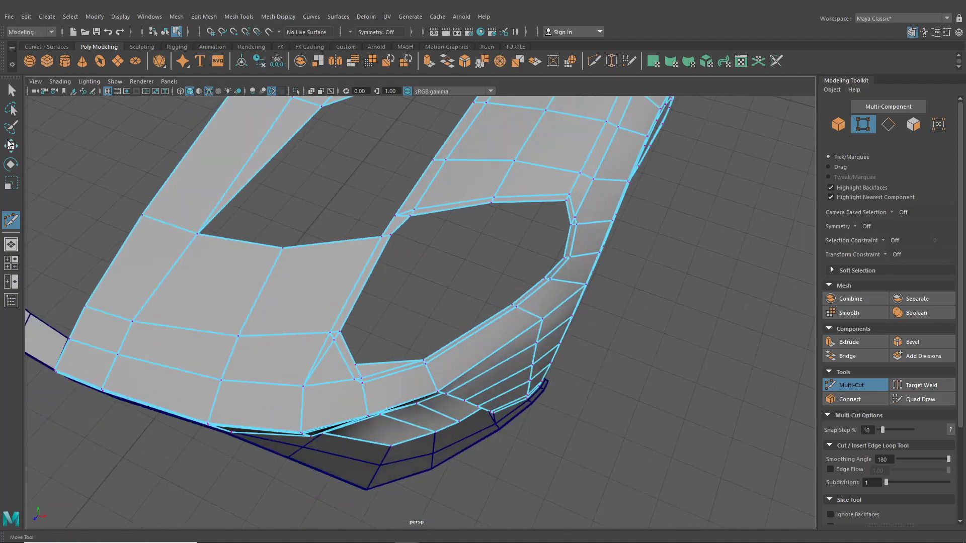
Target-weld the extra vertex of the new loop at the headlight opening's outer side into its adjacent loop vertex
click(11, 92)
alt+drag(302, 241, 435, 318)
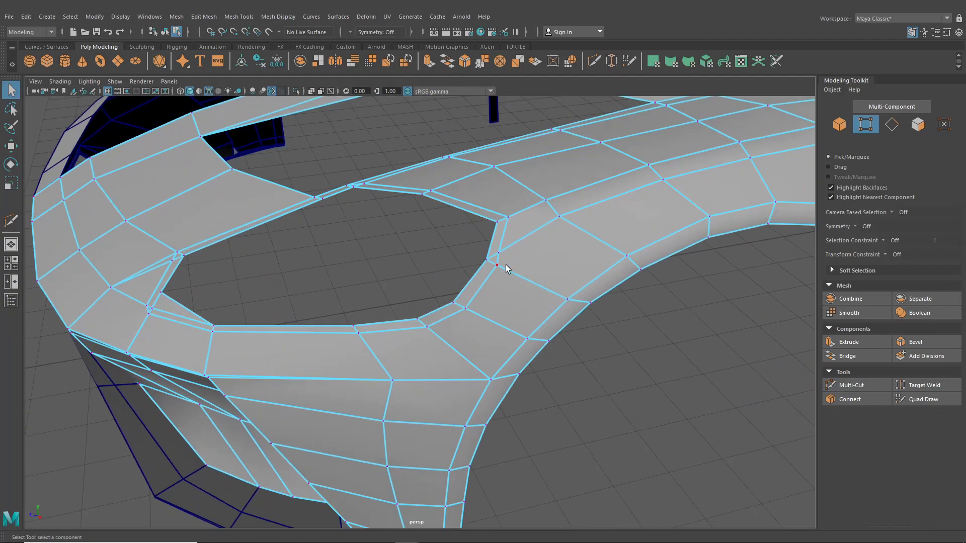
click(11, 262)
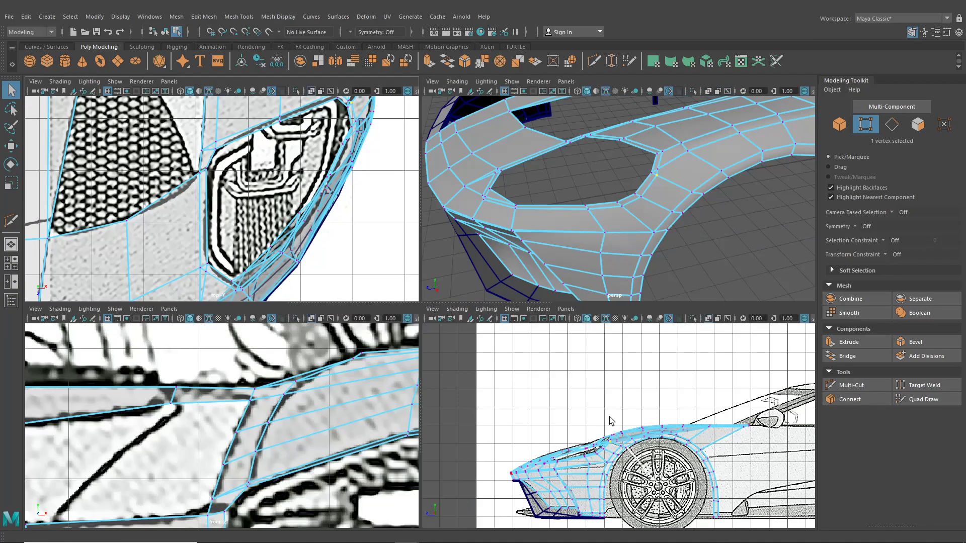
key(space)
scroll(530, 405, up, 5)
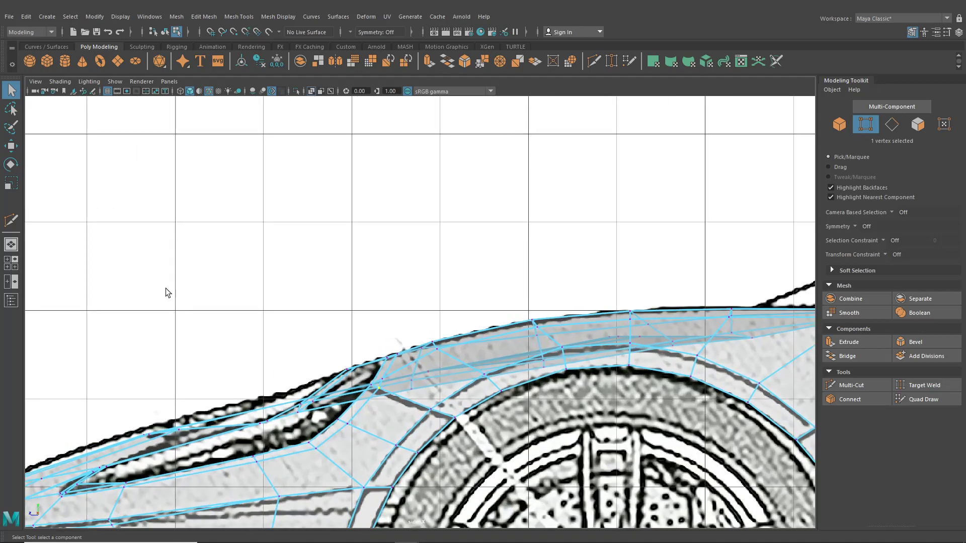
click(11, 245)
alt+middle_drag(433, 250, 391, 236)
click(615, 63)
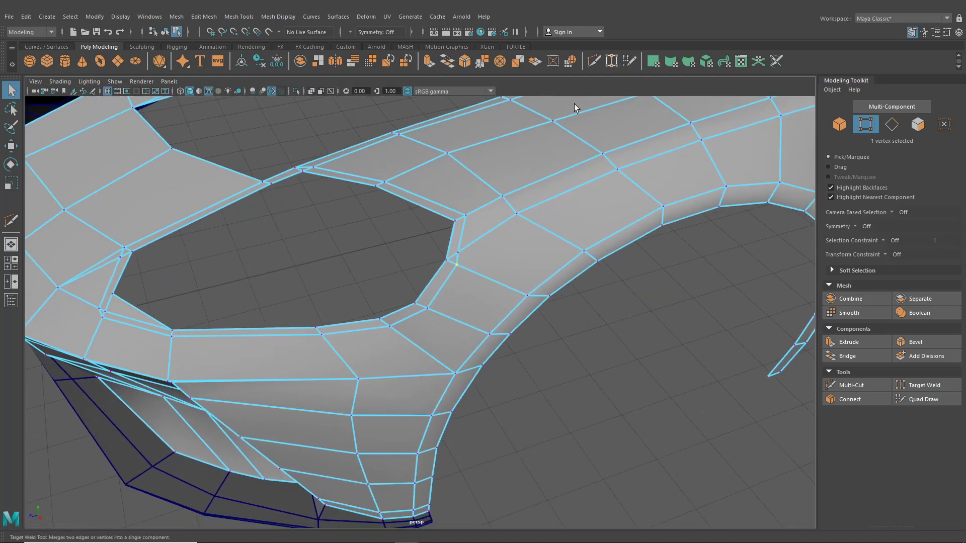
drag(458, 268, 569, 301)
alt+middle_drag(569, 301, 624, 242)
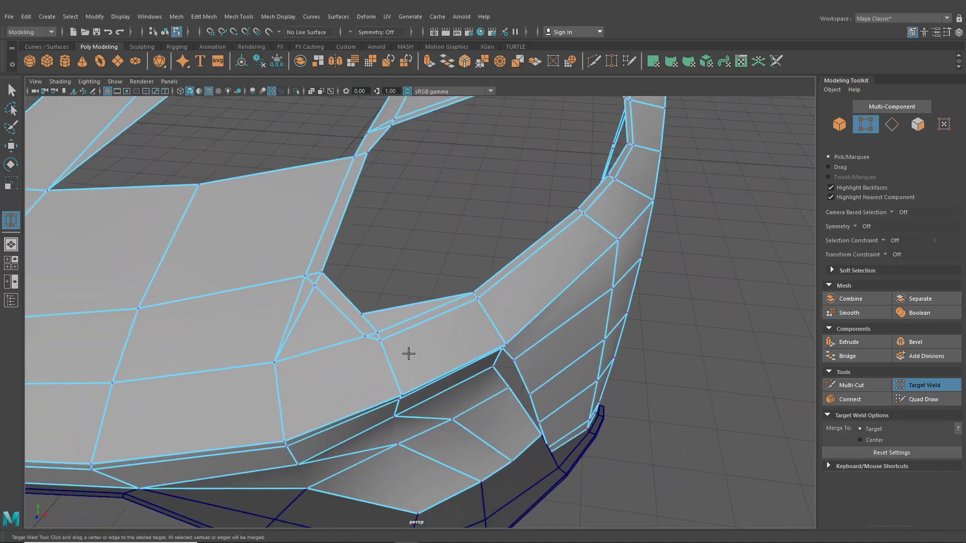
click(10, 90)
scroll(242, 239, up, 5)
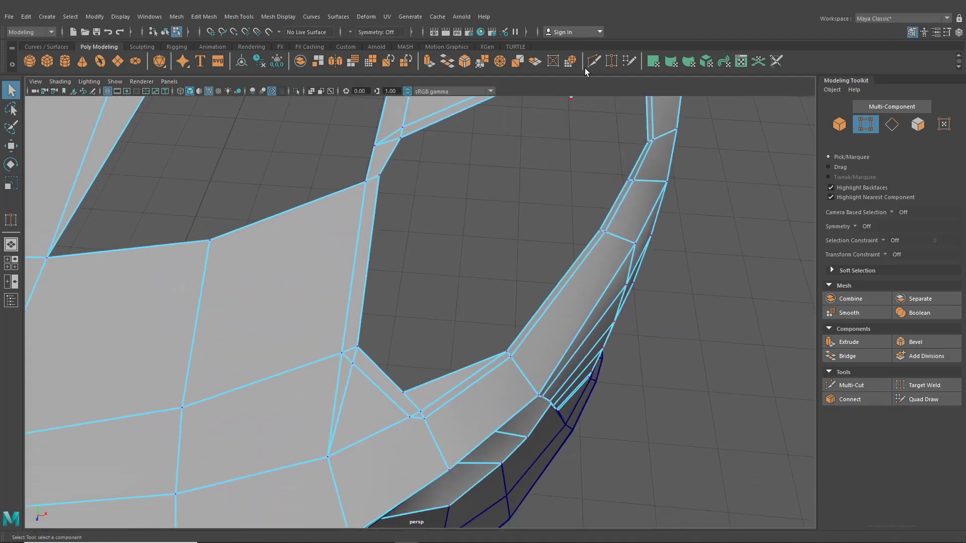
Target-weld the extra loop vertices near the headlight opening's lower inner corner into their neighbouring panel and bumper vertices
key(ctrl+shift+x)
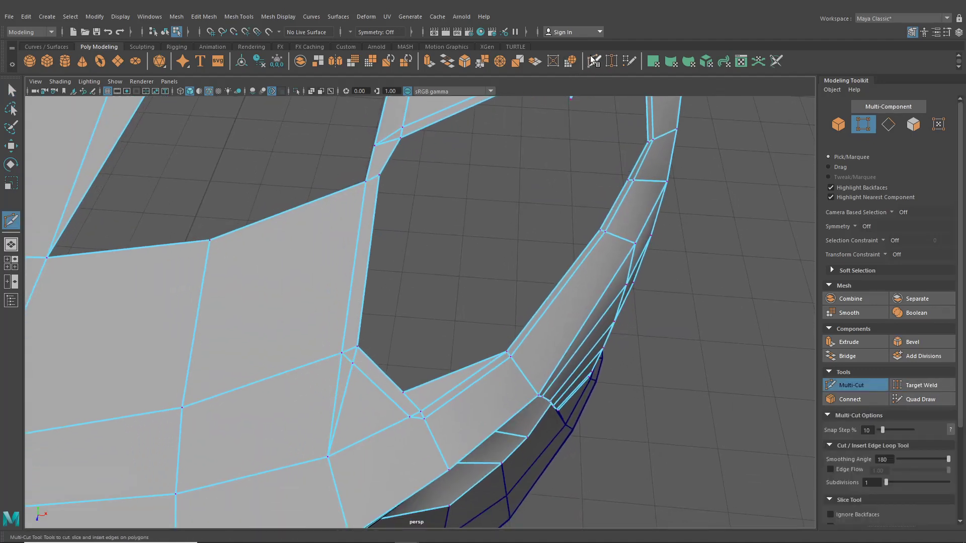
click(611, 61)
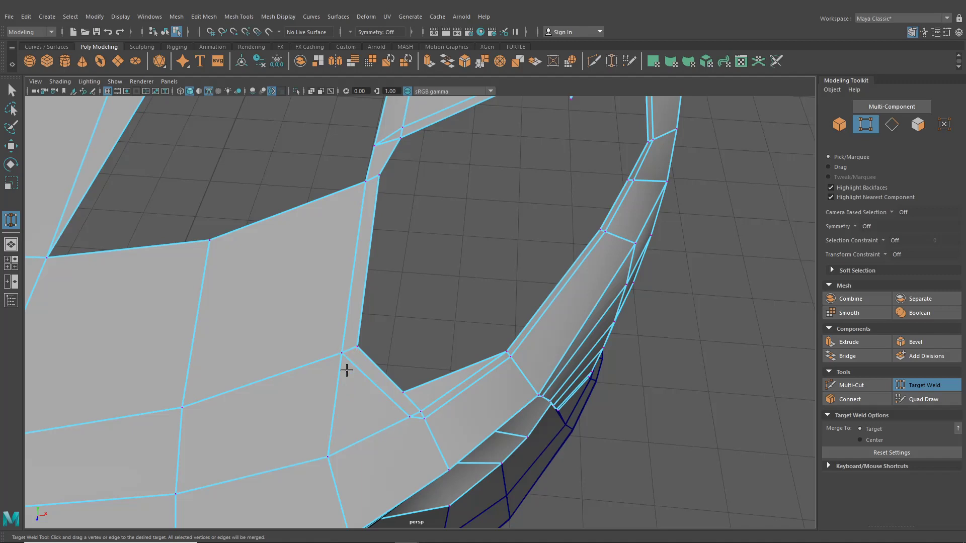
alt+middle_drag(389, 407, 397, 373)
drag(411, 376, 410, 376)
alt+middle_drag(410, 380, 398, 370)
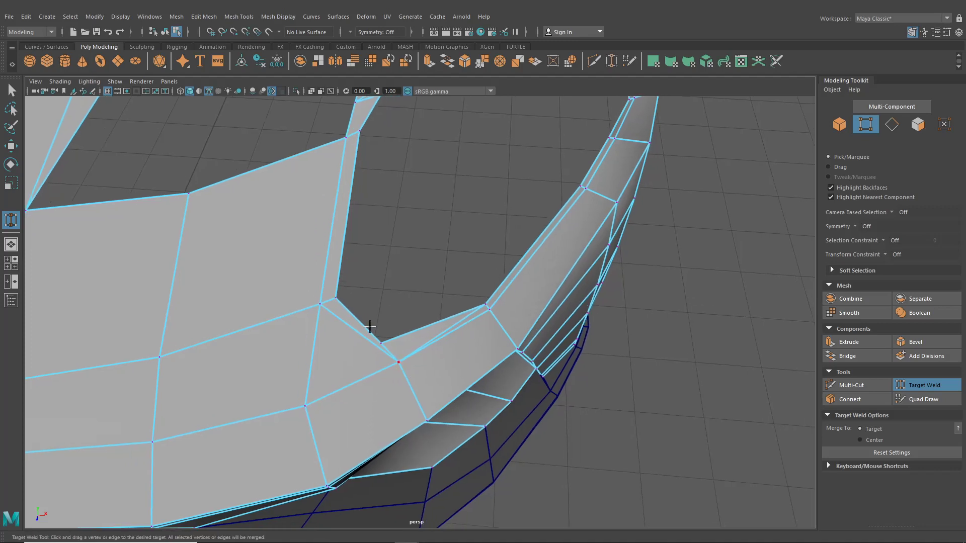
Delete the redundant doubled edge running along the headlight opening's lower border from the inner corner toward the bumper side
key(q)
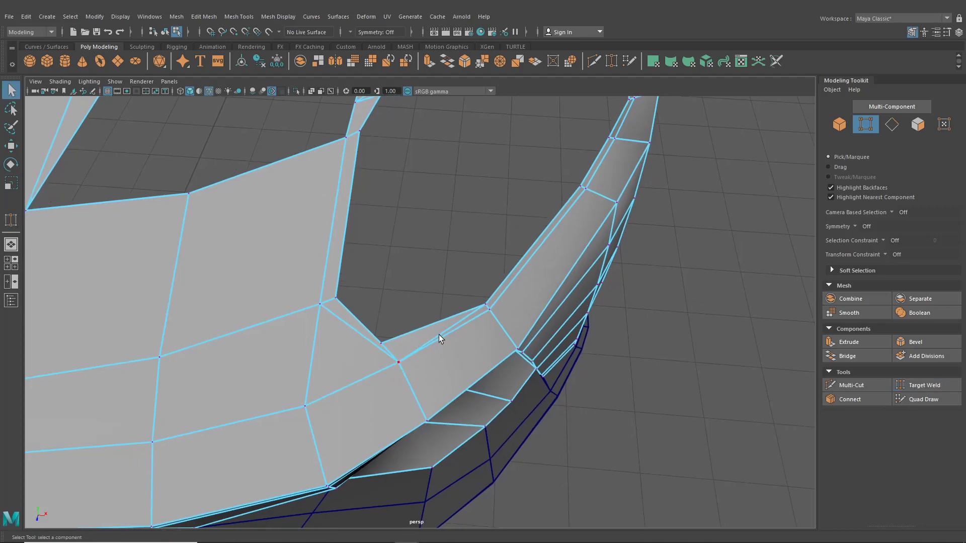
right_drag(438, 334, 438, 230)
click(455, 329)
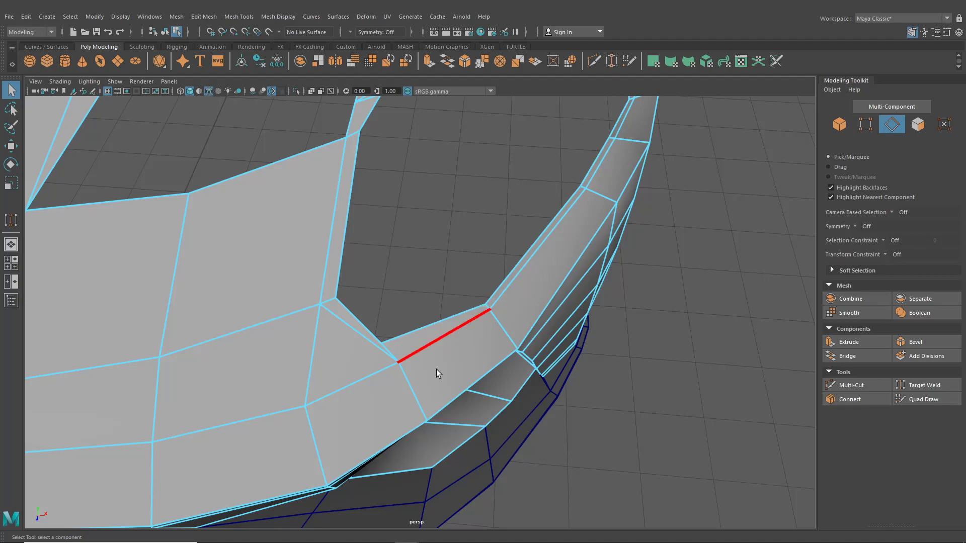
right_drag(405, 353, 367, 327)
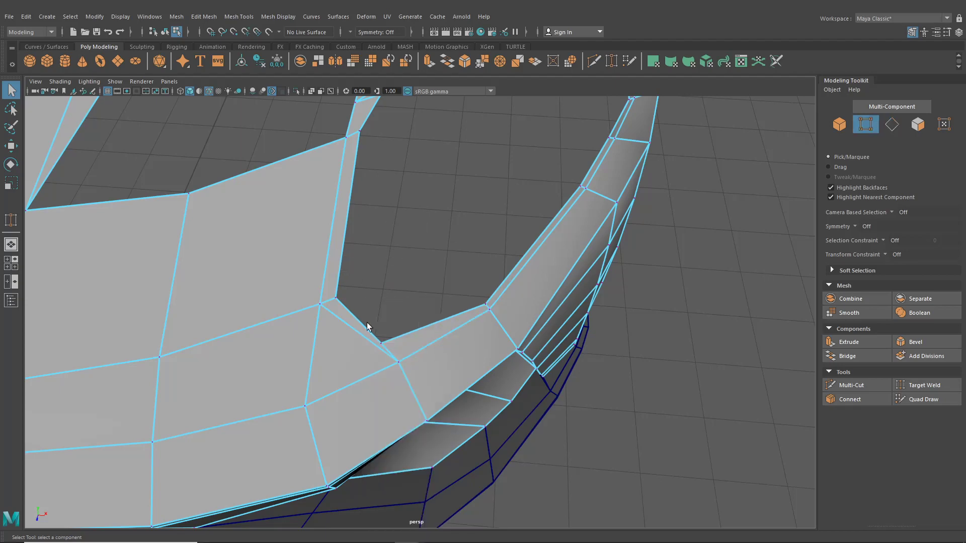
In the top view with X-Ray off, reposition the border vertices at the headlight opening's lower inner corner to follow the blueprint outline
click(383, 346)
key(space)
key(space)
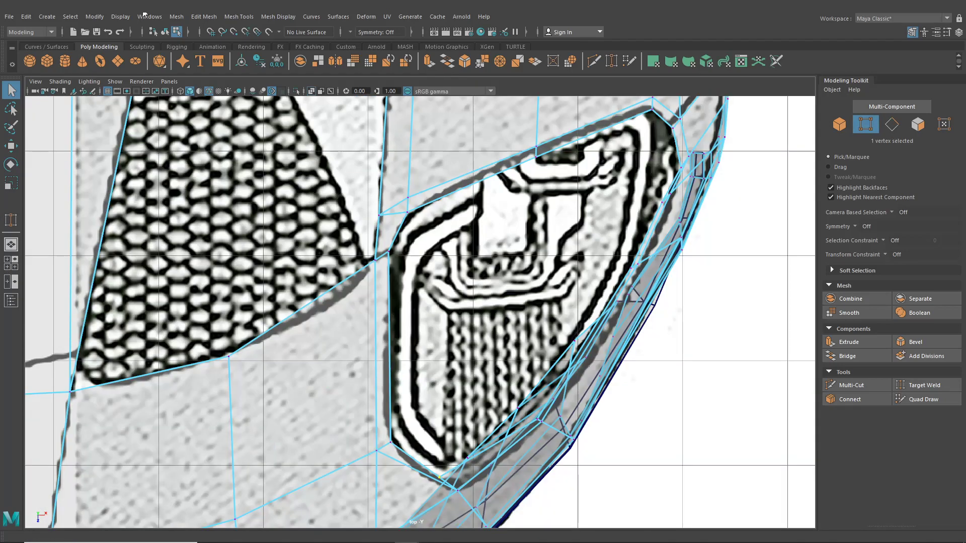
click(62, 84)
click(84, 183)
alt+middle_drag(298, 340, 263, 227)
click(11, 147)
drag(404, 365, 428, 367)
drag(335, 323, 354, 349)
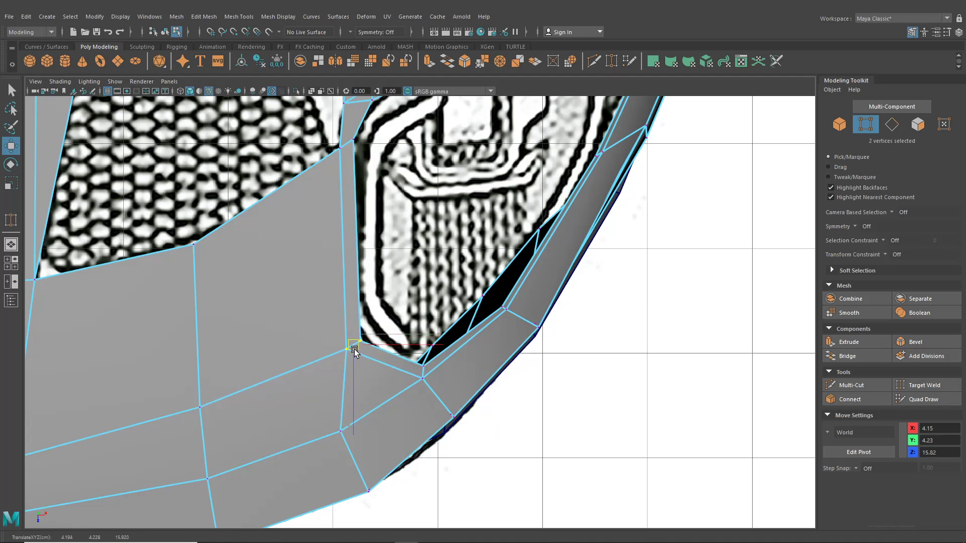
Using the Edge transform constraint, slide the vertex below the headlight opening's inner corner to X 4.22, Z 16.65, and switch the constraint off
click(340, 431)
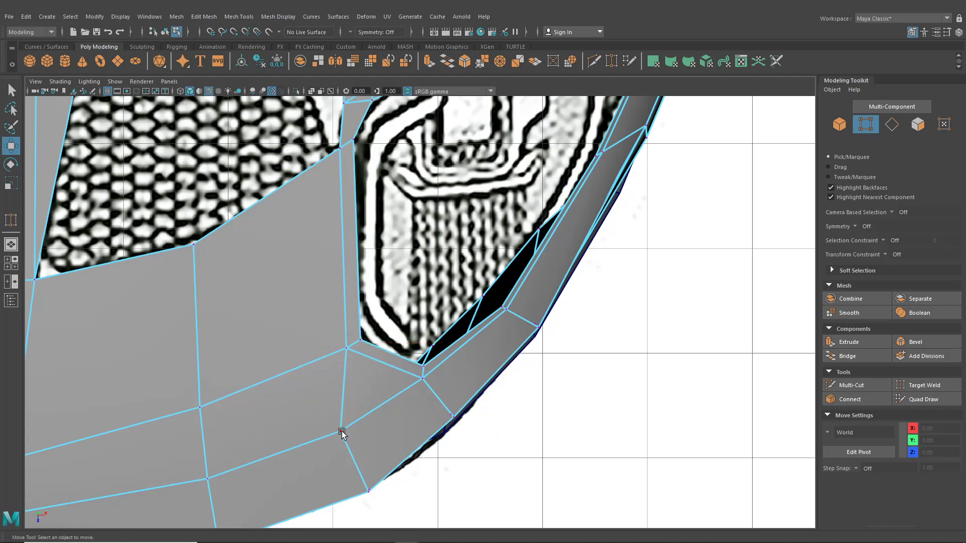
click(891, 255)
click(900, 270)
drag(413, 432, 436, 431)
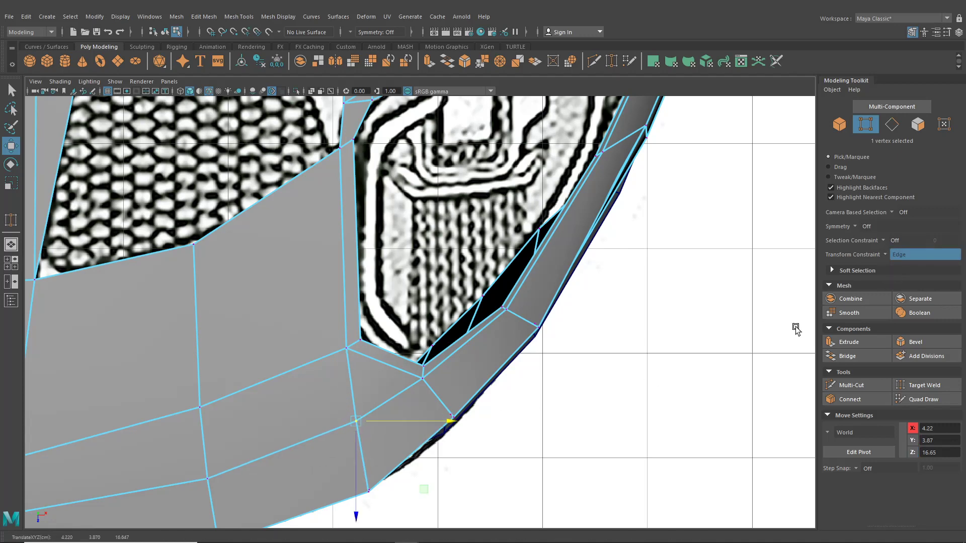
click(885, 255)
click(898, 261)
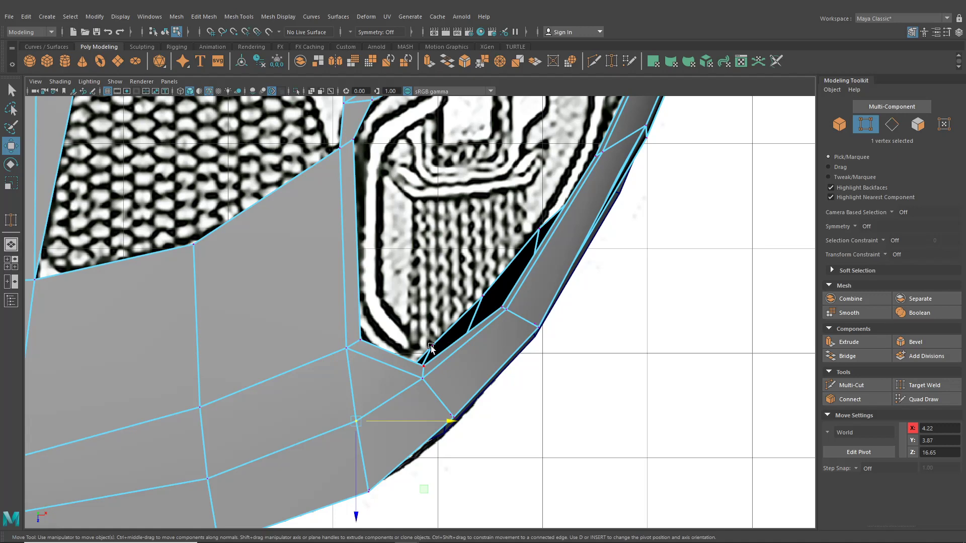
Examine the headlight opening's border vertices and supporting edges in the top and perspective views
click(502, 305)
alt+middle_drag(523, 304, 428, 424)
alt+middle_drag(480, 303, 472, 345)
alt+middle_drag(283, 250, 365, 278)
scroll(415, 286, up, 1)
alt+middle_drag(364, 279, 390, 272)
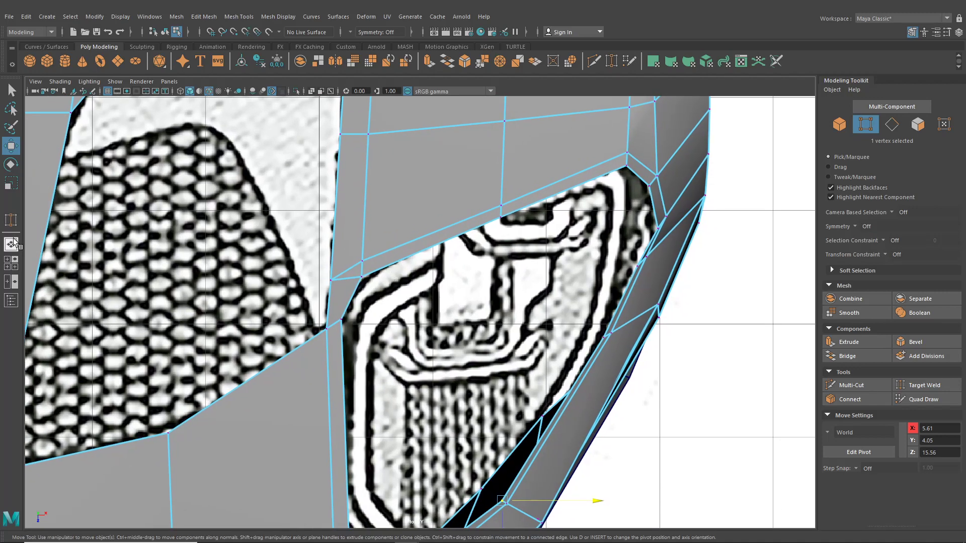
click(13, 241)
alt+drag(317, 303, 310, 286)
scroll(312, 292, up, 4)
alt+drag(334, 345, 363, 339)
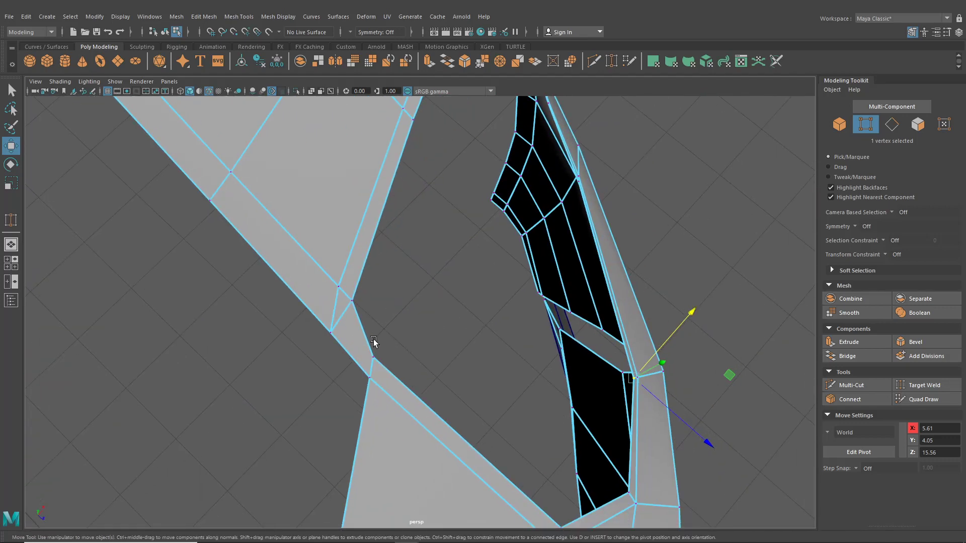
alt+drag(433, 259, 351, 269)
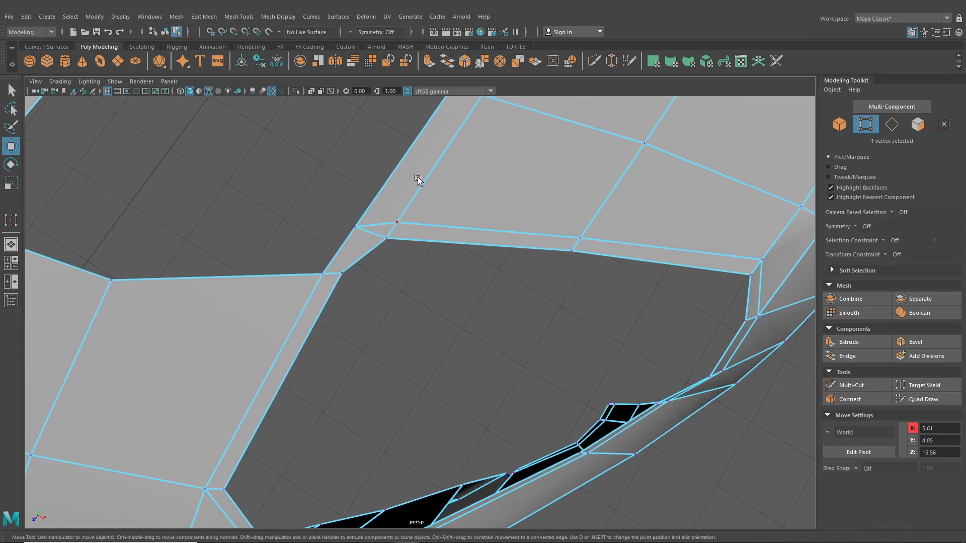
alt+drag(537, 209, 572, 192)
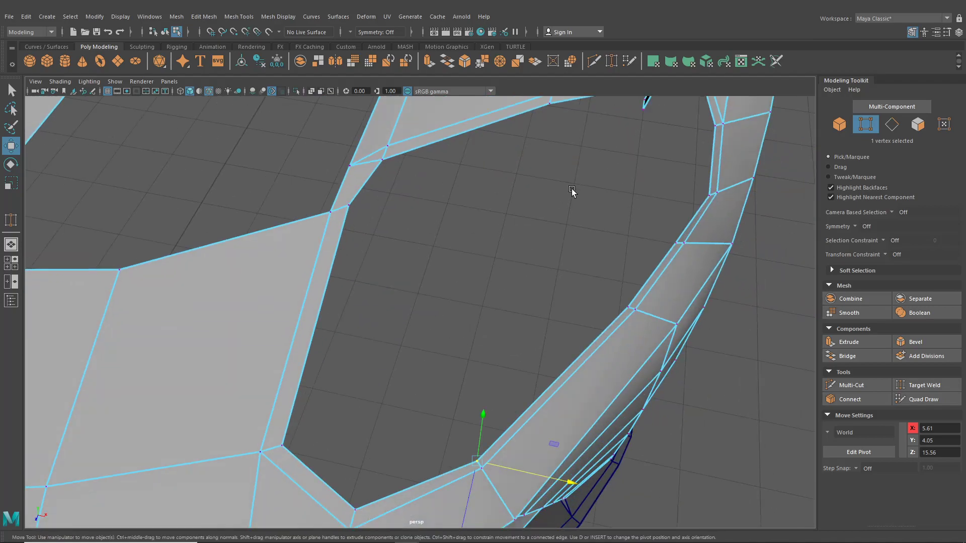
Inspect the overall shape of the hood, fender and bumper mesh from several angles in perspective, in object mode
alt+right_drag(571, 192, 528, 222)
alt+drag(527, 223, 559, 235)
click(678, 261)
scroll(411, 240, up, 3)
scroll(359, 241, down, 2)
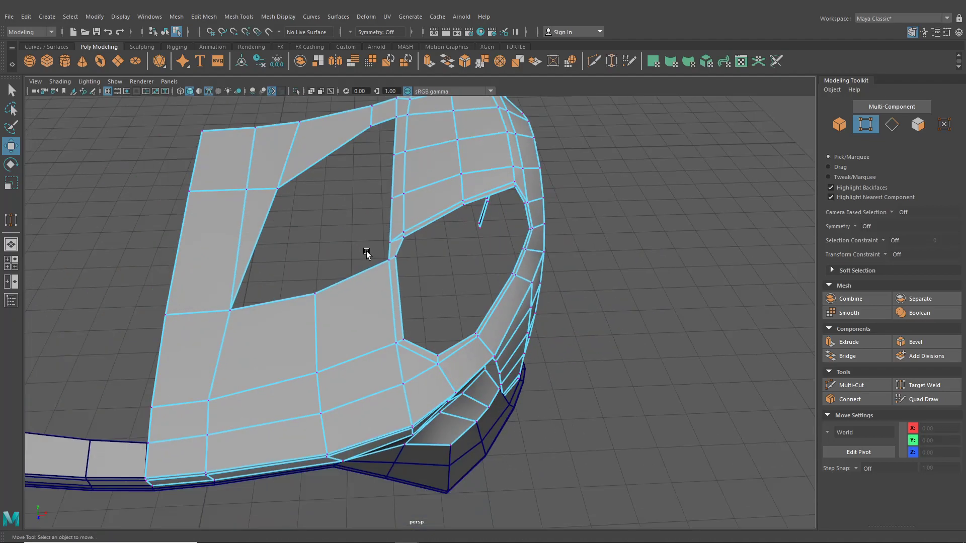
scroll(373, 257, down, 5)
alt+drag(374, 272, 362, 238)
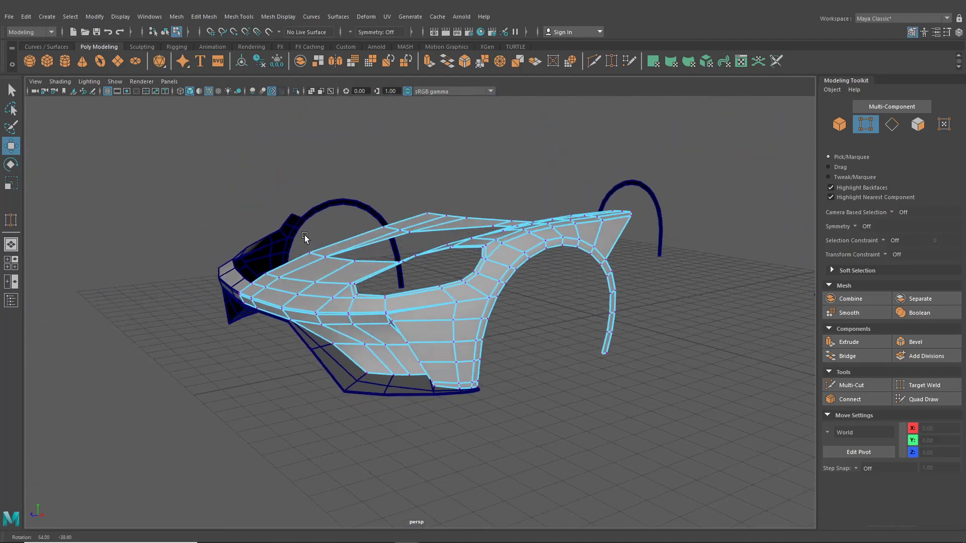
click(165, 32)
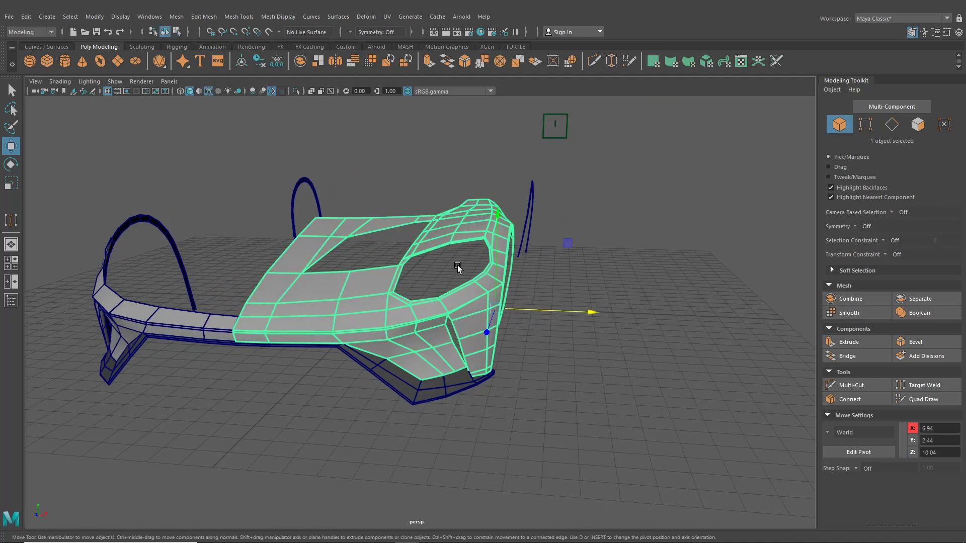
scroll(452, 268, up, 4)
click(452, 268)
alt+drag(452, 267, 407, 231)
click(407, 231)
In the top view, cut an edge across the hood from the middle of the vent opening's slanted border to the centre line
click(10, 262)
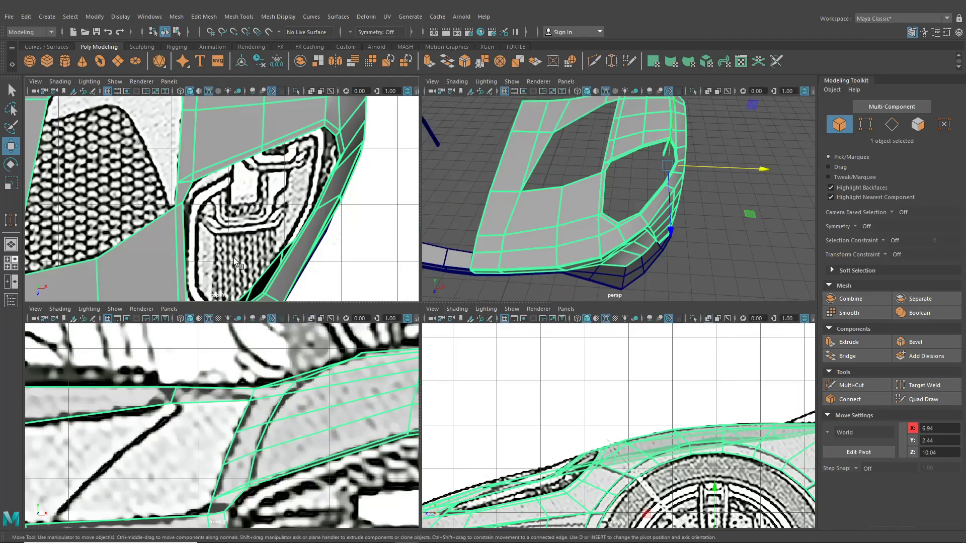
key(space)
scroll(282, 266, down, 7)
alt+middle_drag(287, 274, 308, 301)
scroll(346, 207, up, 2)
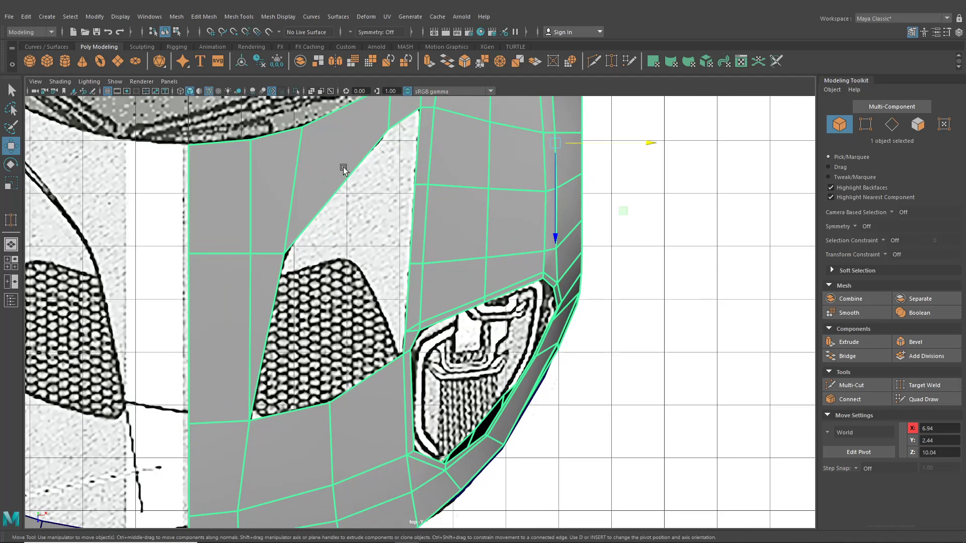
alt+middle_drag(344, 167, 352, 197)
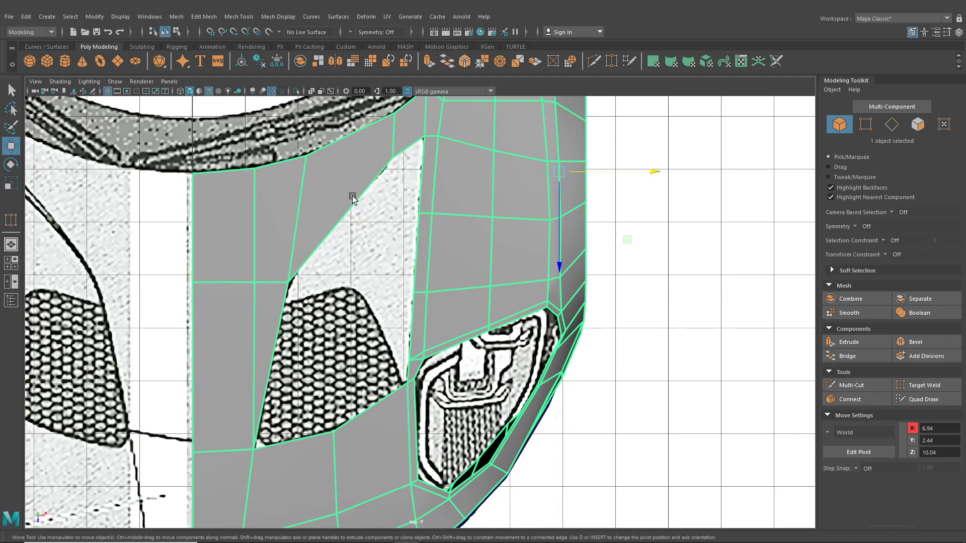
alt+middle_drag(450, 191, 471, 239)
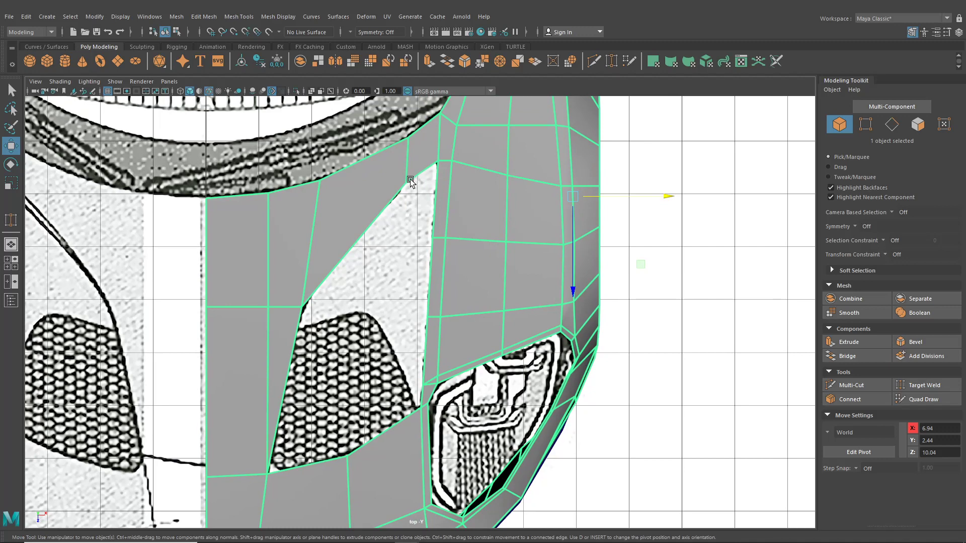
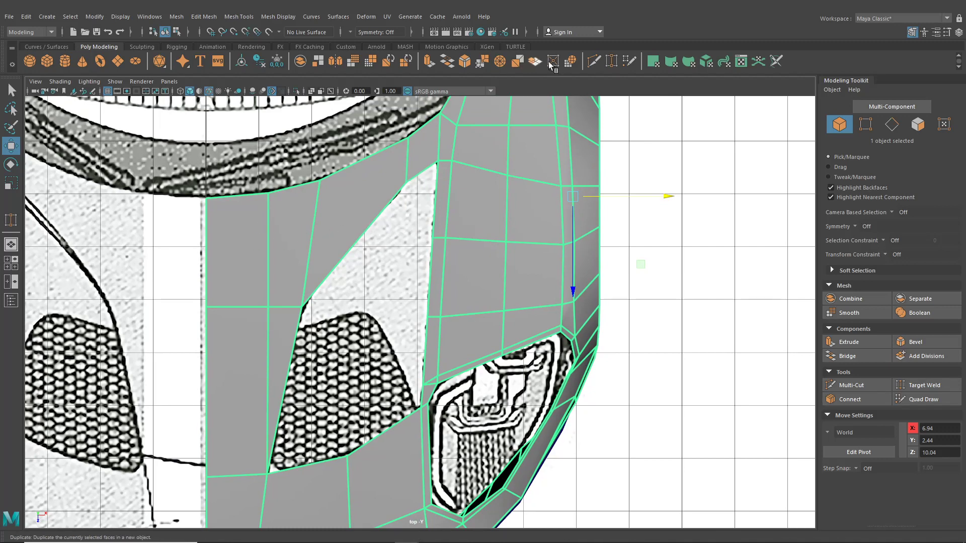
click(590, 63)
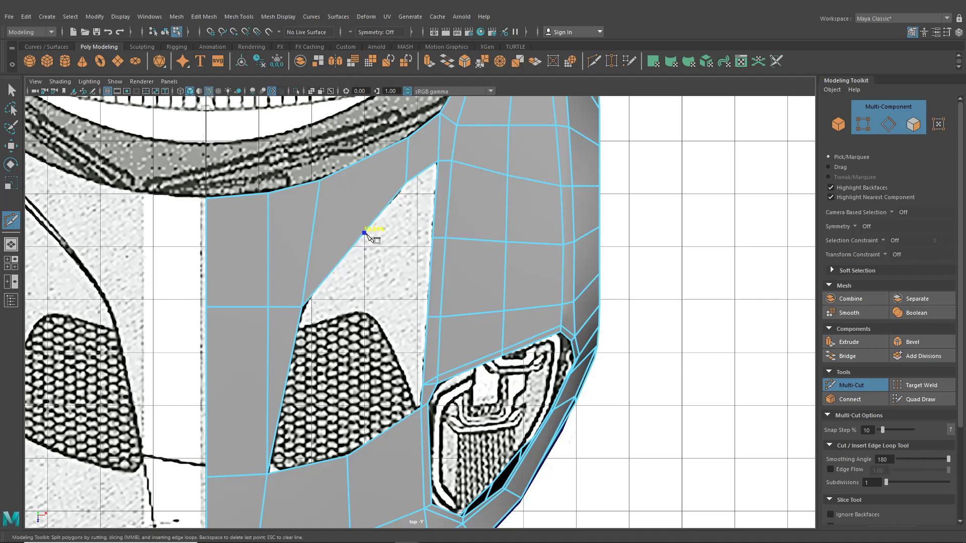
click(309, 257)
click(268, 243)
click(206, 245)
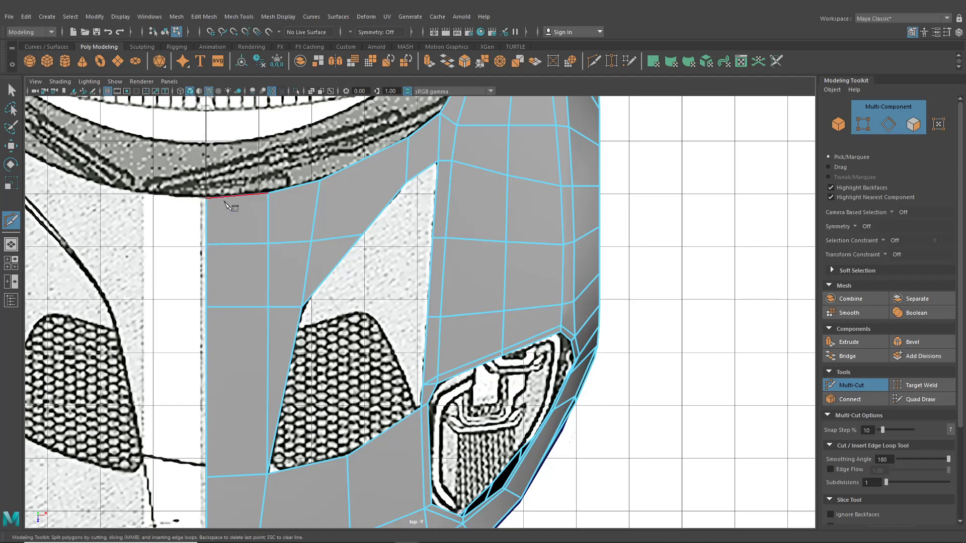
Using the Edge constraint, slide the fender's two inner-border vertices above the headlight to Z 12.16 and the neighbouring row vertex to Z 12.15
alt+middle_drag(343, 291, 346, 251)
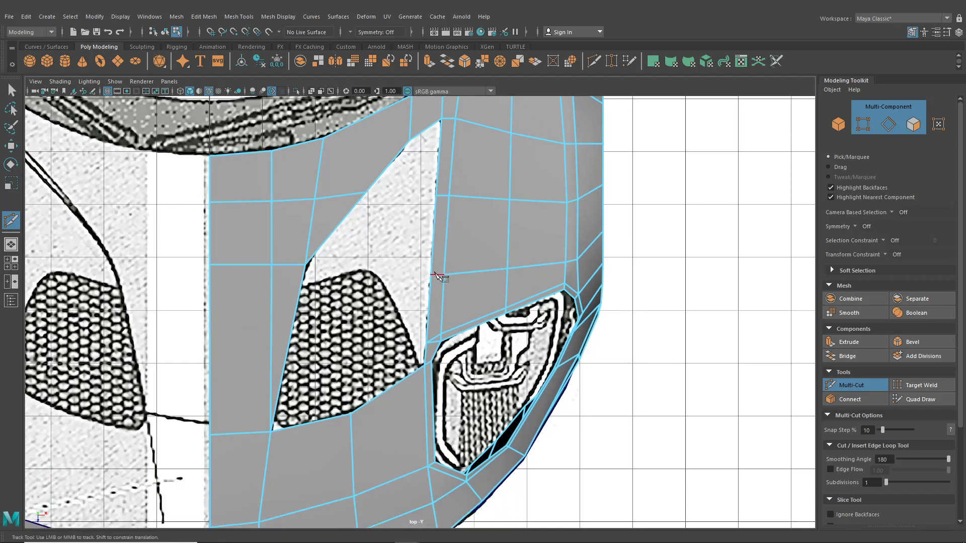
key(w)
right_drag(449, 248, 409, 254)
drag(410, 254, 448, 295)
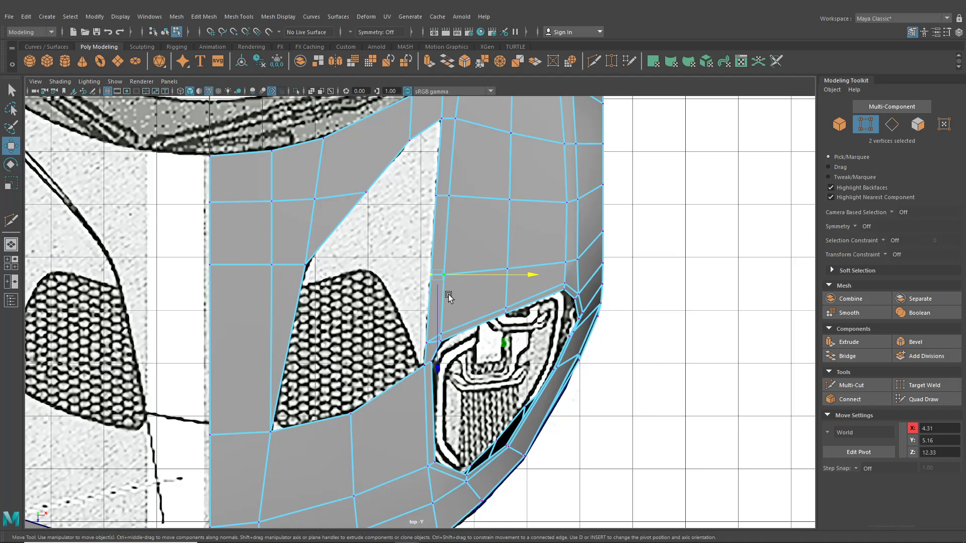
click(895, 254)
click(913, 272)
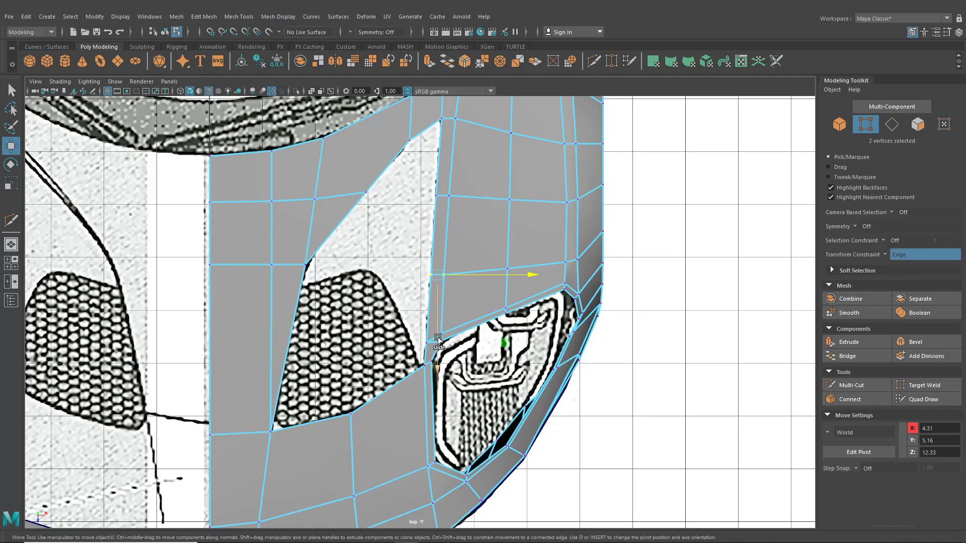
middle_drag(438, 338, 440, 328)
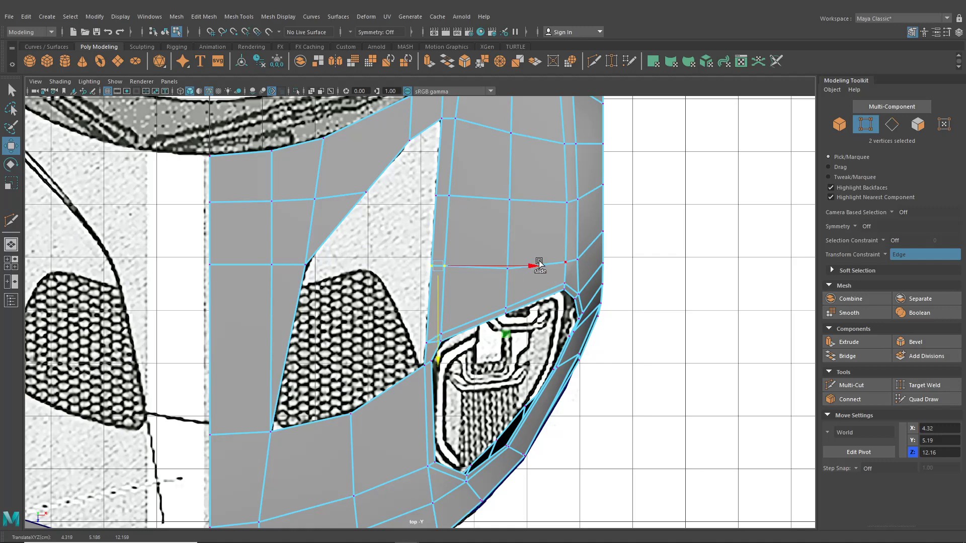
click(507, 267)
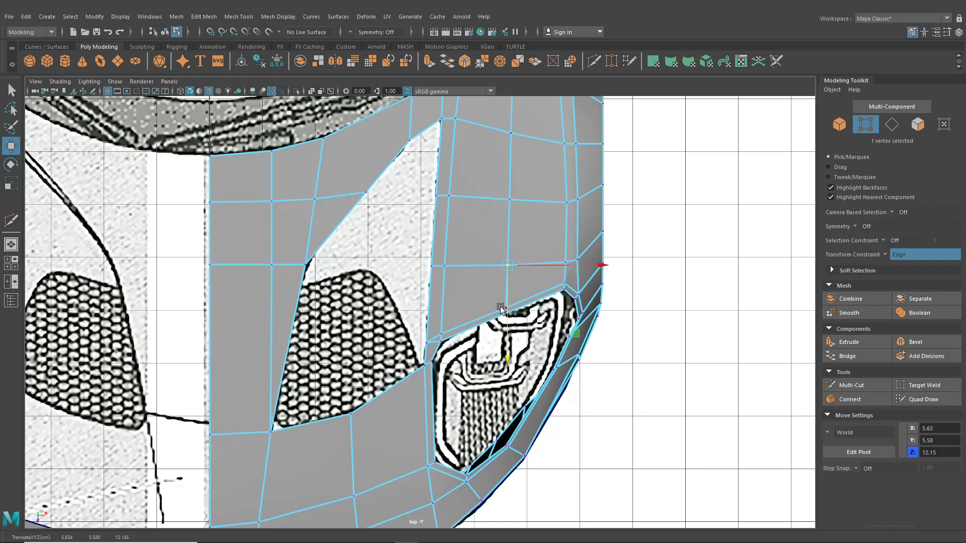
With X-Ray on, cut an edge along the blueprint's hood line from just above the vent opening's lower inner corner to the centre line
alt+middle_drag(469, 319, 461, 293)
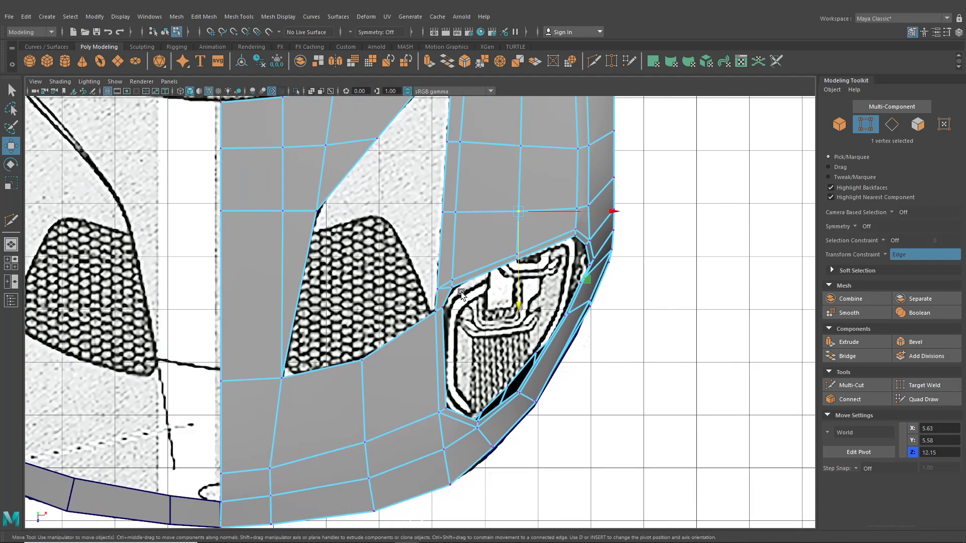
click(592, 62)
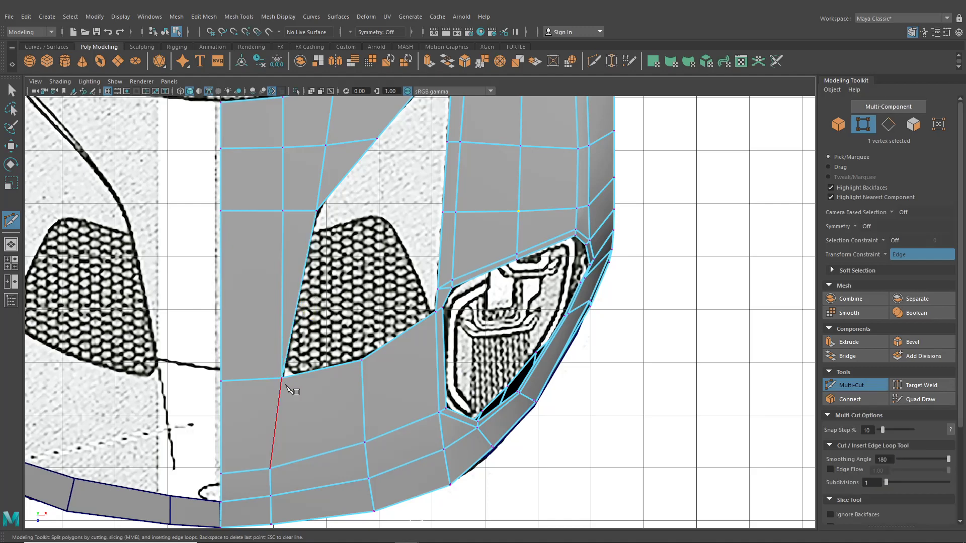
click(60, 81)
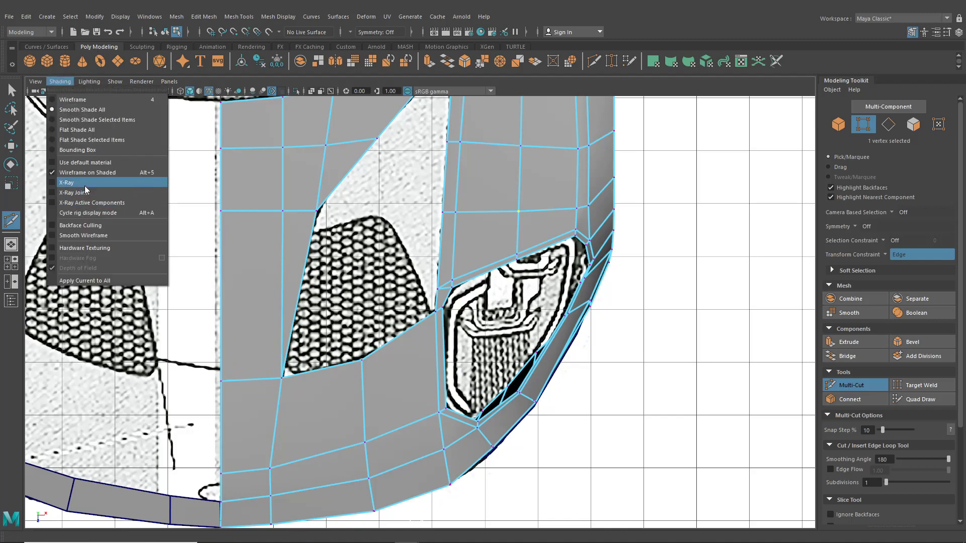
click(67, 183)
scroll(319, 302, up, 4)
click(318, 301)
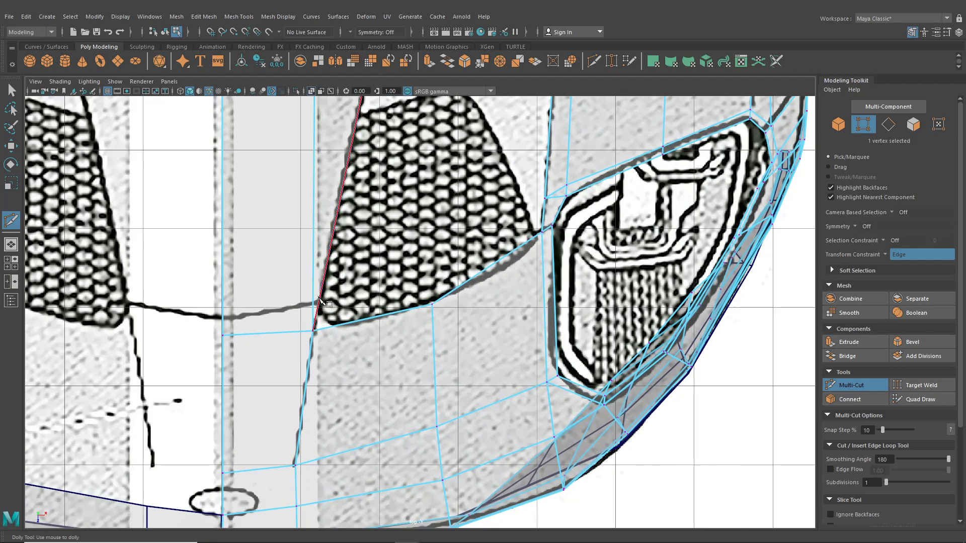
click(235, 328)
key(Return)
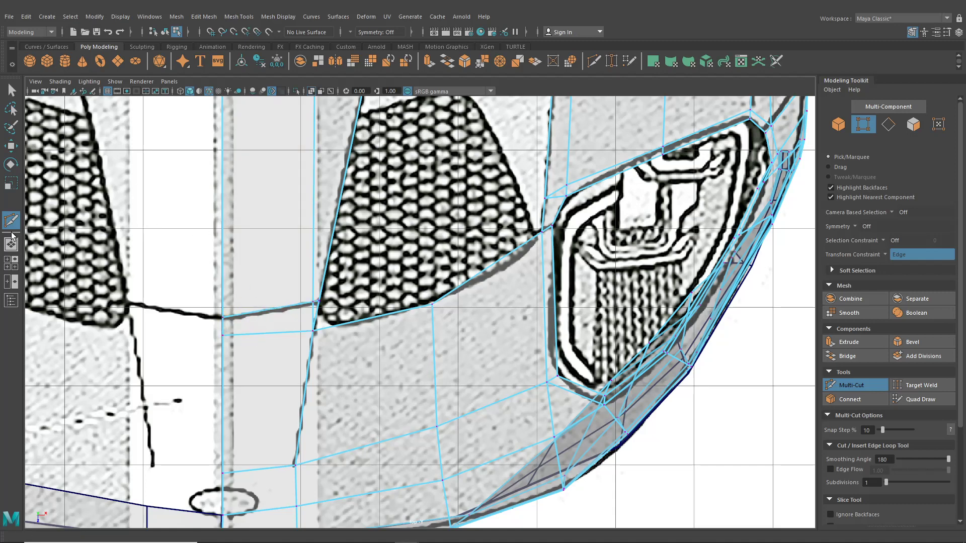
Target Weld the end vertex of the new hood cut onto the vertex at the vent opening's lower inner corner
alt+middle_drag(606, 100, 611, 107)
click(611, 61)
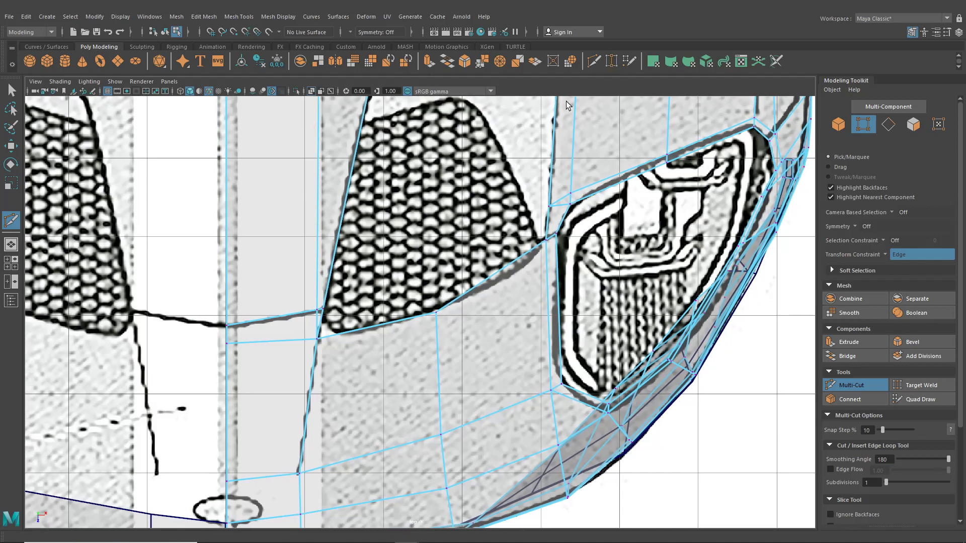
drag(320, 309, 322, 308)
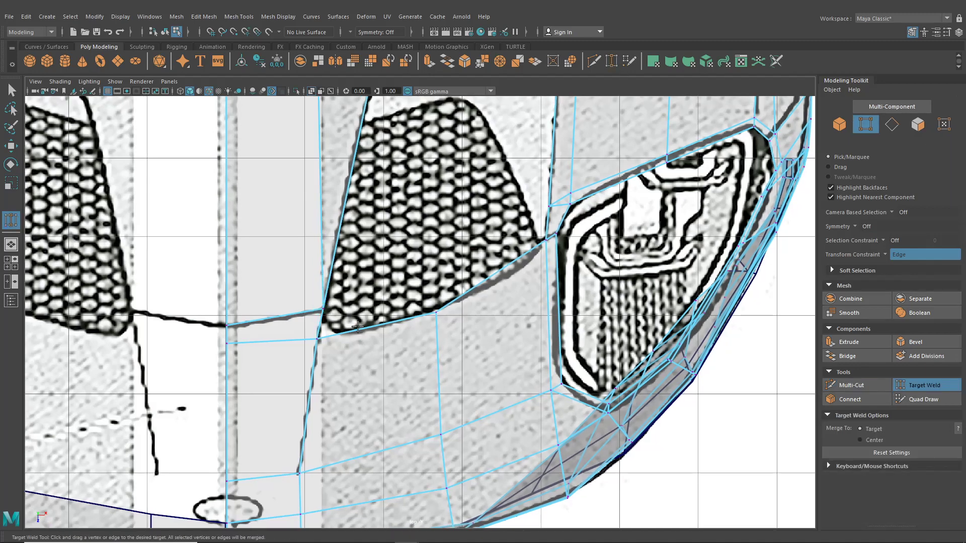
alt+middle_drag(357, 327, 368, 420)
alt+right_drag(368, 420, 306, 322)
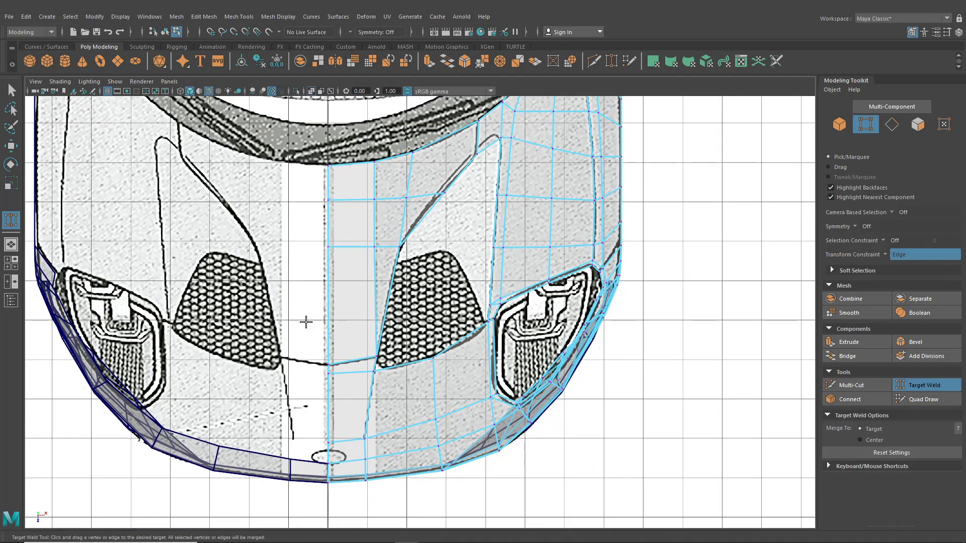
Slide the three hood vertices beside the centre line along their edges into a straight column, the windshield-border vertex to X 1.23
click(10, 146)
scroll(407, 250, up, 5)
click(349, 206)
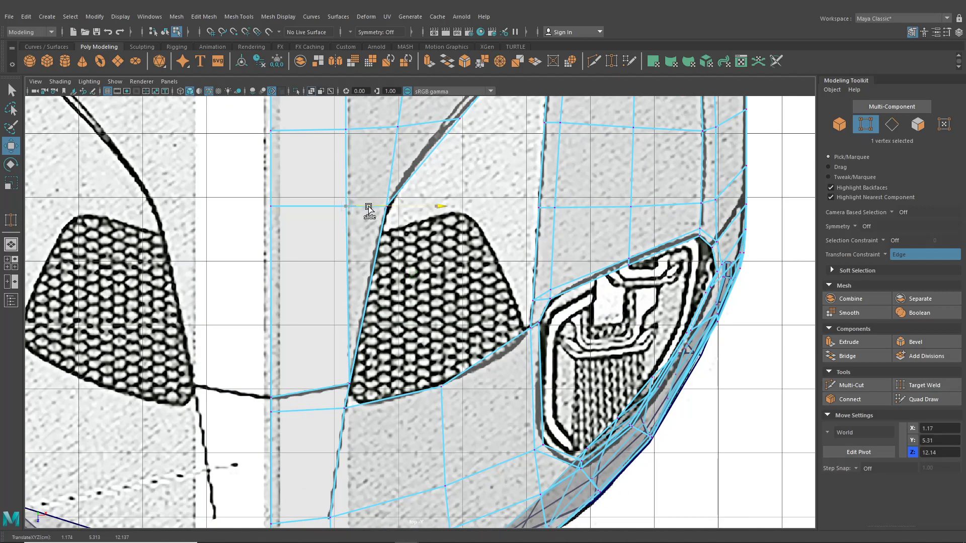
drag(364, 129, 366, 129)
alt+middle_drag(365, 129, 377, 253)
click(360, 194)
drag(377, 196, 392, 196)
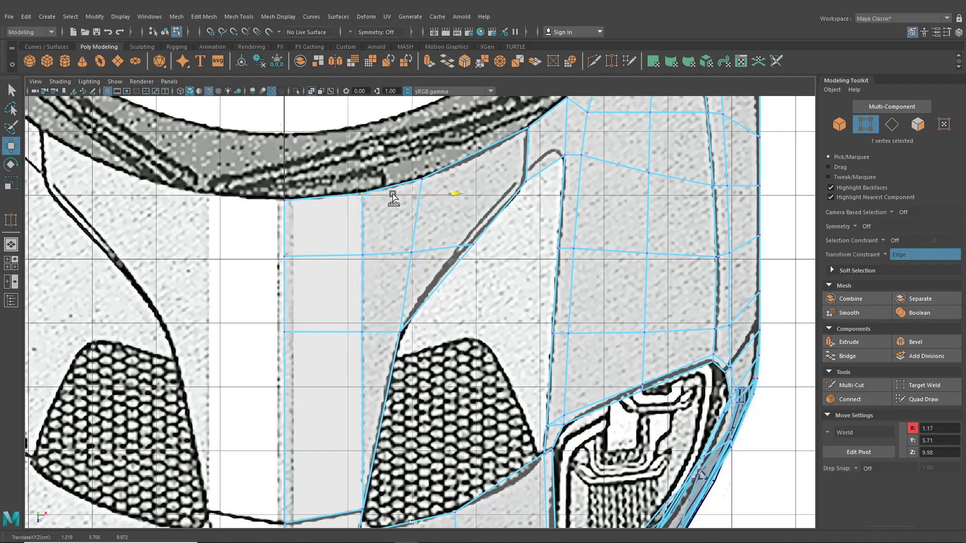
In the perspective view, bridge the two facing border edges at the vent opening's narrow windshield end
click(11, 244)
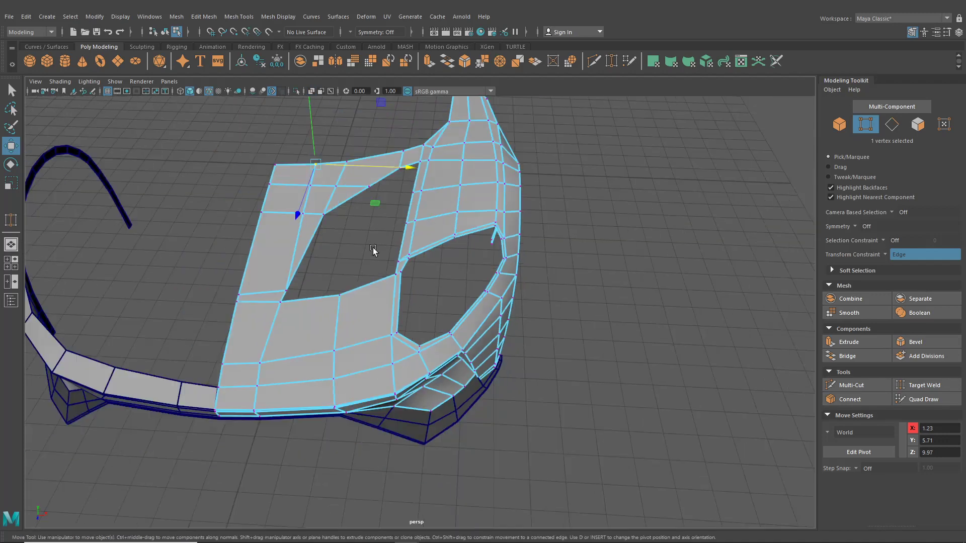
alt+drag(373, 249, 337, 255)
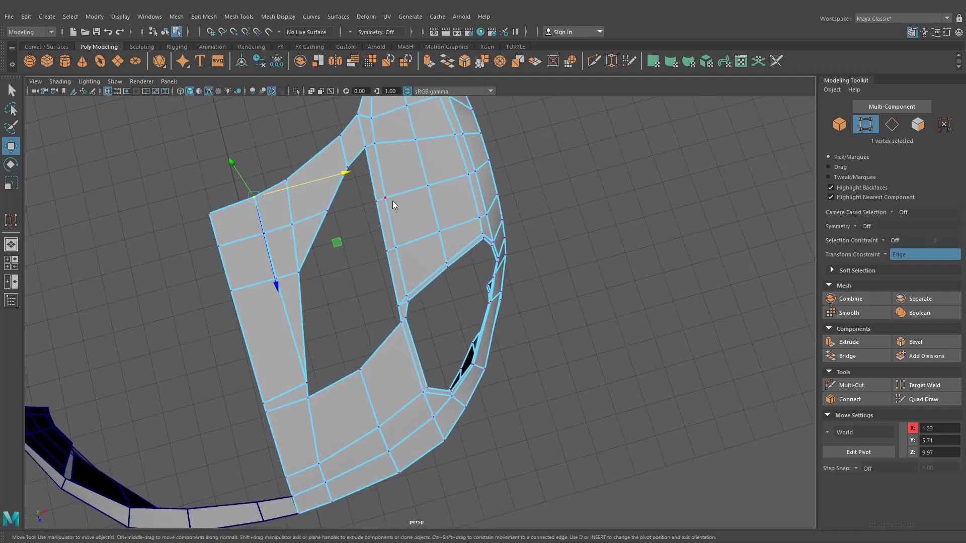
click(375, 175)
shift+click(333, 187)
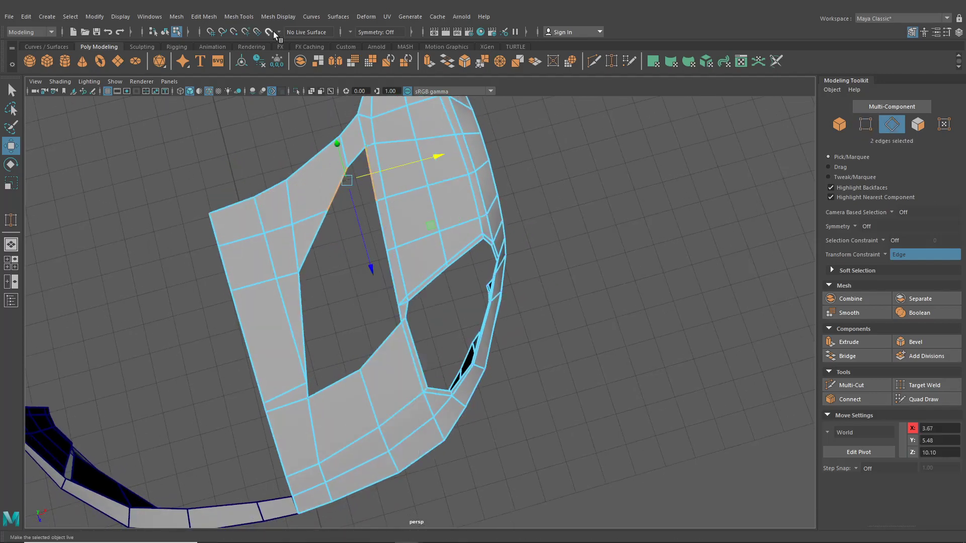
click(239, 17)
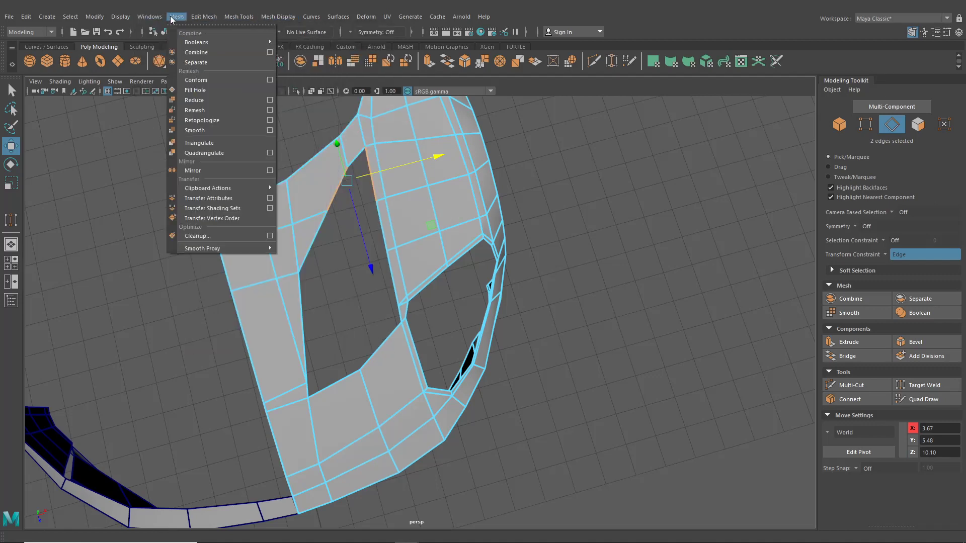
click(226, 62)
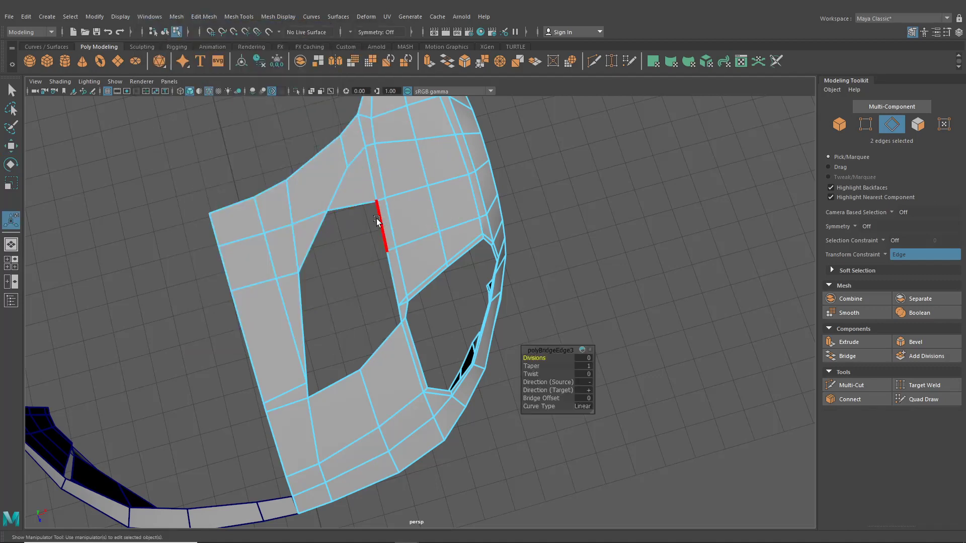
Bridge the next three pairs of facing border edges across the vent opening, ending with the short edges beside the headlight
click(376, 218)
shift+click(323, 230)
key(g)
click(379, 281)
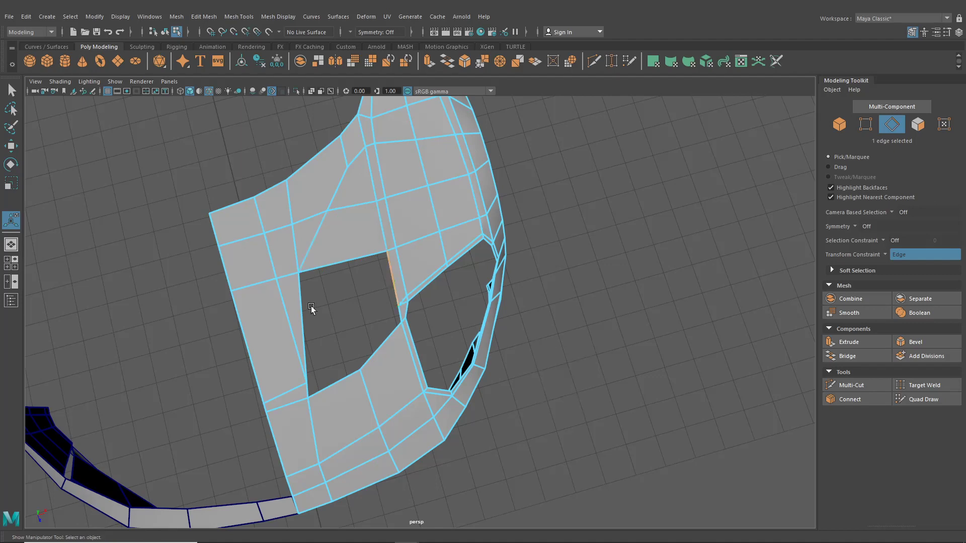
shift+click(298, 308)
key(g)
scroll(386, 326, up, 3)
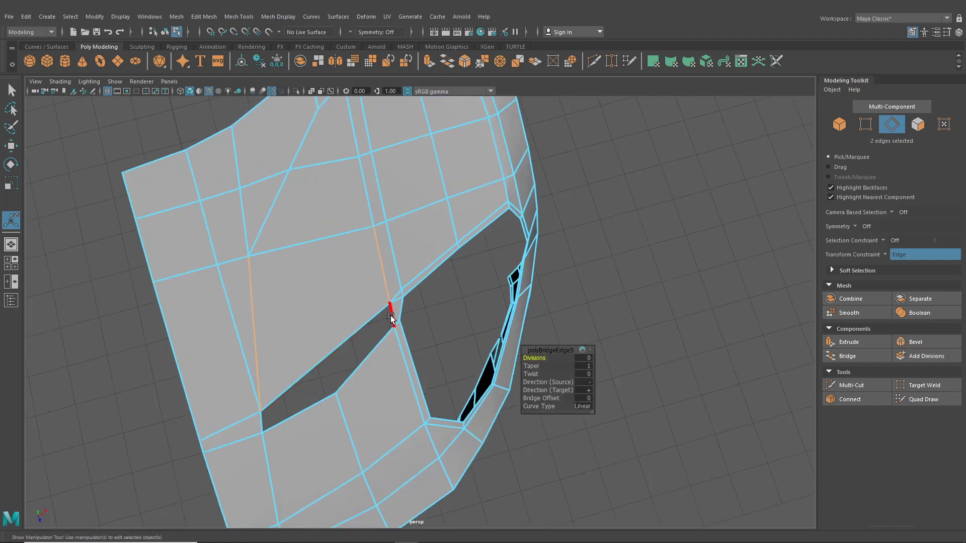
click(391, 313)
key(g)
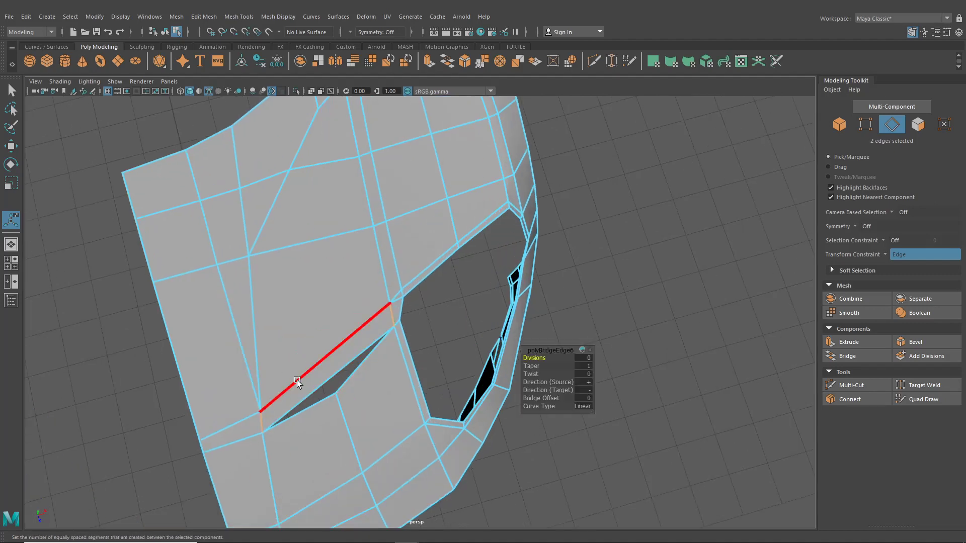
Extrude the four bridged vent faces inward with Local Translate Z -0.203 and scale them narrower across the hood
alt+drag(297, 381, 348, 289)
right_drag(372, 245, 367, 267)
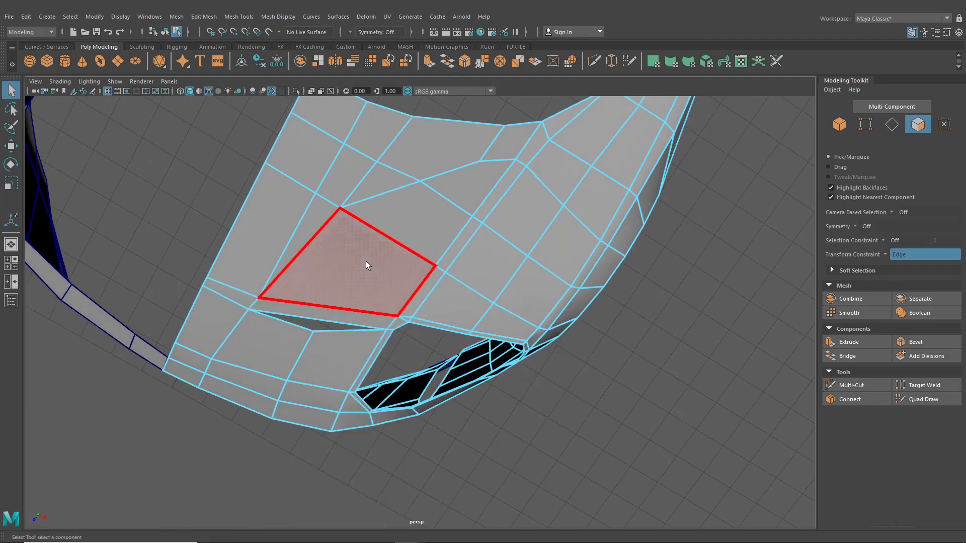
click(324, 316)
shift+click(423, 235)
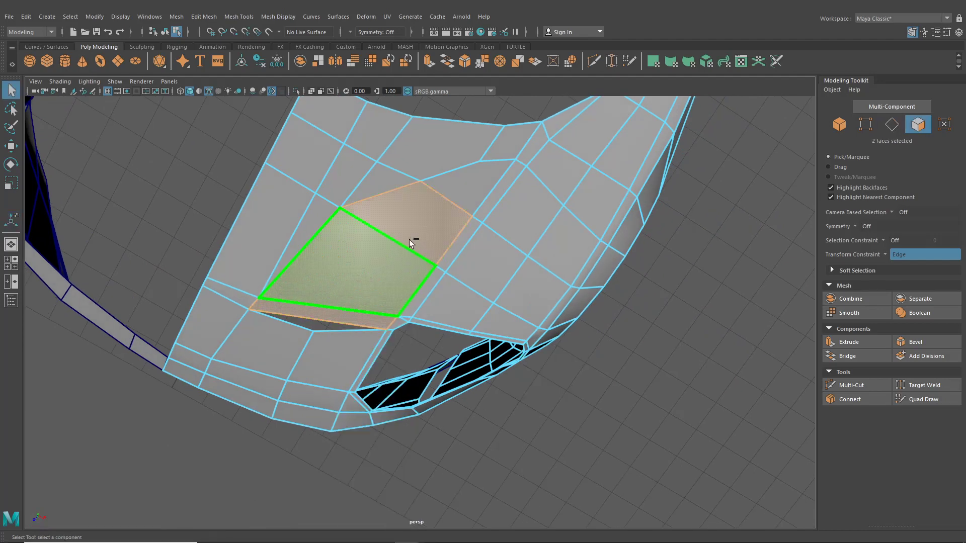
shift+click(408, 240)
key(ctrl+e)
alt+drag(446, 205, 354, 171)
alt+middle_drag(350, 166, 397, 179)
drag(346, 185, 351, 200)
alt+drag(221, 259, 447, 297)
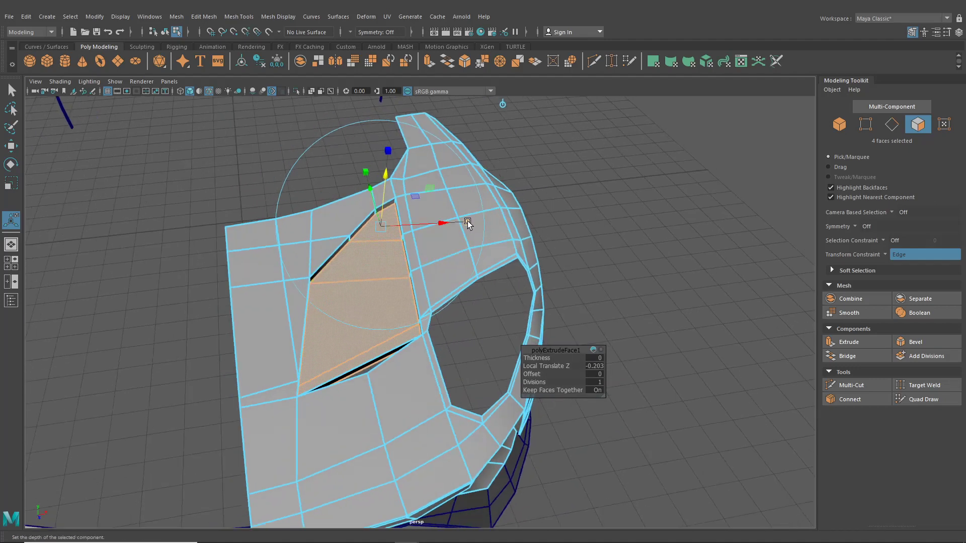
drag(467, 222, 458, 222)
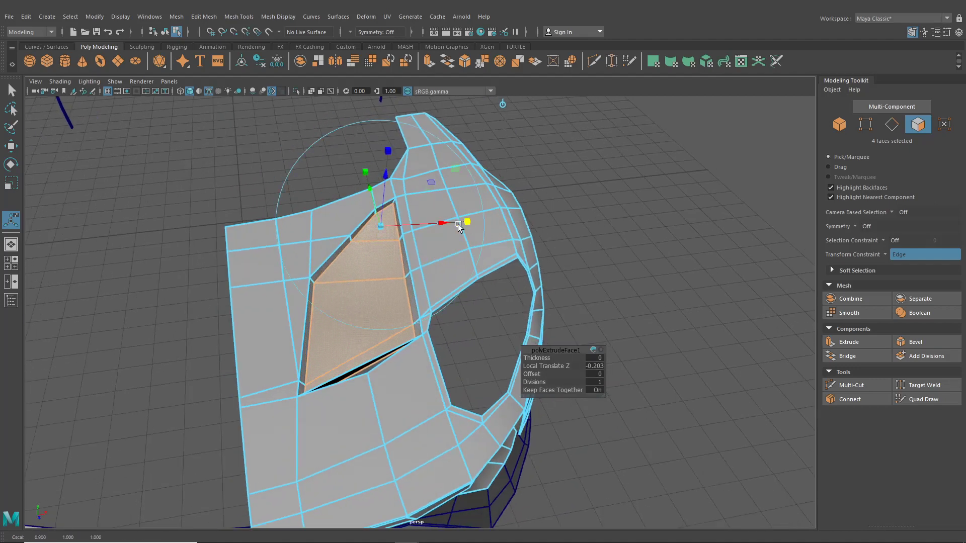
In the top view, turn off the transform constraint and move the recess's inner middle vertex to the grille's upper inner corner, X 1.79, Z 12.54
click(14, 261)
right_drag(260, 203, 214, 205)
alt+middle_drag(236, 205, 294, 233)
scroll(294, 232, up, 1)
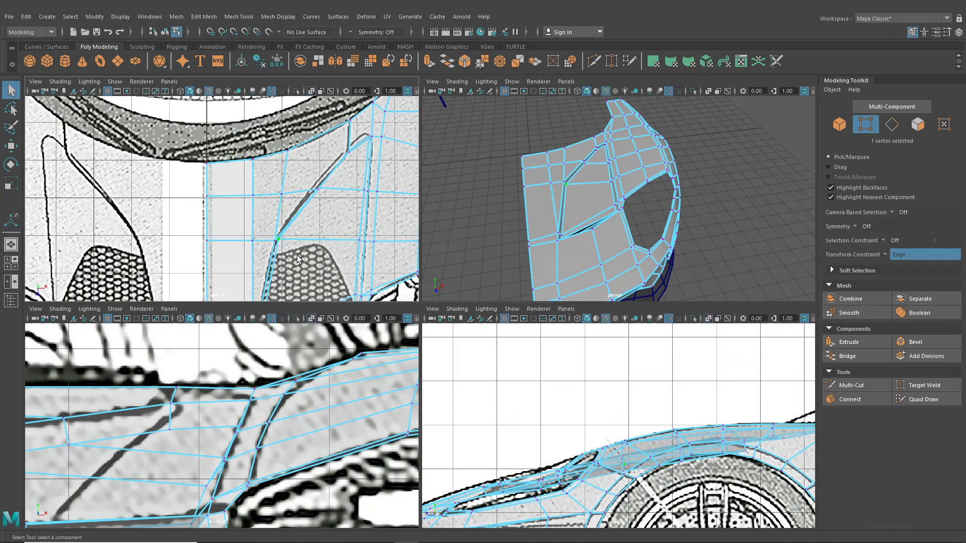
key(space)
scroll(379, 308, up, 3)
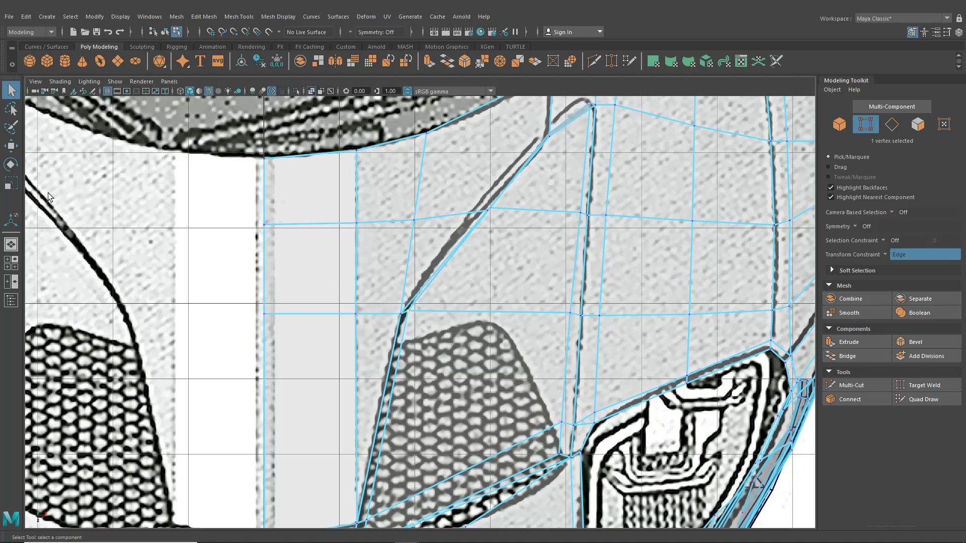
click(11, 146)
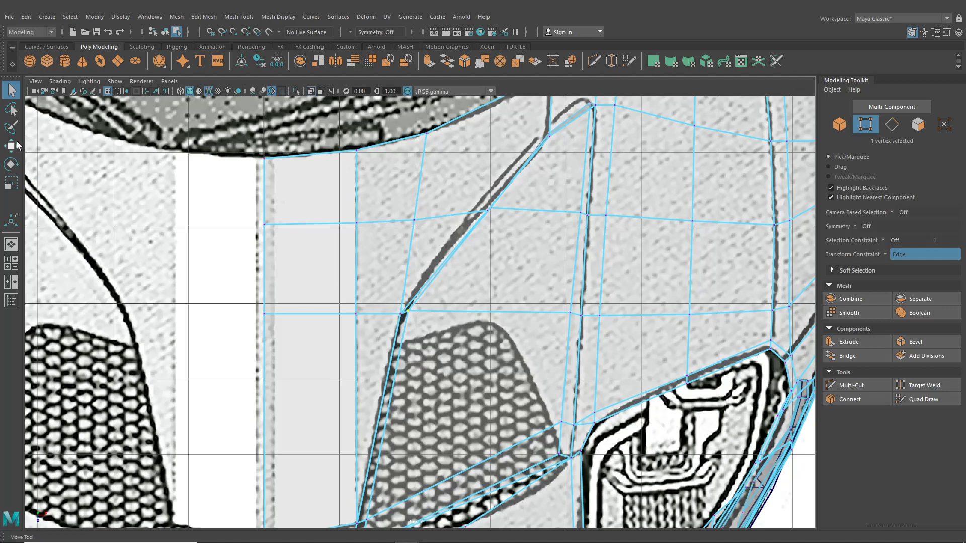
click(890, 251)
click(899, 256)
click(896, 256)
click(901, 261)
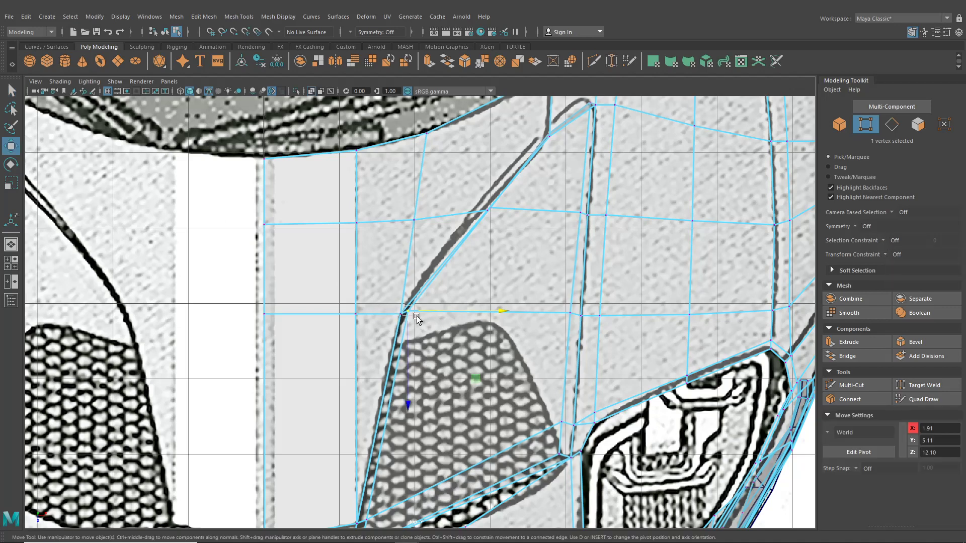
drag(417, 318, 401, 348)
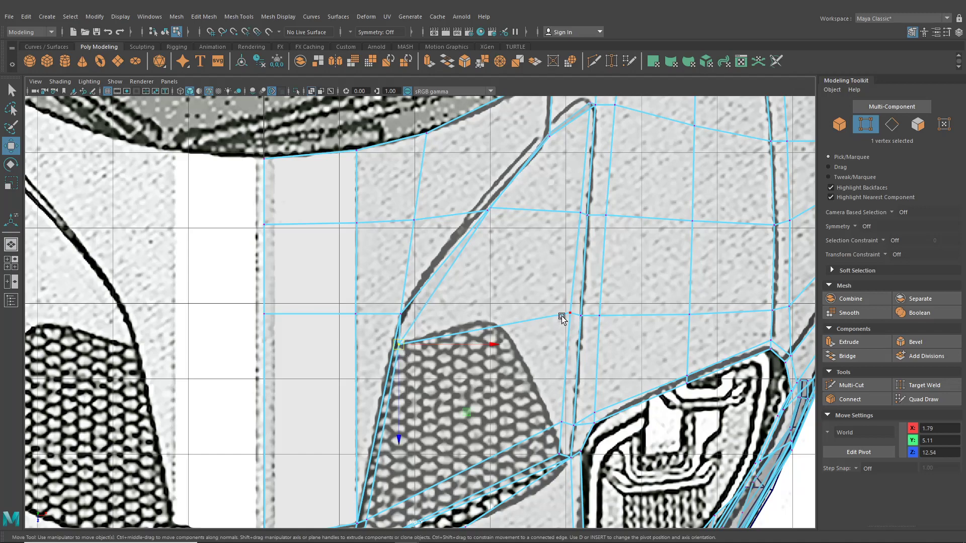
Move the recess floor's outer vertices onto the grille outline: one to its upper outer corner, the other to X 3.85, Z 13.64
click(562, 318)
middle_drag(562, 318, 494, 322)
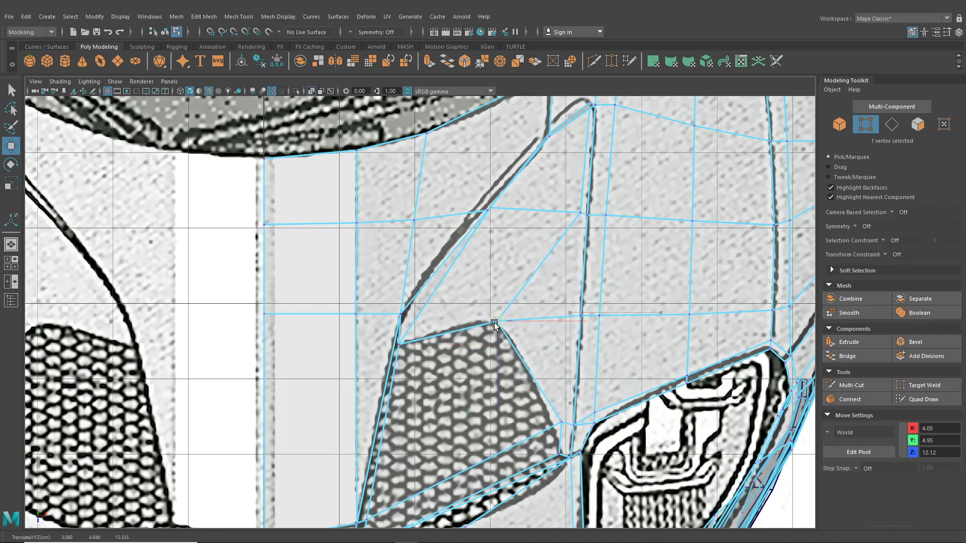
click(563, 425)
alt+middle_drag(549, 249, 526, 295)
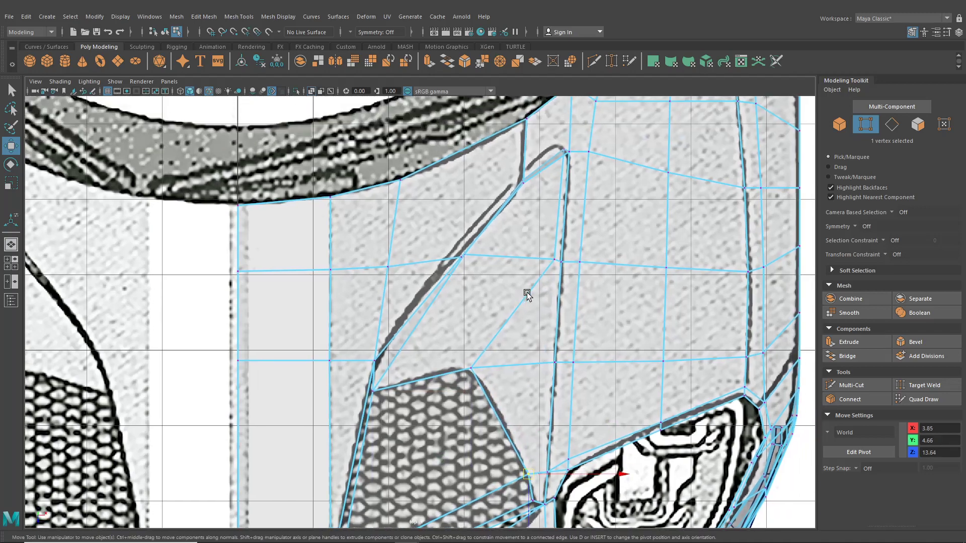
Fit the recess floor's windshield-end vertices inside the vent outline, moving the tip vertex to X 4.33, Z 9.51
drag(554, 265, 469, 271)
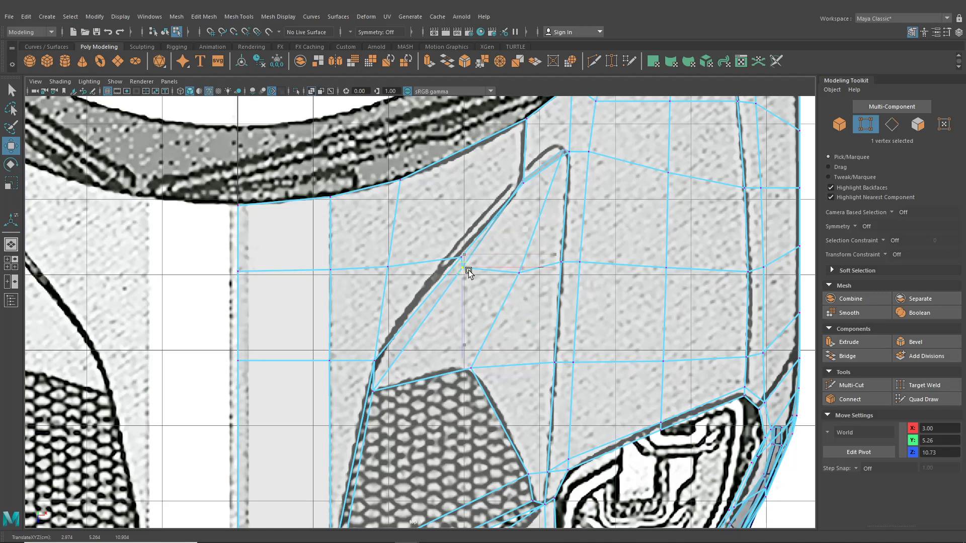
click(528, 177)
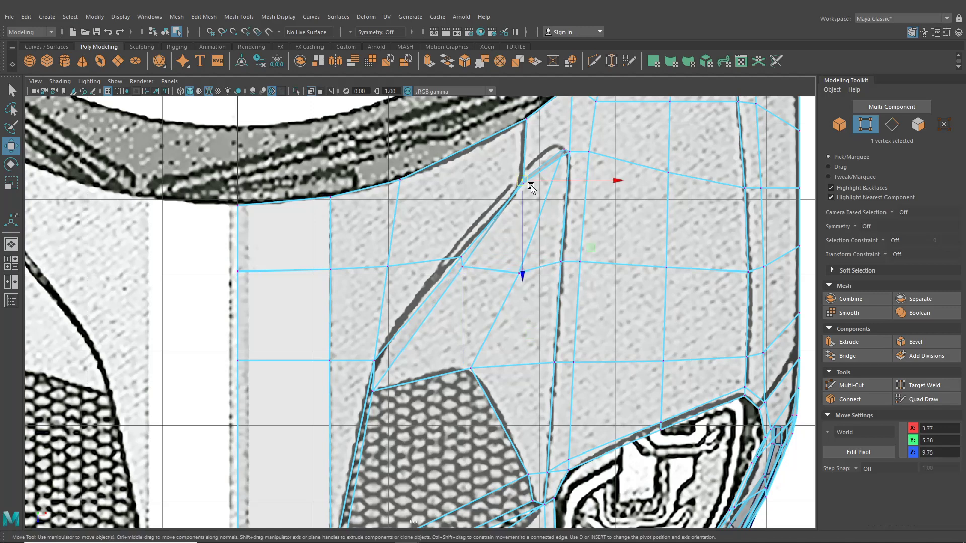
drag(529, 182, 561, 169)
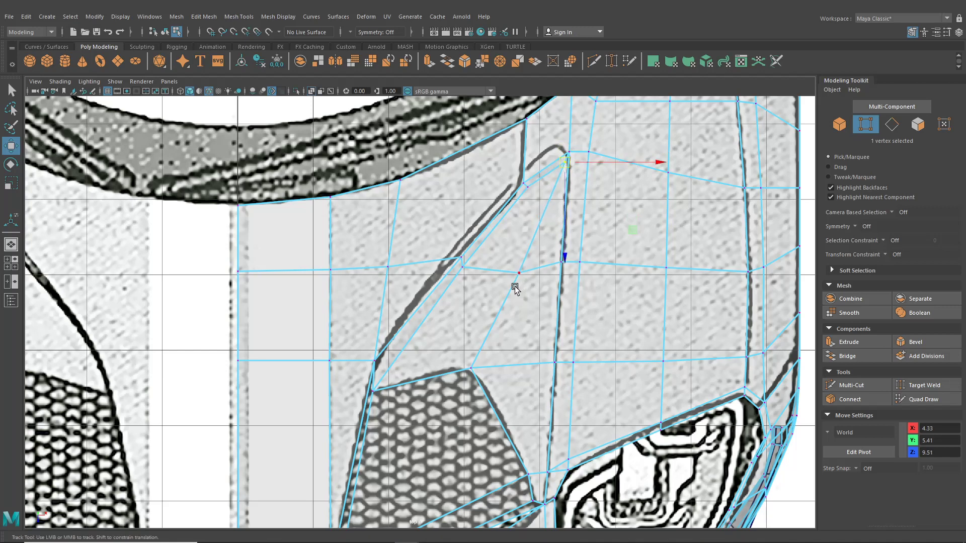
alt+middle_drag(514, 286, 511, 283)
In perspective, raise the recess floor's inner vertices near the windshield, one to Y 5.51 and the next to about Y 5.39
click(11, 244)
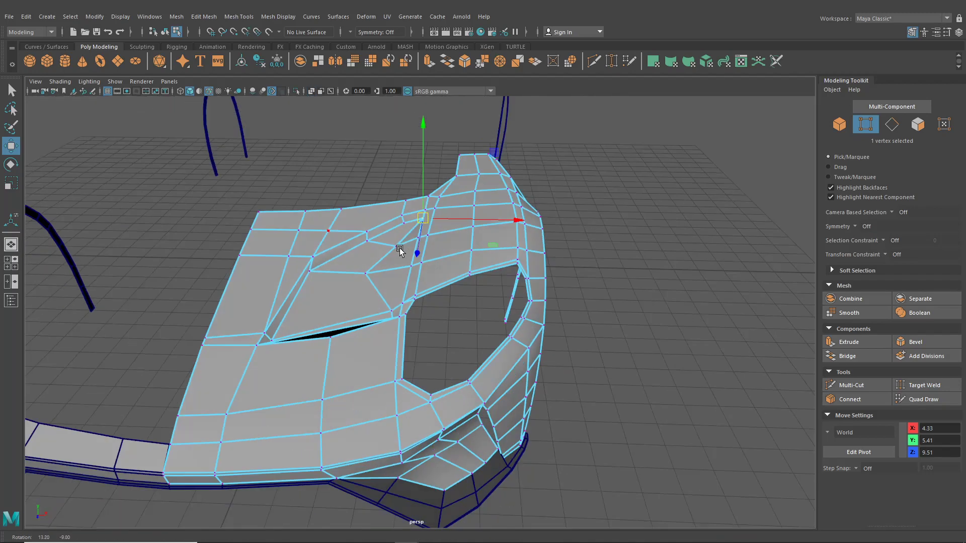
alt+middle_drag(432, 267, 459, 302)
scroll(479, 293, up, 5)
drag(486, 137, 491, 126)
click(443, 168)
click(446, 187)
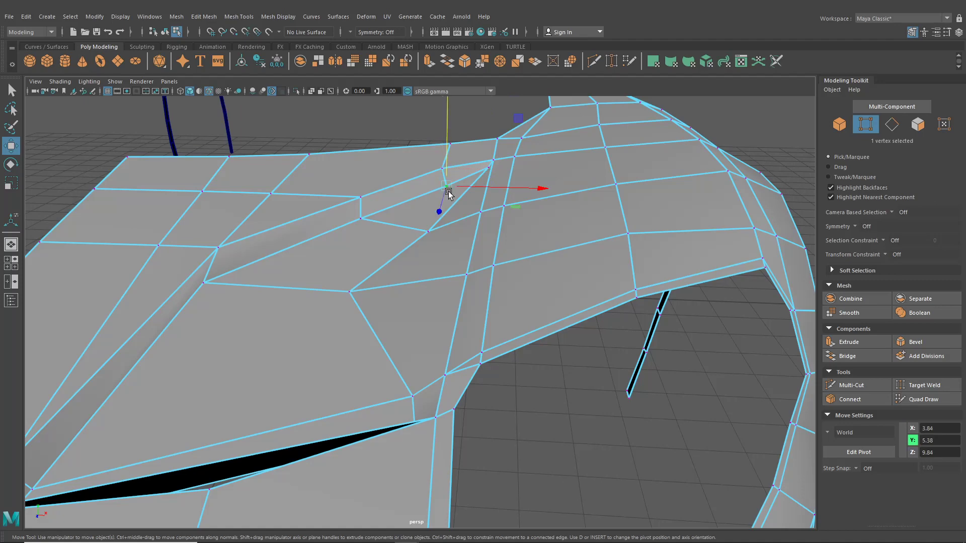
drag(447, 170, 445, 158)
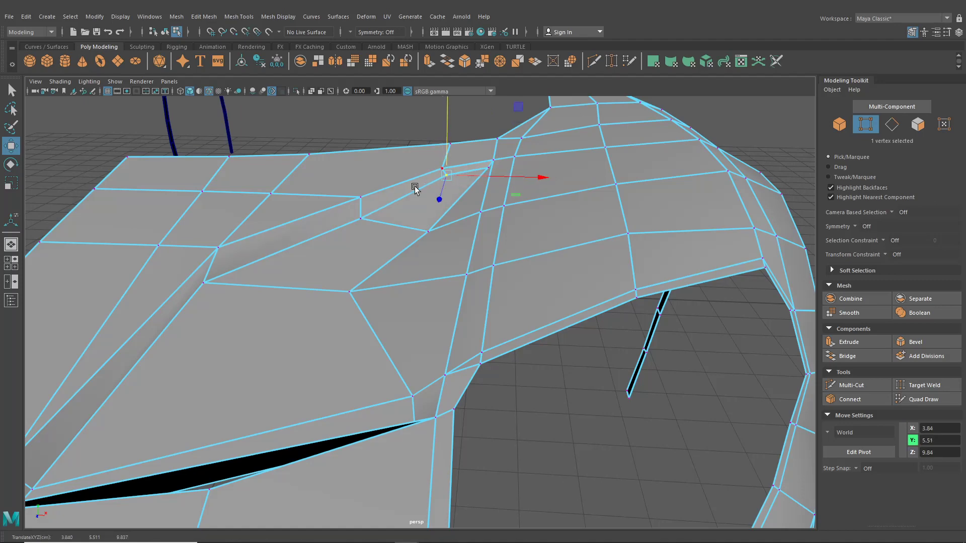
click(360, 218)
drag(360, 191, 361, 180)
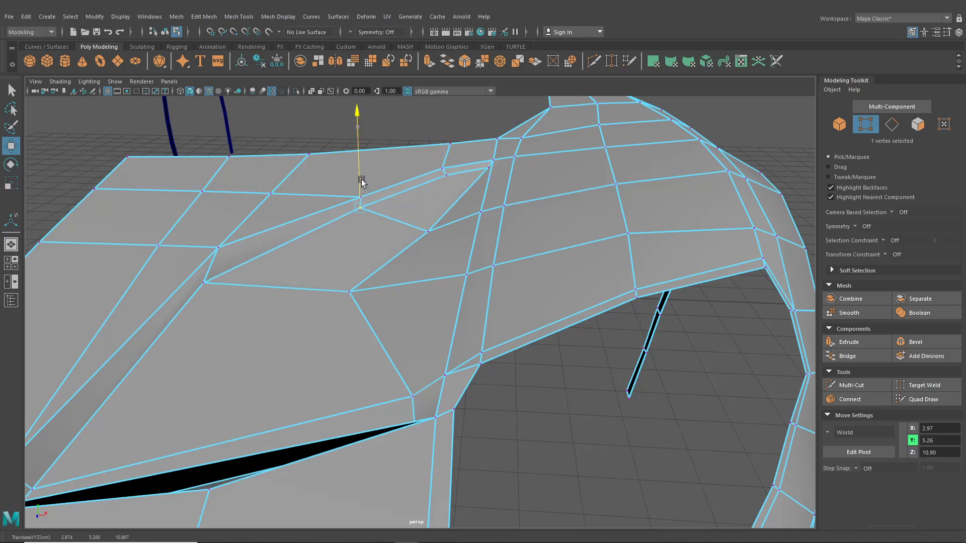
Lower the recess floor's vertex at the grille's upper inner corner to Y 4.66 and adjust the neighbouring outer vertex's height
alt+drag(449, 193, 537, 250)
click(423, 228)
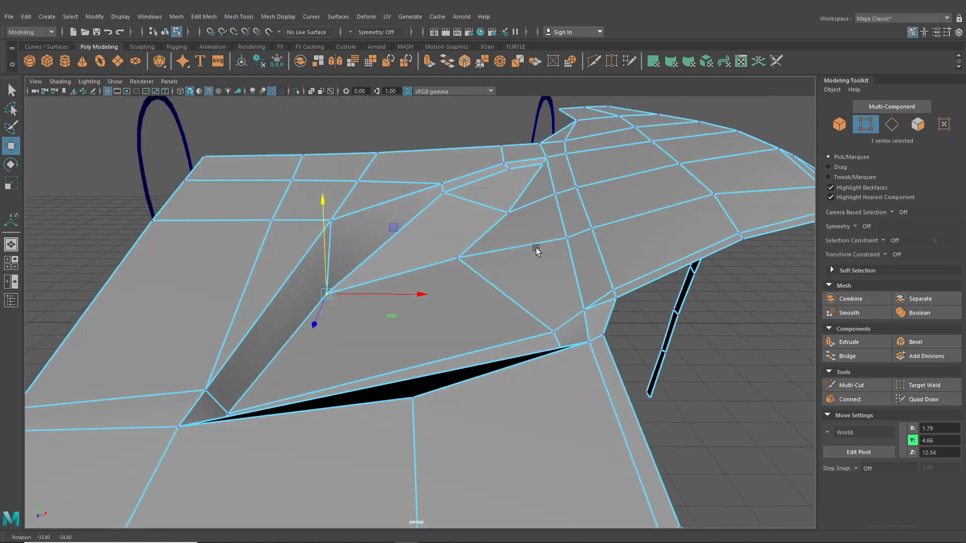
click(457, 258)
drag(454, 220, 306, 270)
Lower the recess floor's two end edges at the front of the grille, the inner one to Y 3.52 and the outer one to Y 3.96
right_drag(327, 246, 325, 272)
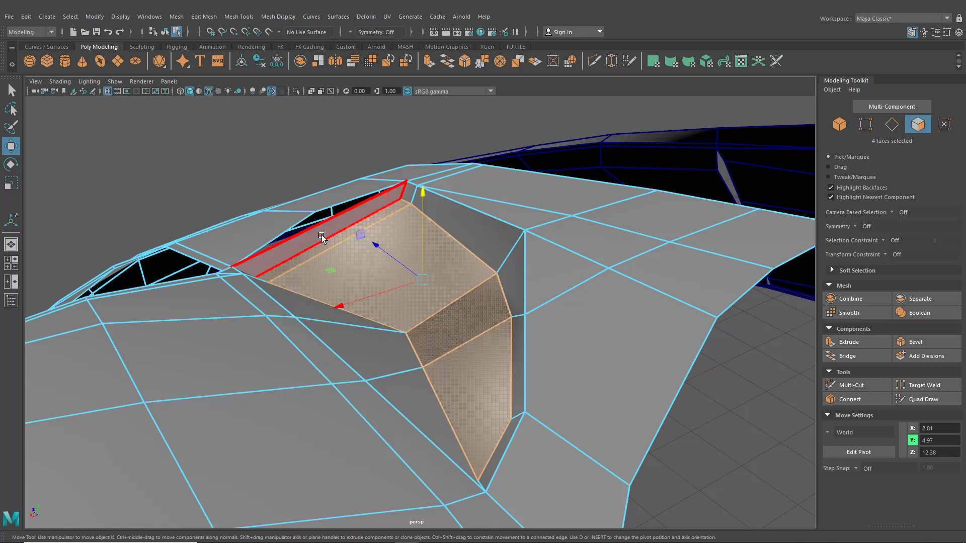
click(363, 238)
right_drag(389, 220, 373, 195)
click(405, 201)
drag(405, 167, 404, 236)
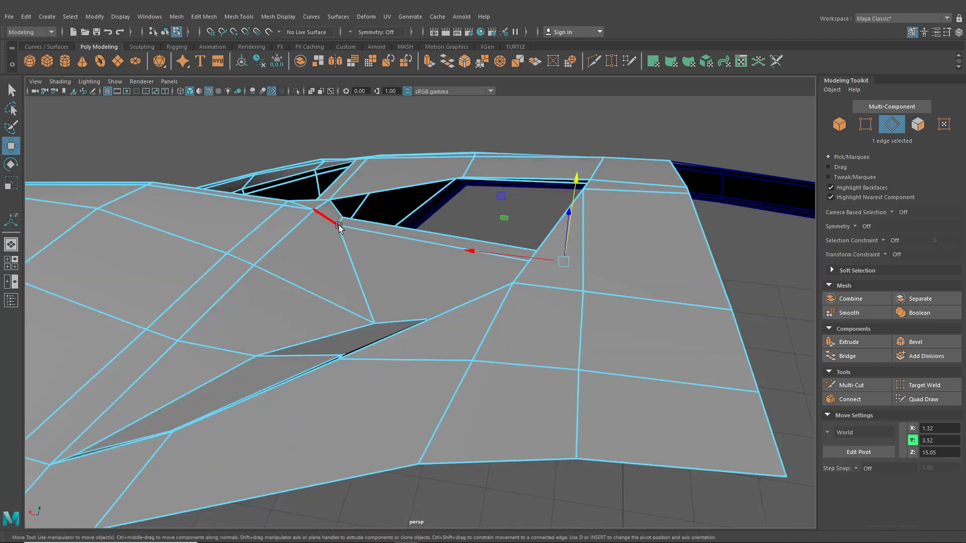
click(335, 204)
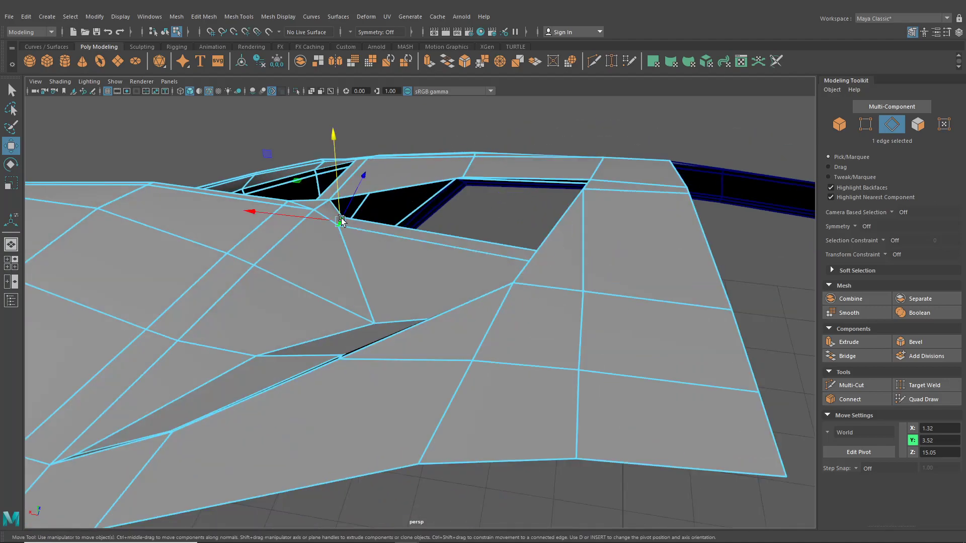
drag(335, 206, 350, 242)
alt+drag(326, 289, 237, 304)
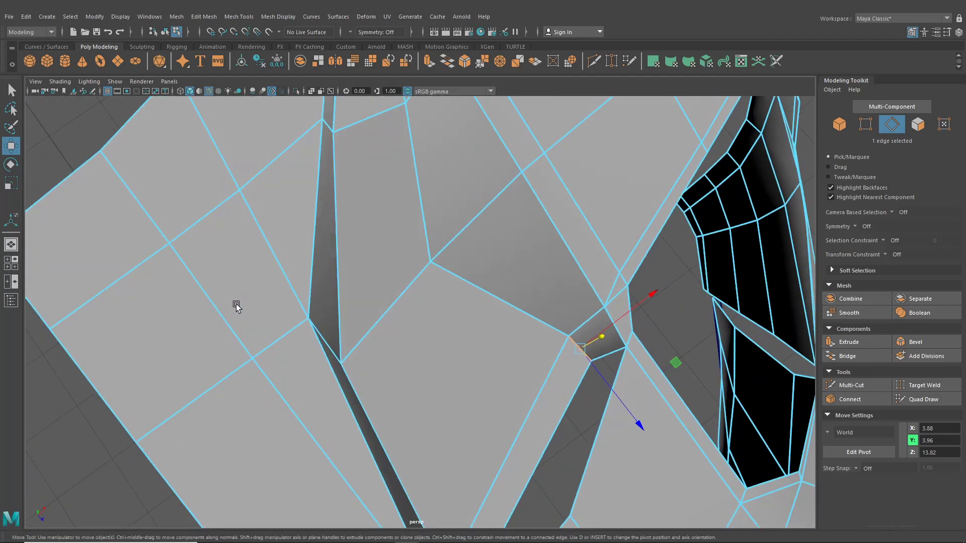
In the top view, delete the two recess floor faces that cover the grille mesh area
click(12, 266)
key(space)
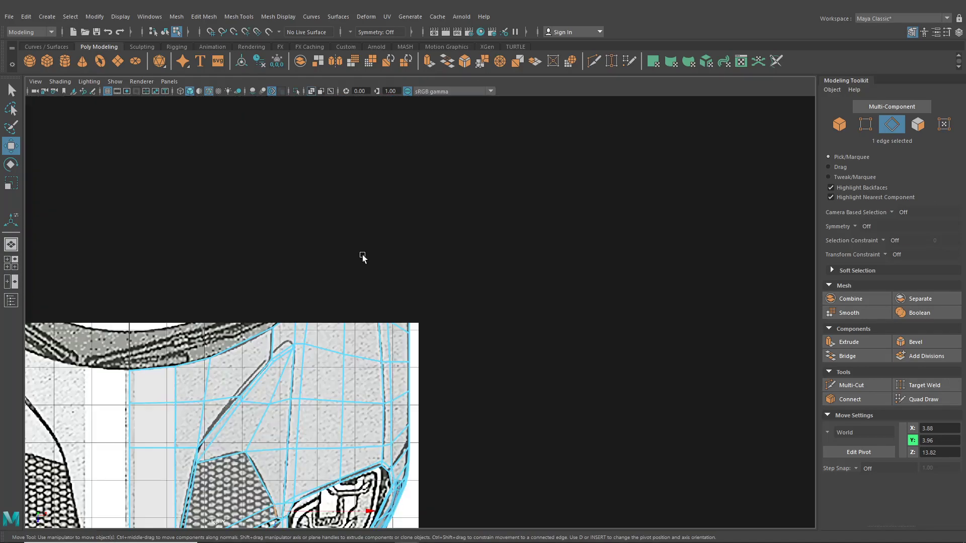
alt+middle_drag(466, 385, 491, 319)
right_drag(493, 319, 494, 282)
click(477, 340)
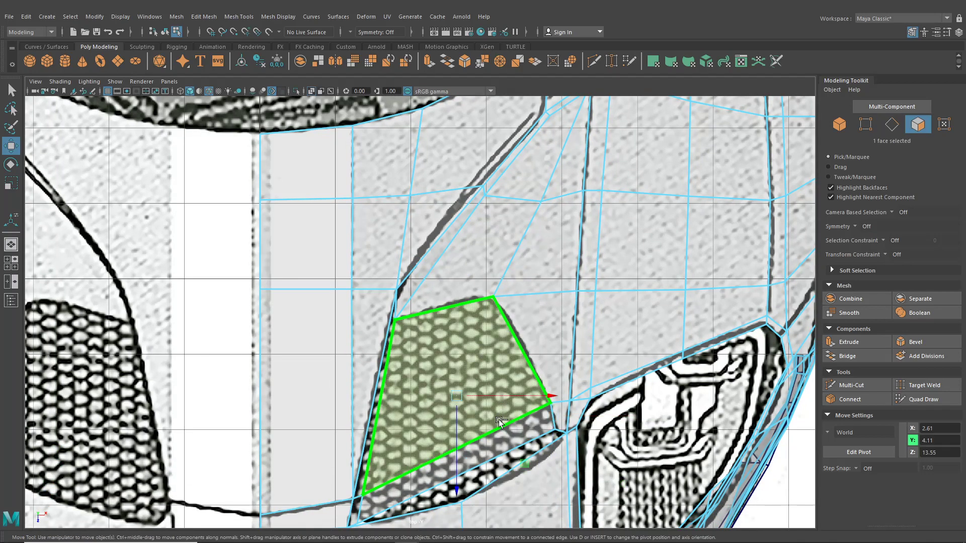
shift+click(500, 434)
key(Delete)
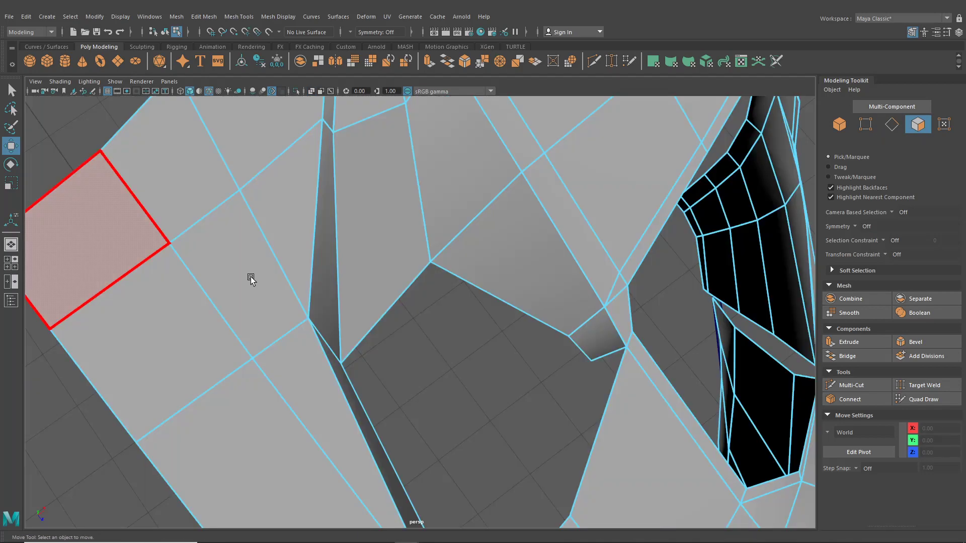
In perspective, lower the recess floor's vertex at the grille opening's upper inner corner to Y 4.55
alt+drag(252, 278, 378, 282)
right_click(465, 252)
right_drag(405, 253, 407, 249)
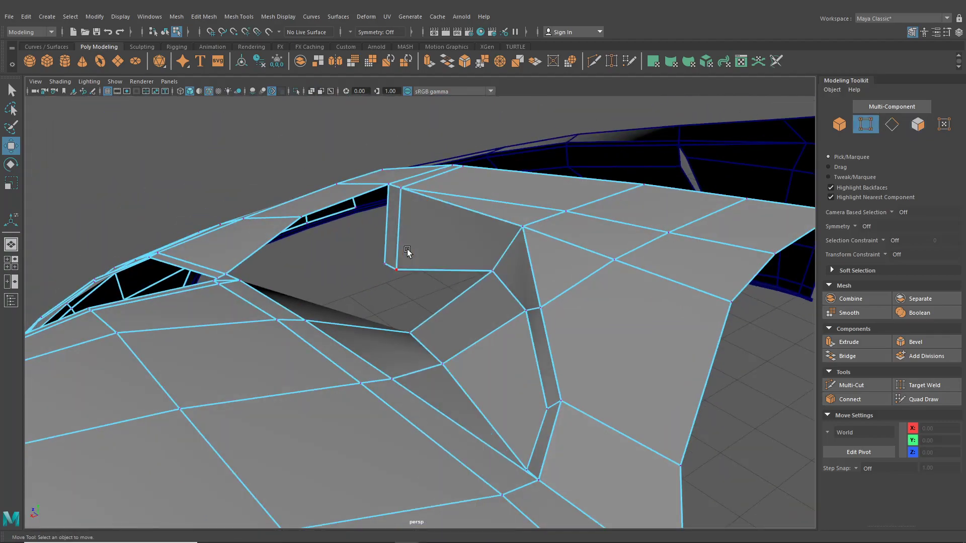
alt+drag(406, 249, 437, 317)
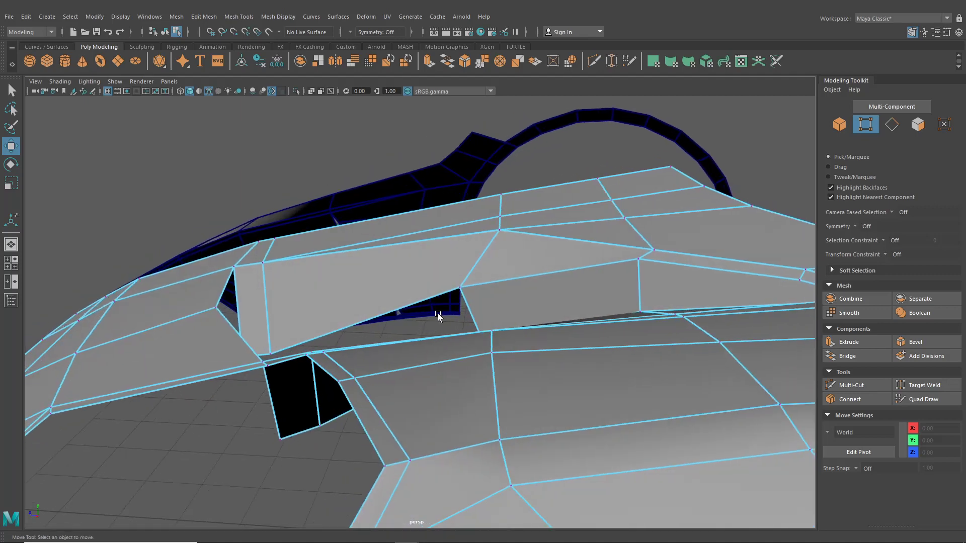
click(460, 287)
drag(460, 257, 458, 267)
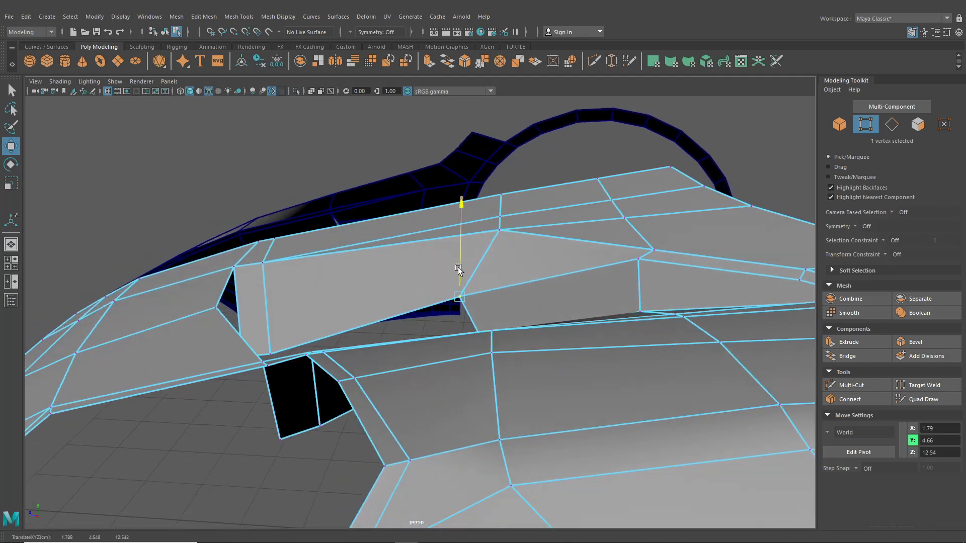
click(643, 257)
drag(611, 259, 704, 281)
Raise the grille opening's upper inner corner vertex to Y 4.78 and align it with the blueprint in top view at X 1.81, Z 12.51
click(356, 365)
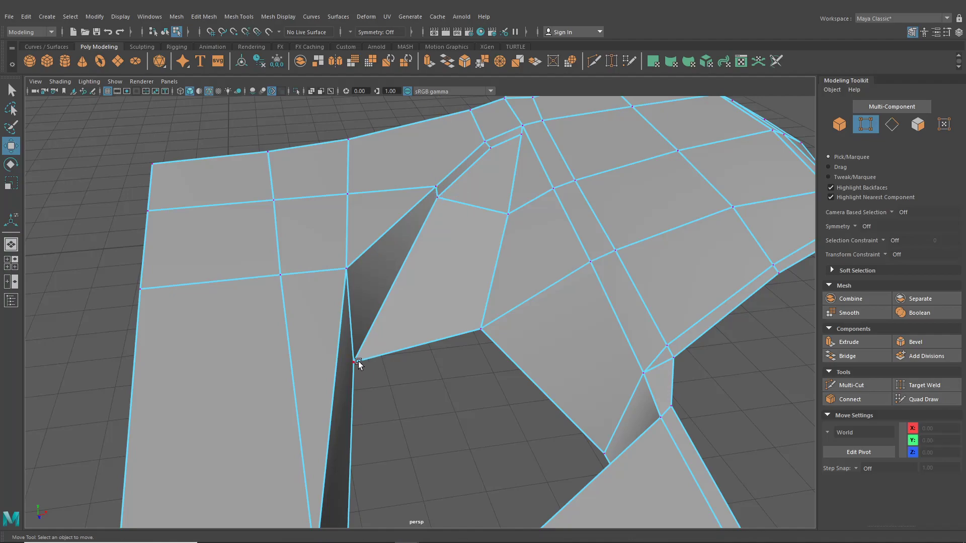
click(356, 361)
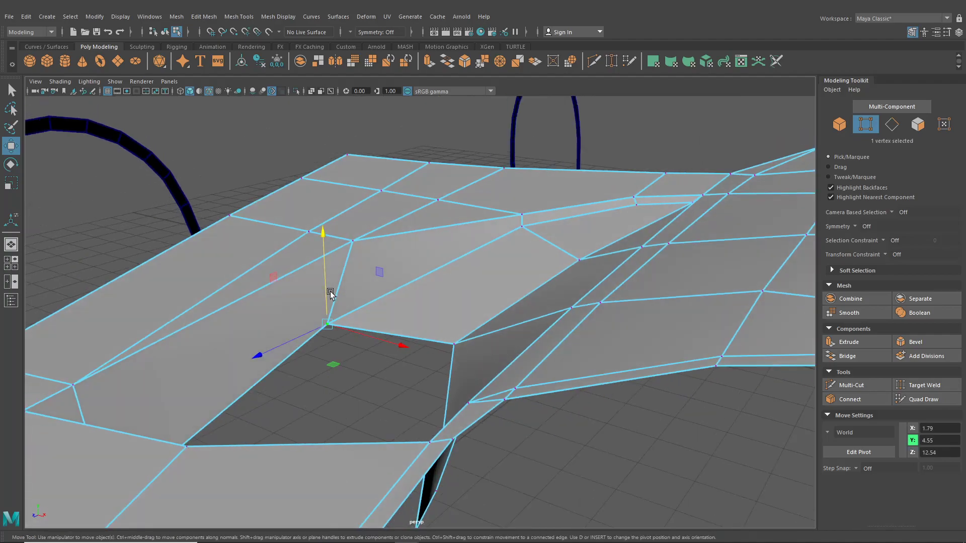
drag(326, 287, 276, 280)
click(10, 261)
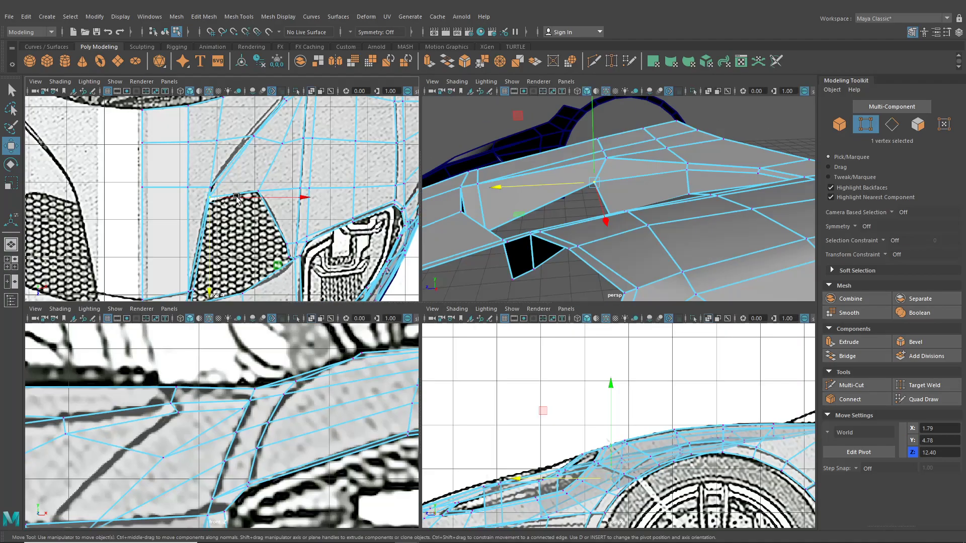
key(space)
scroll(267, 244, up, 1)
drag(399, 311, 401, 317)
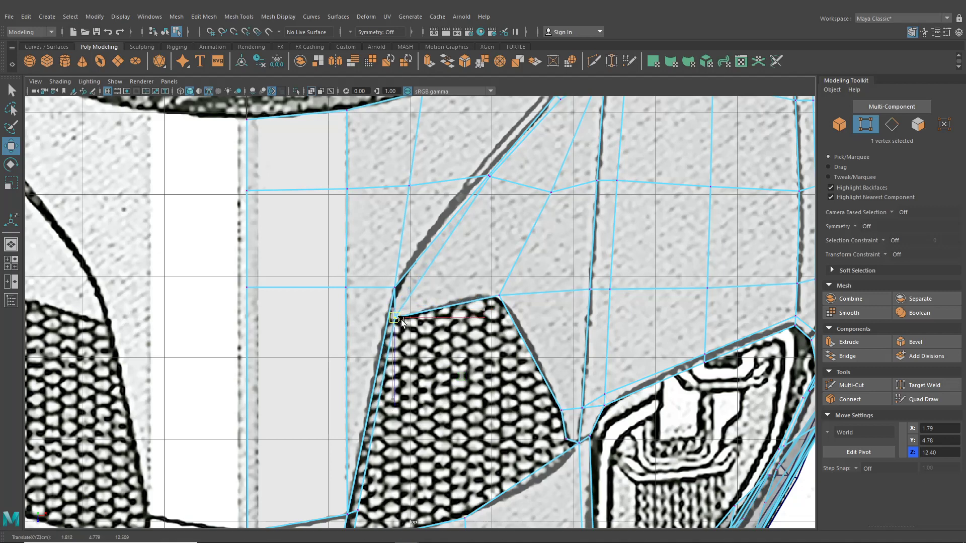
Move the hood's vertex row beside the grille to about Z 12.40 and shift its vent-edge vertex to X 1.74
drag(238, 257, 373, 305)
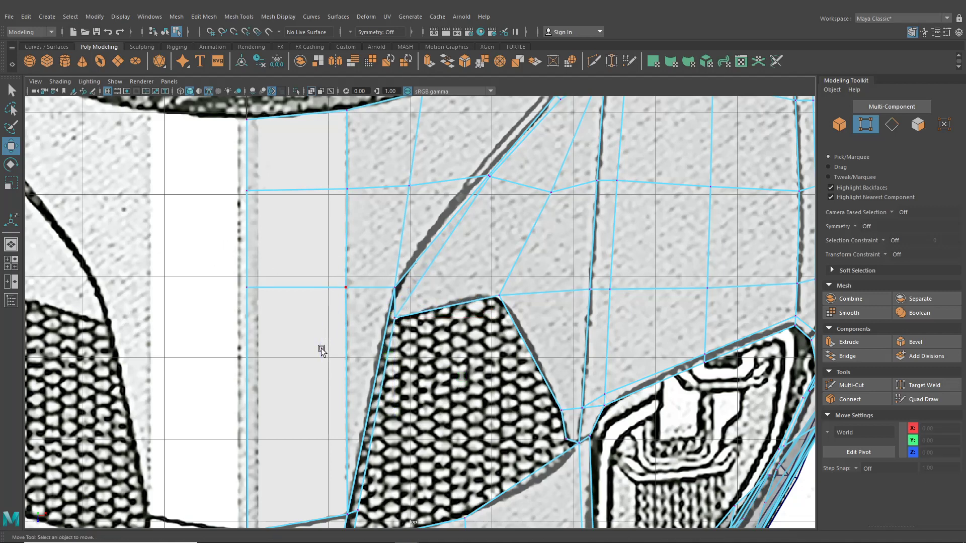
drag(319, 352, 316, 375)
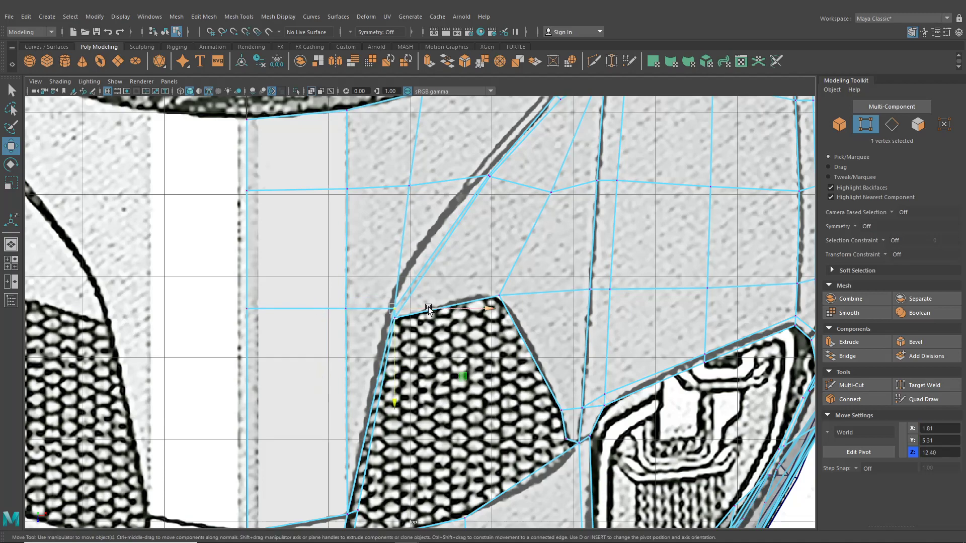
click(391, 307)
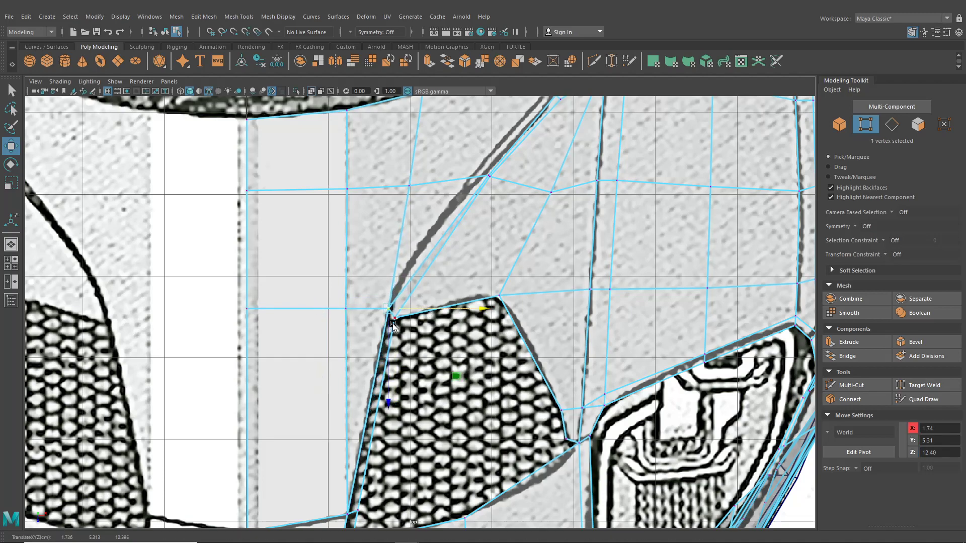
Lower that three-vertex hood row to Y 5.27 and align the middle-column vertices at Z 10.93 and Z 12.40 to X 1.22
click(12, 266)
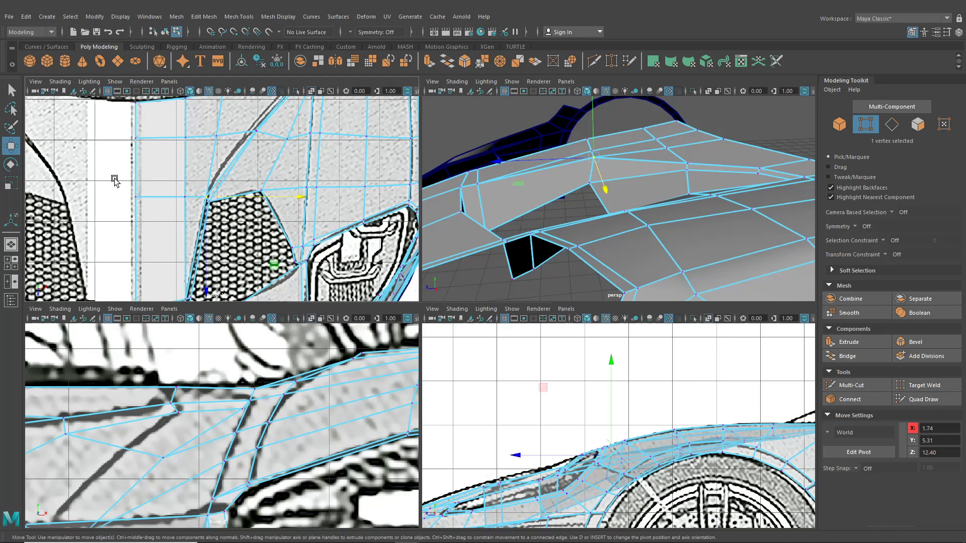
drag(208, 205, 209, 206)
alt+middle_drag(153, 395, 321, 388)
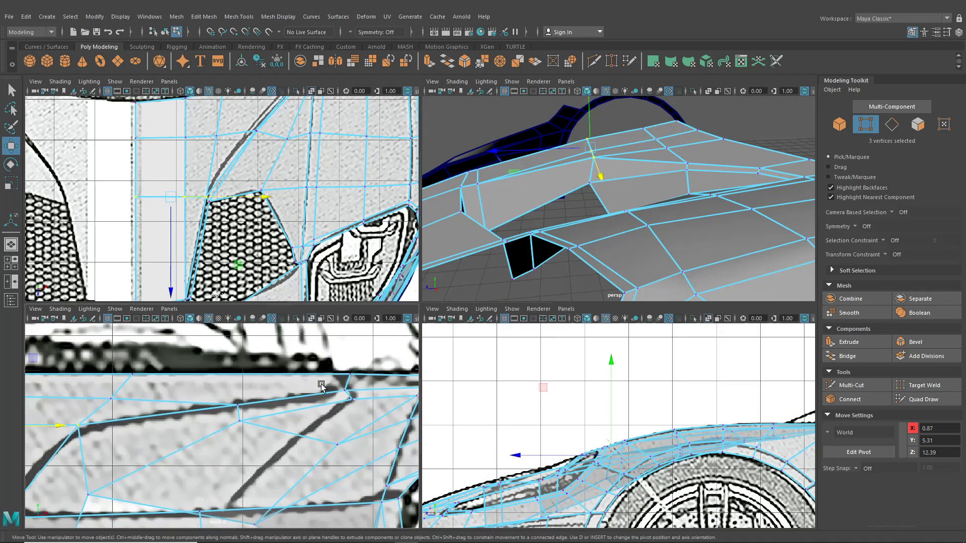
alt+middle_drag(48, 404, 185, 396)
drag(98, 375, 99, 382)
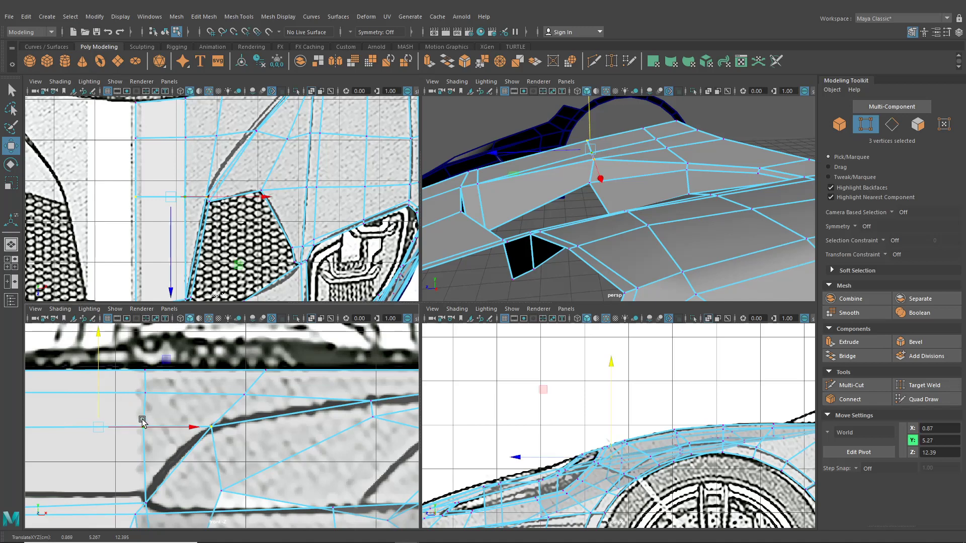
click(146, 394)
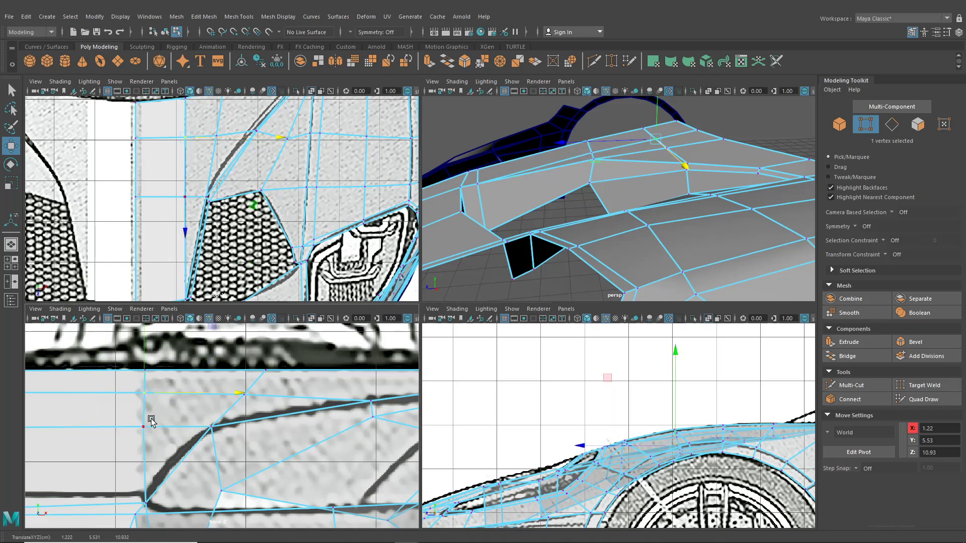
click(164, 426)
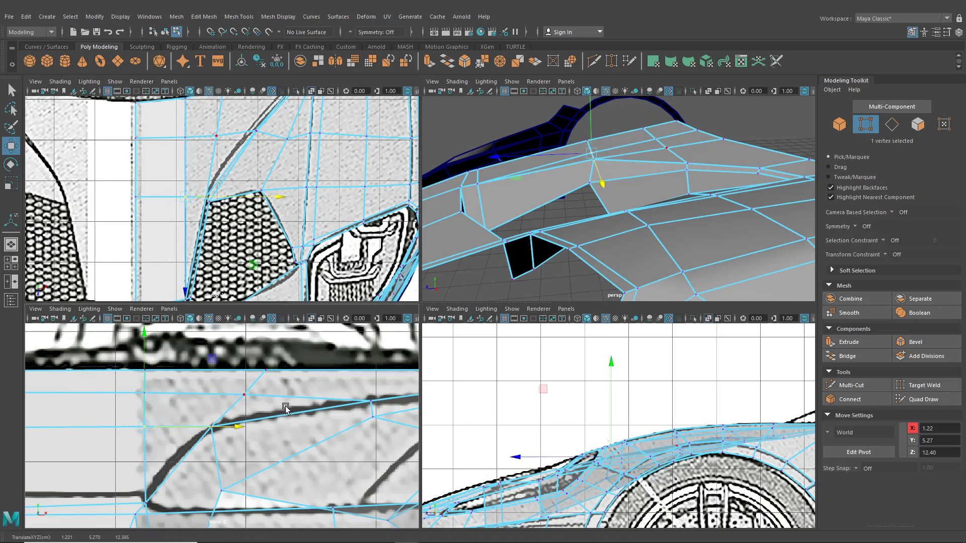
In perspective, raise the two hanging recess wall vertices at the grille opening's front inner corner to about Y 4.48 and Y 4.43
key(space)
alt+middle_drag(295, 225, 423, 204)
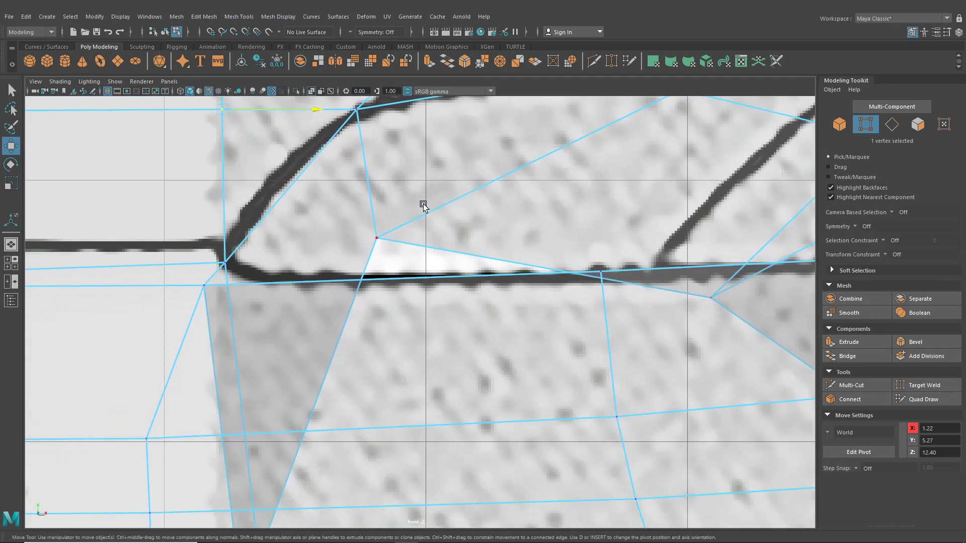
click(11, 246)
alt+drag(402, 291, 393, 326)
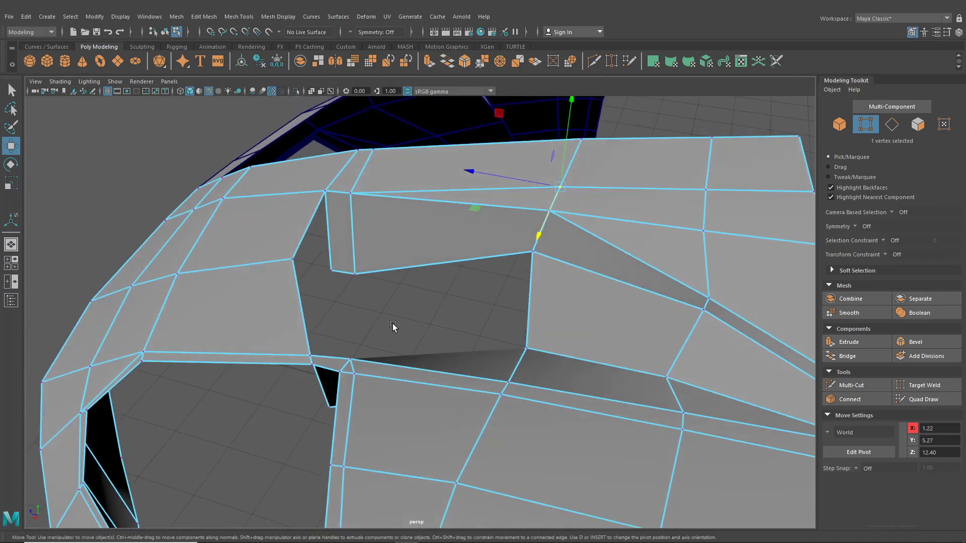
right_click(369, 244)
right_drag(343, 258, 329, 242)
drag(355, 280, 352, 183)
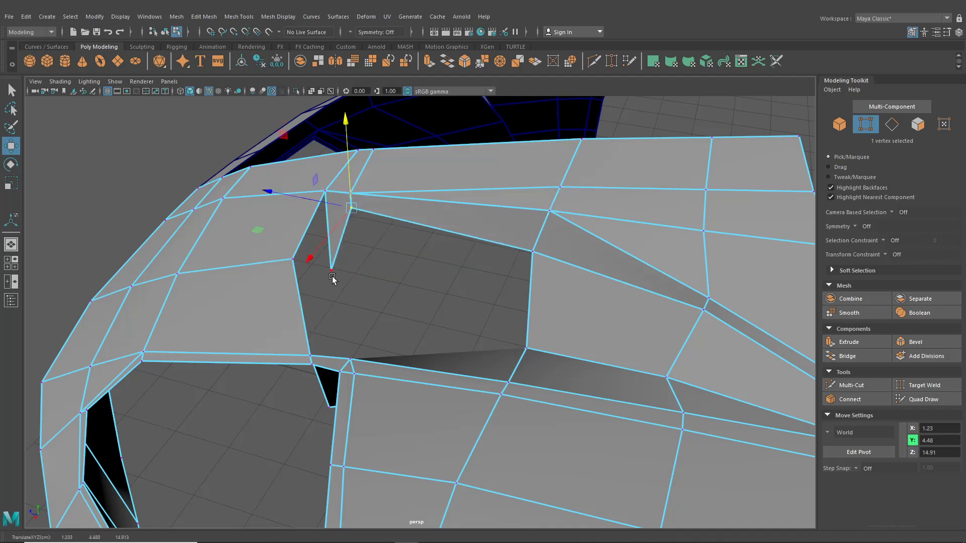
drag(332, 278, 331, 203)
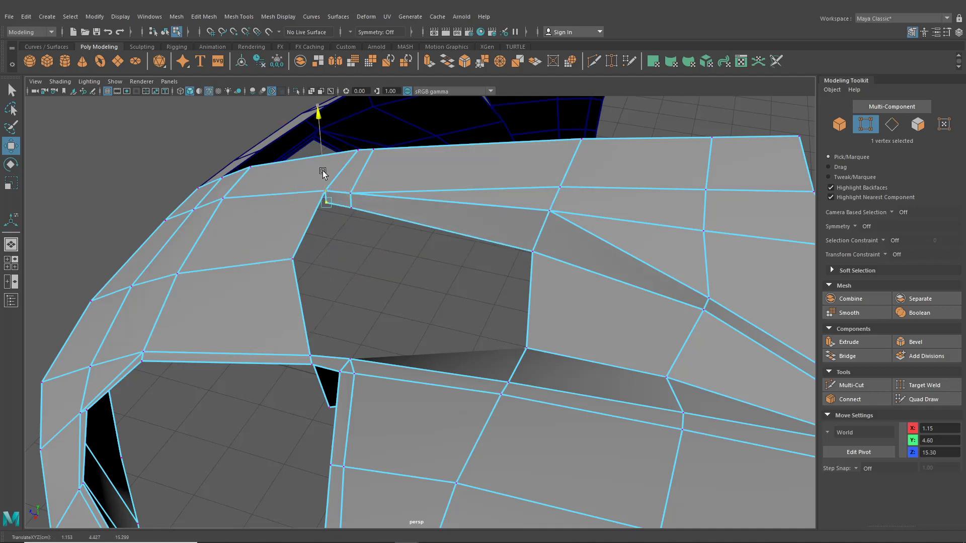
Lower the vertex at the grille opening's upper inner corner to Y 4.60
alt+drag(416, 272, 625, 250)
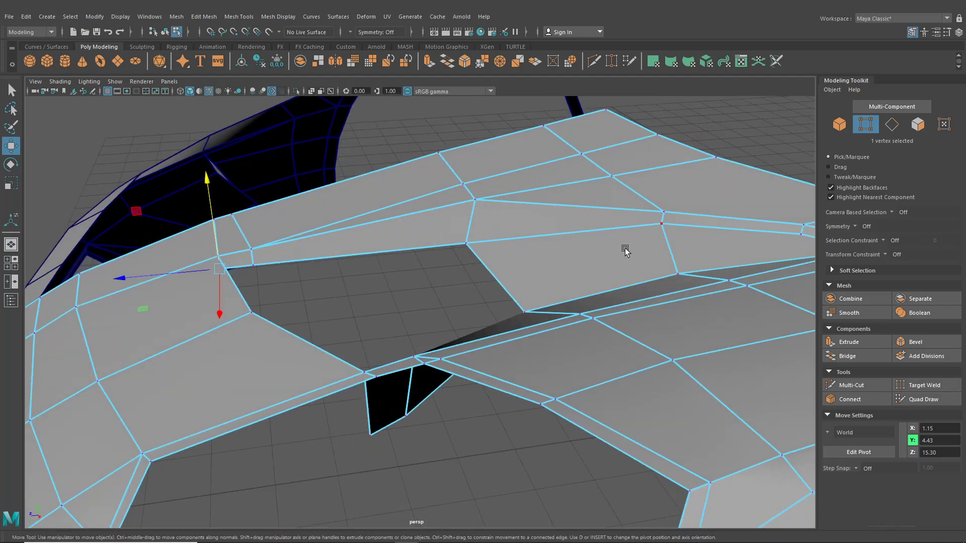
scroll(358, 260, down, 5)
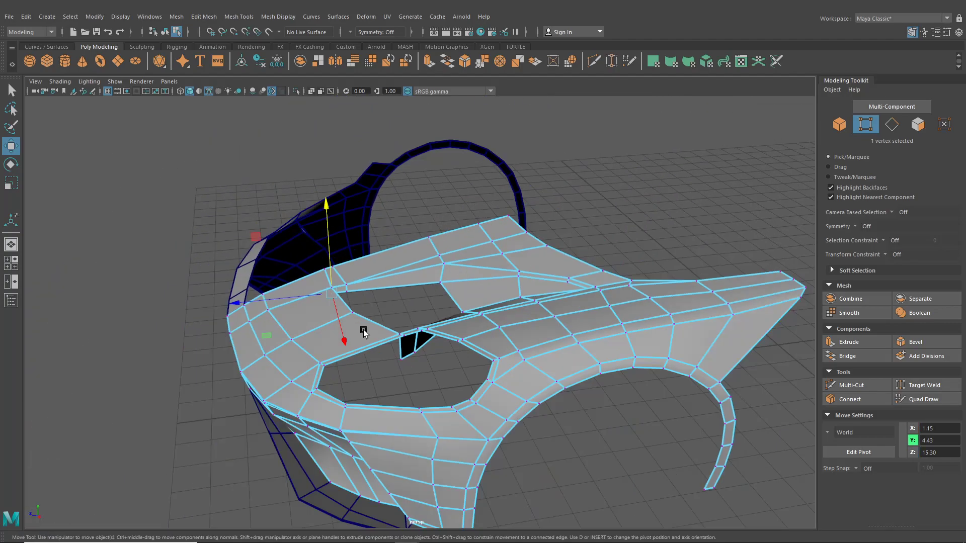
alt+drag(363, 330, 463, 303)
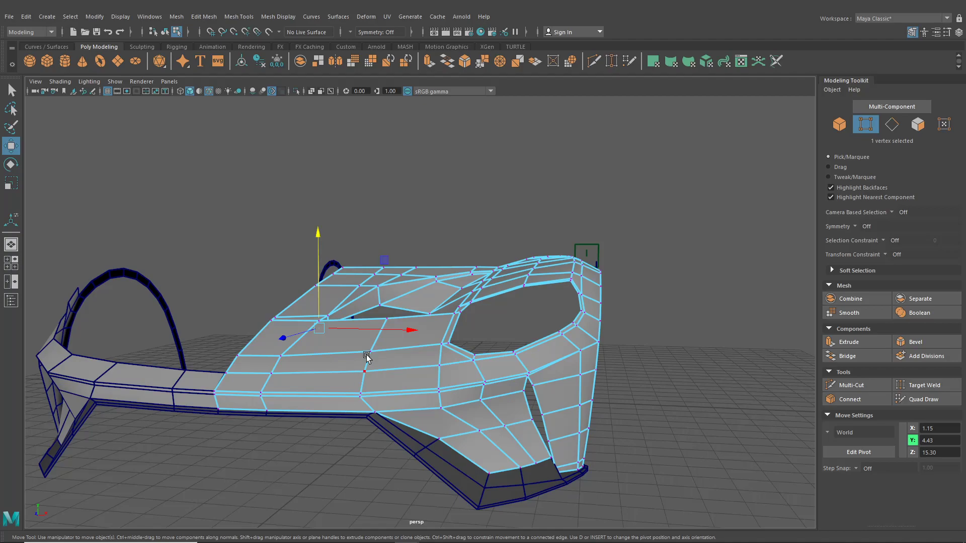
alt+drag(456, 283, 335, 312)
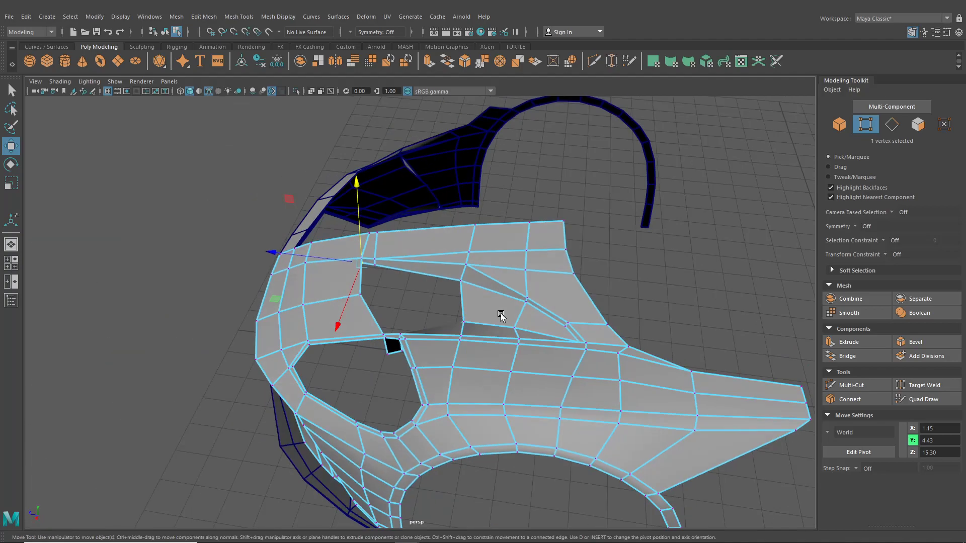
alt+drag(501, 315, 476, 281)
click(473, 285)
alt+drag(476, 282, 565, 269)
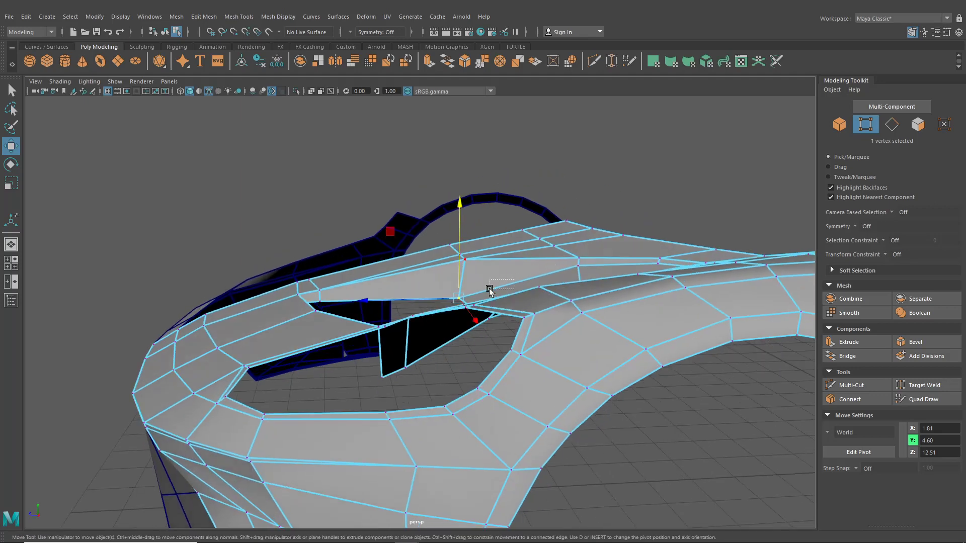
Lower the recess floor's inner vertex at X 2.97, Z 10.78 to about Y 5.33
drag(489, 288, 461, 280)
click(469, 293)
click(578, 265)
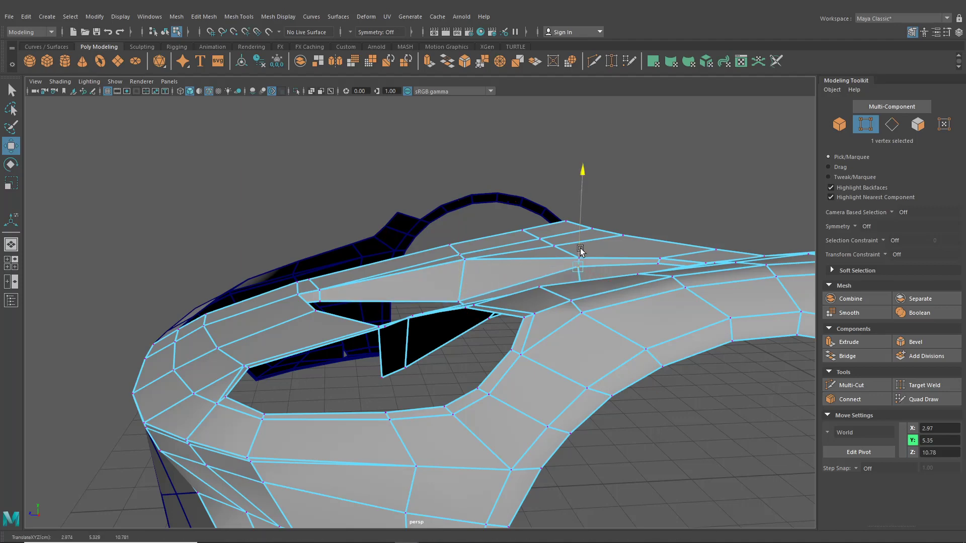
alt+drag(581, 253, 397, 277)
Raise the two hanging recess wall vertices at the grille opening's outer corner, the front one to about Y 4.66
click(418, 313)
alt+drag(417, 312, 455, 247)
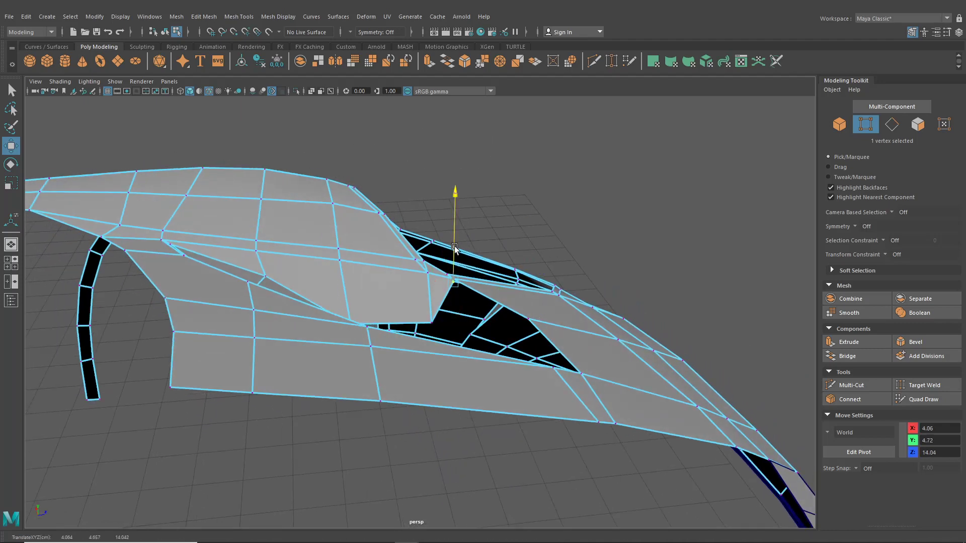
click(432, 321)
drag(432, 322, 430, 253)
Adjust the height of the vertex at the grille opening's upper outer corner to about Y 4.75, then switch to edge selection
alt+drag(460, 277, 418, 296)
alt+drag(383, 265, 352, 271)
click(349, 265)
click(384, 312)
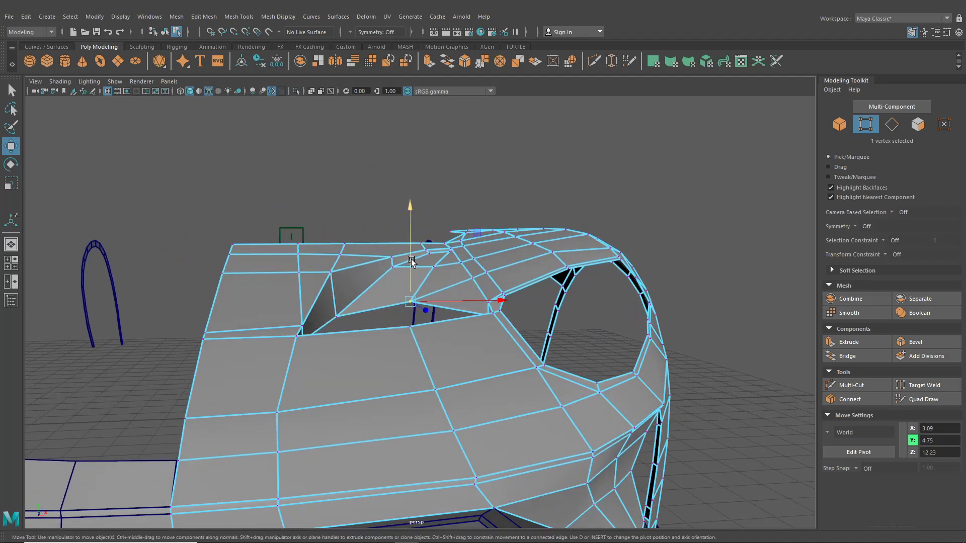
drag(411, 259, 172, 315)
right_drag(445, 217, 443, 195)
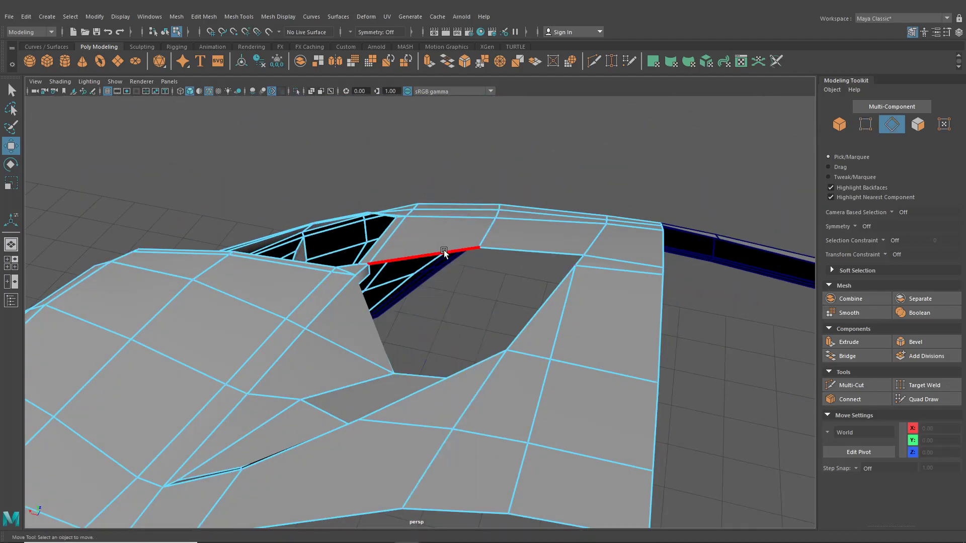
Extrude the two front edges of the grille opening a short distance straight down
click(443, 249)
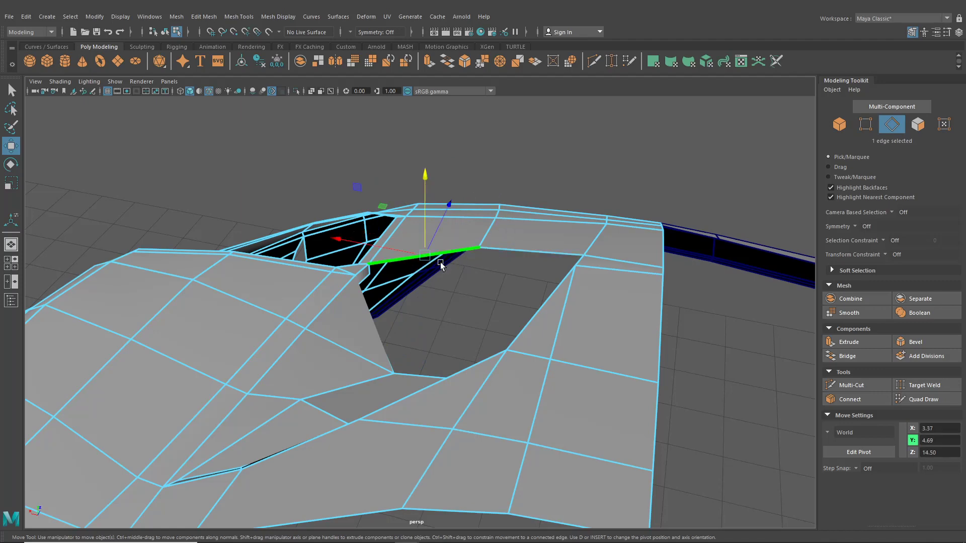
shift+click(557, 254)
alt+drag(475, 283, 500, 283)
key(ctrl+e)
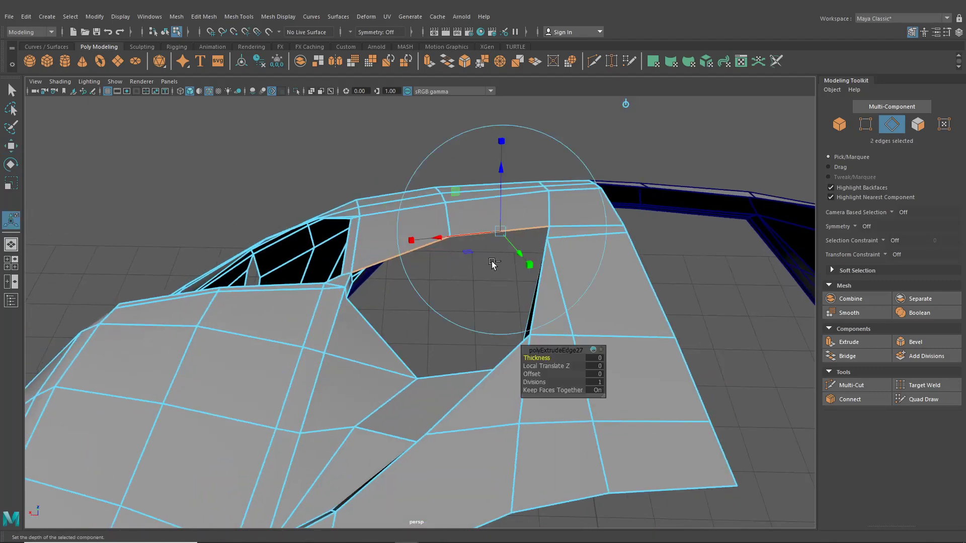
click(625, 104)
drag(455, 200, 457, 210)
alt+drag(457, 210, 384, 207)
Weld the end vertices of the extruded front strip to the adjoining wall vertices at the grille opening's corners
click(375, 201)
right_drag(376, 205, 347, 207)
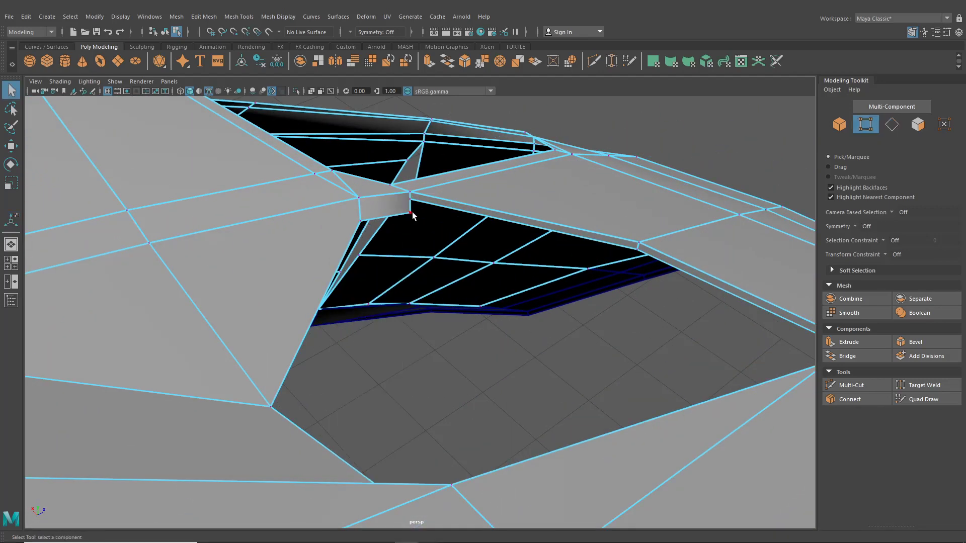
key(g)
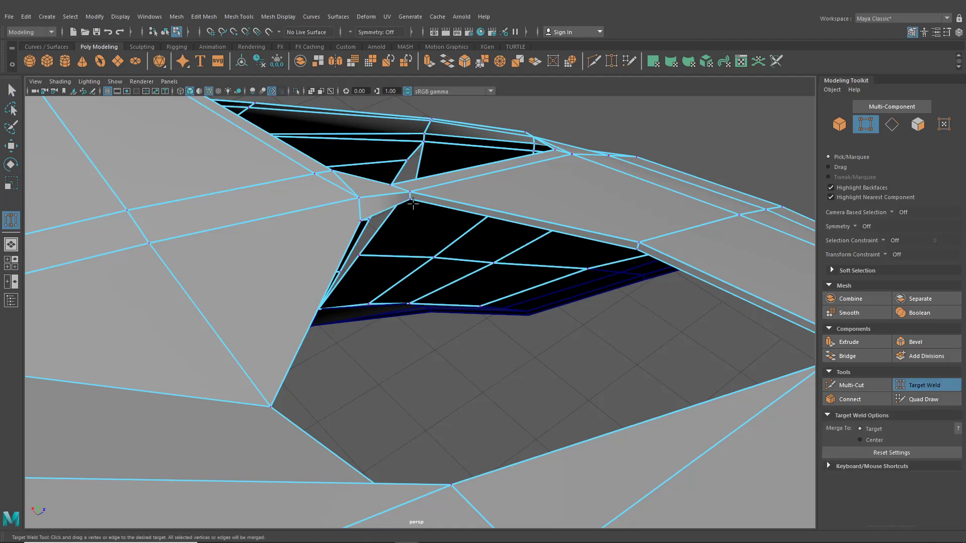
alt+drag(412, 203, 513, 349)
drag(480, 317, 479, 317)
alt+drag(483, 322, 620, 354)
click(12, 147)
click(493, 341)
scroll(620, 354, down, 5)
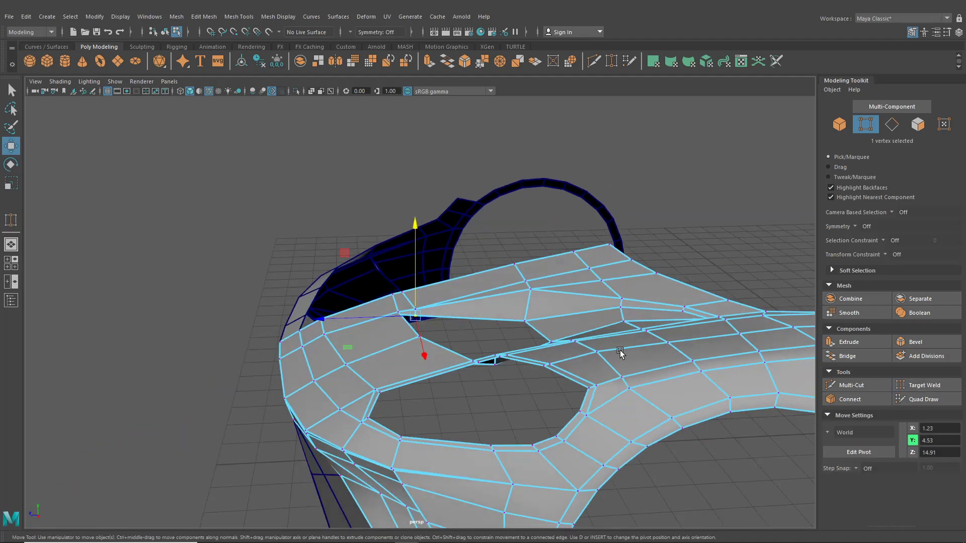
Examine the hood and fender surface around the recess from several angles, checking the vertices along the fender crease
click(165, 32)
alt+drag(252, 249, 429, 314)
scroll(421, 334, up, 4)
scroll(430, 271, up, 3)
right_drag(433, 255, 375, 256)
mouse_move(401, 319)
alt+mouse_down()
mouse_move(401, 302)
mouse_move(407, 322)
alt+mouse_up()
click(435, 363)
alt+drag(442, 379, 439, 352)
click(470, 373)
click(453, 378)
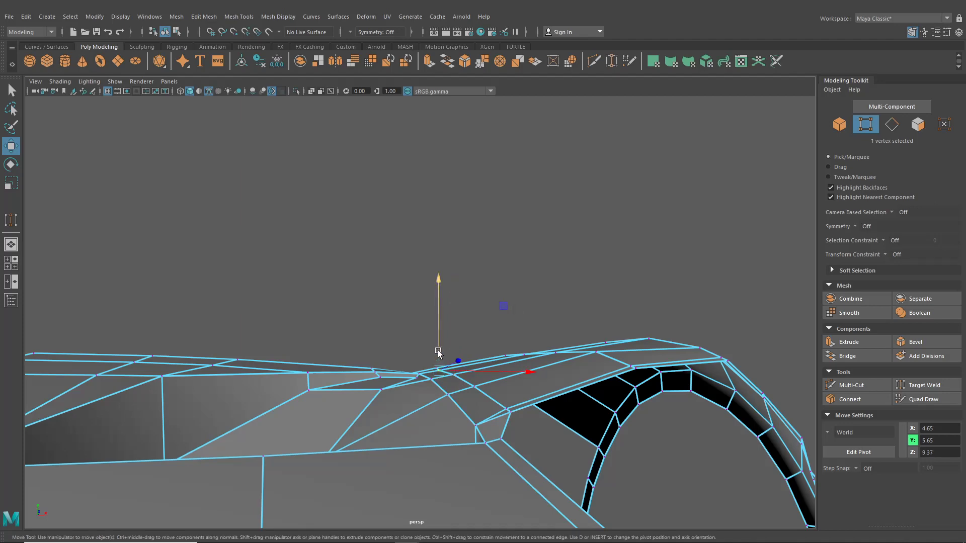
click(472, 388)
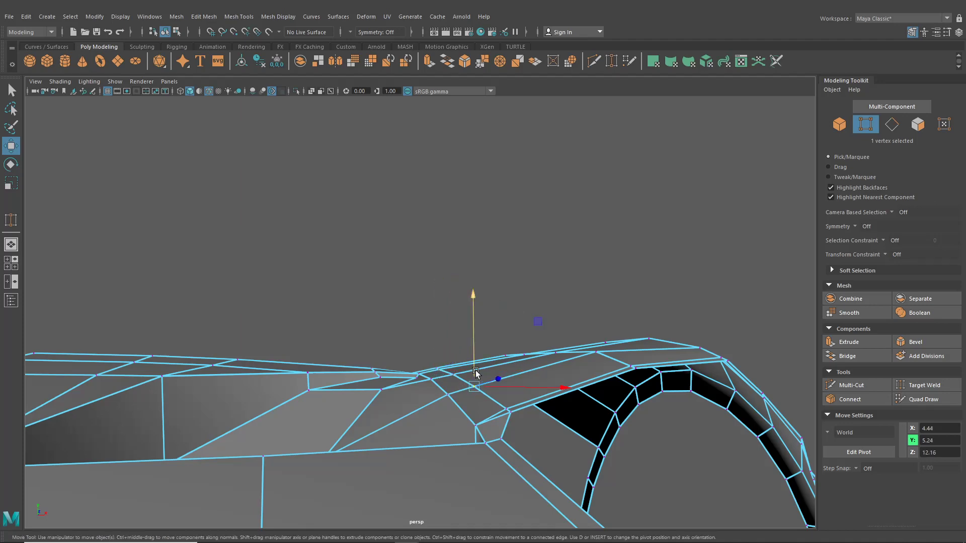
drag(473, 388, 437, 421)
scroll(438, 402, up, 3)
mouse_move(442, 381)
alt+mouse_down()
mouse_move(547, 403)
mouse_move(478, 440)
mouse_move(457, 392)
mouse_move(473, 371)
mouse_move(424, 377)
alt+mouse_up()
scroll(457, 393, down, 5)
Insert an edge across the recess's inner wall and extend it with Multi-Cut over the hood to the centre edge
scroll(424, 376, up, 2)
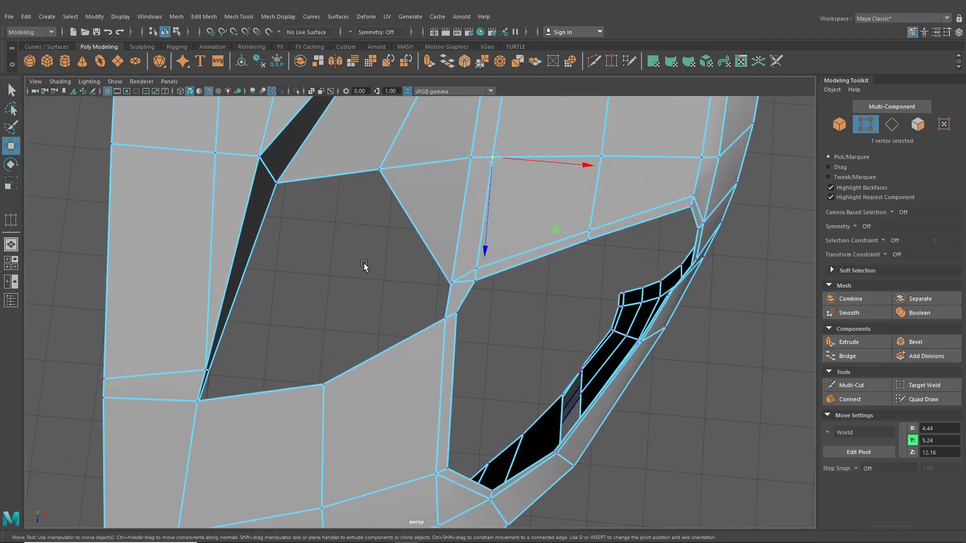
scroll(418, 287, up, 3)
click(239, 16)
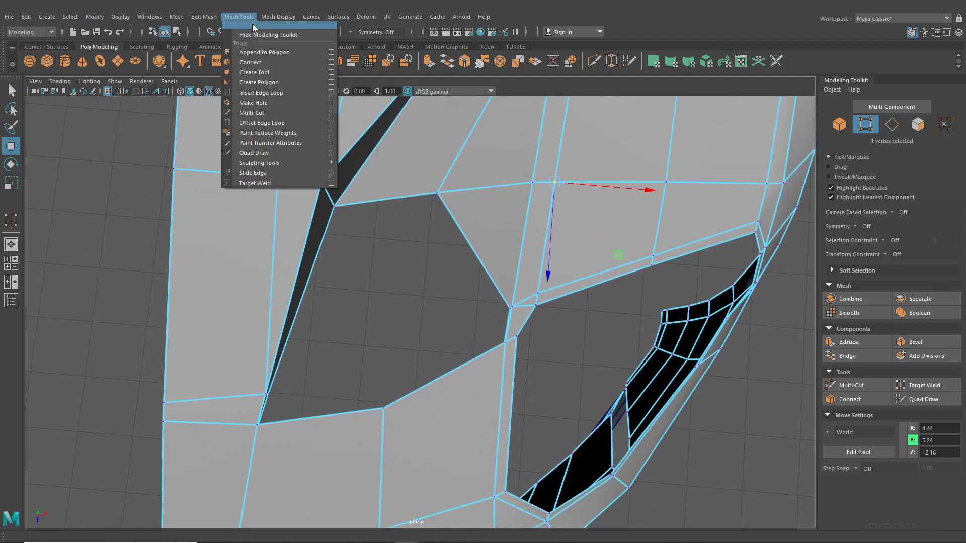
click(266, 89)
alt+drag(281, 261, 431, 191)
click(340, 242)
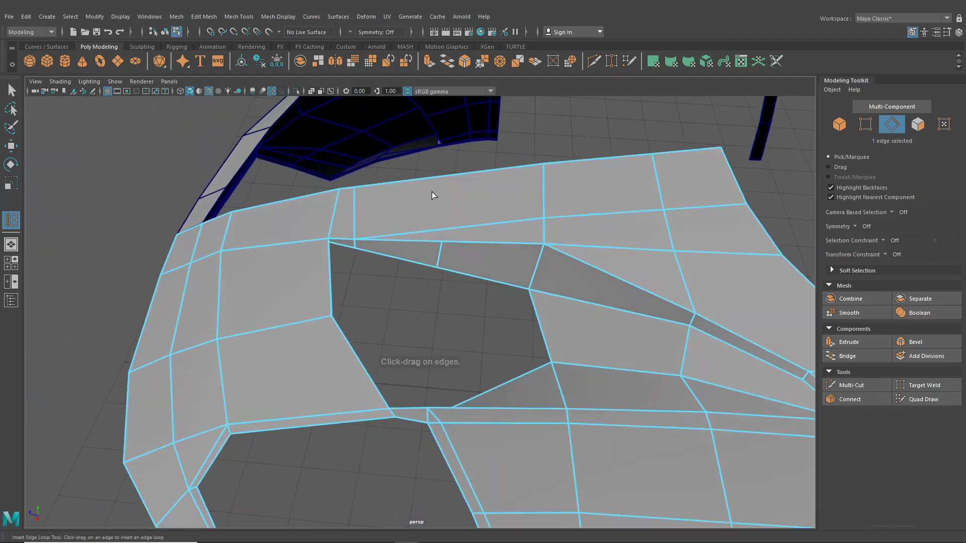
click(592, 60)
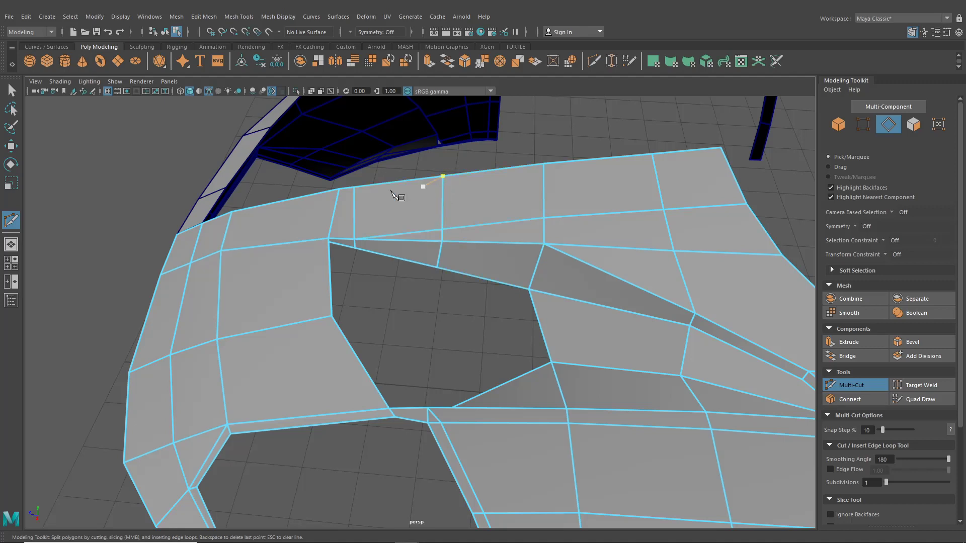
Select the four vertices along the new hood edge line and raise them slightly to Y 4.76
click(11, 146)
right_drag(372, 229, 324, 229)
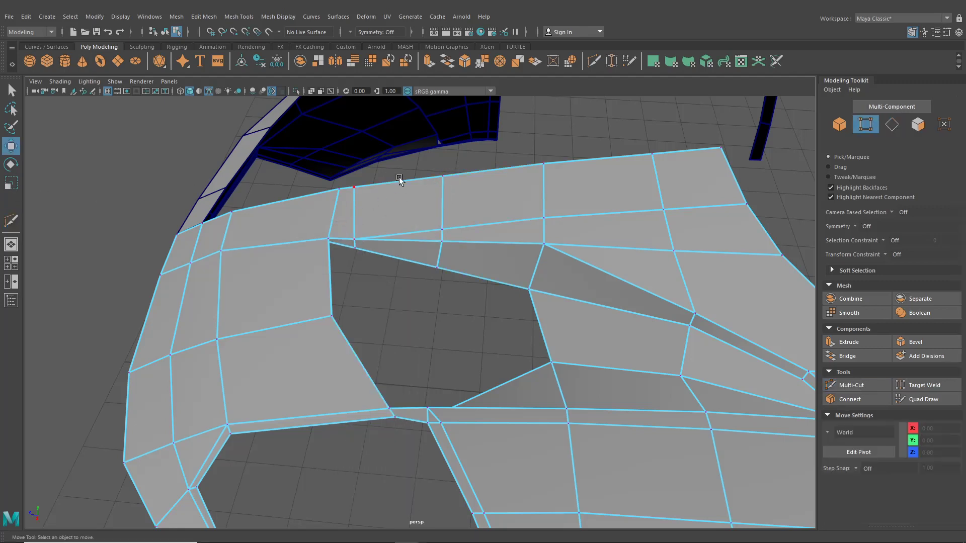
drag(423, 158, 455, 282)
click(10, 280)
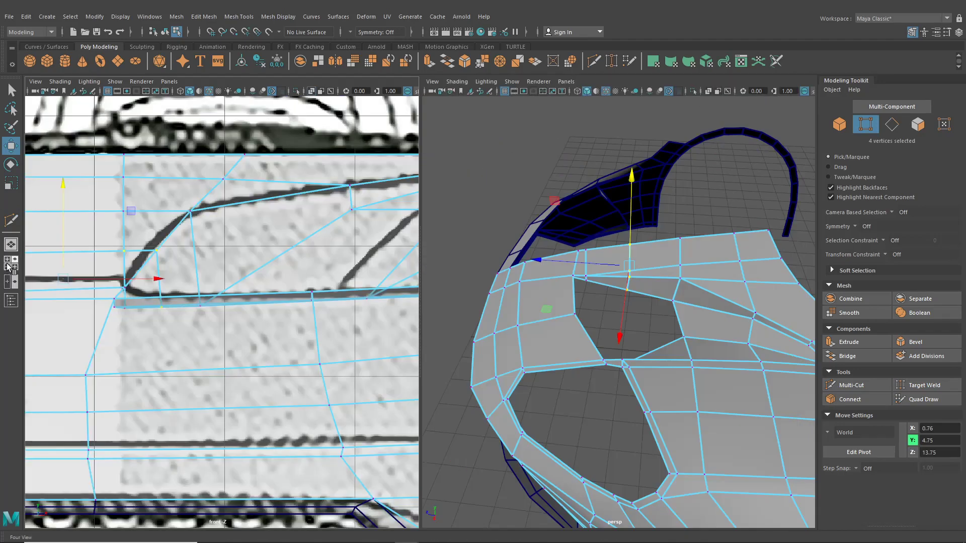
alt+drag(628, 300, 613, 278)
drag(606, 272, 673, 343)
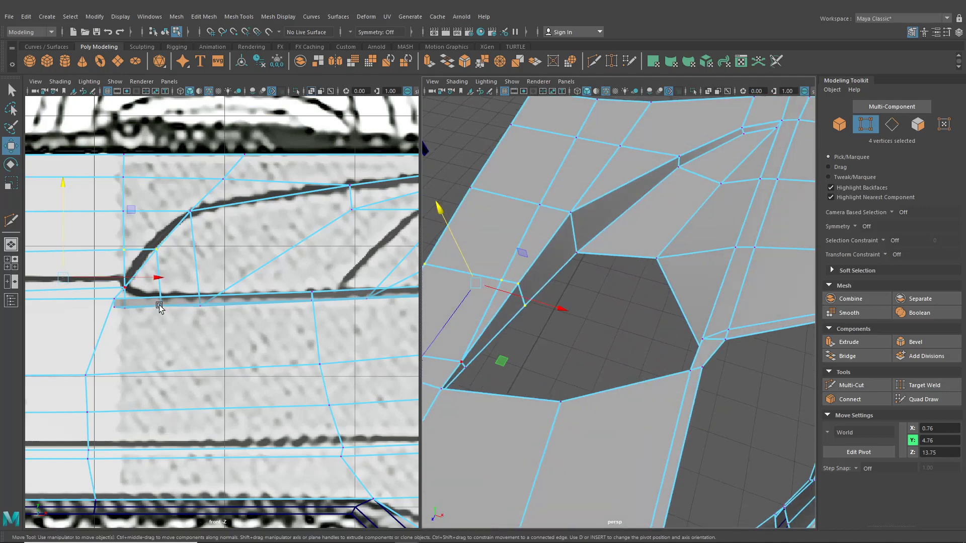
In the top view, move the new edge line's two wall vertices to about X 1.45, following the grille outline
click(4, 261)
key(space)
alt+middle_drag(264, 275, 270, 228)
right_drag(356, 255, 308, 258)
drag(333, 335, 367, 351)
key(ctrl+z)
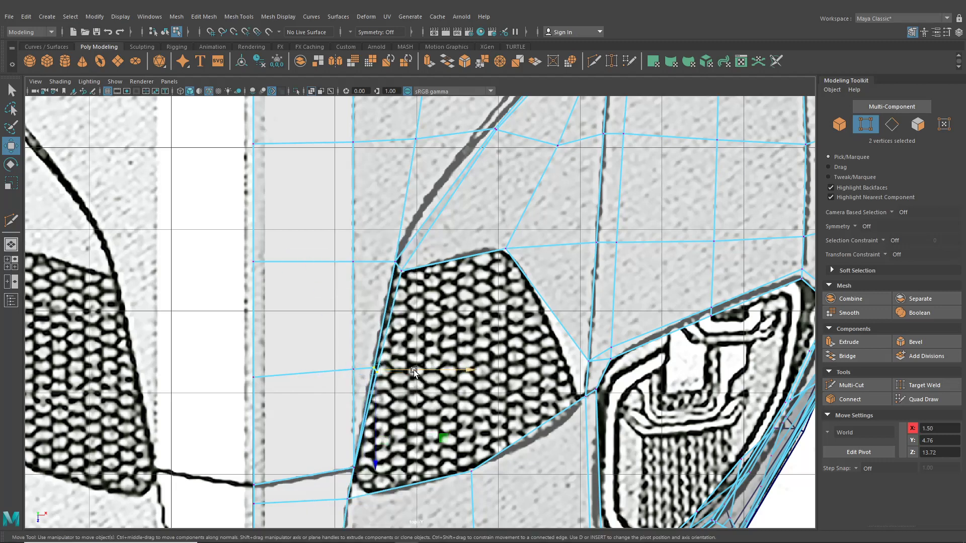
drag(414, 370, 409, 372)
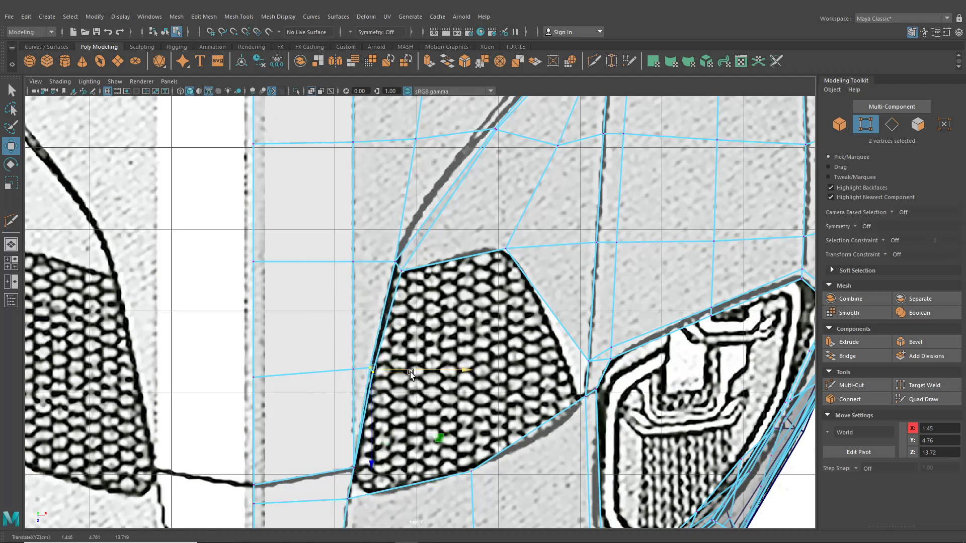
alt+middle_drag(594, 354, 514, 339)
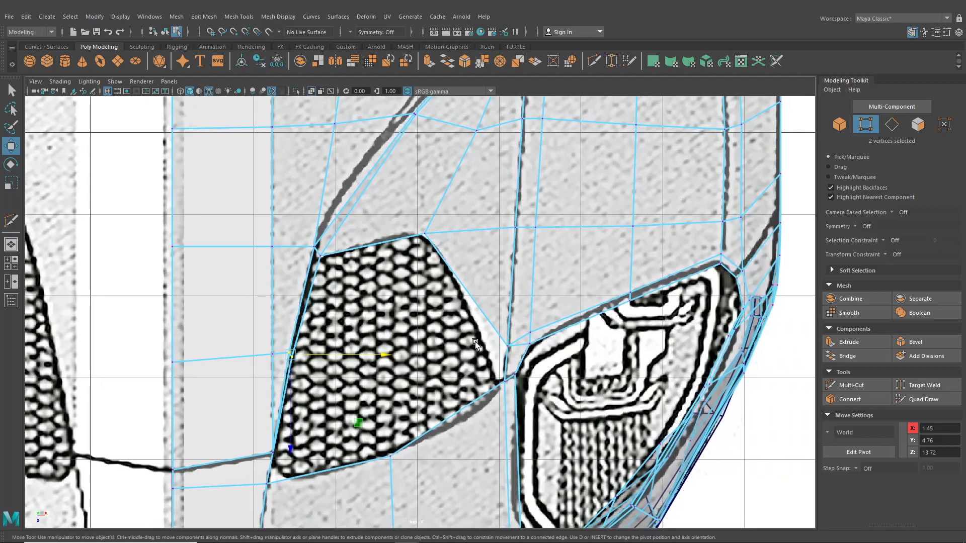
Move the two vertices at the grille opening's outer corner inward to about X 3.82, following the grille's blueprint outline
click(11, 244)
alt+drag(413, 329, 473, 336)
click(543, 302)
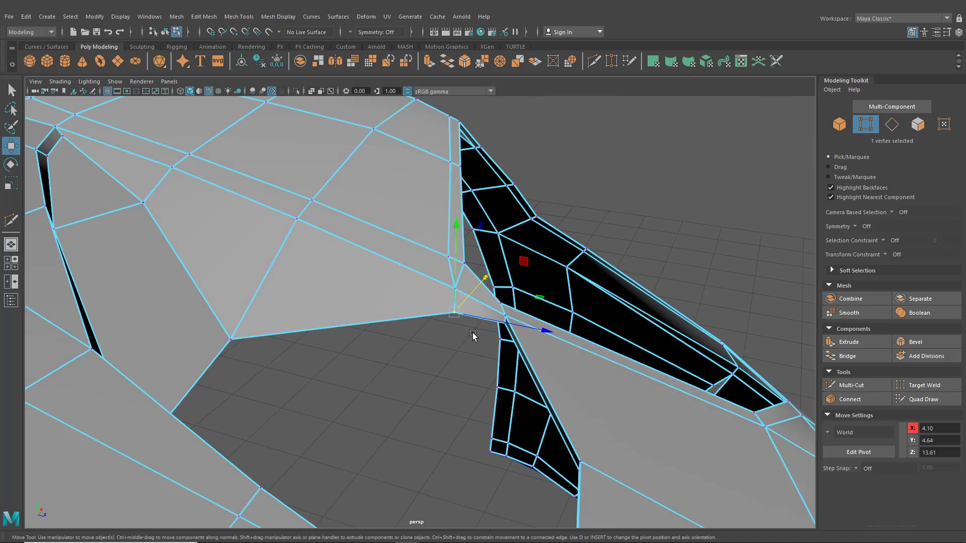
shift+click(501, 327)
drag(508, 289, 477, 316)
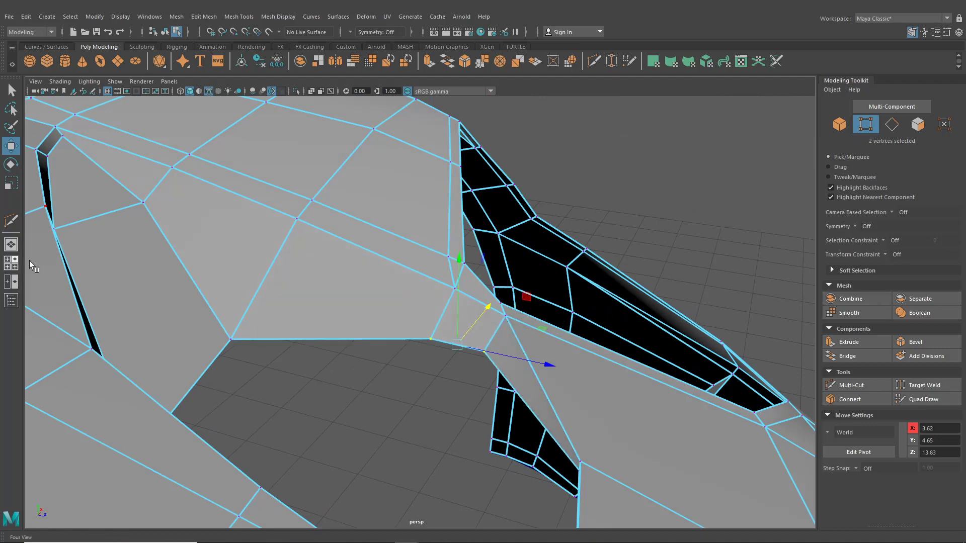
click(11, 263)
alt+middle_drag(310, 254, 317, 250)
scroll(322, 245, up, 5)
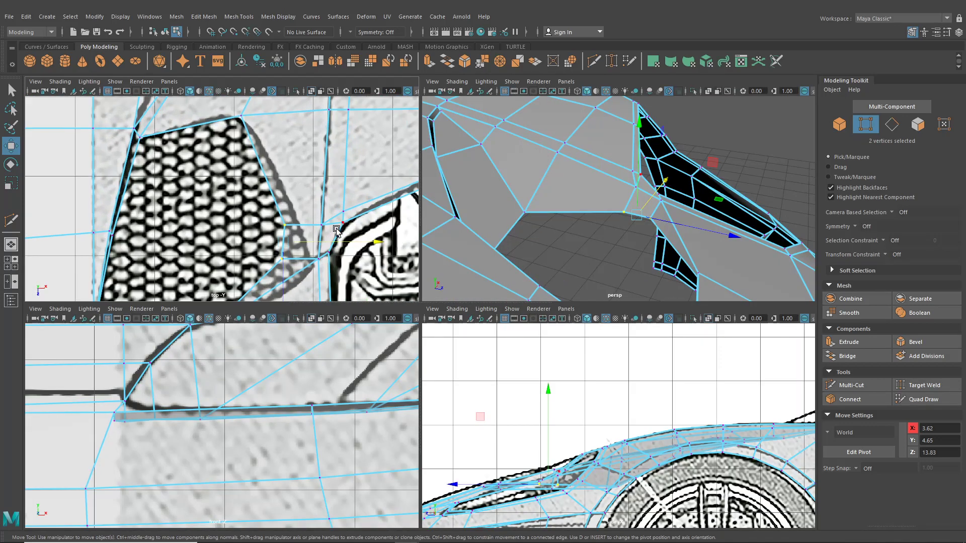
drag(345, 243, 328, 259)
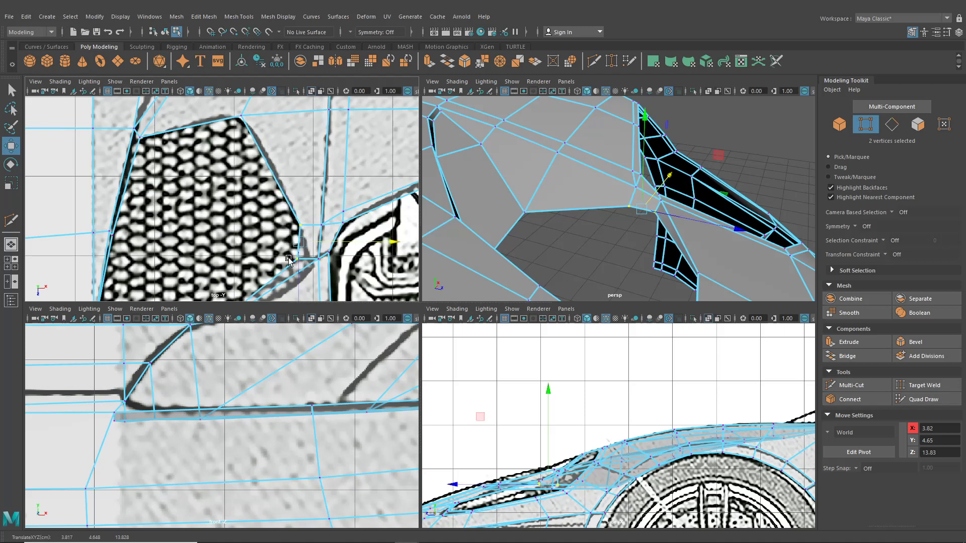
Move the front vertex of the grille opening's outer corner to about X 3.96 and briefly preview the mesh smoothed
click(335, 264)
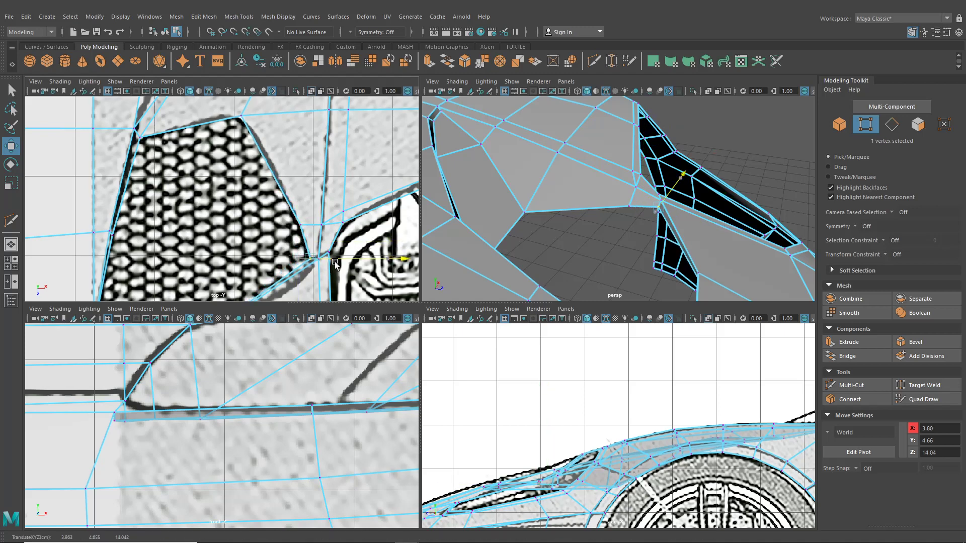
alt+middle_drag(335, 264, 332, 222)
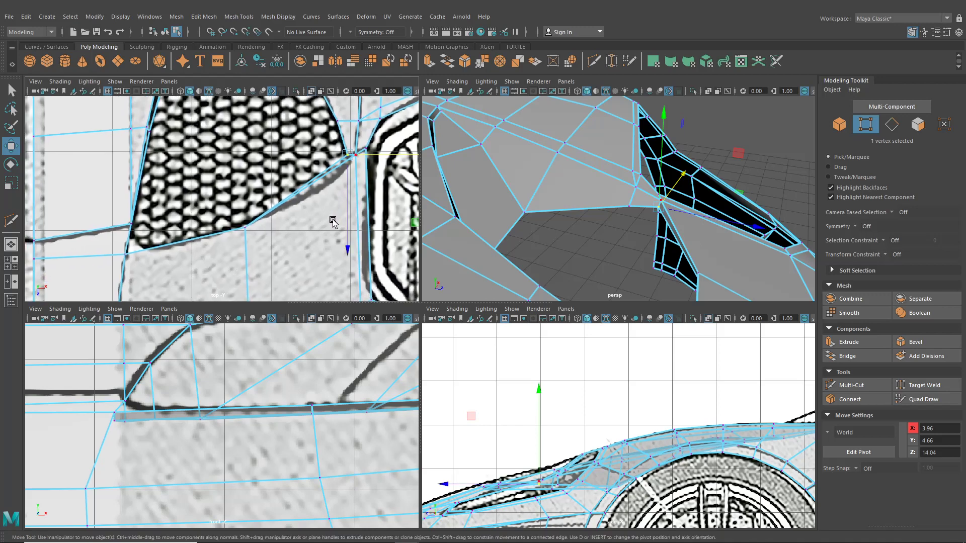
key(3)
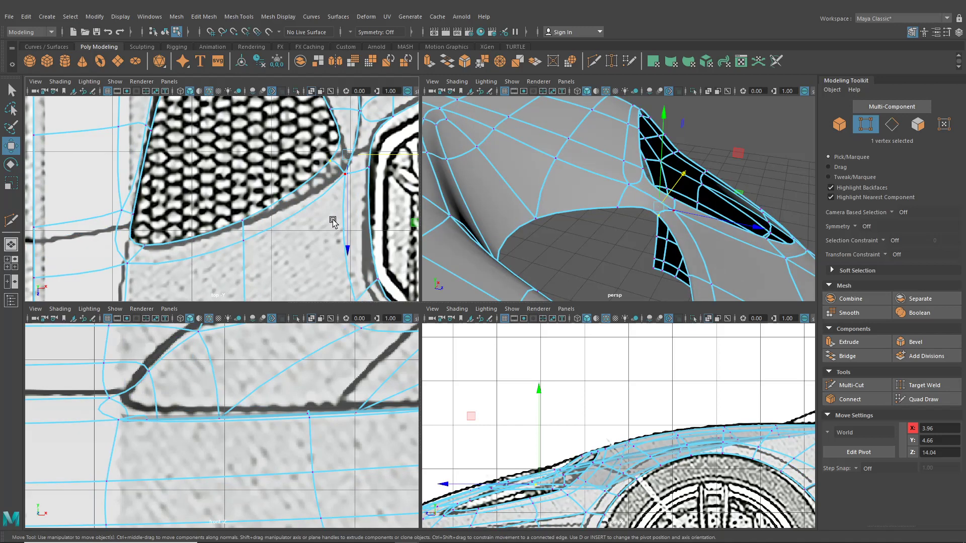
key(1)
Move the vertex at the headlight opening's inner corner to about X 4.21, Z 14.01, matching the blueprint
scroll(338, 202, up, 4)
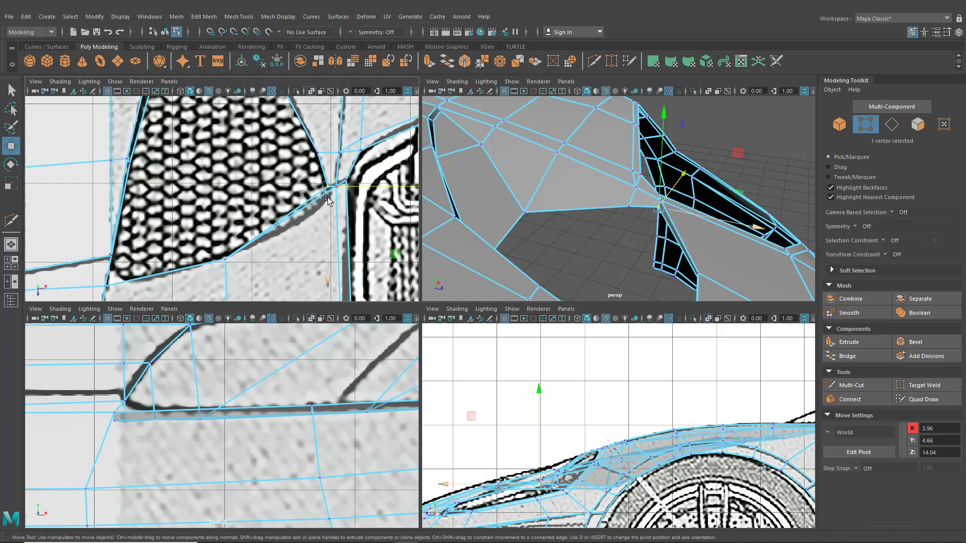
alt+middle_drag(327, 226, 288, 229)
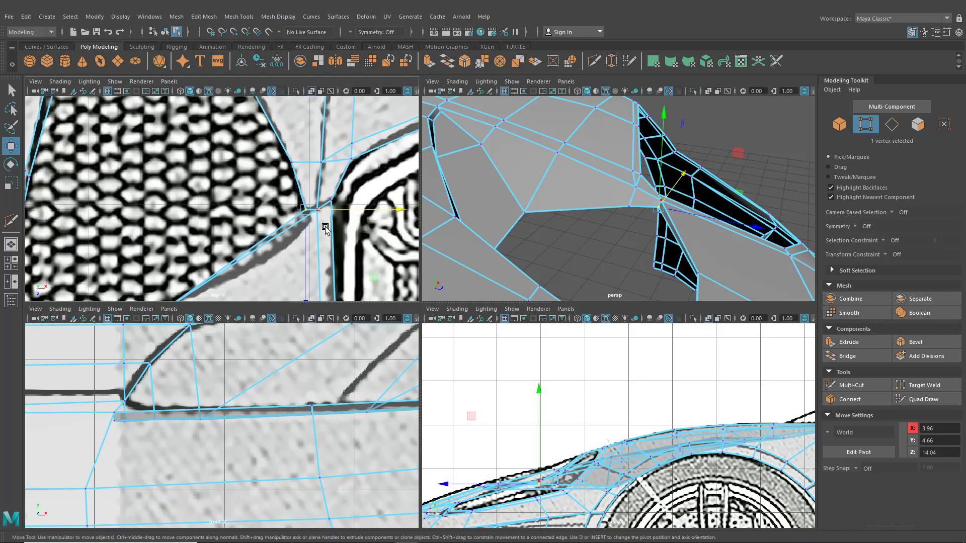
click(331, 197)
drag(338, 205, 340, 212)
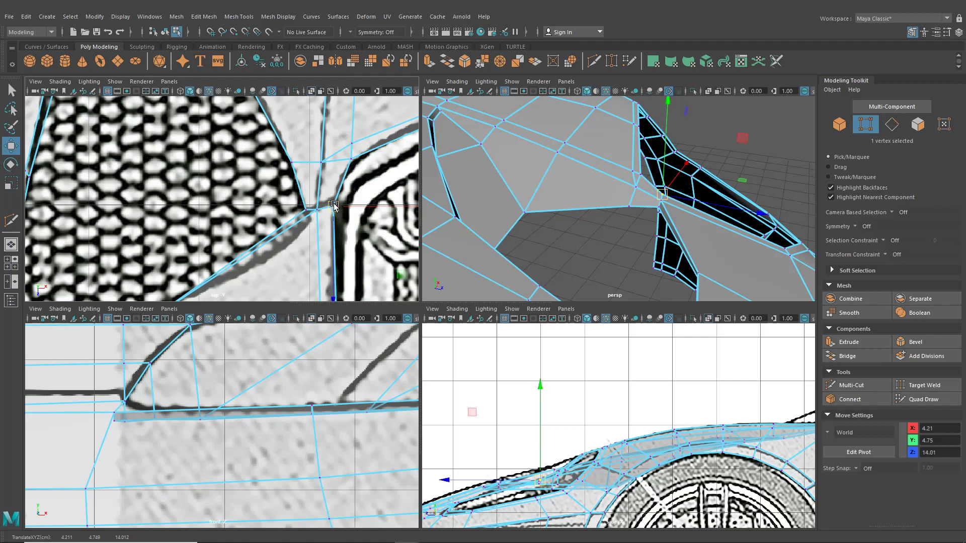
Cut an edge from the headlight opening's upper inner corner across the narrow bridge to the grille opening's border
key(space)
scroll(345, 244, down, 10)
alt+middle_drag(345, 244, 293, 245)
scroll(294, 250, up, 1)
scroll(394, 309, up, 6)
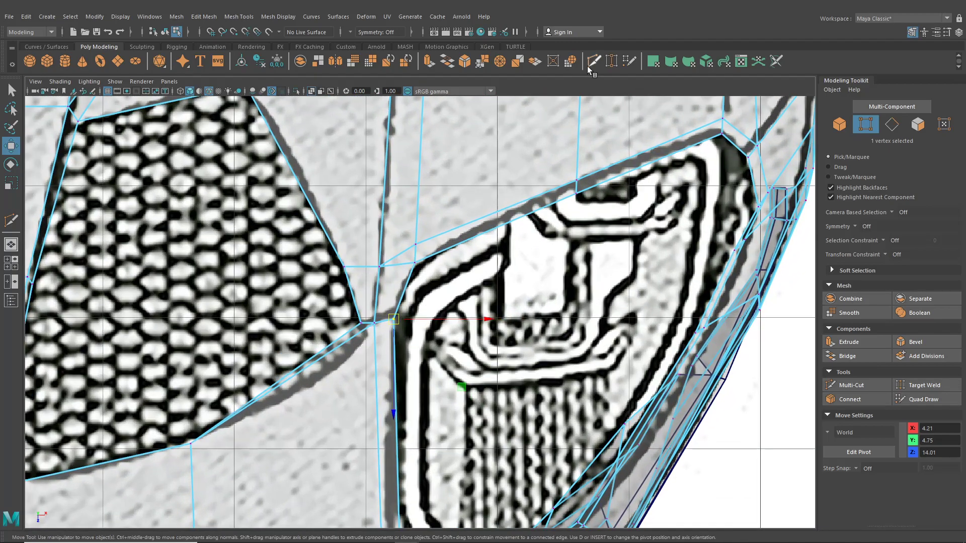
click(591, 63)
click(414, 263)
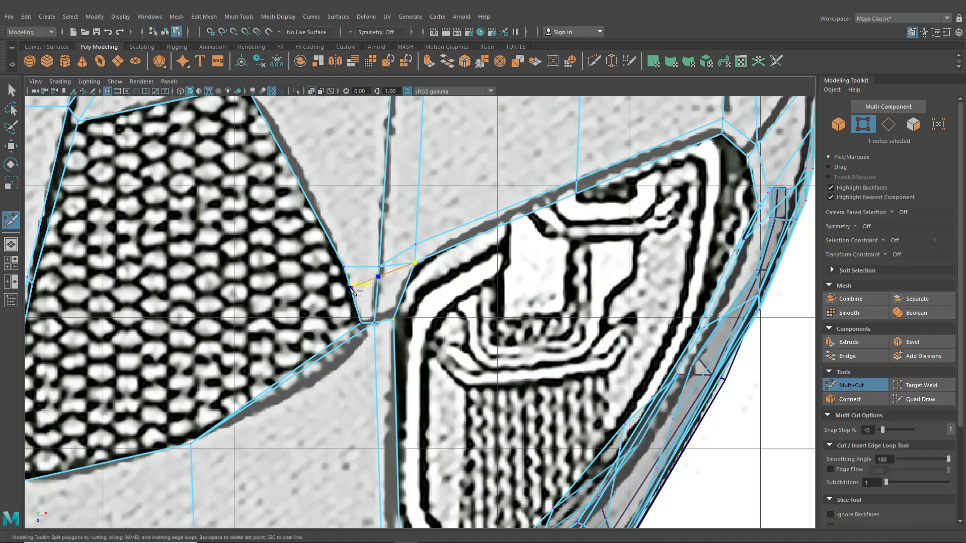
click(11, 244)
alt+drag(333, 286, 351, 301)
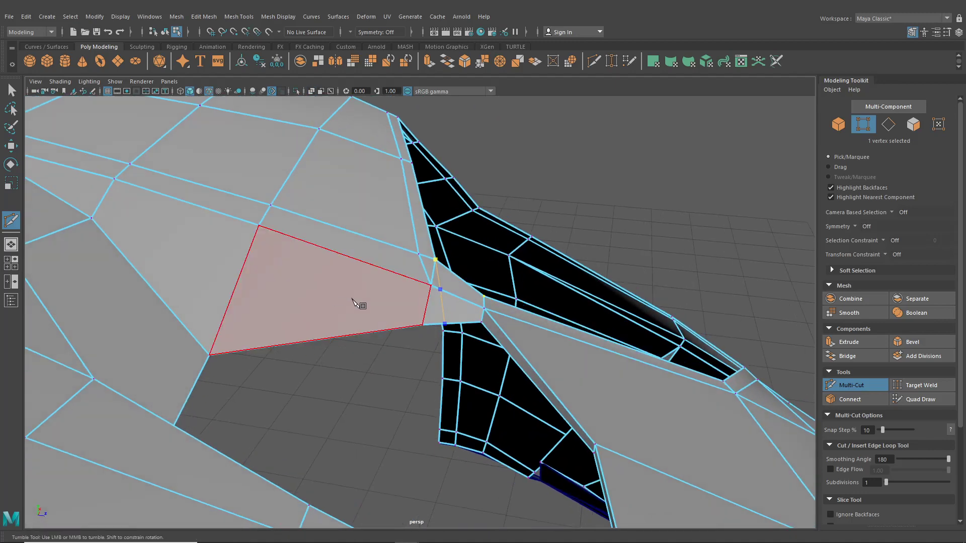
alt+right_drag(351, 300, 380, 335)
alt+drag(379, 333, 340, 348)
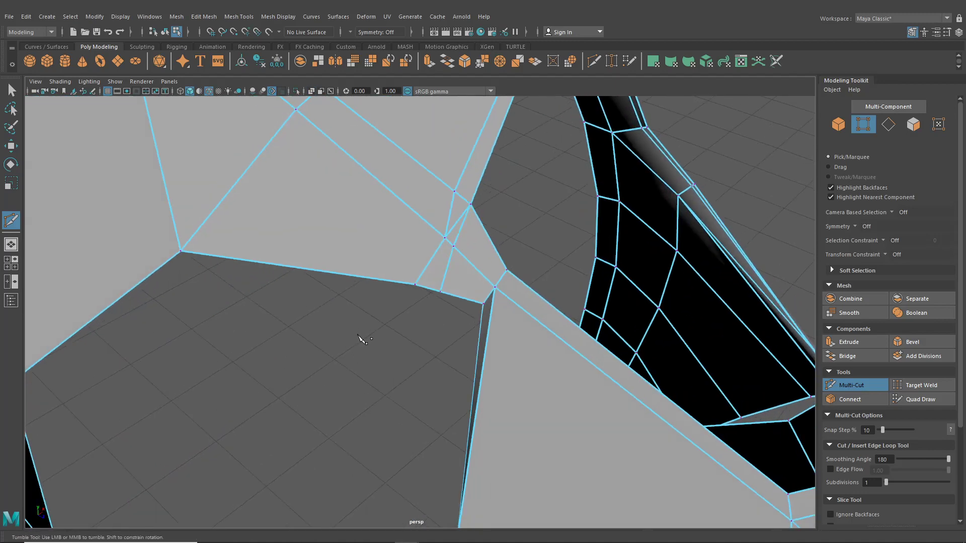
Cut an edge from the adjacent crease vertex down to the vertex on the grille opening's border
click(454, 192)
alt+drag(455, 191, 341, 237)
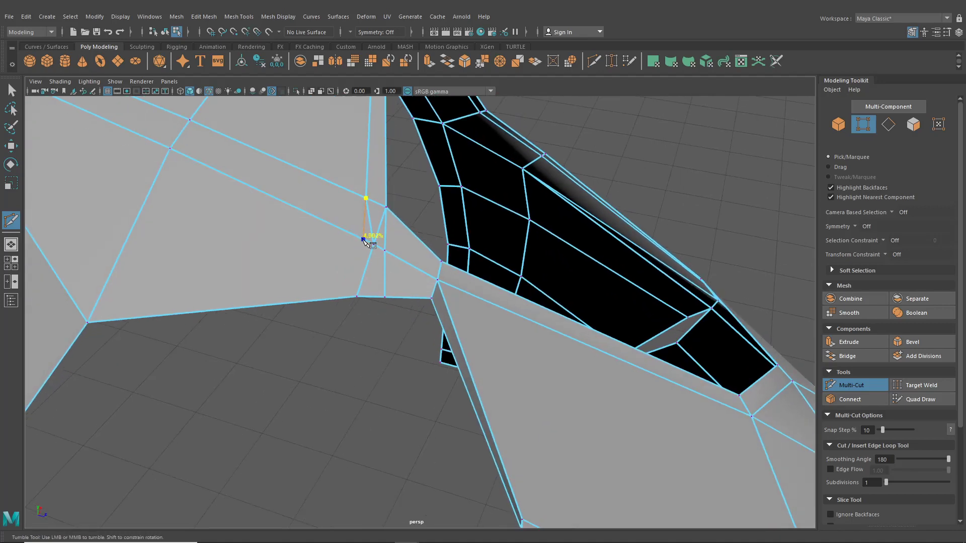
click(356, 297)
Delete the three leftover edges crossing the bridge between the grille and headlight openings
key(q)
right_drag(354, 234, 355, 204)
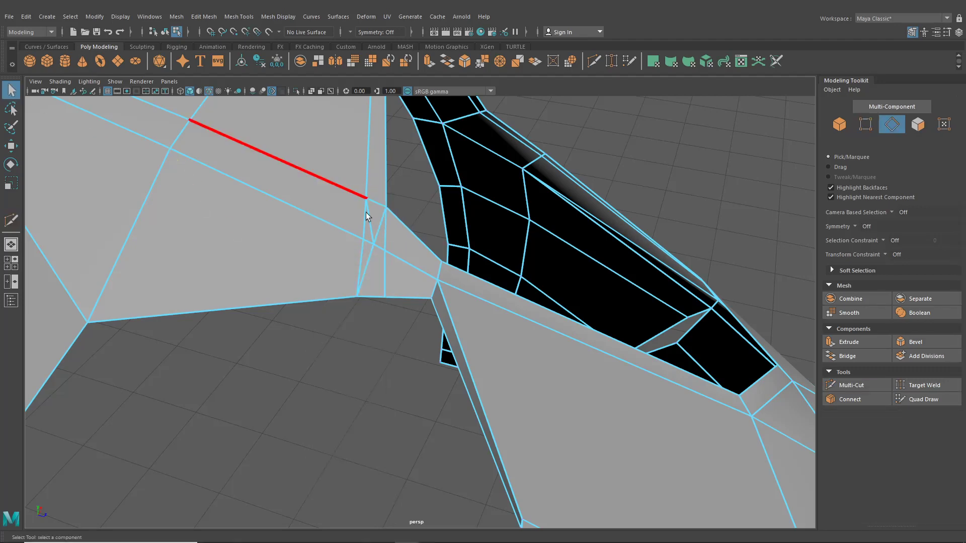
click(370, 219)
shift+click(378, 225)
shift+click(369, 258)
key(w)
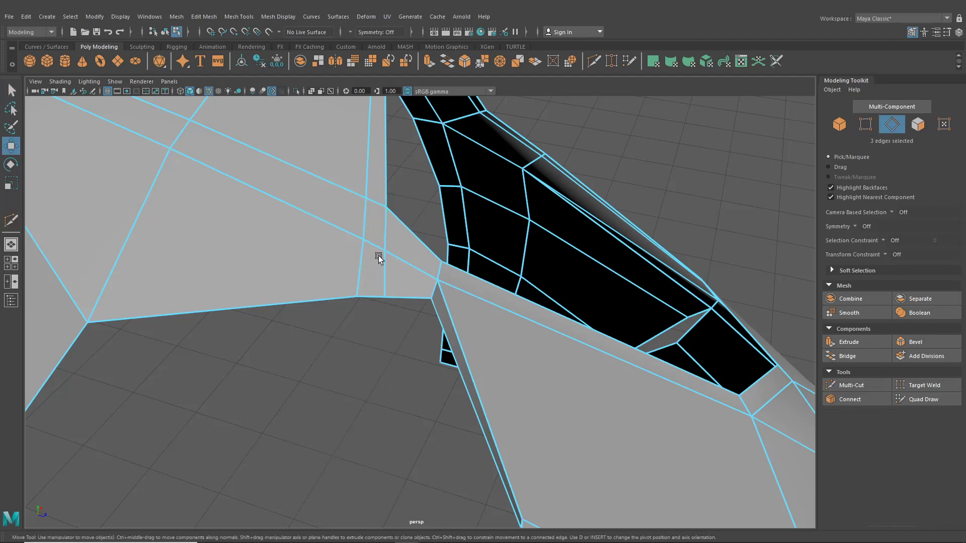
alt+drag(378, 256, 276, 247)
key(space)
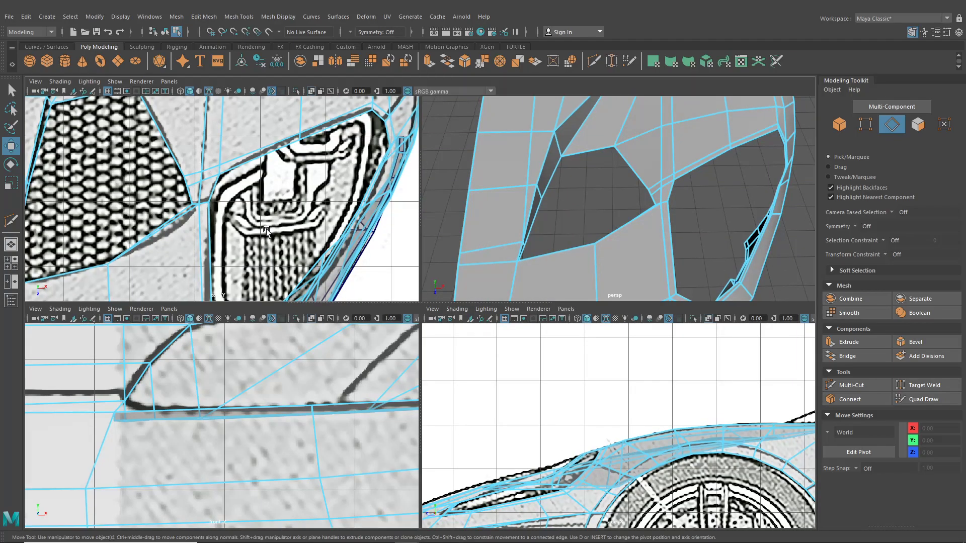
Move the vertex on the grille opening's border beside the headlight to about X 3.85, Z 13.64, matching the blueprint
key(space)
right_drag(346, 182, 308, 183)
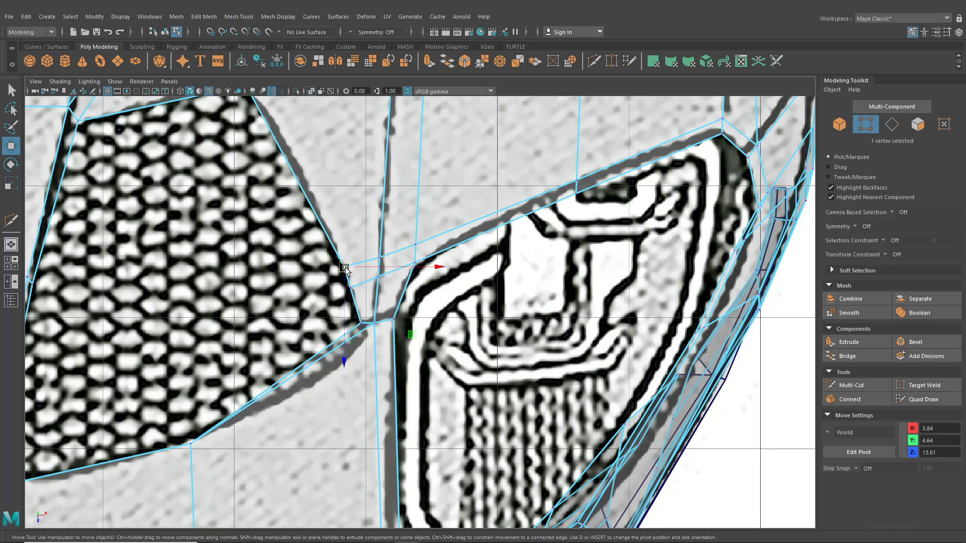
click(346, 269)
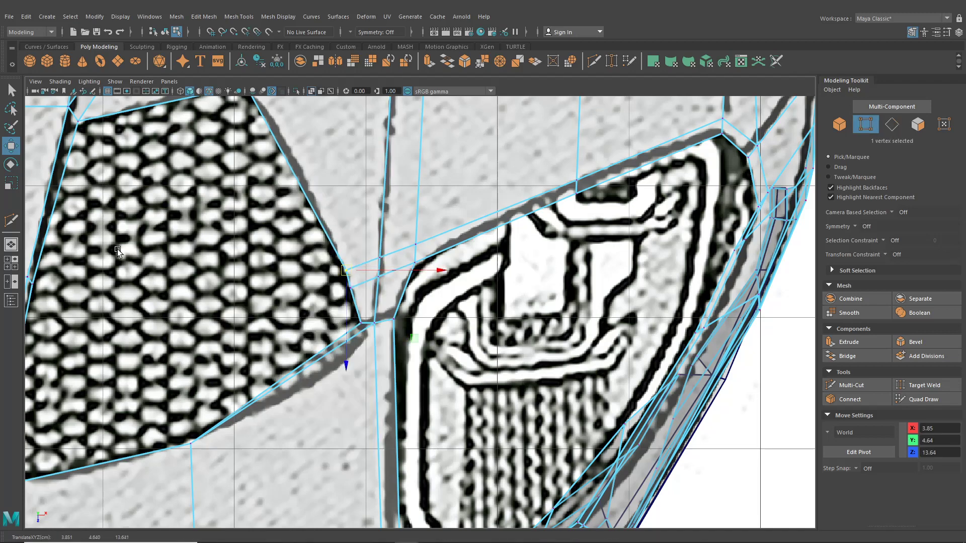
click(11, 244)
alt+drag(434, 320, 483, 346)
key(f)
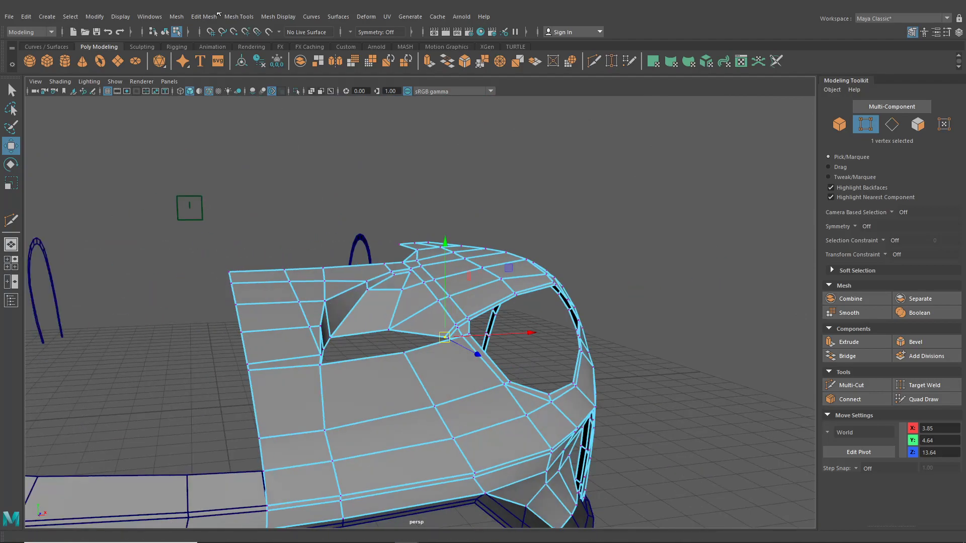
Examine the moved border vertex and the narrow bridge between the grille and headlight openings in perspective
click(165, 32)
click(386, 254)
scroll(387, 263, down, 5)
alt+drag(397, 287, 378, 397)
scroll(394, 367, up, 5)
alt+drag(410, 356, 388, 351)
scroll(502, 243, up, 3)
right_drag(502, 244, 501, 217)
click(486, 276)
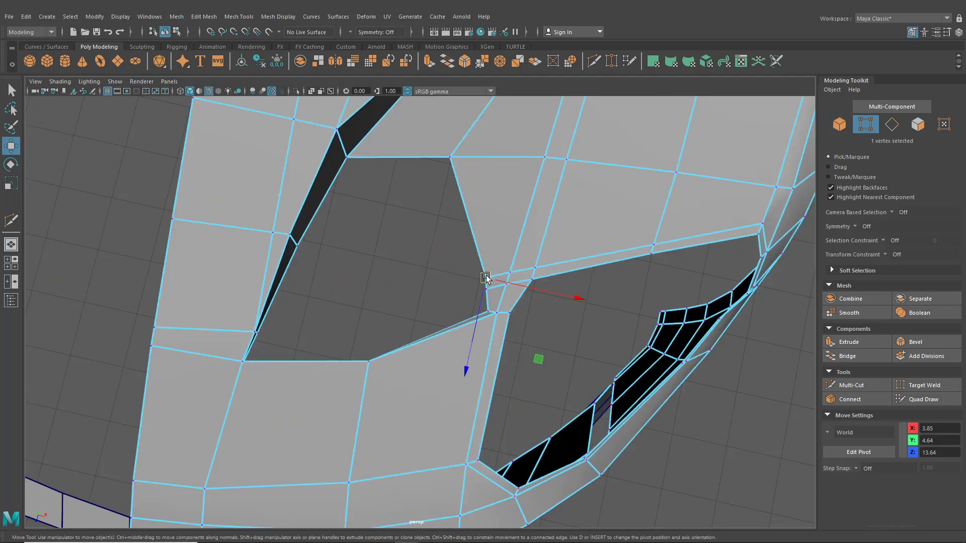
drag(511, 285, 511, 285)
Extrude the hood grille opening's nine border edges downward to form a narrow inner lip
key(F10)
double_click(432, 157)
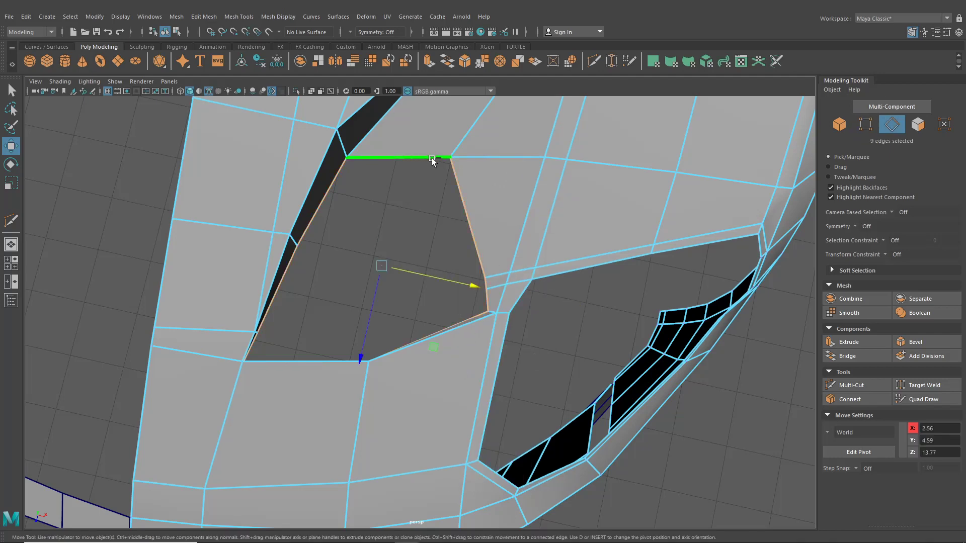
key(ctrl+e)
scroll(451, 212, down, 3)
mouse_move(451, 212)
alt+mouse_down()
mouse_move(589, 149)
mouse_move(452, 206)
alt+mouse_up()
click(602, 121)
drag(463, 285, 403, 336)
alt+middle_drag(403, 336, 422, 311)
scroll(422, 311, up, 3)
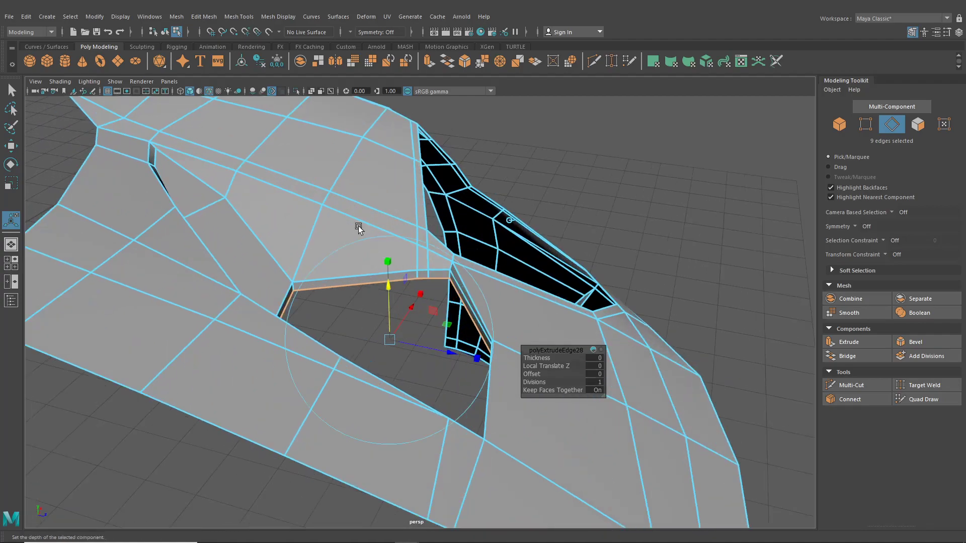
click(165, 32)
click(411, 317)
scroll(413, 319, down, 5)
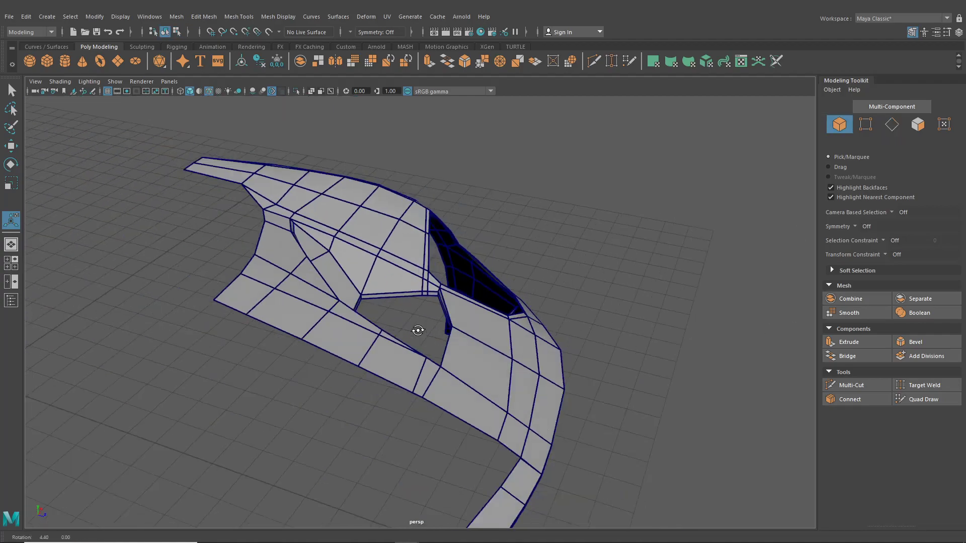
alt+drag(418, 328, 413, 312)
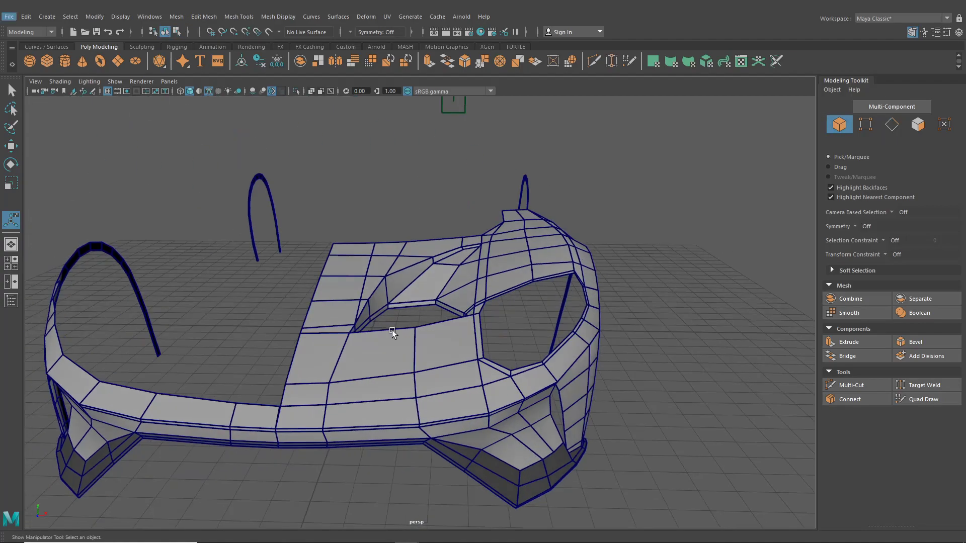
Extrude the headlight opening's eleven border edges inward and downward to form a narrow inner lip
alt+drag(512, 333, 511, 302)
click(512, 301)
right_drag(514, 260, 511, 233)
key(q)
shift+click(530, 301)
alt+drag(538, 330, 488, 336)
key(ctrl+e)
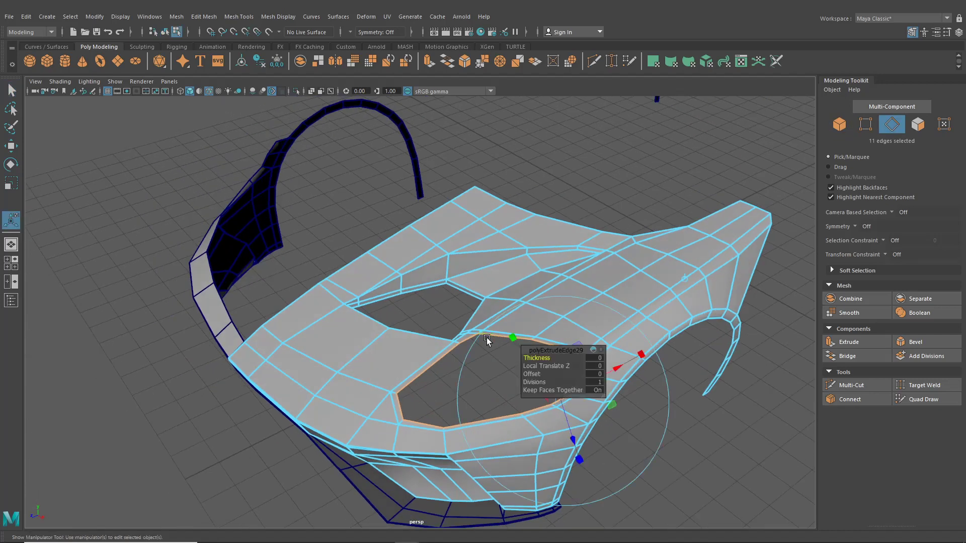
alt+middle_drag(409, 261, 407, 258)
click(604, 178)
scroll(397, 282, up, 4)
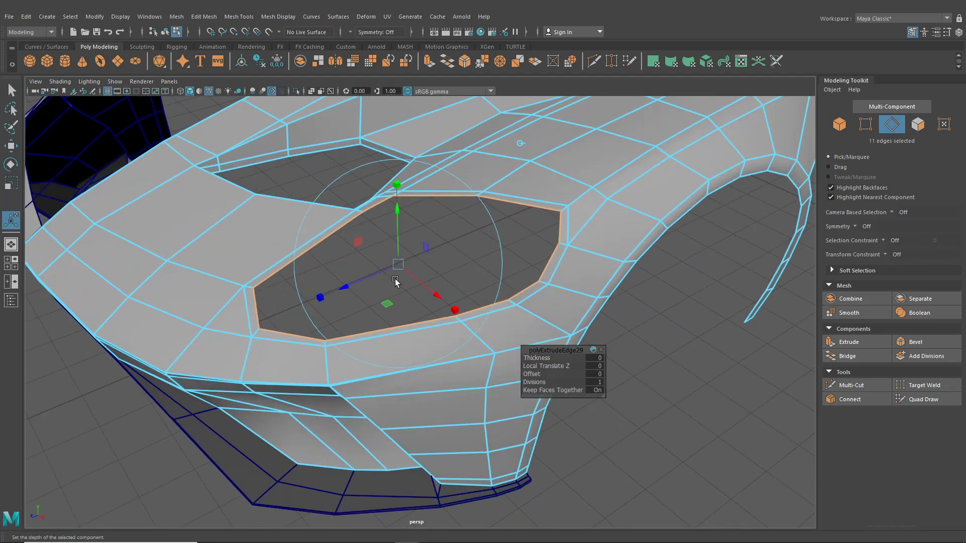
drag(355, 284, 367, 283)
alt+drag(367, 282, 340, 267)
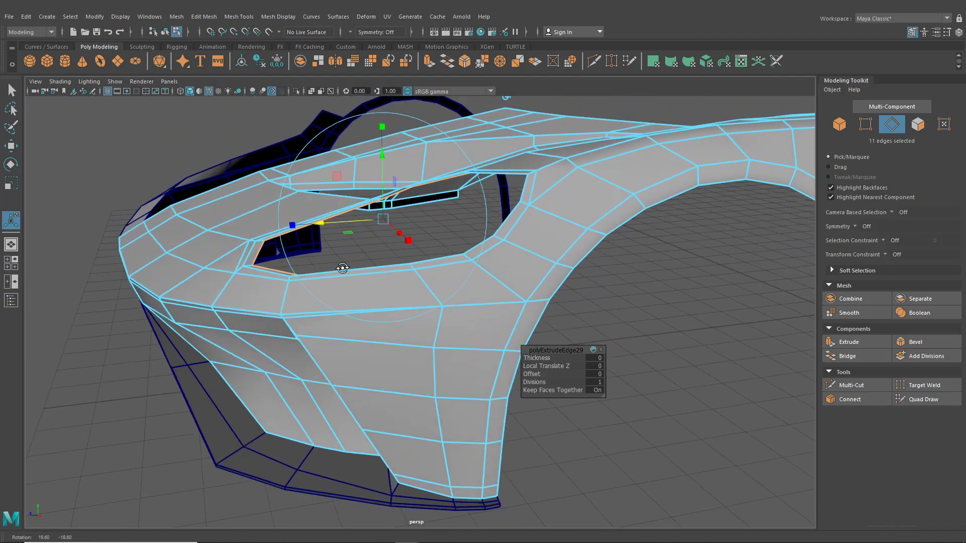
drag(383, 160, 503, 158)
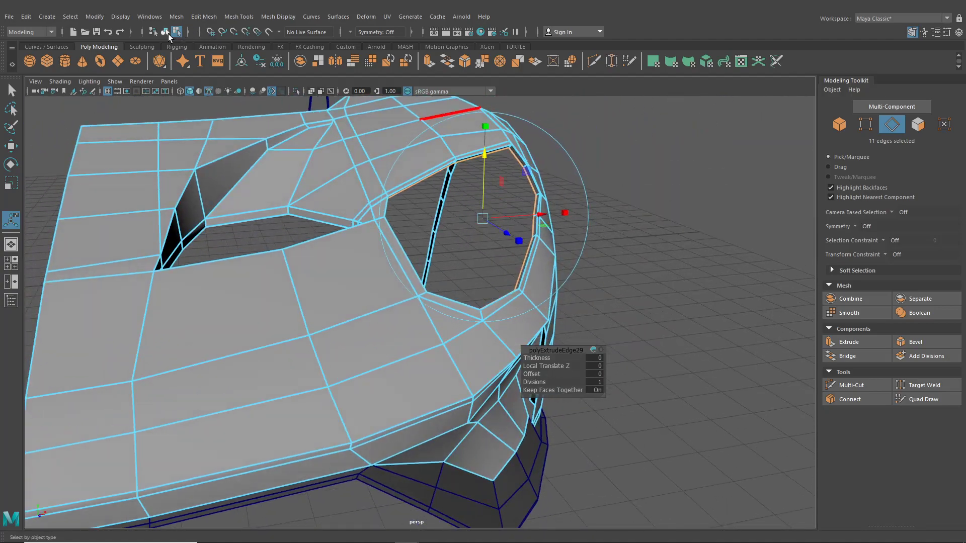
click(165, 32)
Adjust the lip vertices along the headlight opening's outer side, placing three of them at about X 6.98, Y 4.73, Z 13.09
alt+drag(614, 242, 575, 328)
click(671, 255)
click(572, 328)
mouse_move(532, 267)
right_down()
mouse_move(521, 244)
mouse_move(521, 254)
right_up()
alt+drag(520, 254, 568, 290)
alt+drag(338, 219, 330, 217)
key(w)
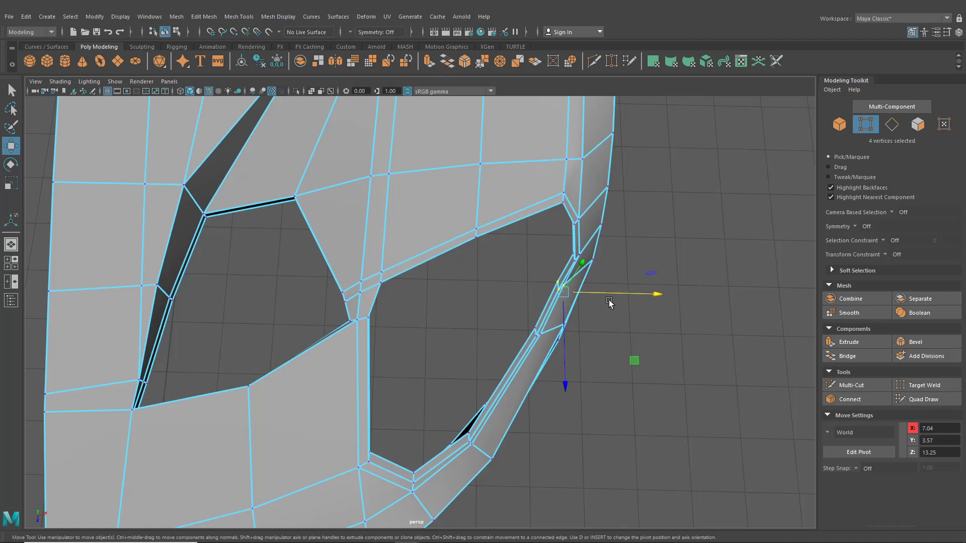
alt+drag(609, 302, 567, 306)
alt+drag(566, 306, 587, 284)
alt+drag(587, 284, 605, 297)
drag(619, 276, 613, 276)
alt+drag(613, 275, 565, 202)
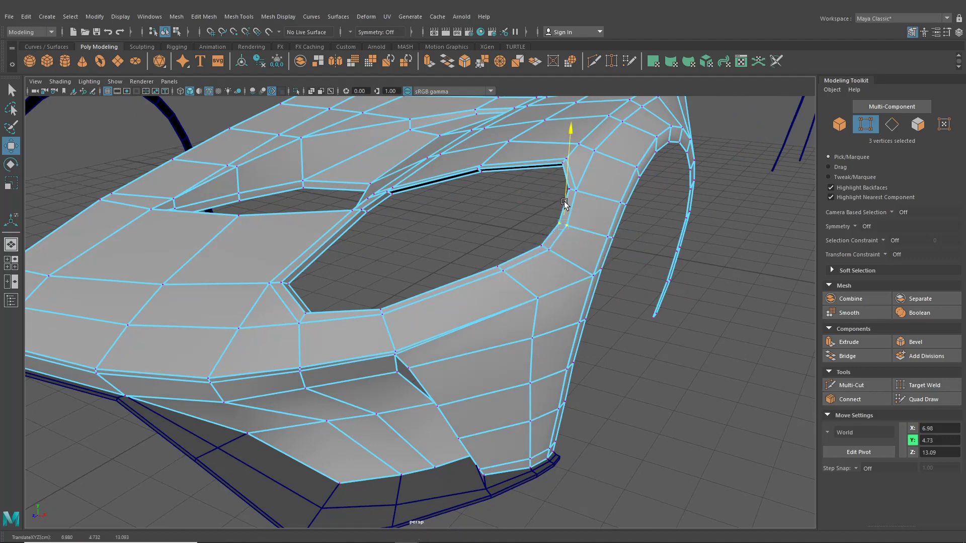
alt+drag(443, 246, 612, 222)
click(165, 32)
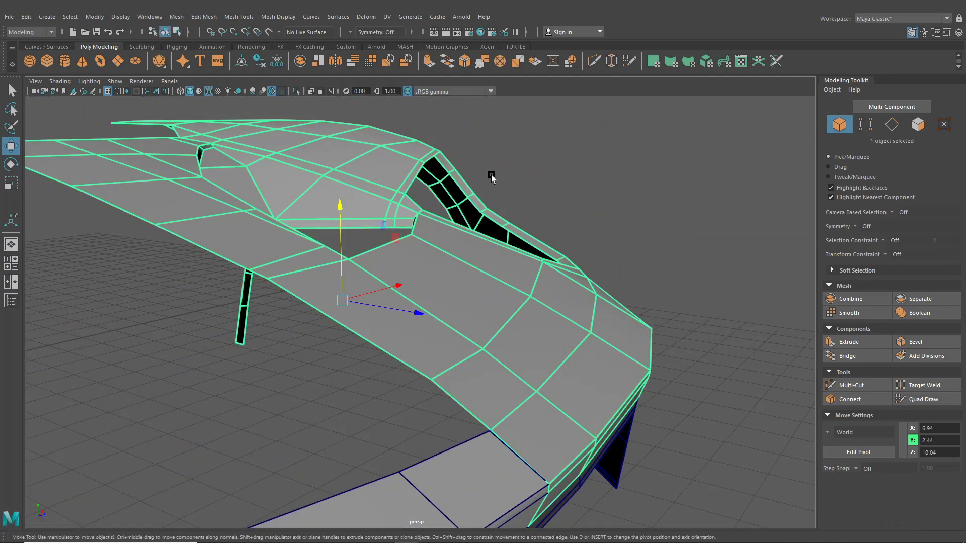
click(642, 244)
Delete the old mirrored parts on the opposite side: the bumper strip with its front arch, the lower bumper piece and the rear wheel arch
scroll(641, 267, down, 5)
alt+drag(640, 267, 296, 277)
click(170, 282)
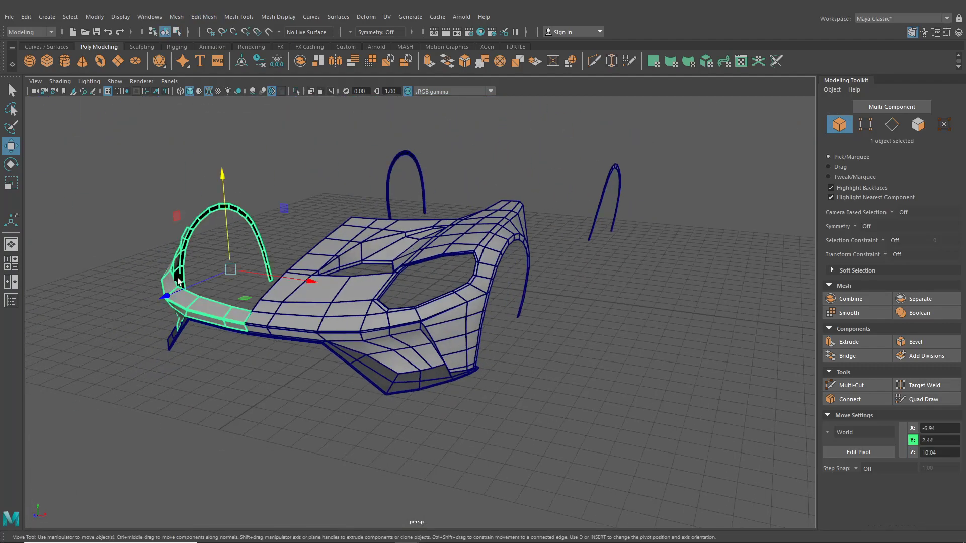
key(Delete)
click(172, 326)
key(Delete)
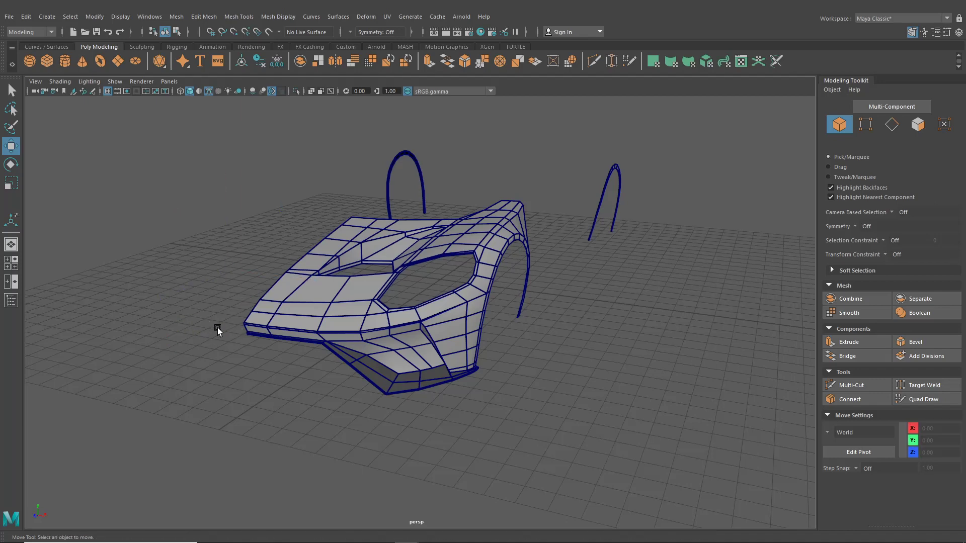
click(396, 159)
key(Delete)
Group the three remaining body parts and mirror a copy to the opposite side with Scale X at -1
alt+drag(397, 168, 694, 421)
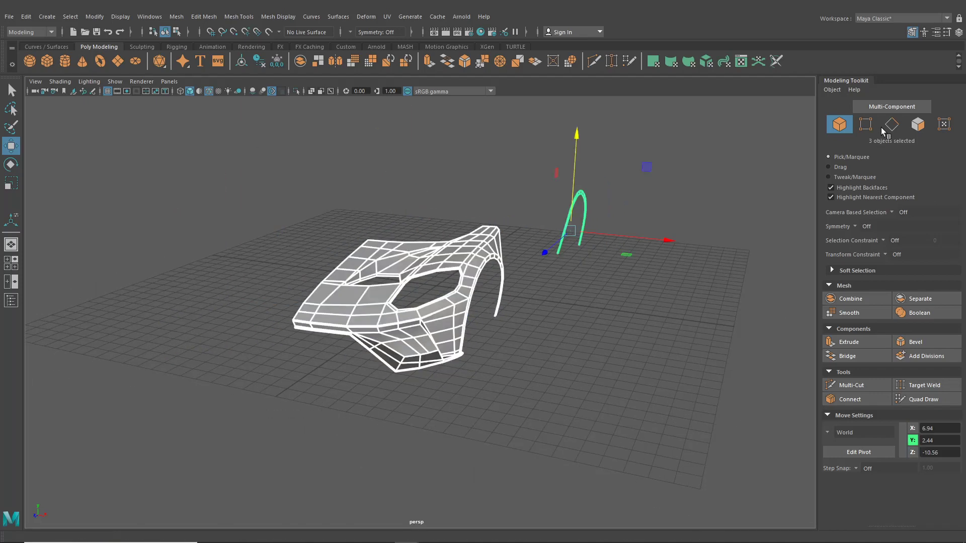
click(913, 32)
click(959, 32)
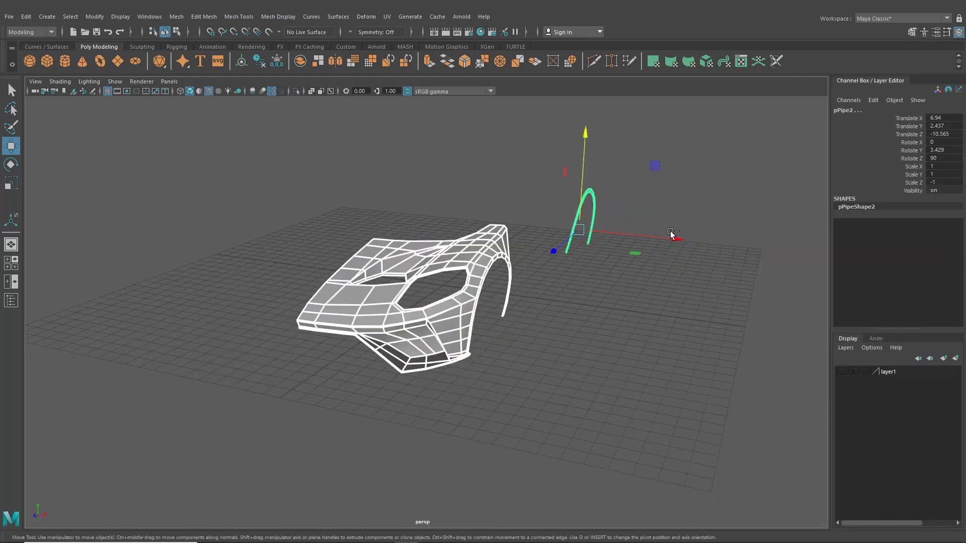
key(ctrl+g)
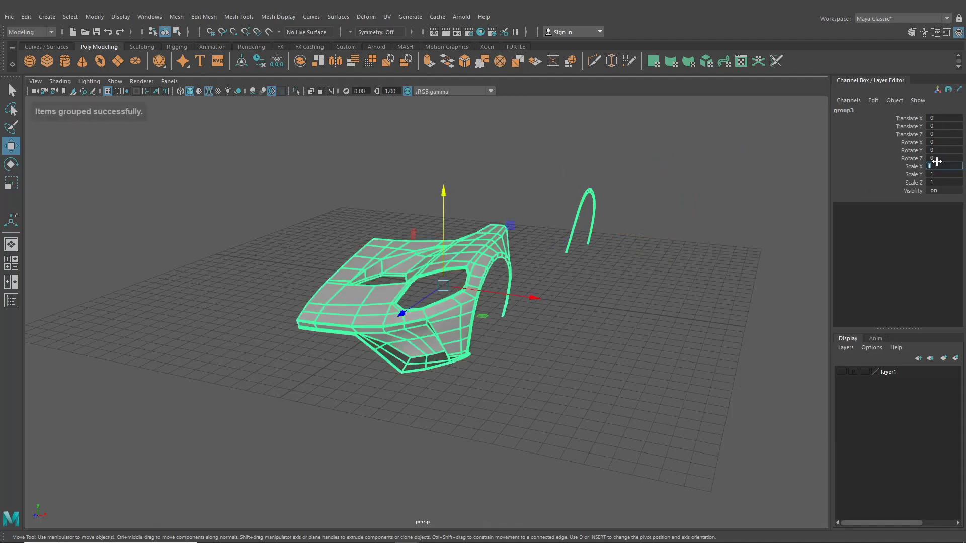
text(-1)
key(Return)
click(518, 408)
alt+drag(518, 408, 473, 390)
scroll(472, 389, down, 5)
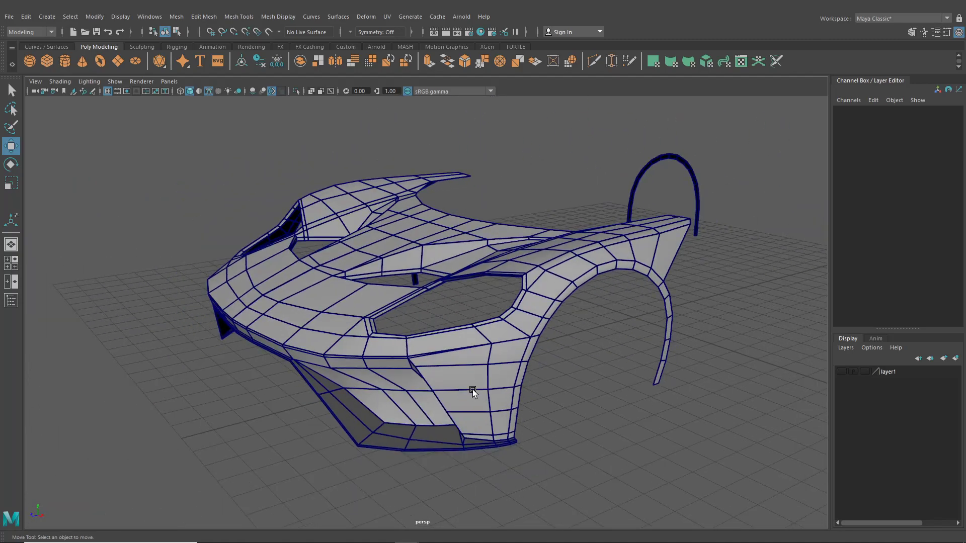
Add a polygon cube and move it in front of the bumper to about Y 1.289, Z 16.877
click(49, 62)
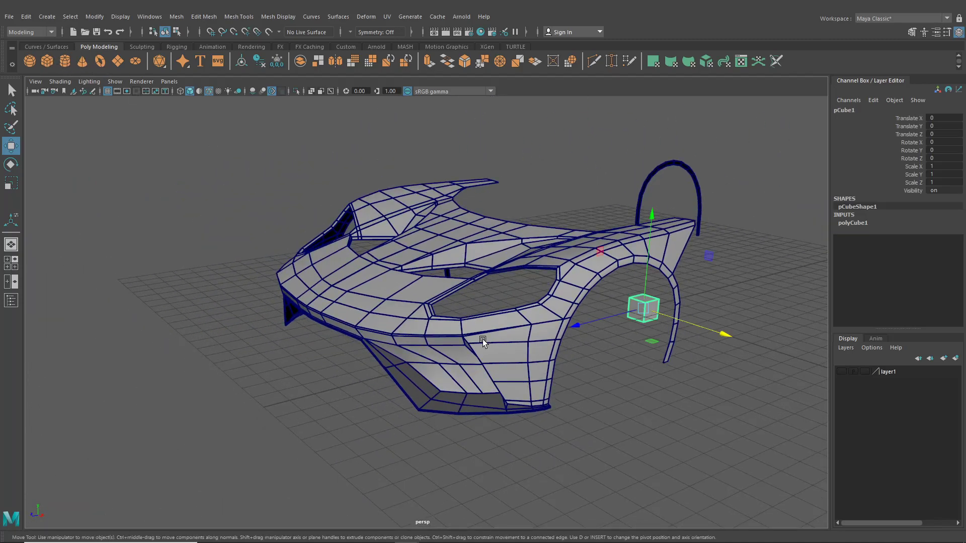
drag(607, 317, 272, 370)
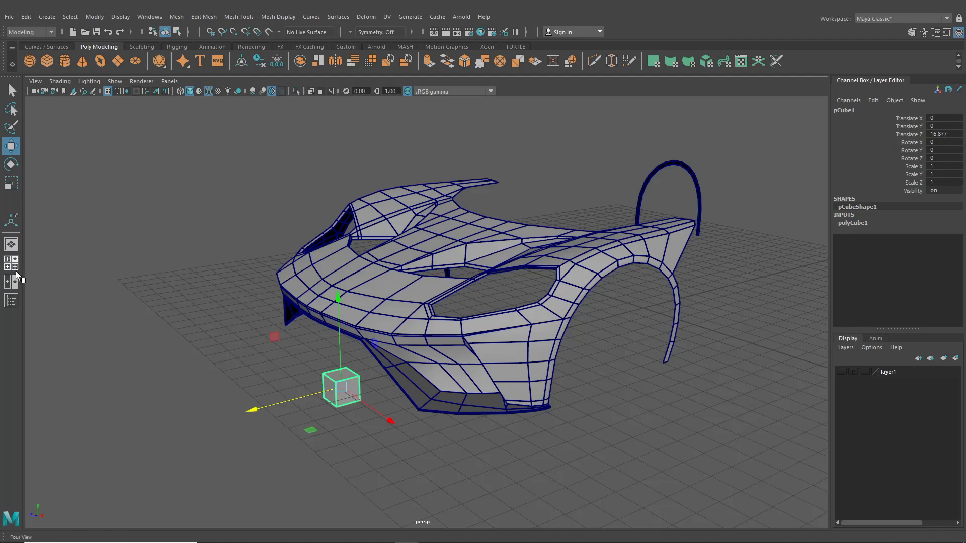
click(16, 272)
key(space)
scroll(219, 431, down, 6)
alt+middle_drag(220, 431, 251, 388)
scroll(250, 388, up, 2)
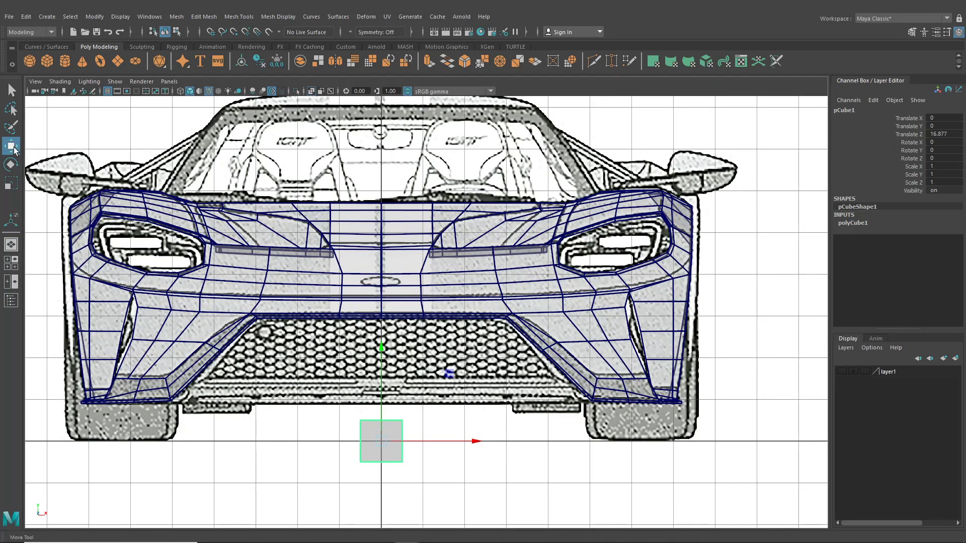
drag(386, 361, 388, 306)
scroll(425, 307, up, 1)
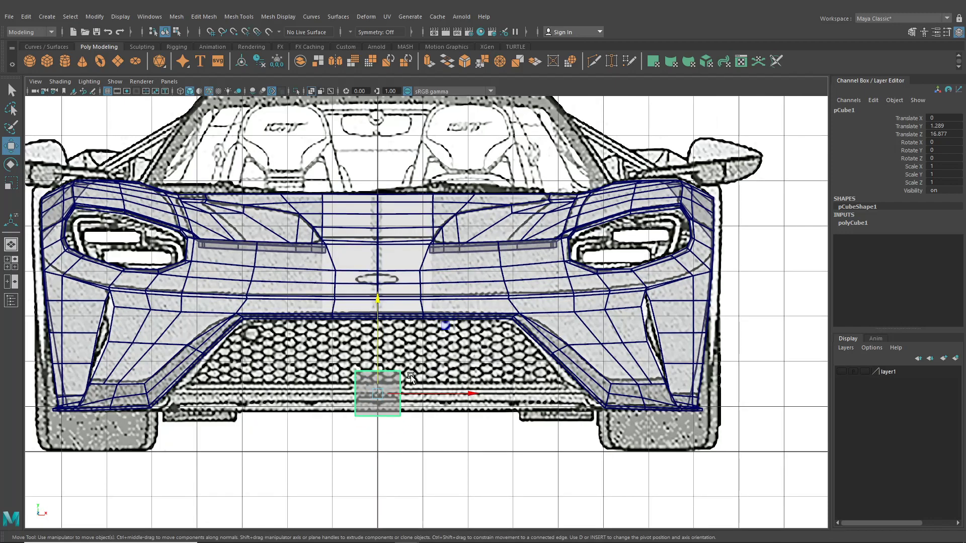
Flatten the cube by moving its upper and lower vertices to the height of the blueprint's bar below the lower grille
right_drag(396, 256, 339, 254)
scroll(314, 342, up, 1)
drag(307, 355, 413, 396)
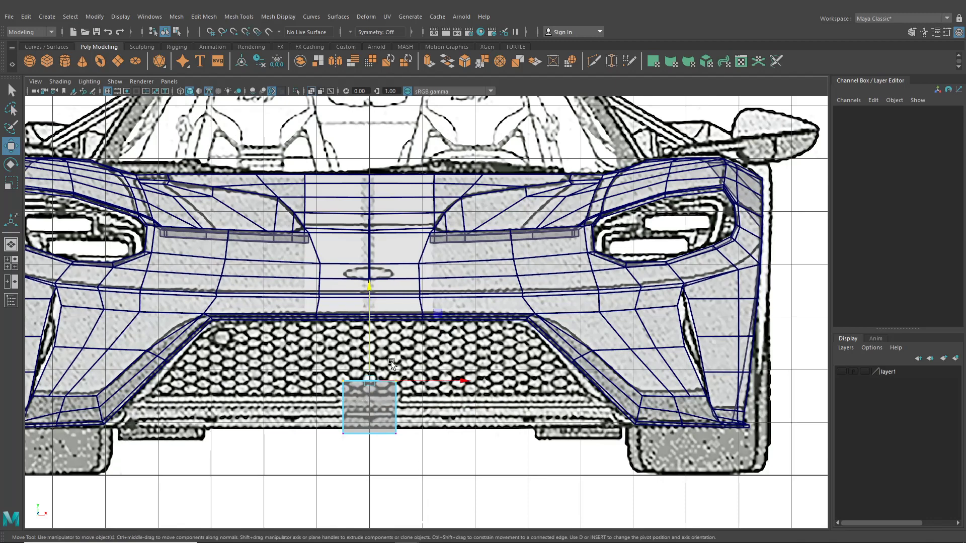
drag(372, 304, 378, 329)
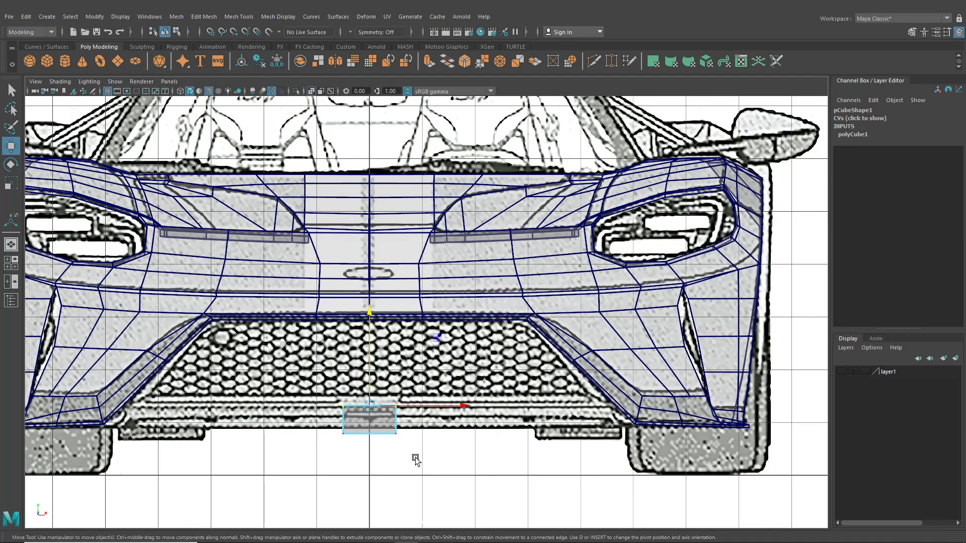
drag(369, 402, 374, 386)
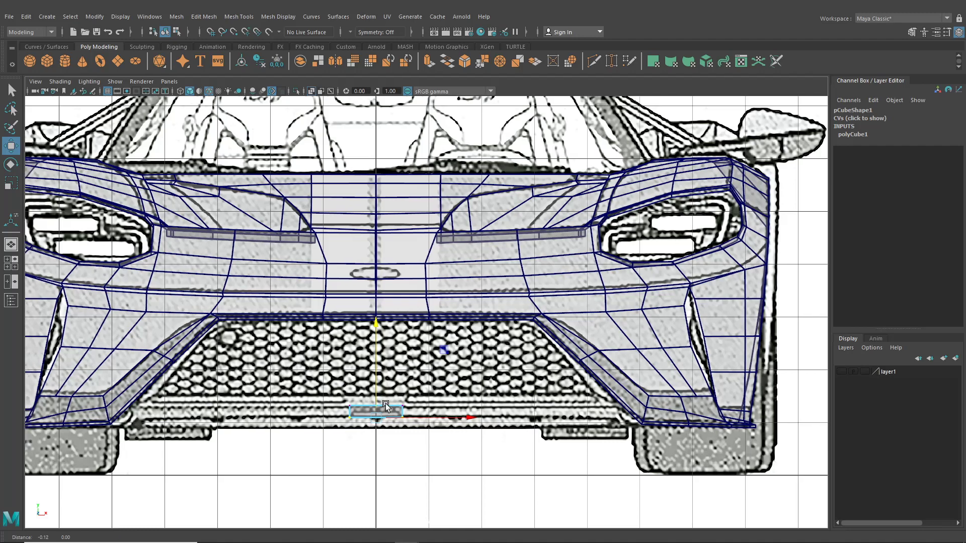
scroll(431, 371, up, 3)
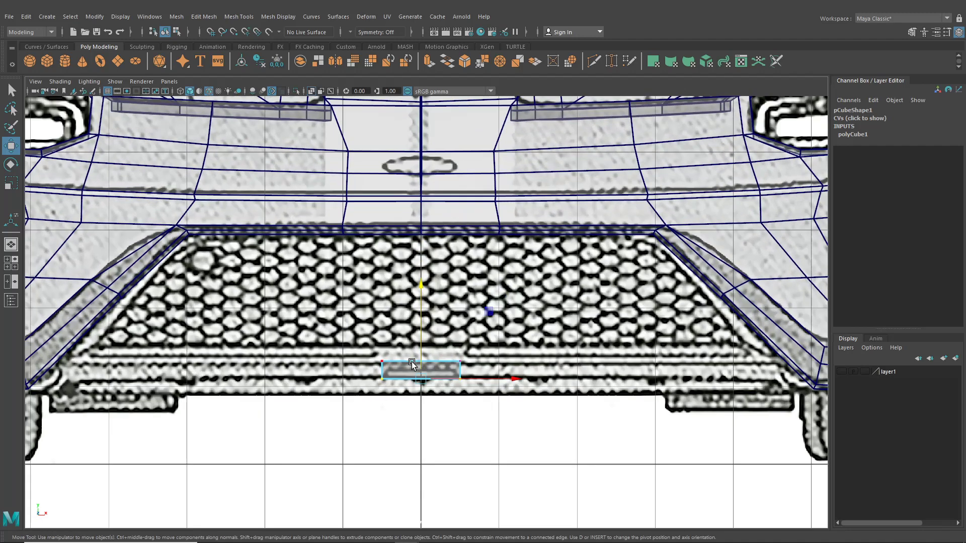
Delete one face of the flattened cube and stretch it into a bar from the body's centreline to the bumper's lower corner
right_drag(411, 362, 342, 268)
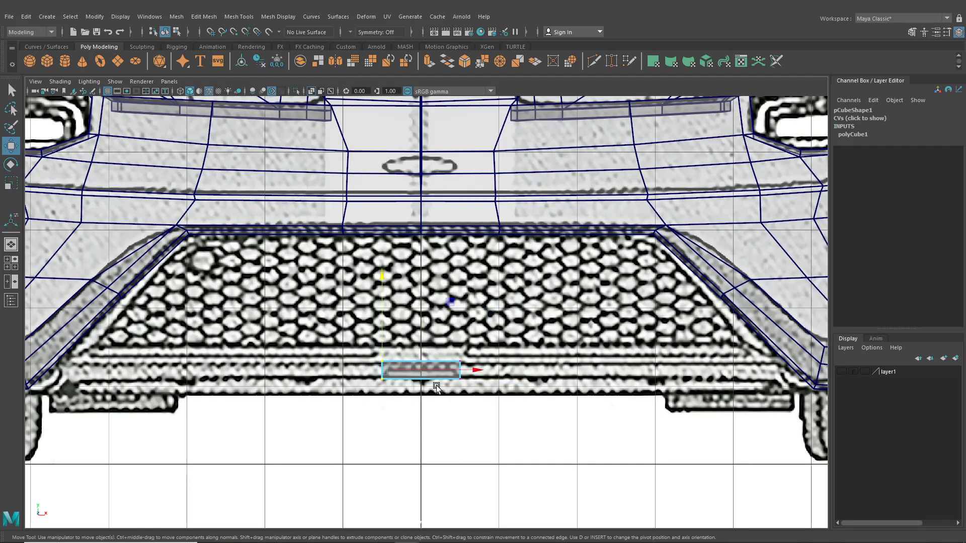
click(11, 244)
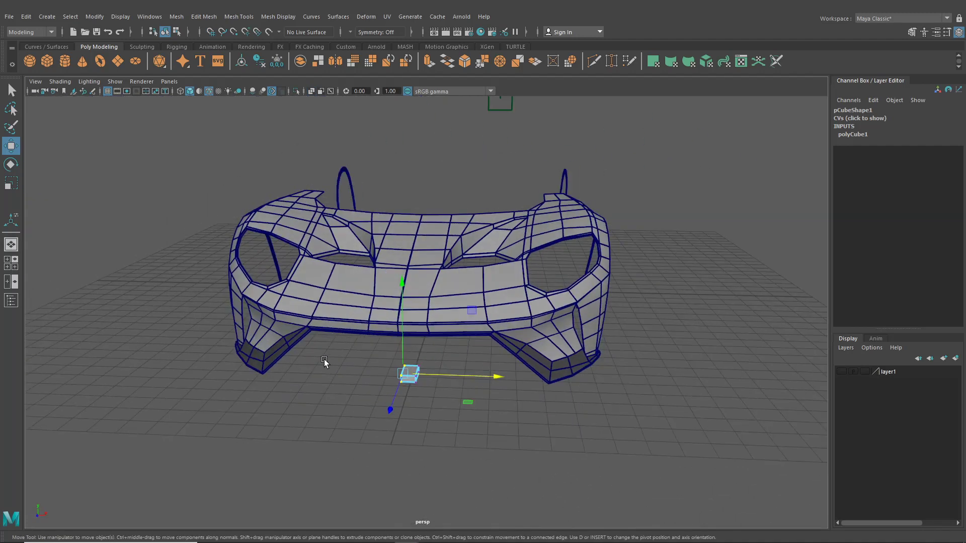
alt+drag(324, 359, 485, 393)
alt+middle_drag(485, 394, 464, 368)
scroll(464, 368, up, 3)
right_drag(474, 378, 485, 331)
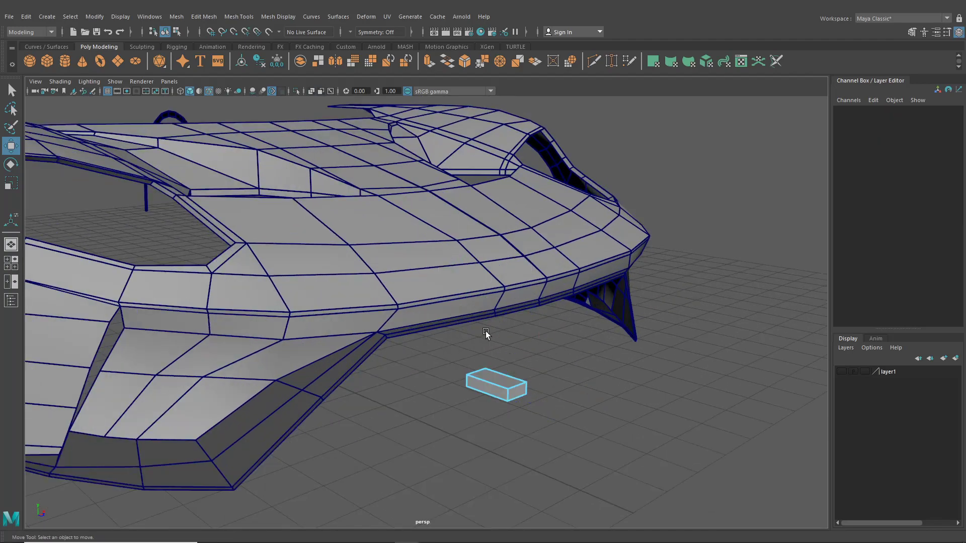
right_drag(490, 379, 489, 282)
alt+drag(523, 385, 613, 465)
click(335, 407)
Move the bar's front vertices forward in the side view to the blueprint's lower lip
click(11, 263)
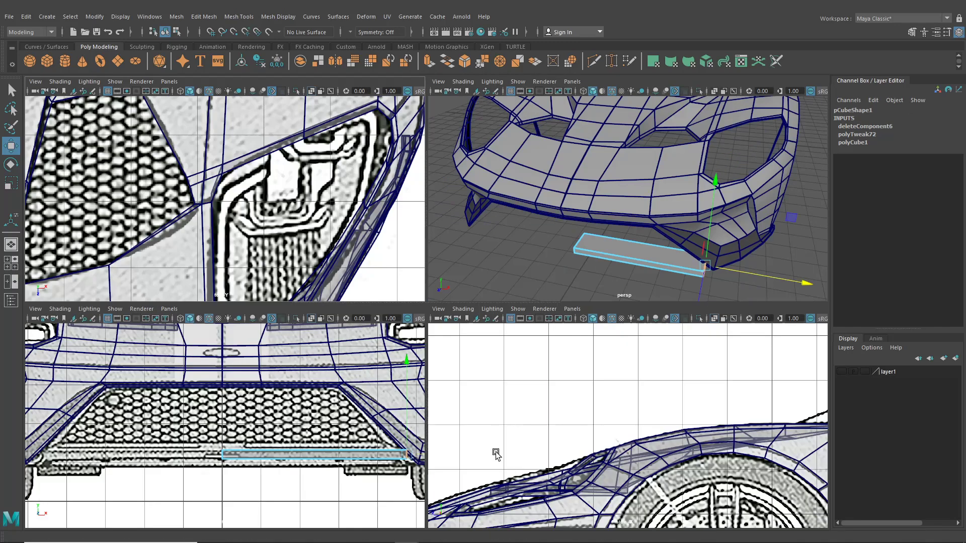
key(f)
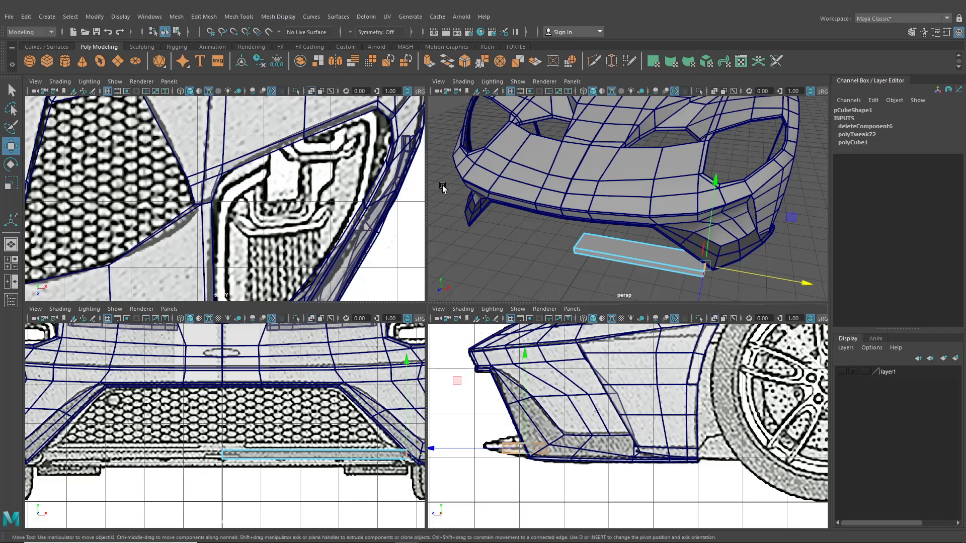
right_click(626, 256)
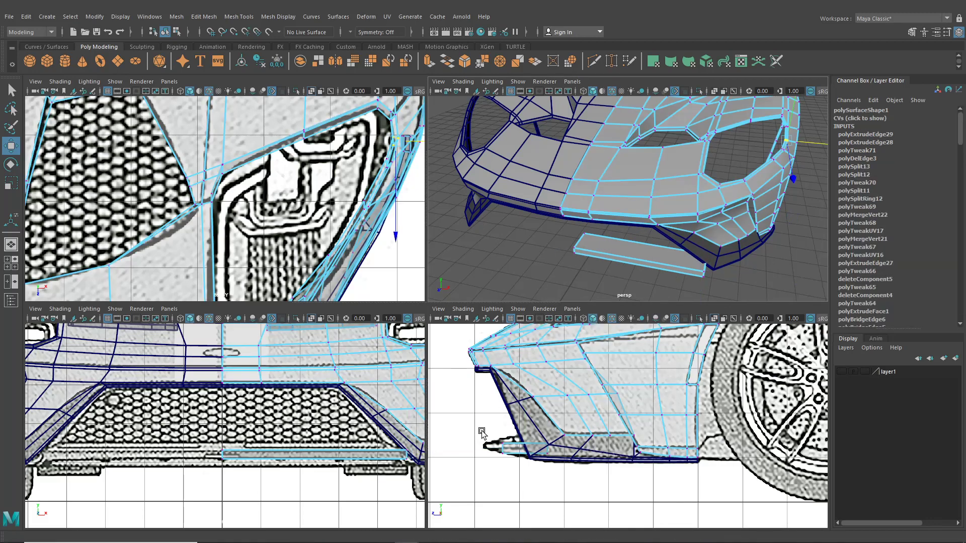
key(ctrl+z)
click(508, 462)
right_drag(507, 451, 463, 273)
drag(490, 434, 464, 449)
alt+middle_drag(473, 446, 478, 442)
scroll(481, 444, up, 4)
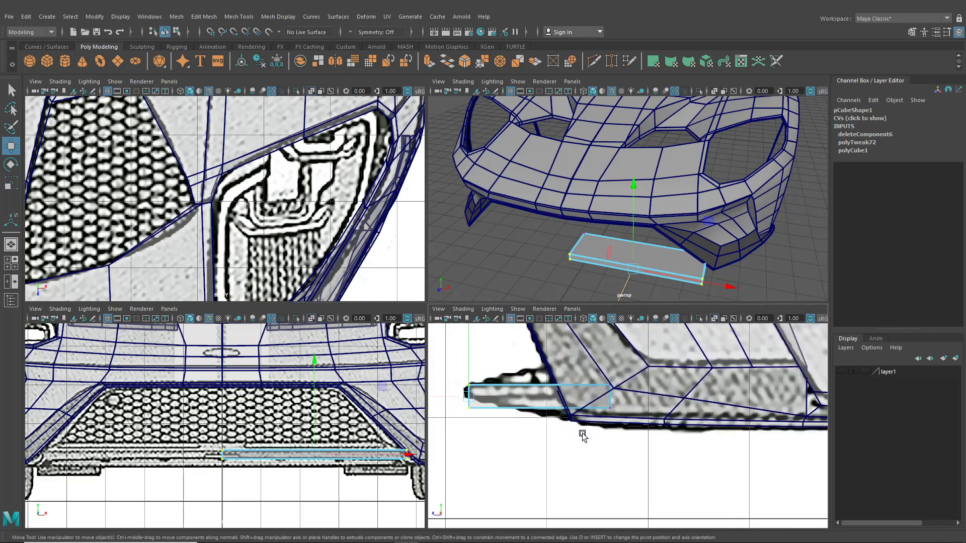
Thin the bar by raising its lower vertices, and extend its front vertices to the tip of the blueprint's lip
drag(458, 388, 459, 395)
drag(539, 377, 539, 367)
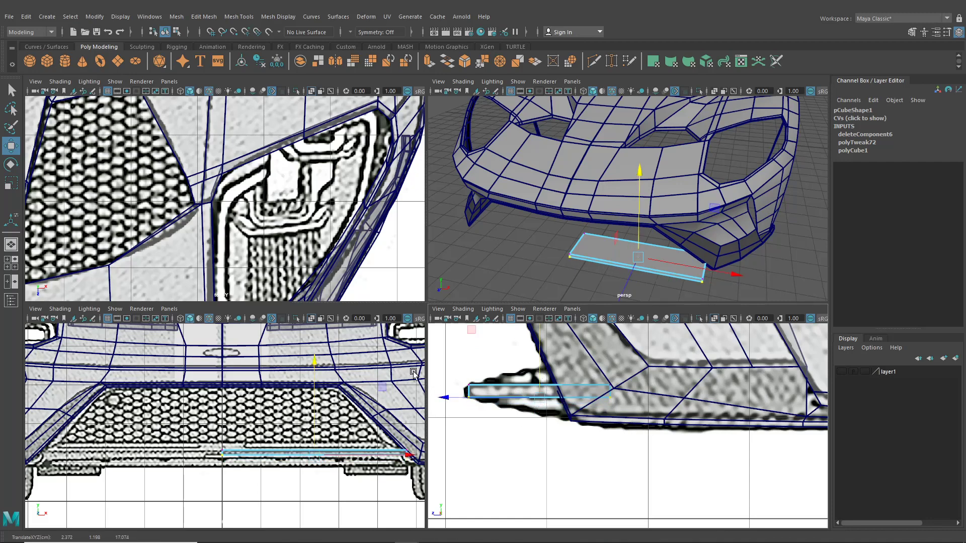
drag(487, 413, 455, 378)
drag(450, 388, 444, 387)
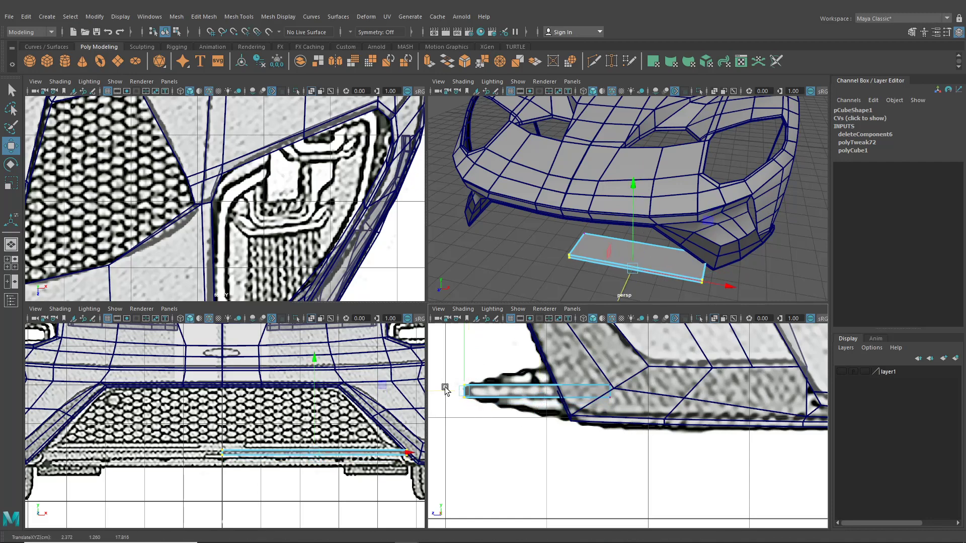
Move the bar's outer end vertices backward and slightly outward so the end meets the bumper's lower corner
drag(669, 300, 753, 219)
alt+drag(752, 221, 646, 312)
alt+middle_drag(642, 294, 618, 211)
drag(585, 215, 618, 198)
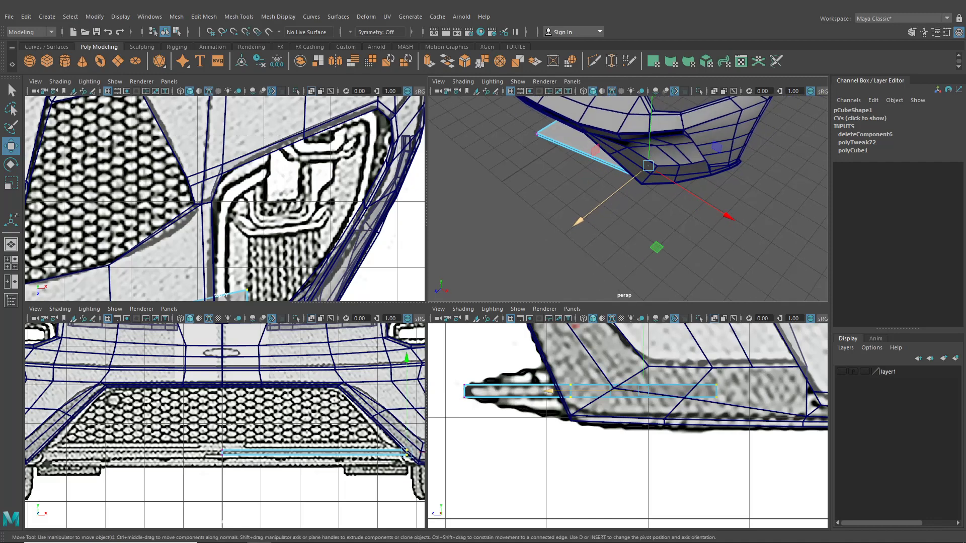
alt+middle_drag(720, 142, 683, 166)
scroll(642, 214, up, 4)
alt+drag(642, 213, 759, 164)
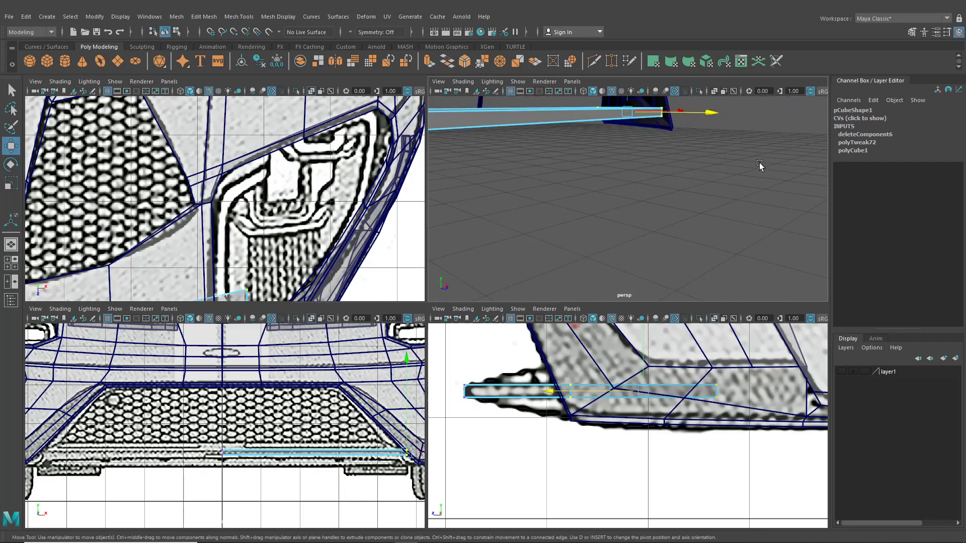
alt+middle_drag(759, 164, 694, 211)
alt+drag(693, 212, 636, 169)
click(642, 152)
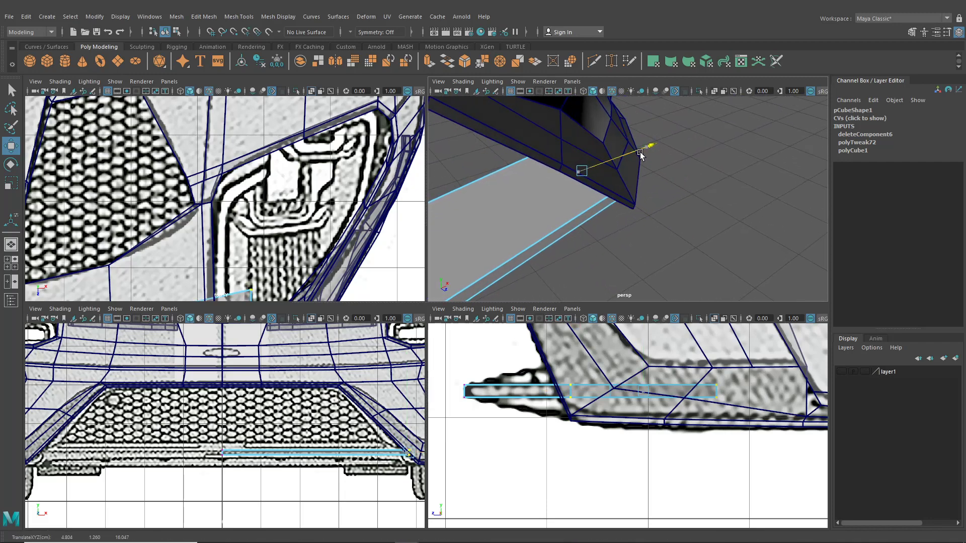
drag(636, 210, 615, 182)
scroll(631, 217, down, 6)
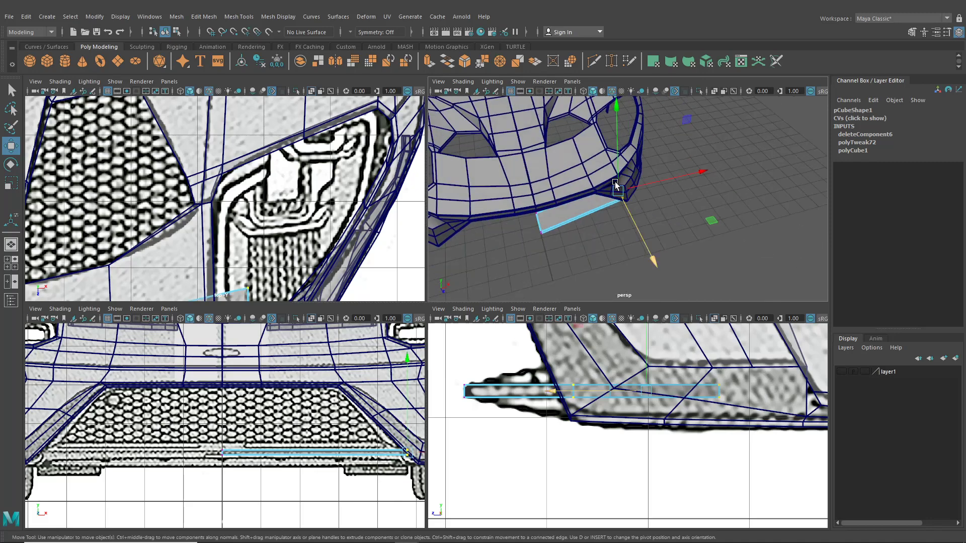
Insert an edge loop across the middle of the bar and move it forward to bow the front edge
click(266, 19)
click(262, 92)
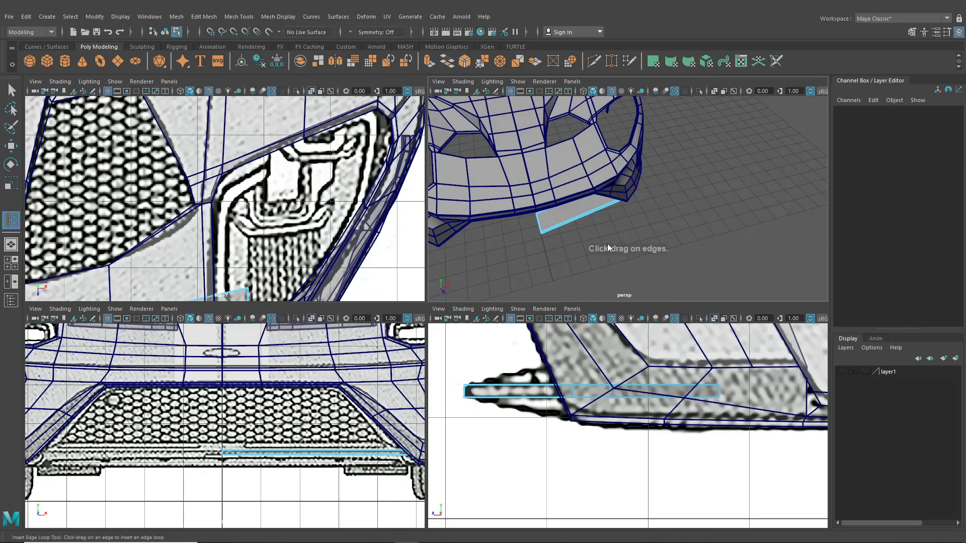
drag(585, 217, 589, 218)
key(w)
alt+drag(559, 265, 592, 268)
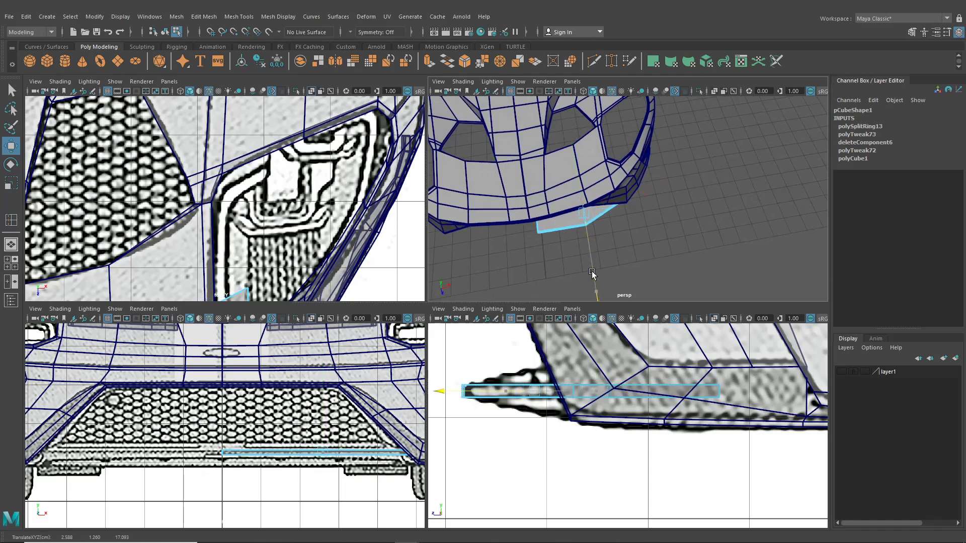
Bevel the bar's middle edge loop with 3 segments, widening the fraction so the front edge curves evenly
key(space)
alt+middle_drag(584, 246, 644, 181)
alt+drag(644, 181, 527, 240)
click(205, 17)
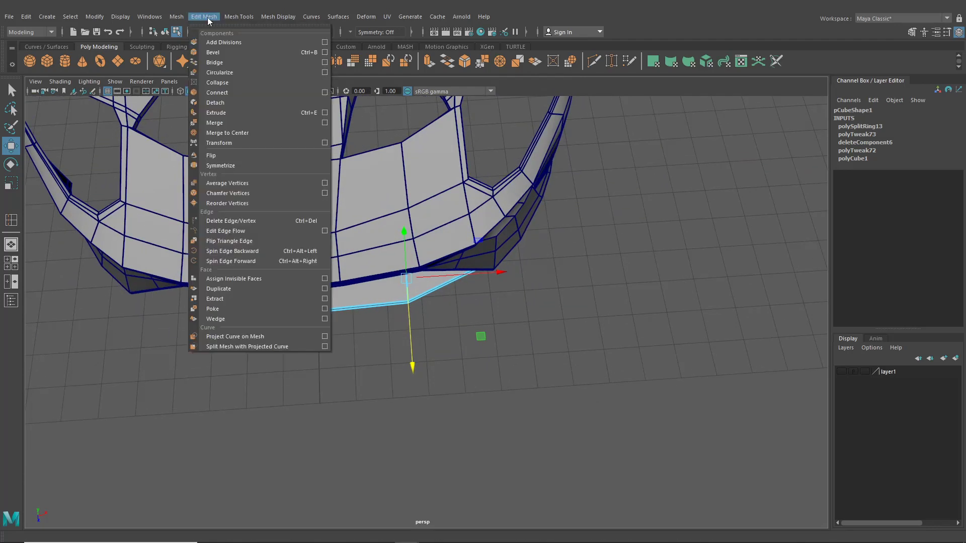
click(220, 52)
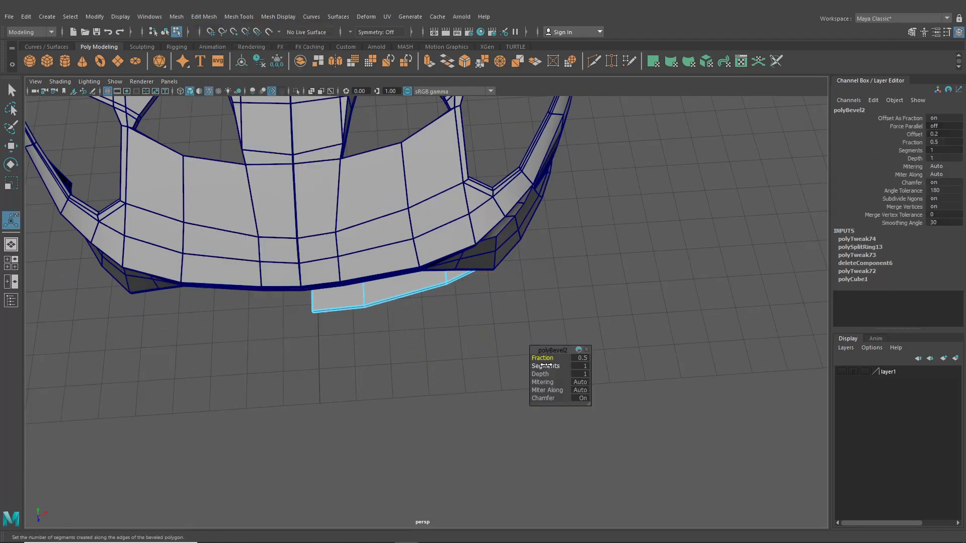
drag(546, 358, 550, 358)
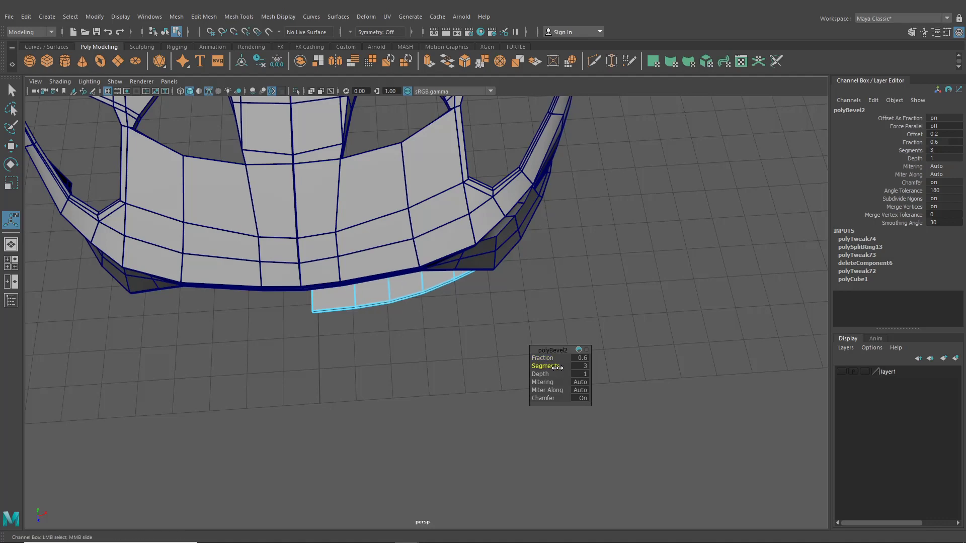
alt+drag(461, 311, 472, 283)
scroll(471, 288, up, 3)
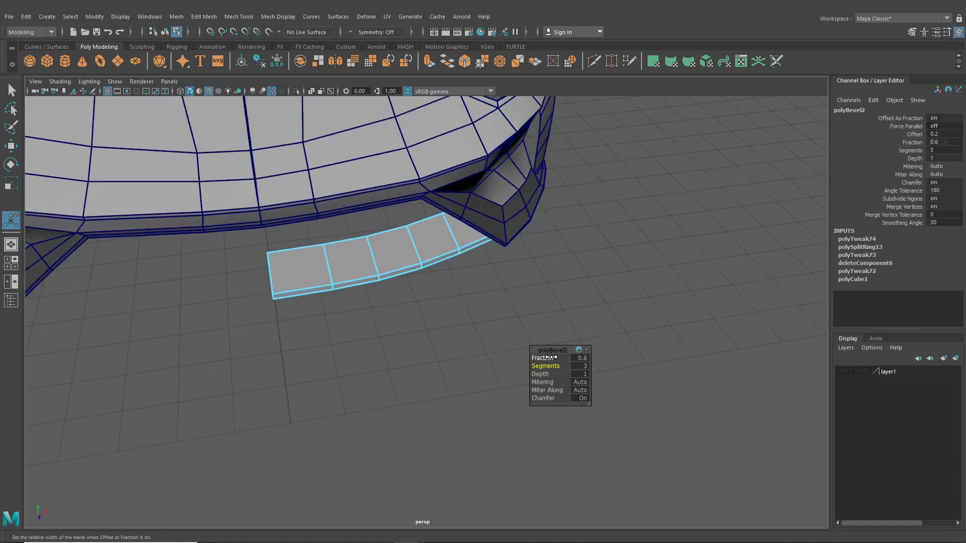
drag(548, 358, 552, 358)
alt+drag(486, 323, 387, 244)
click(242, 166)
scroll(357, 246, down, 5)
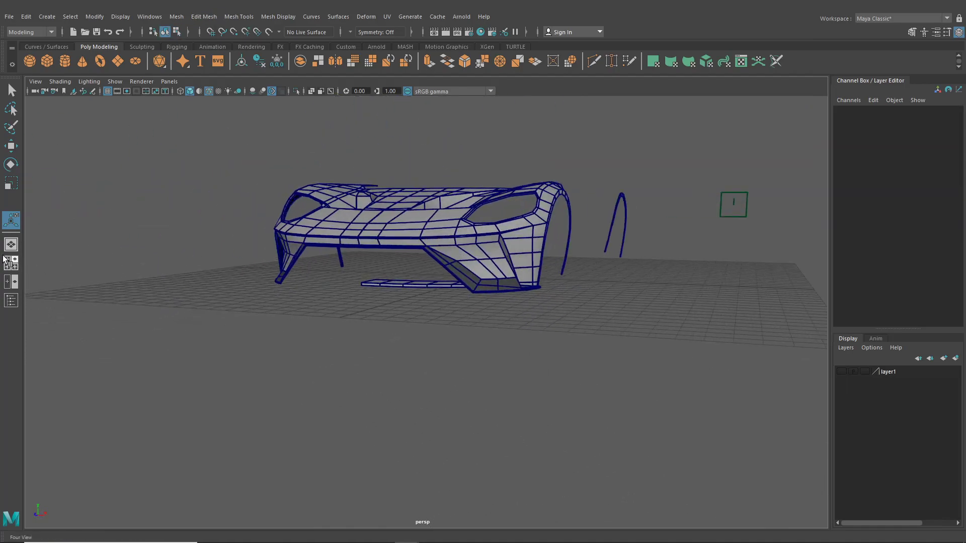
Insert a lengthwise edge loop along the bar's underside close to its front edge
click(6, 260)
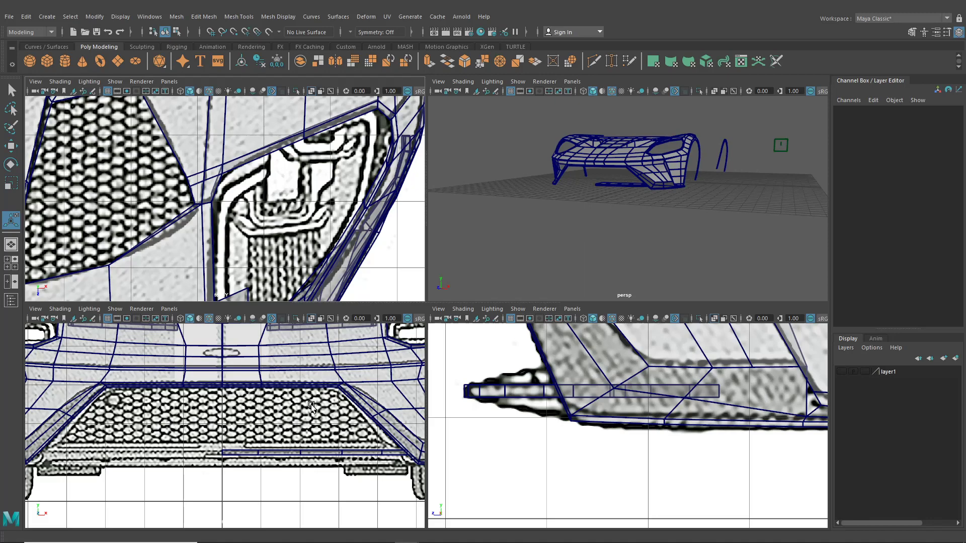
key(space)
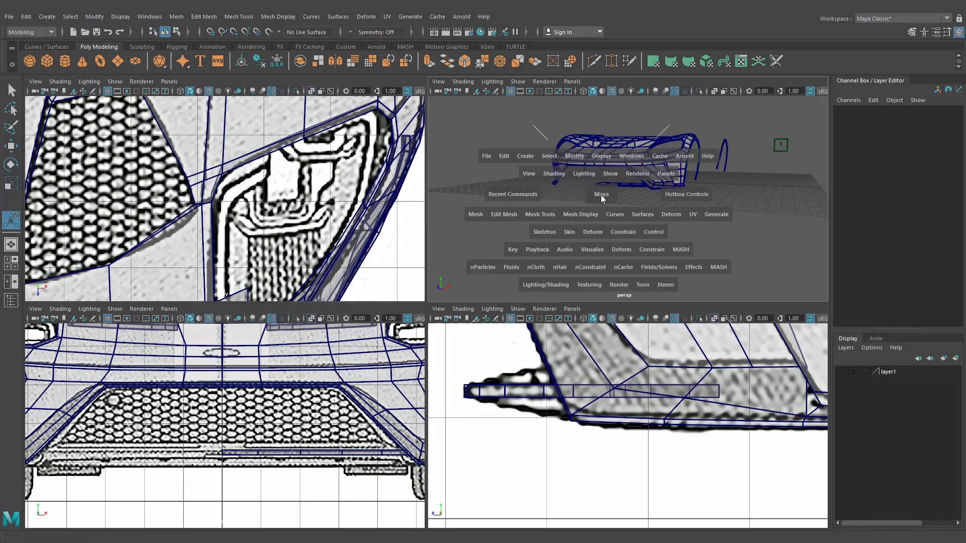
click(255, 19)
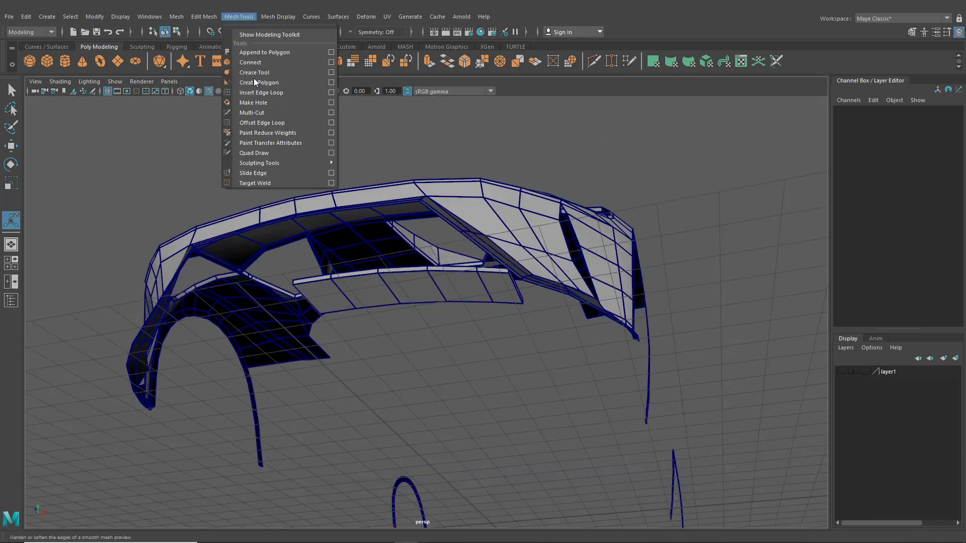
click(256, 93)
alt+right_drag(377, 237, 432, 237)
click(433, 239)
alt+drag(436, 242, 433, 265)
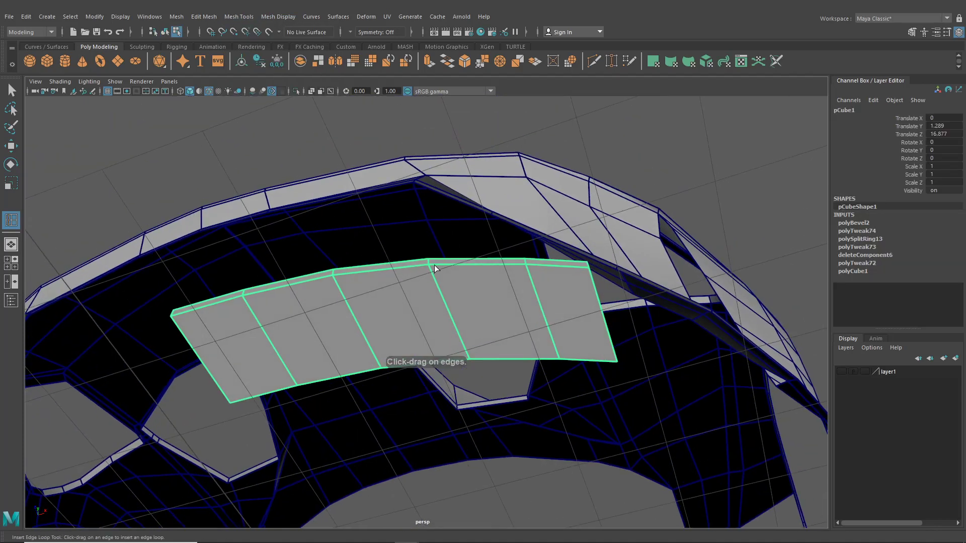
click(433, 276)
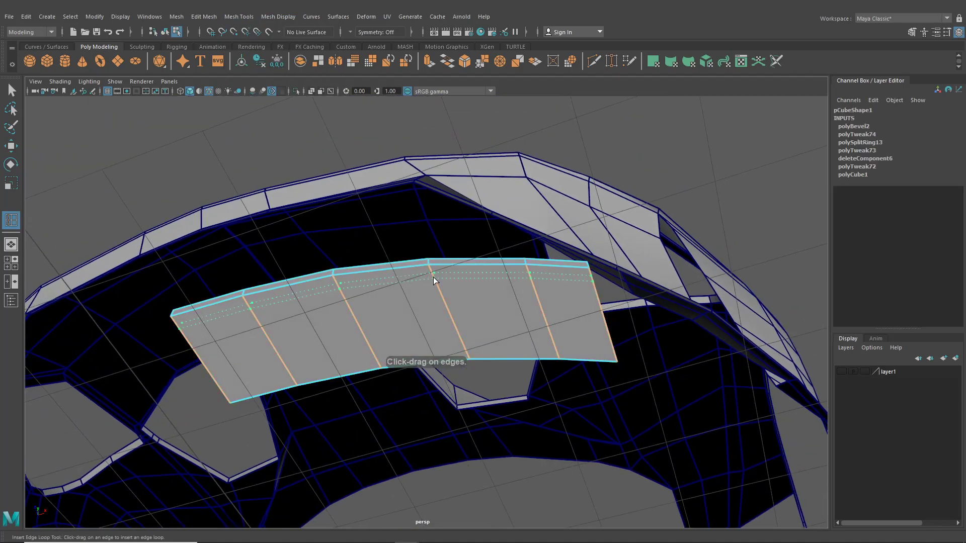
Extrude the five large underside faces of the bar downward with Translate Y at -0.061, following the side blueprint
click(11, 93)
right_drag(279, 311, 280, 291)
click(259, 337)
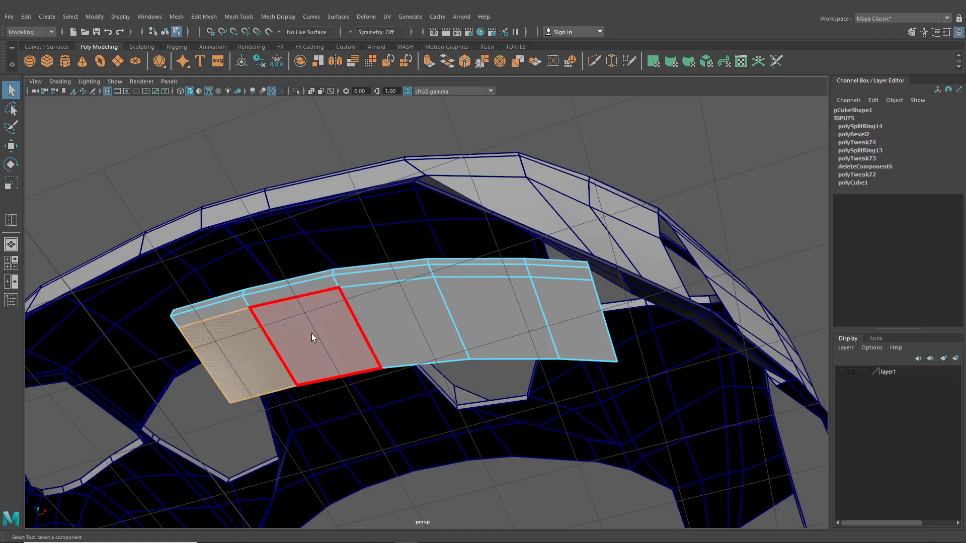
shift+click(315, 334)
shift+click(422, 332)
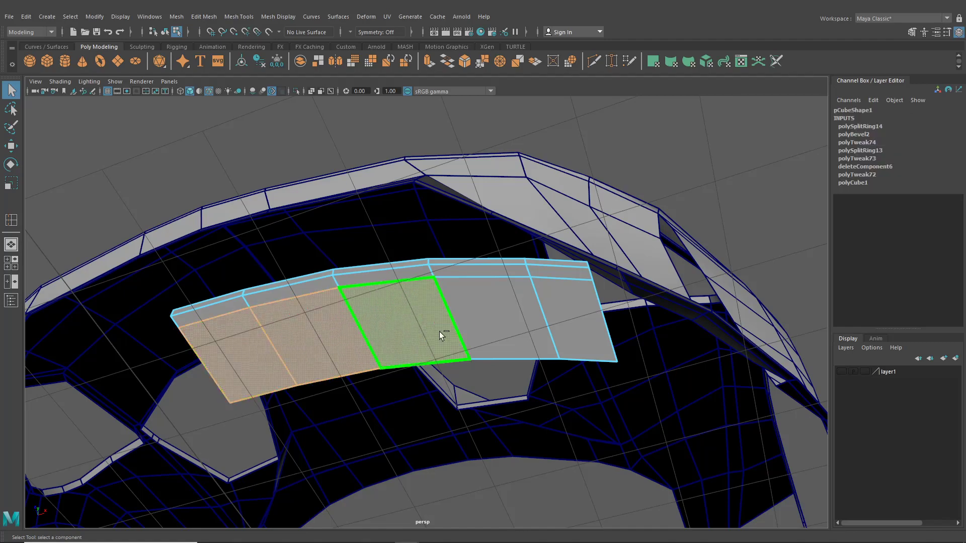
shift+click(518, 326)
shift+click(594, 319)
alt+drag(568, 334, 496, 359)
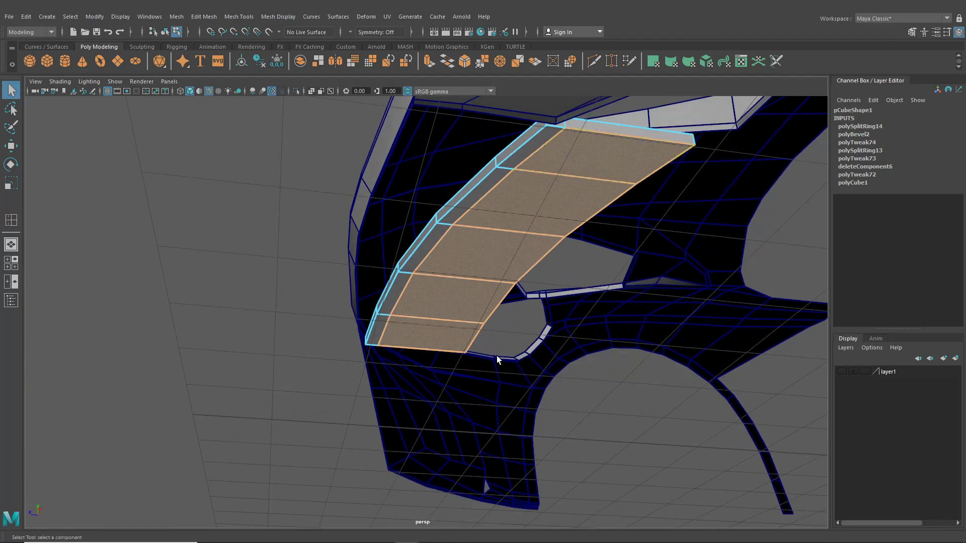
key(ctrl+e)
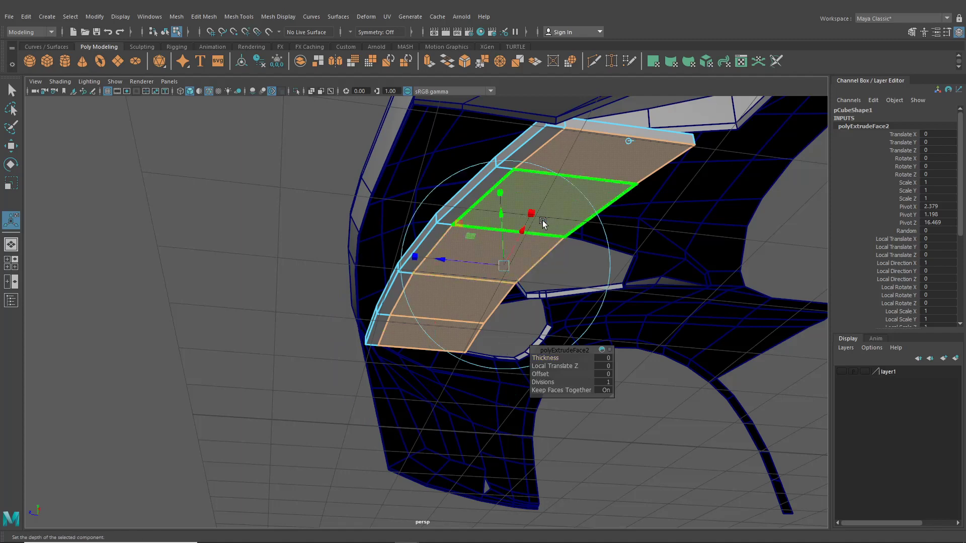
drag(495, 219, 502, 220)
key(space)
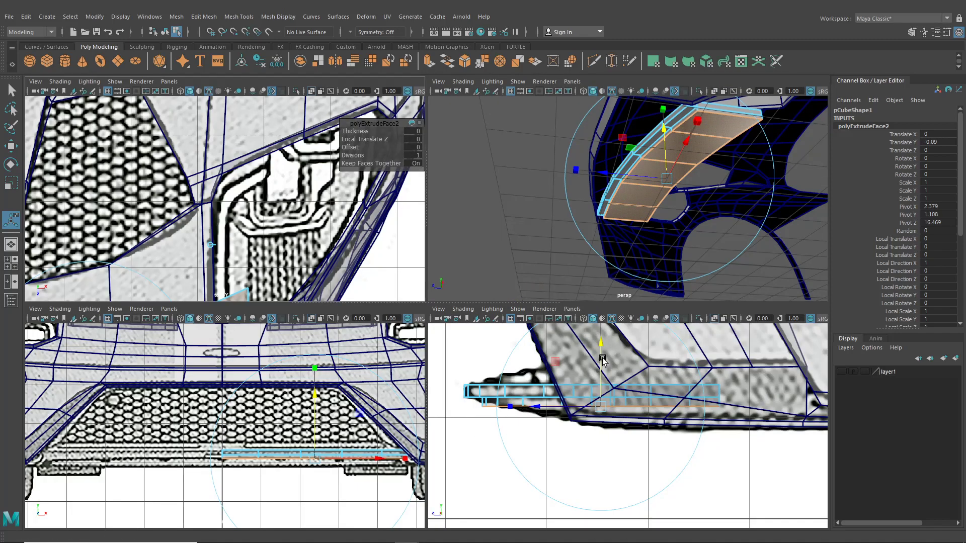
drag(603, 358, 604, 356)
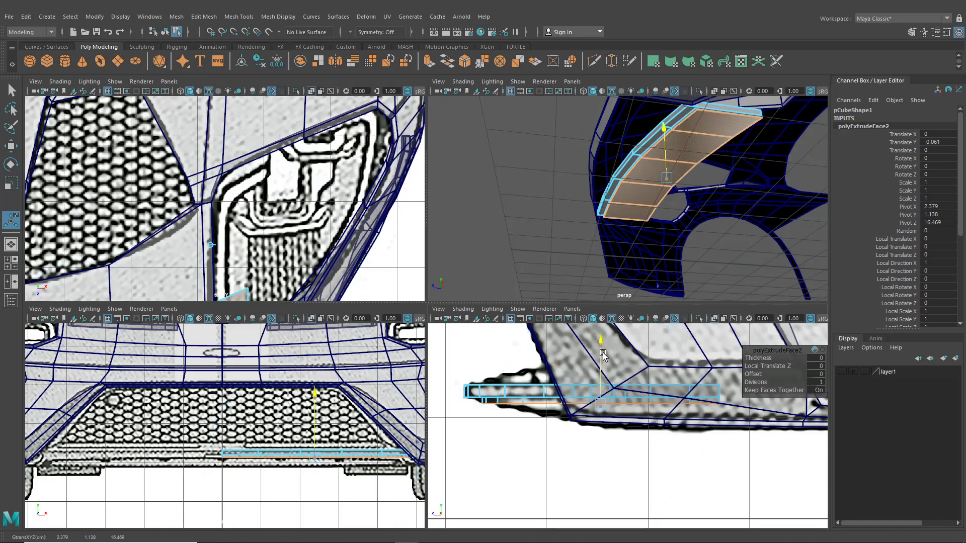
Shift the extruded underside faces backward with Translate Z at -0.07 to slope the lip's front
key(e)
alt+drag(561, 248, 551, 272)
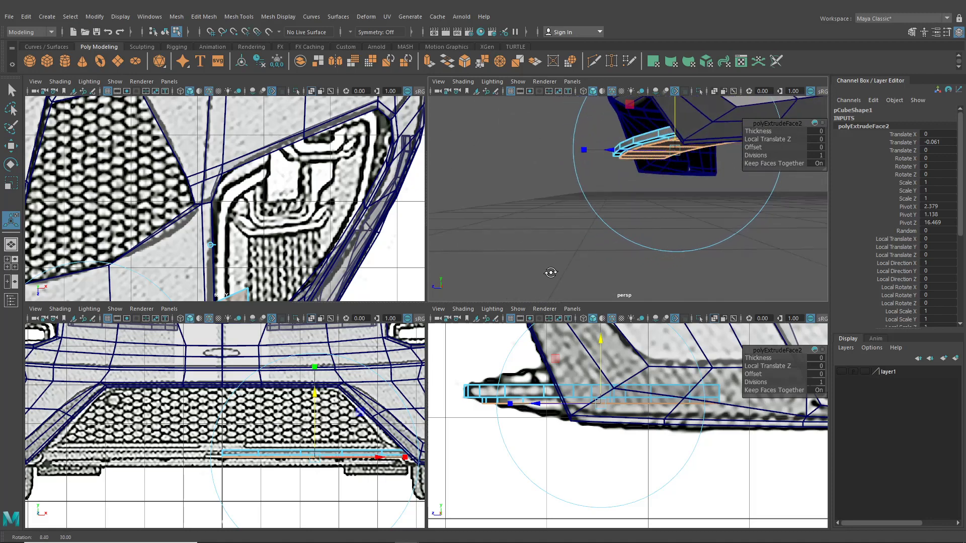
drag(539, 405, 539, 405)
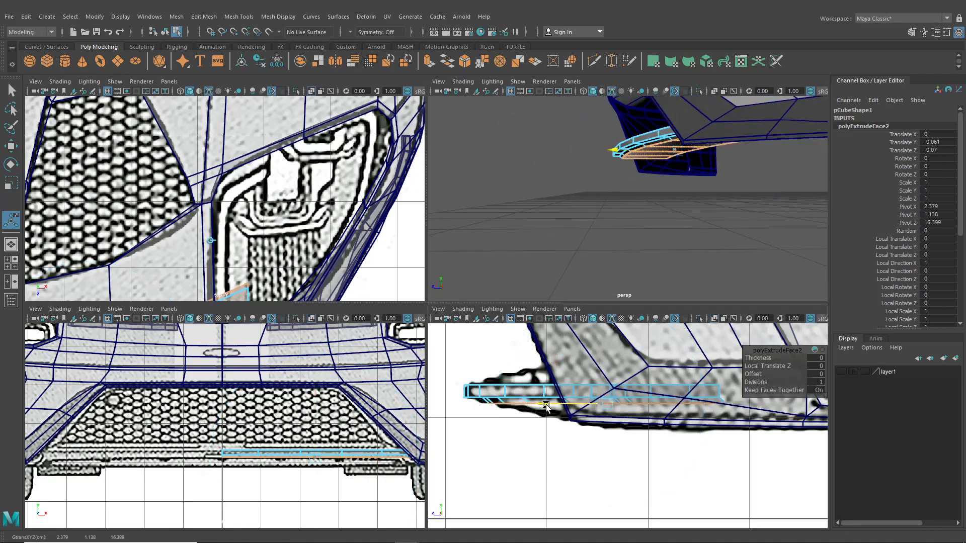
click(546, 405)
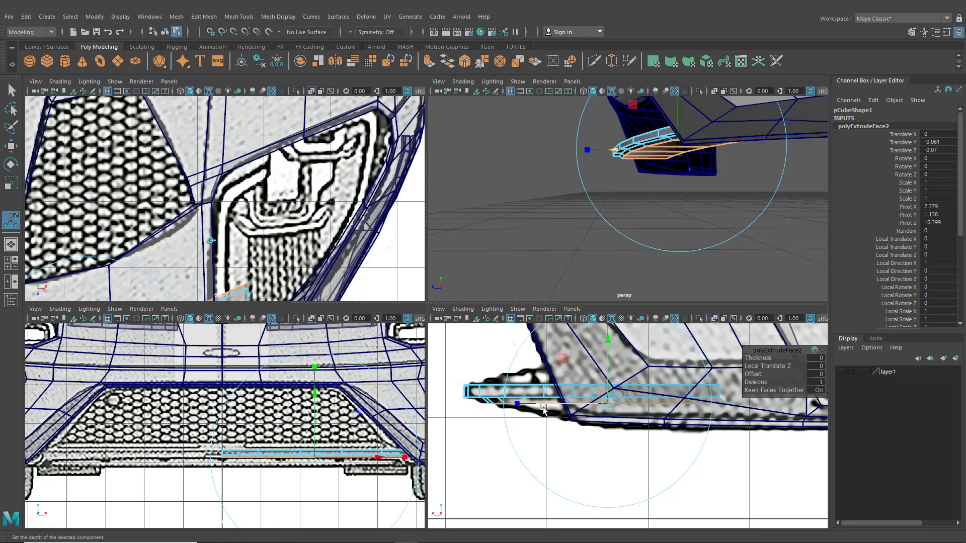
Insert another lengthwise edge loop on the extruded underside, slightly behind its front edge
alt+drag(536, 206, 463, 135)
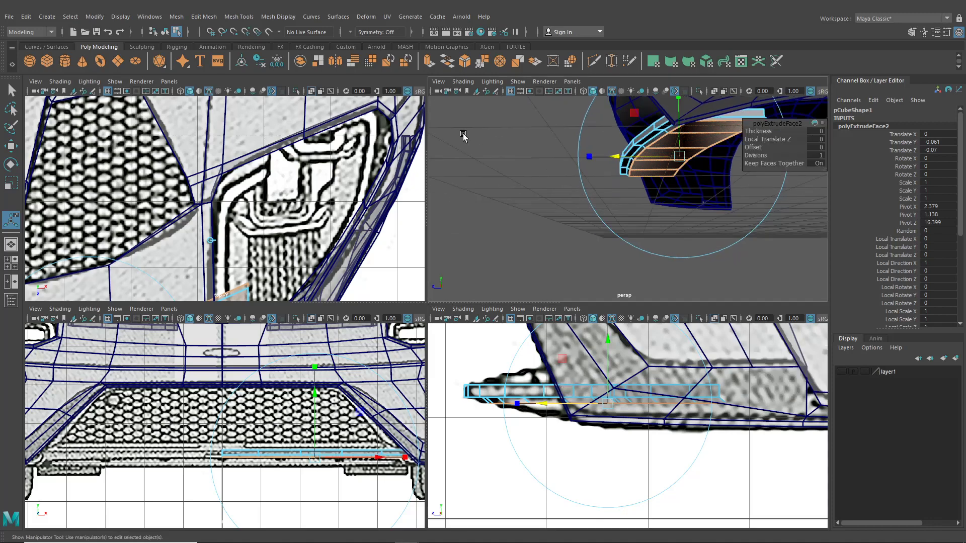
click(238, 17)
click(280, 91)
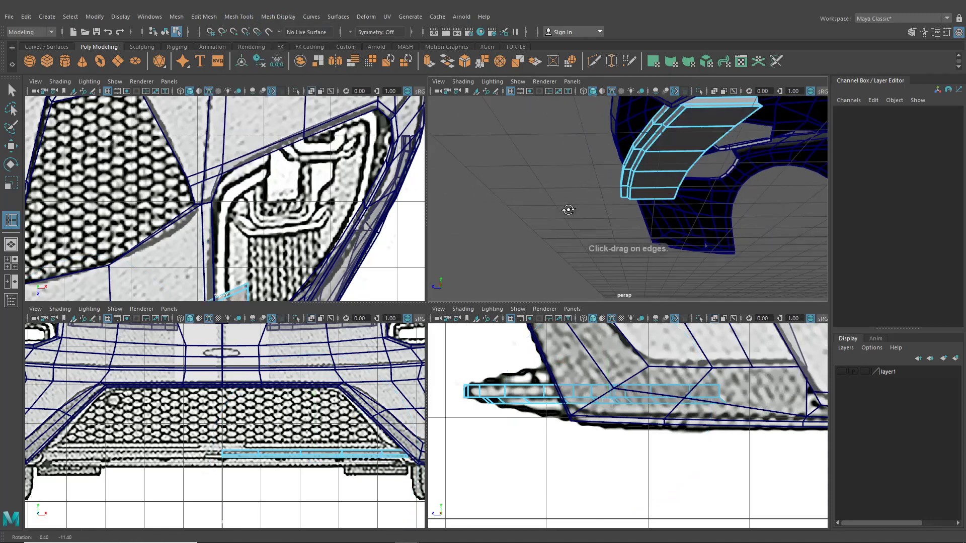
click(641, 174)
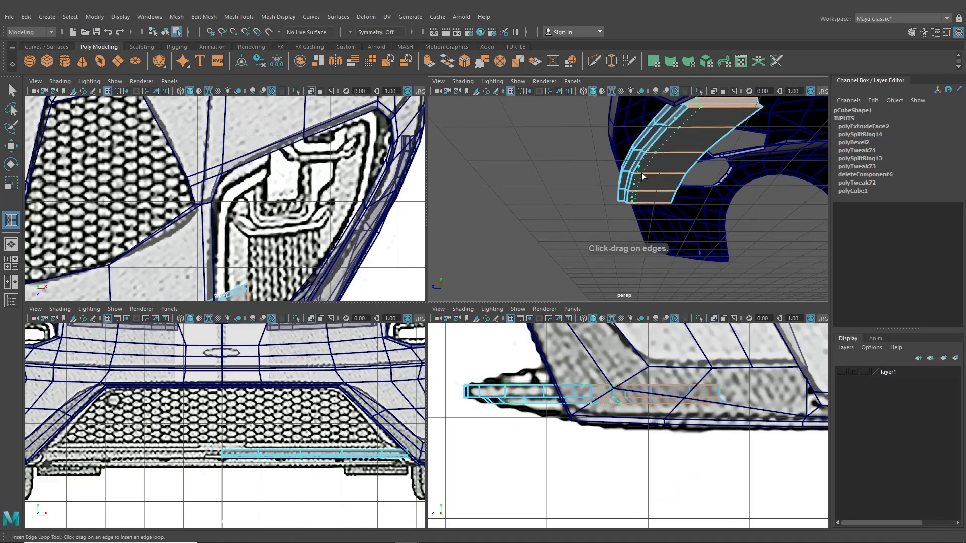
click(643, 176)
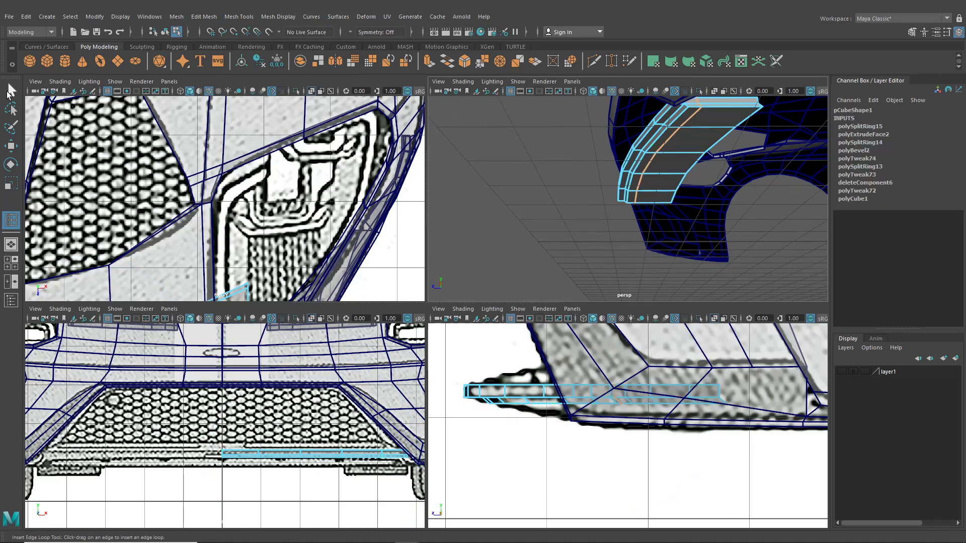
Extrude the row of underside faces behind the newest lengthwise edge loop on the front lip
click(7, 92)
right_drag(666, 135, 667, 161)
click(706, 113)
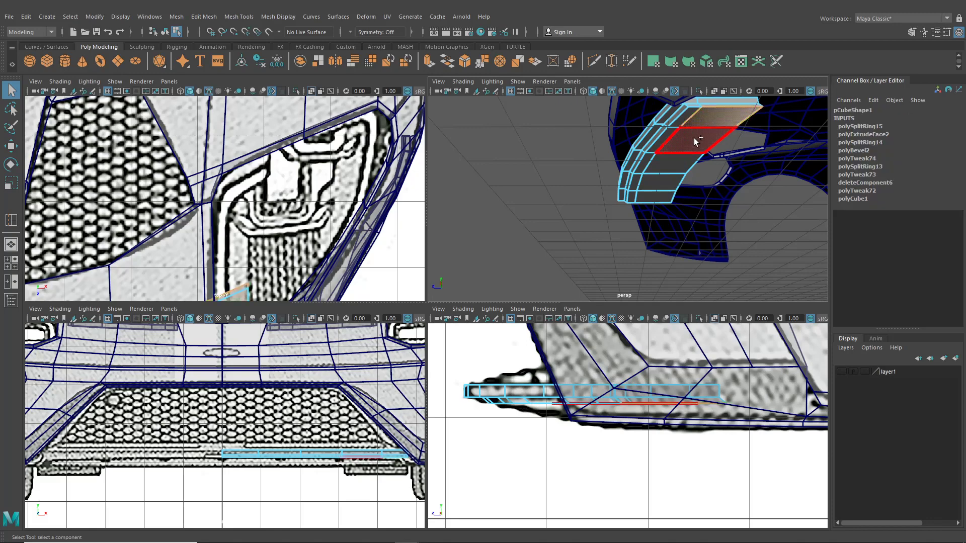
shift+click(654, 201)
key(ctrl+e)
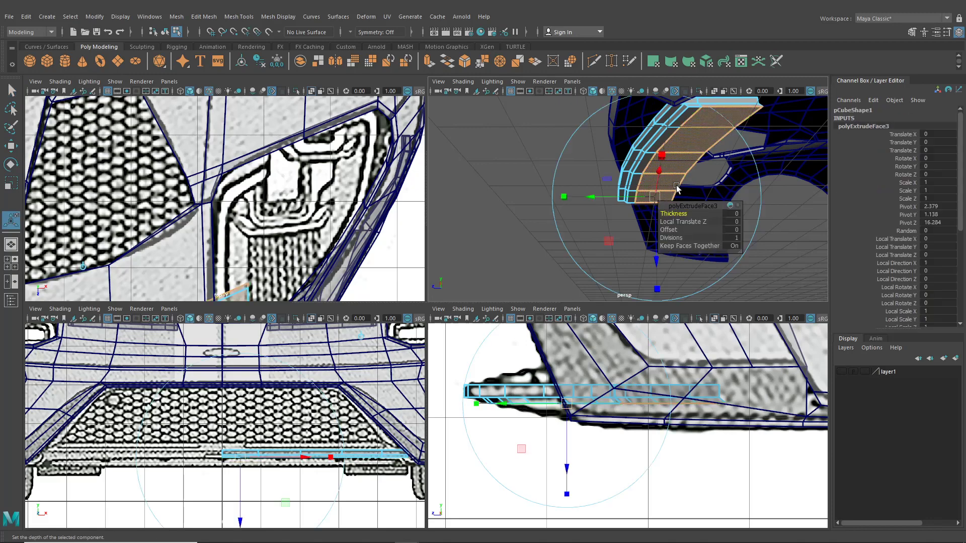
Move the extruded underside faces down and back to Translate Y -0.226 and Translate Z -0.489, following the side blueprint
alt+drag(674, 187, 721, 116)
click(721, 116)
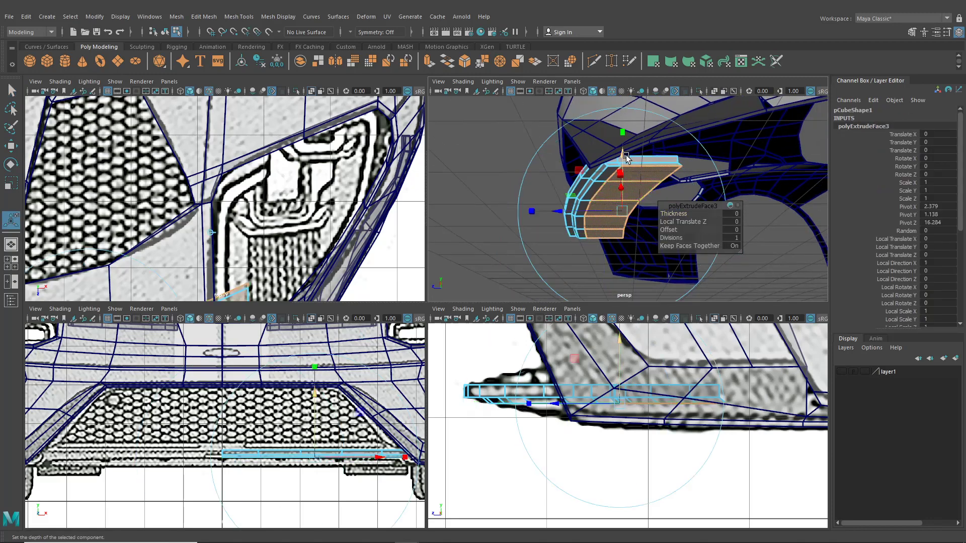
drag(623, 153, 629, 162)
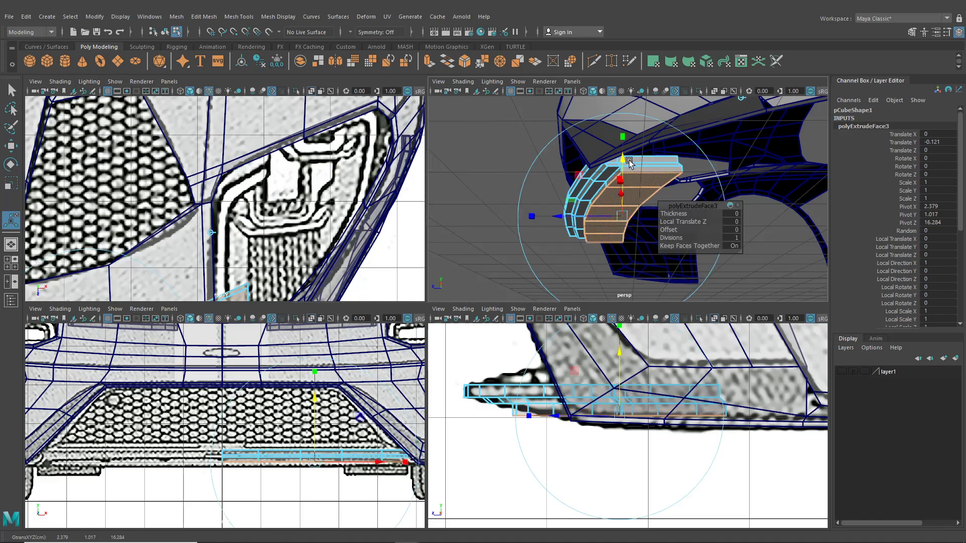
drag(564, 213, 579, 214)
drag(628, 160, 633, 168)
drag(602, 221, 585, 222)
drag(640, 177, 641, 181)
drag(606, 220, 602, 220)
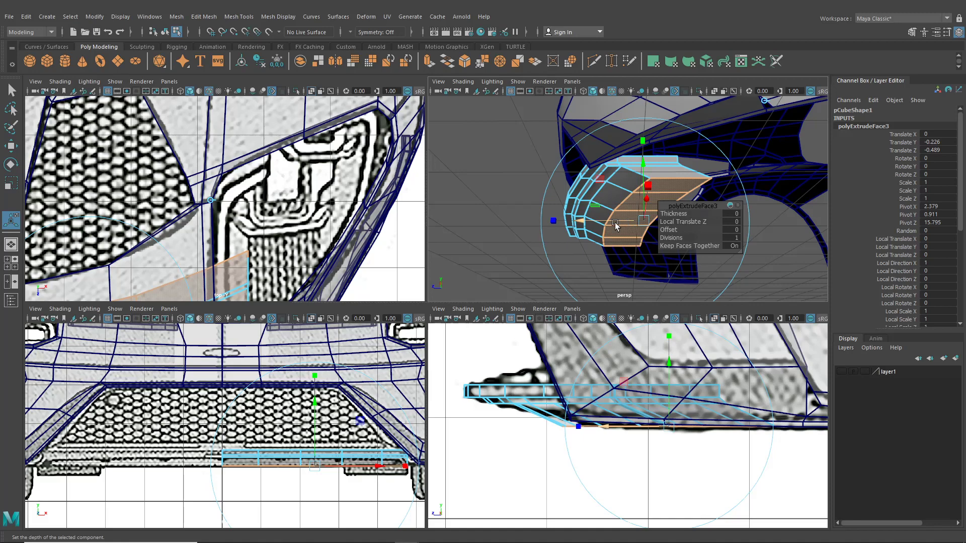
Delete the row of bottom faces of the new extrusion and the leftover row of faces along the lip's rear
right_drag(615, 194, 614, 214)
click(672, 186)
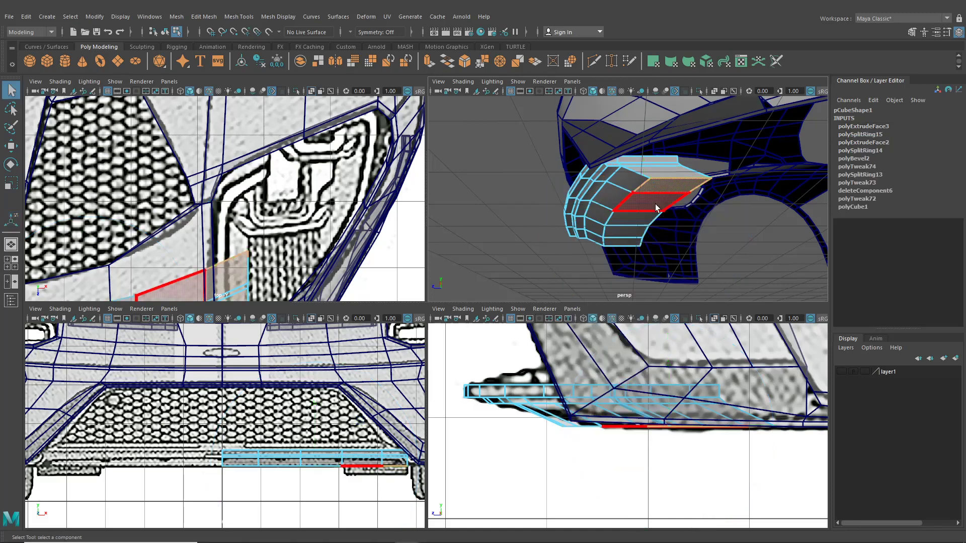
shift+double_click(655, 208)
key(Delete)
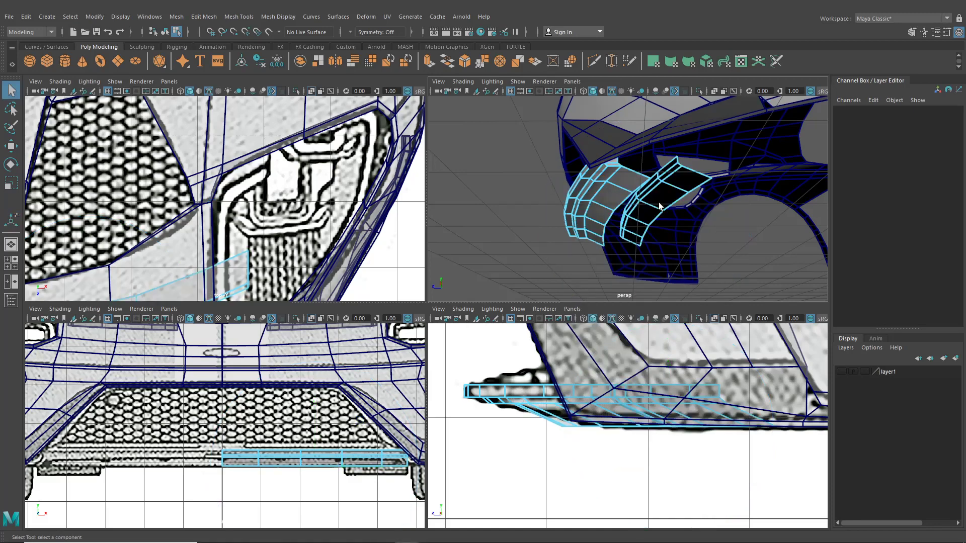
alt+drag(584, 207, 711, 240)
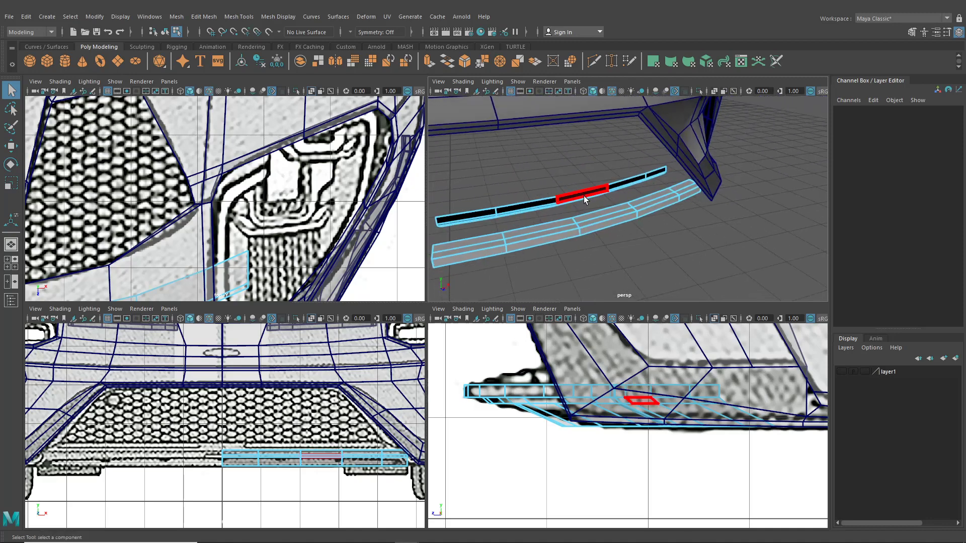
double_click(583, 198)
key(Delete)
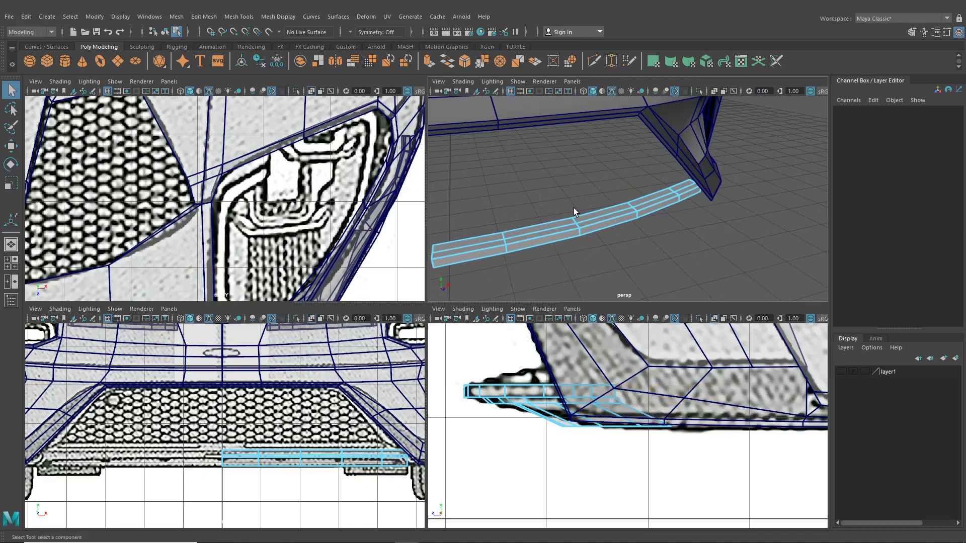
Delete the small end-cap face on the underside step at the lip's centreline end
right_click(574, 207)
alt+drag(573, 207, 649, 211)
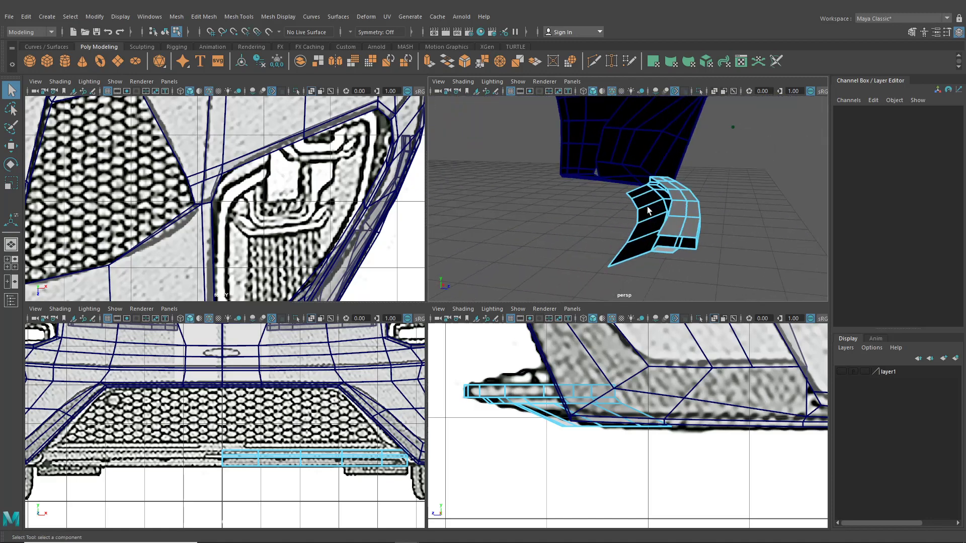
right_drag(667, 254, 665, 282)
click(668, 250)
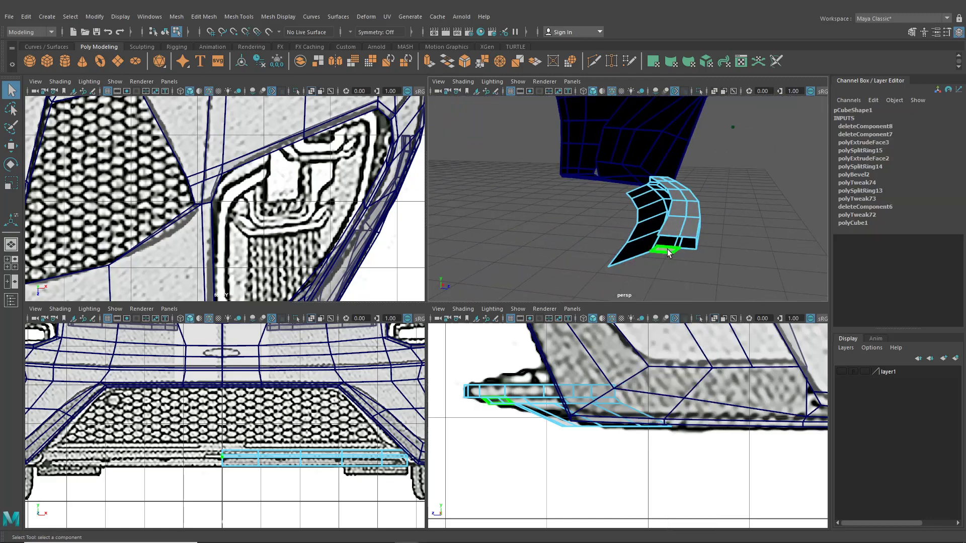
key(Delete)
click(673, 225)
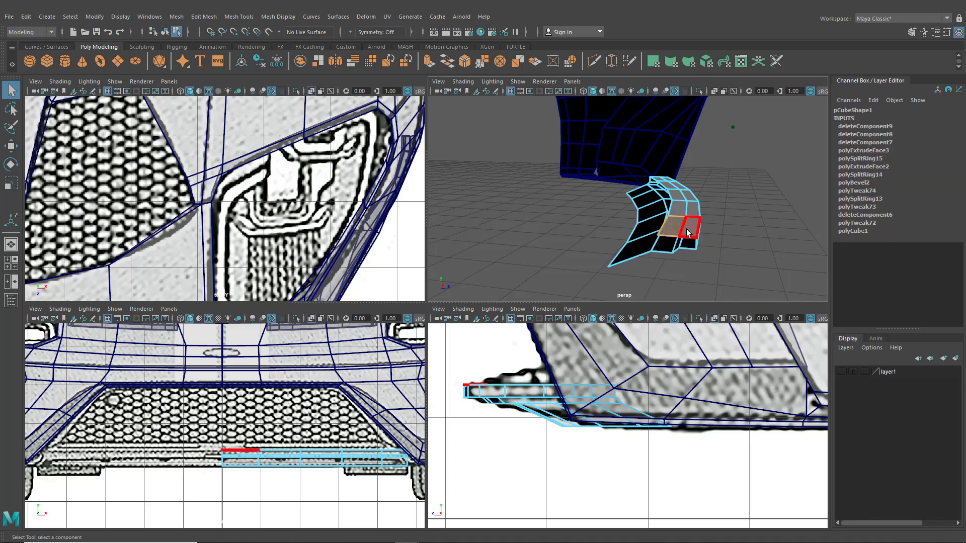
click(688, 233)
double_click(699, 213)
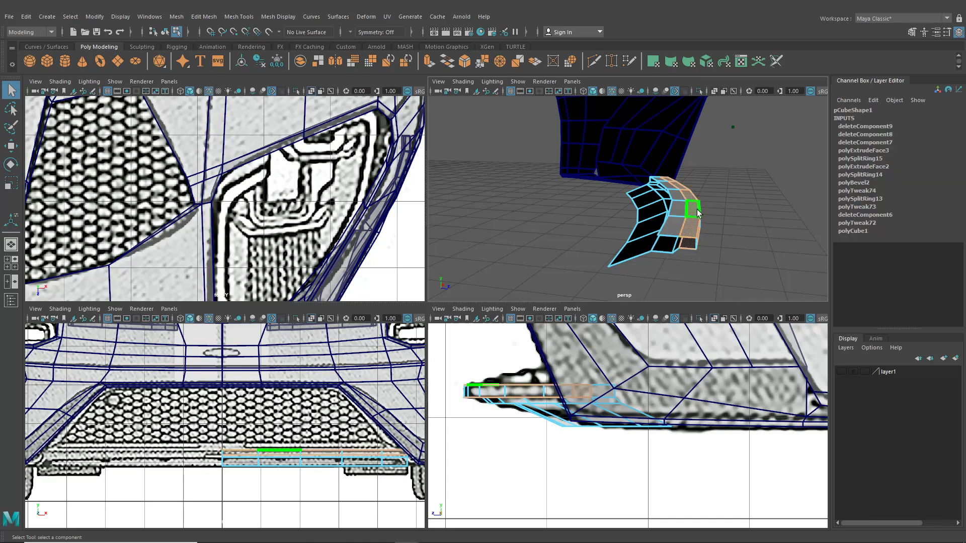
key(Delete)
double_click(675, 224)
key(Delete)
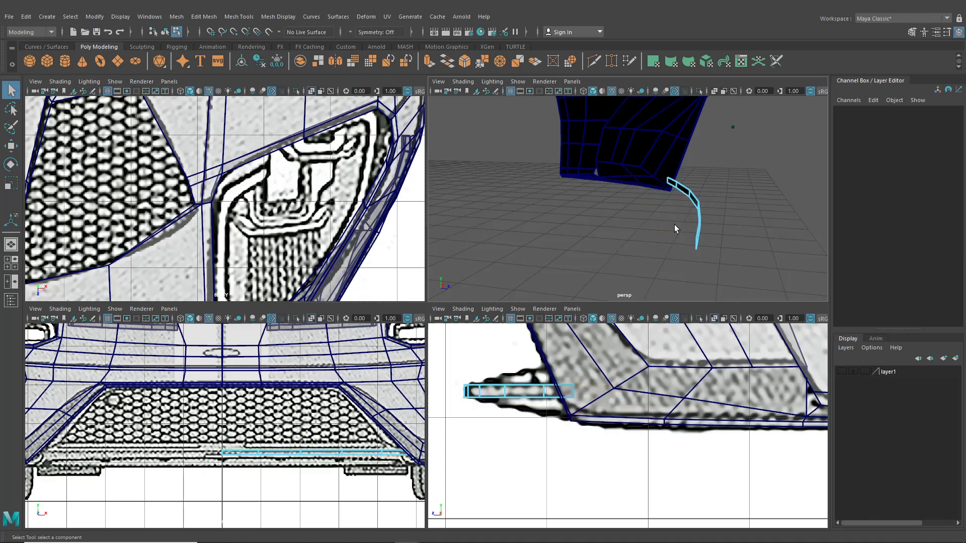
double_click(675, 227)
mouse_move(675, 227)
alt+mouse_down()
mouse_move(654, 221)
mouse_move(675, 240)
alt+mouse_up()
key(ctrl+z)
key(ctrl+z)
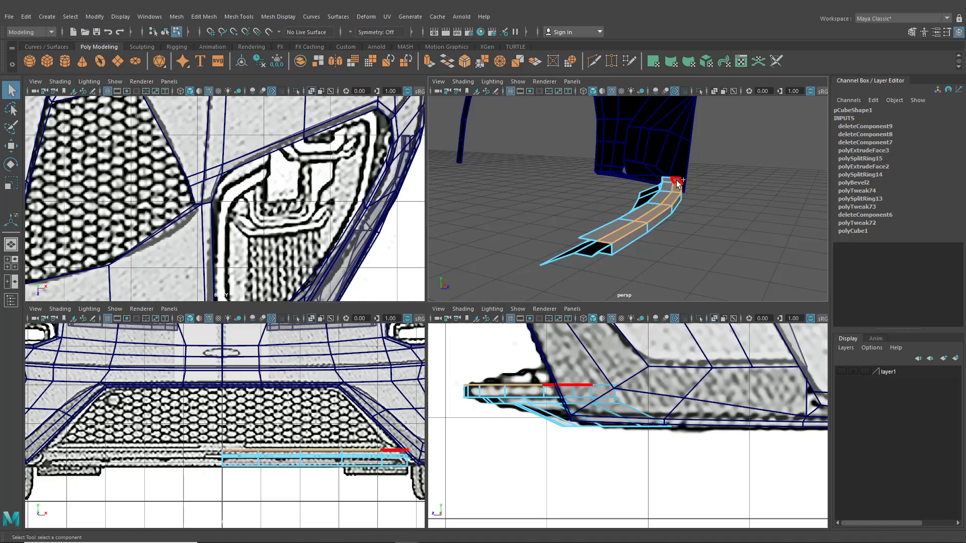
Delete the three small end-cap faces at the lip's outer end
alt+drag(676, 187, 454, 179)
alt+right_drag(454, 179, 524, 182)
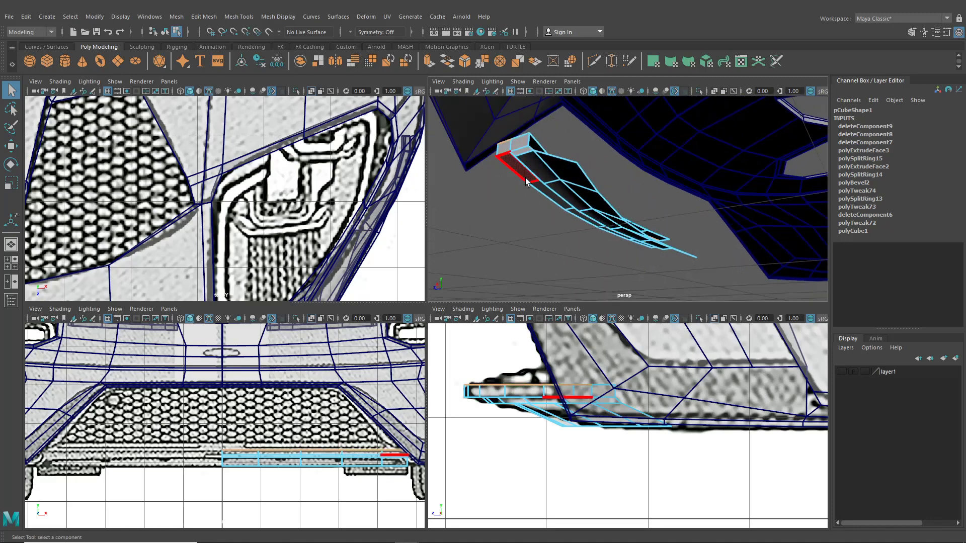
click(500, 150)
key(Delete)
click(523, 143)
key(Delete)
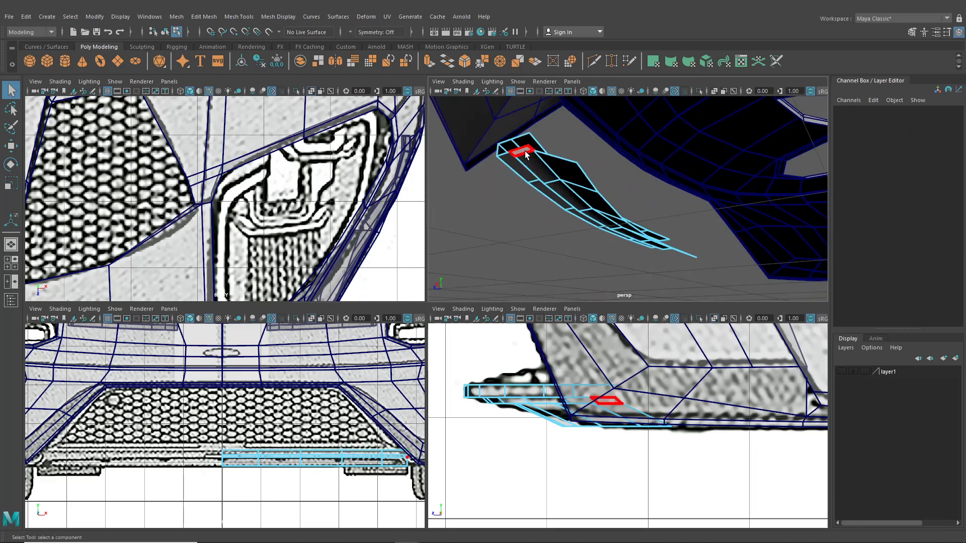
click(522, 152)
key(Delete)
Delete both lengthwise rows of top faces on the lip
click(501, 166)
key(f)
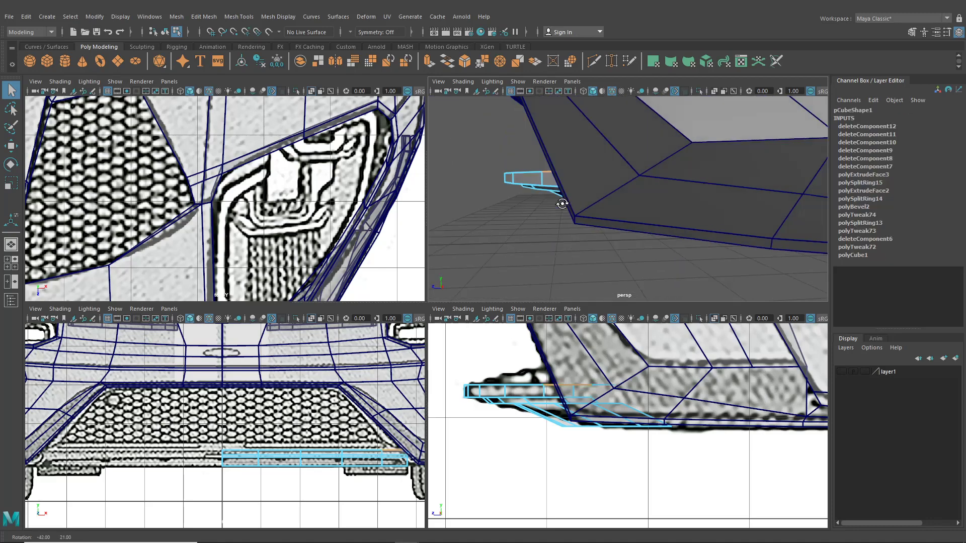
shift+double_click(596, 203)
key(Delete)
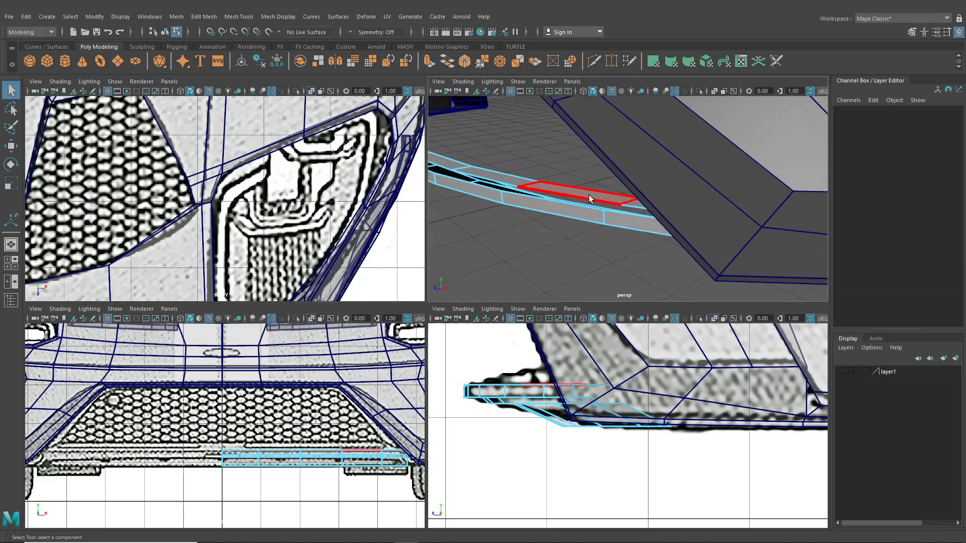
double_click(589, 195)
key(Delete)
Extrude the upper edge row of the lip's front strip backward with Translate Z at -0.943
alt+drag(589, 195, 635, 221)
right_drag(643, 229, 641, 202)
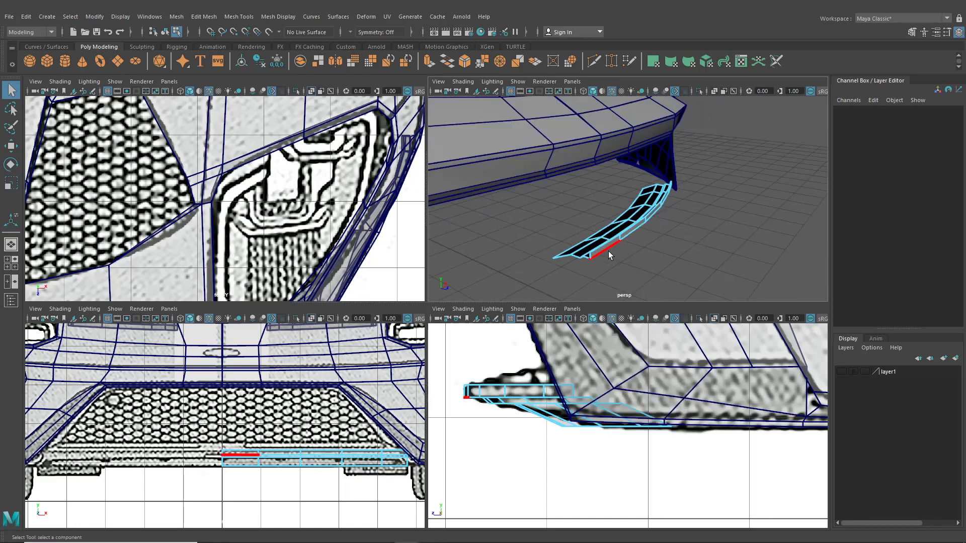
alt+drag(602, 250, 509, 213)
click(512, 188)
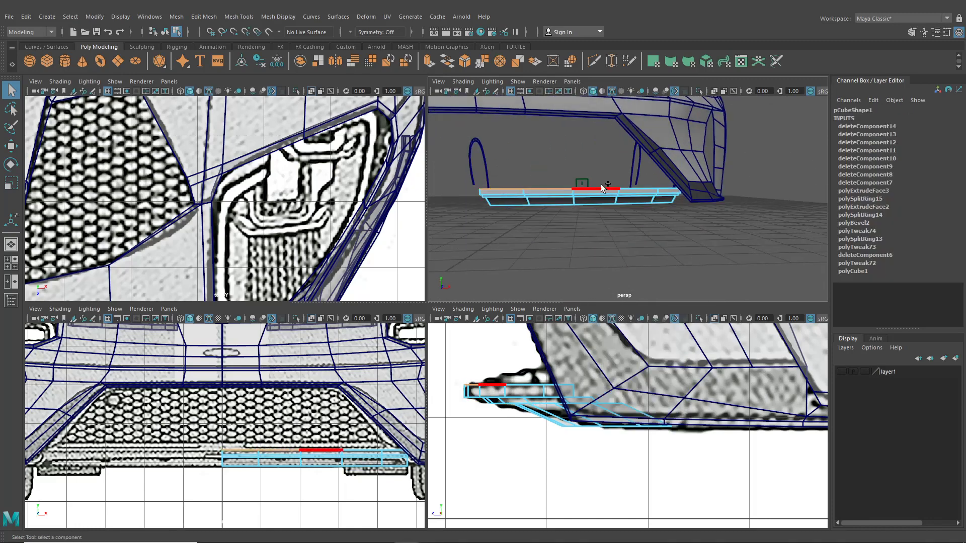
key(ctrl+e)
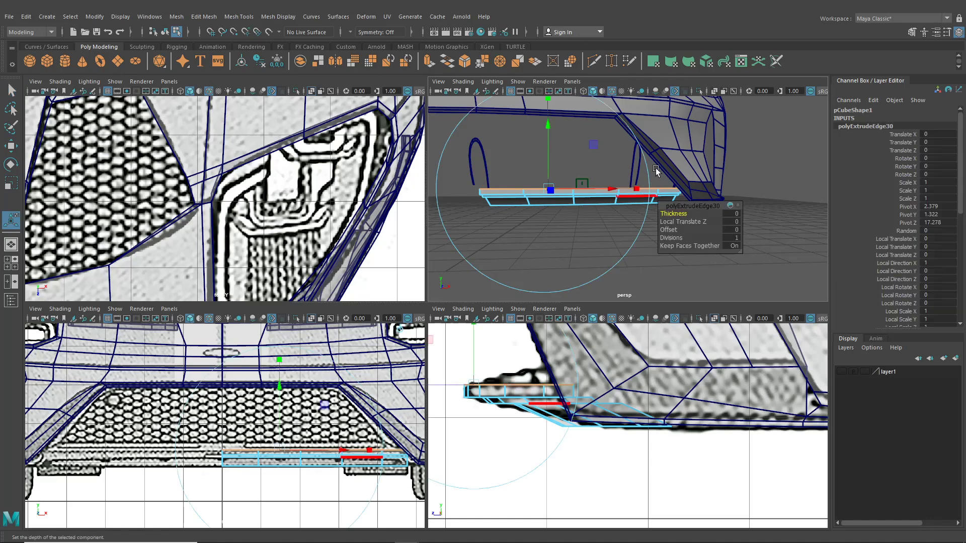
alt+drag(652, 183, 600, 188)
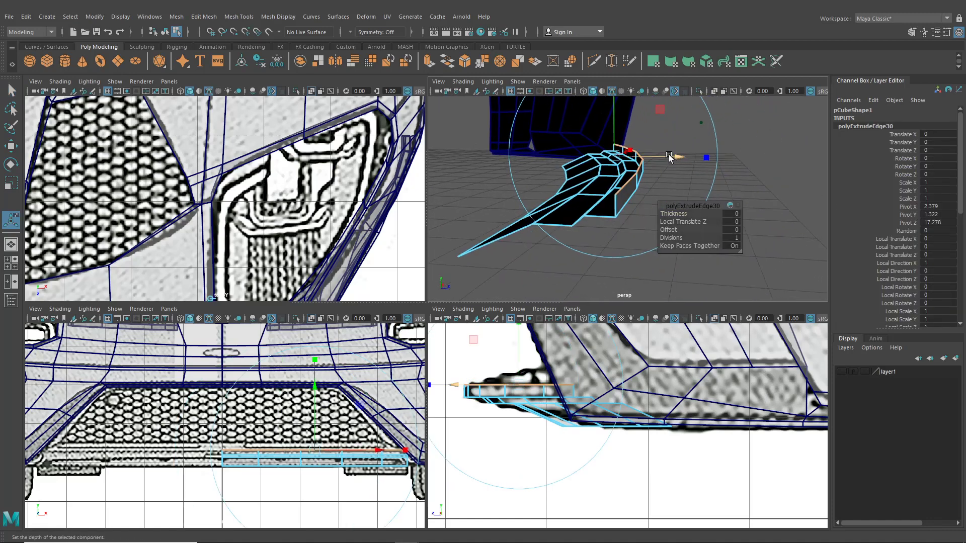
drag(669, 155, 611, 152)
Extrude the lip's lower rear edges backward with Translate Z at -0.73
alt+drag(611, 152, 619, 146)
alt+drag(580, 182, 594, 202)
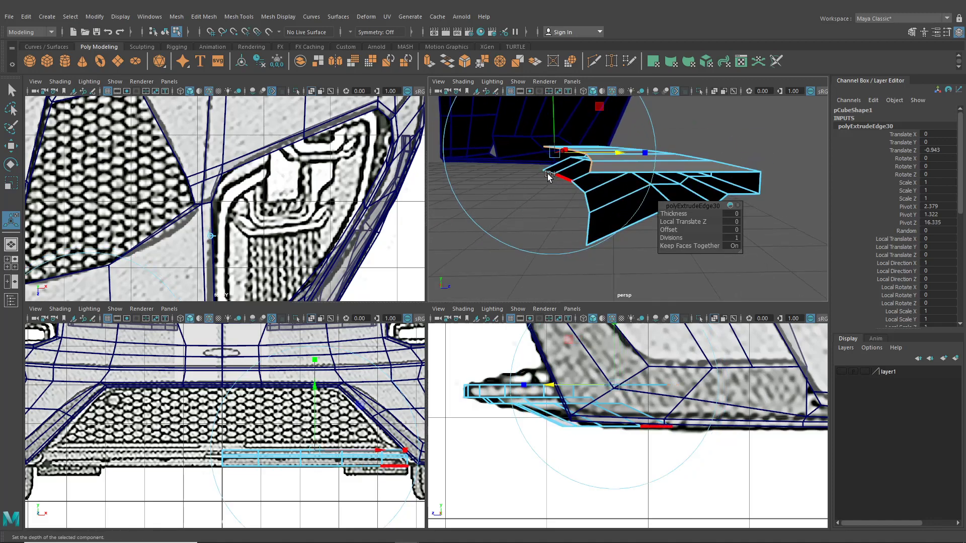
click(548, 175)
shift+click(585, 201)
shift+click(588, 226)
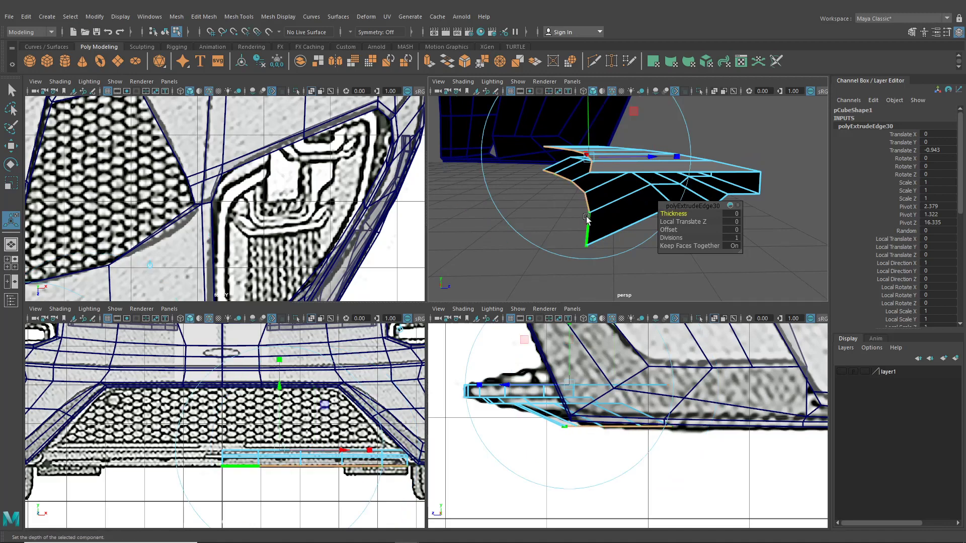
key(ctrl+e)
click(703, 112)
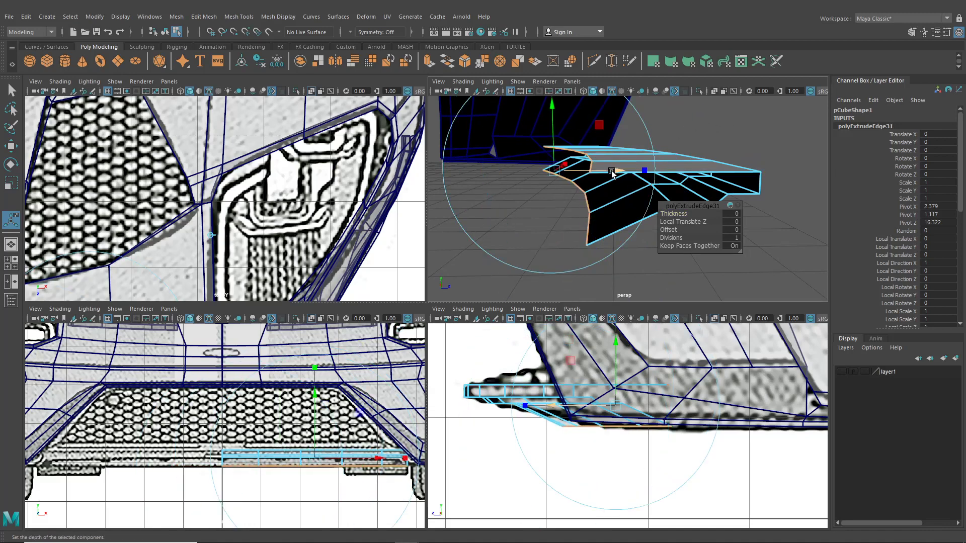
drag(616, 173, 542, 172)
scroll(605, 194, down, 3)
alt+drag(606, 194, 463, 95)
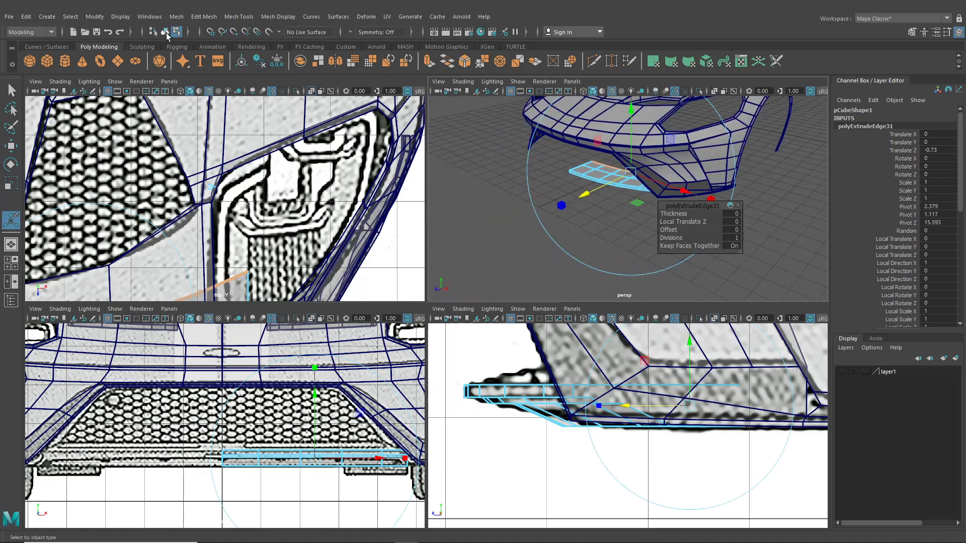
Return to object selection mode, clear the selection and enlarge the perspective view to full size
click(165, 32)
click(533, 217)
key(space)
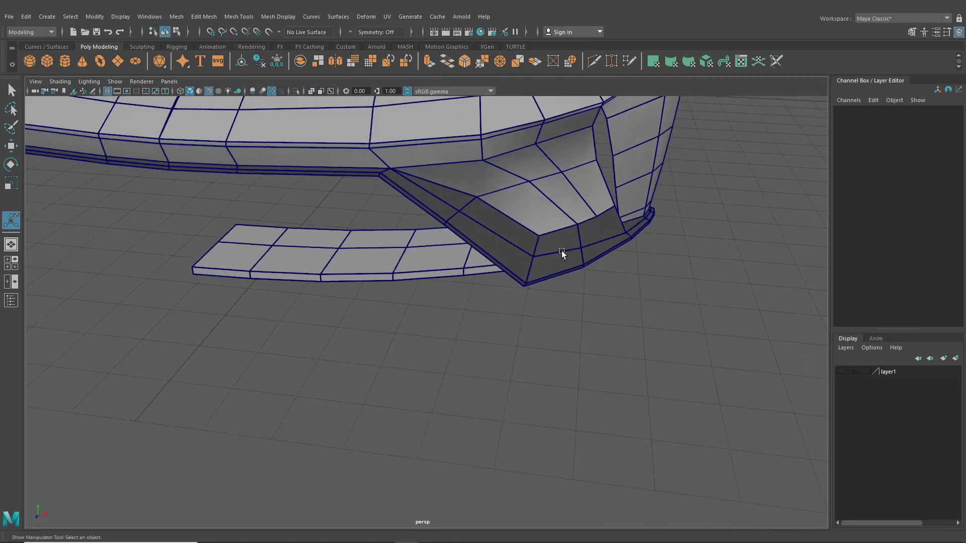
alt+right_drag(562, 253, 421, 190)
Assign the dark Lambert material from Hypershade to the front lip, and close Hypershade
click(481, 32)
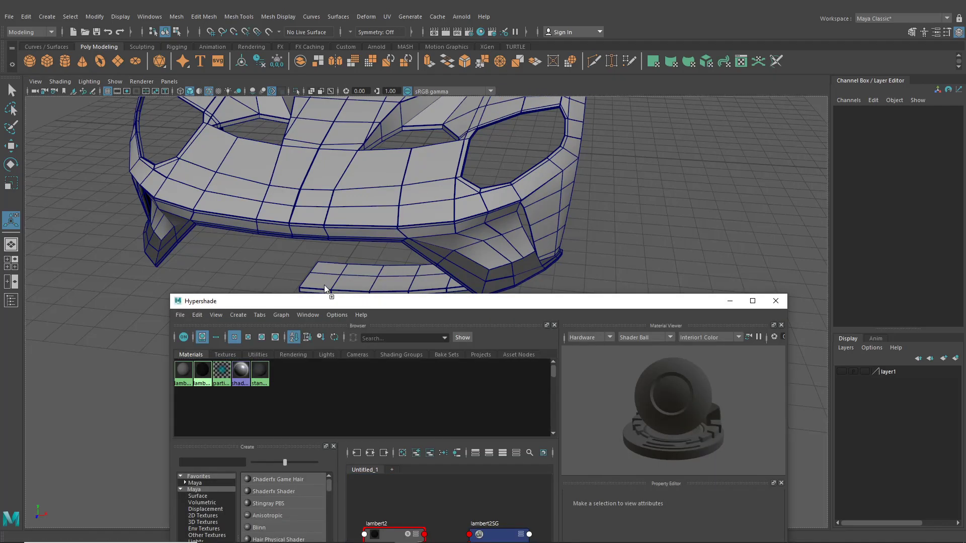
alt+drag(338, 276, 551, 270)
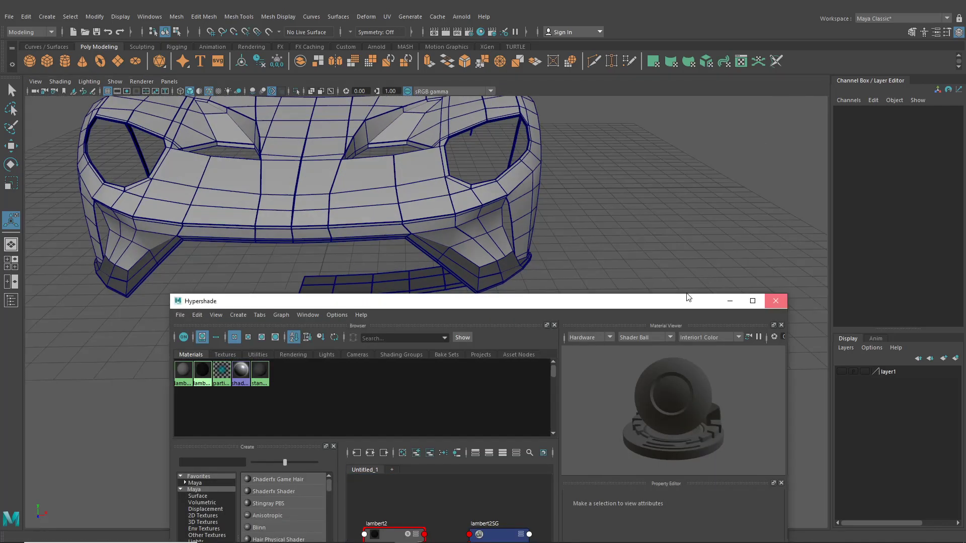
click(775, 301)
Examine the front body and its lower lip from the front, both sides and above
alt+drag(694, 271, 595, 293)
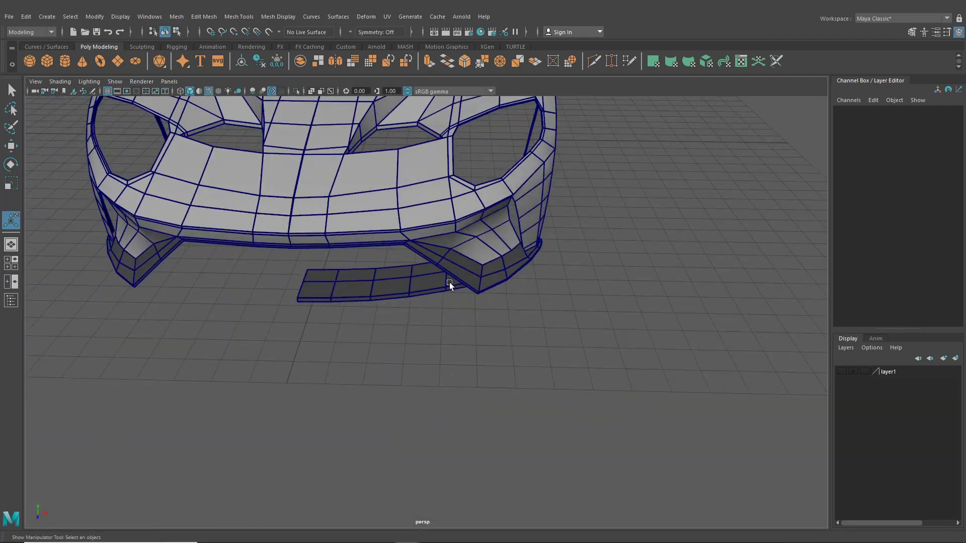
alt+middle_drag(449, 282, 559, 412)
alt+drag(593, 416, 506, 398)
alt+middle_drag(525, 385, 372, 385)
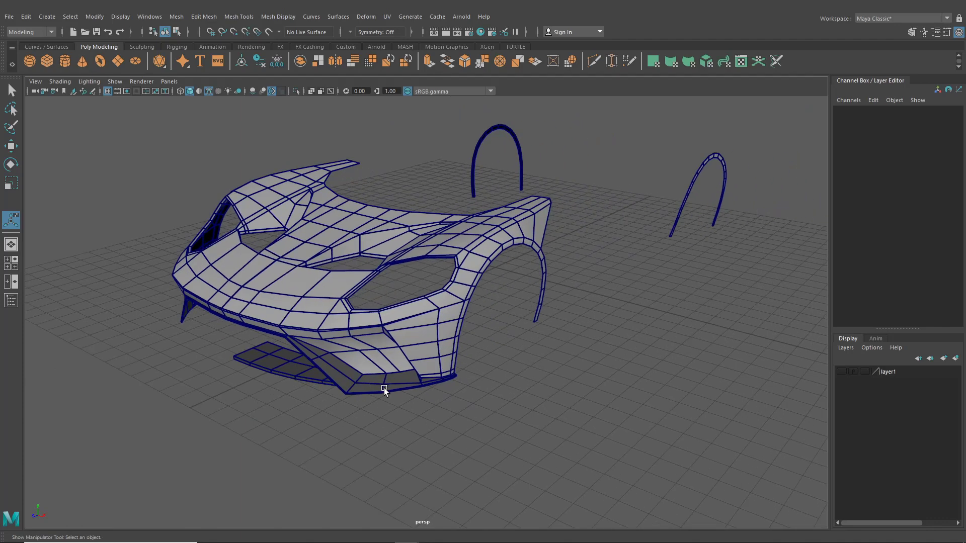
scroll(368, 314, up, 8)
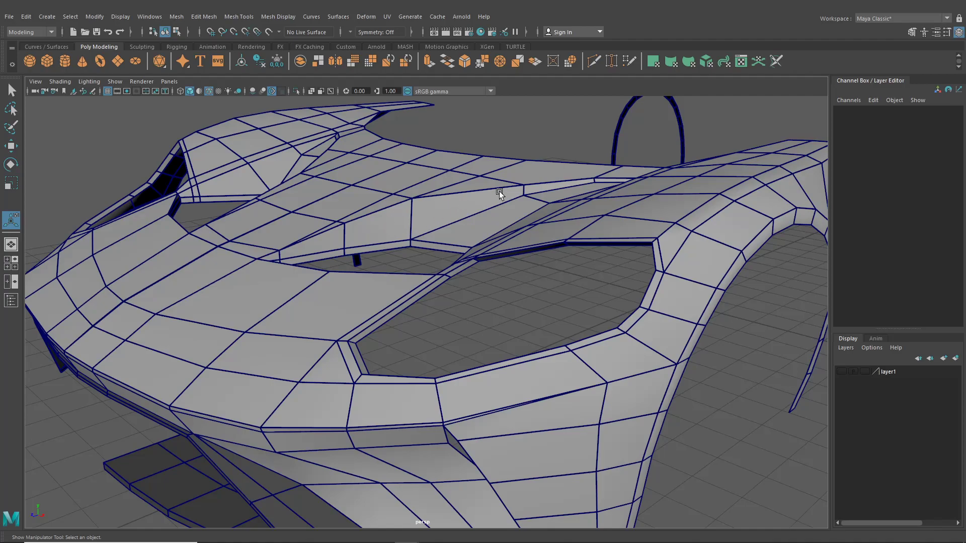
scroll(499, 191, down, 5)
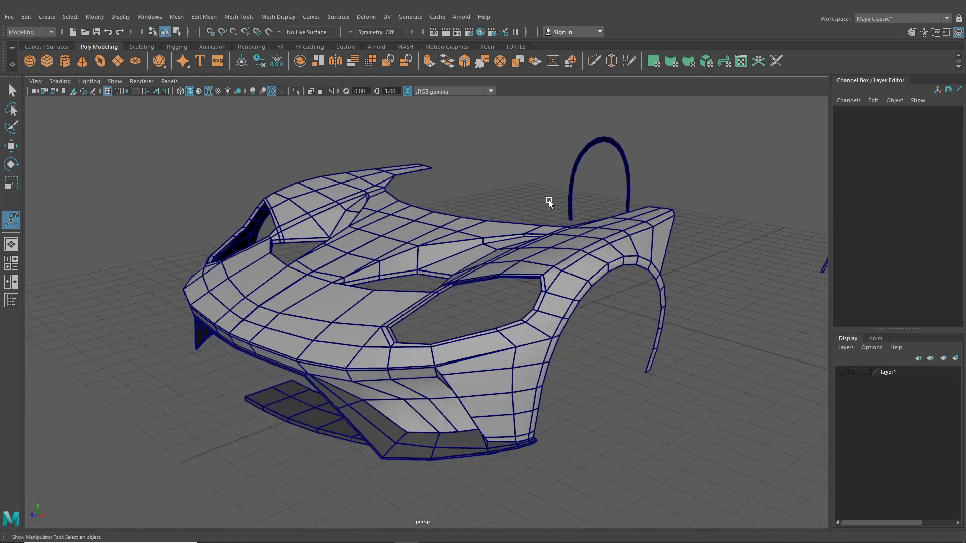
alt+drag(465, 249, 389, 235)
scroll(389, 236, down, 6)
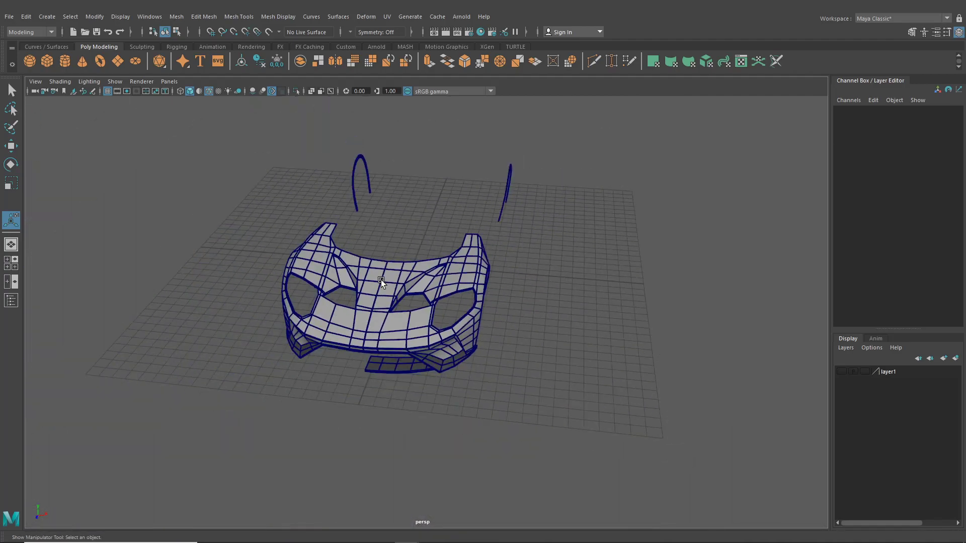
alt+drag(382, 280, 644, 317)
scroll(578, 306, up, 5)
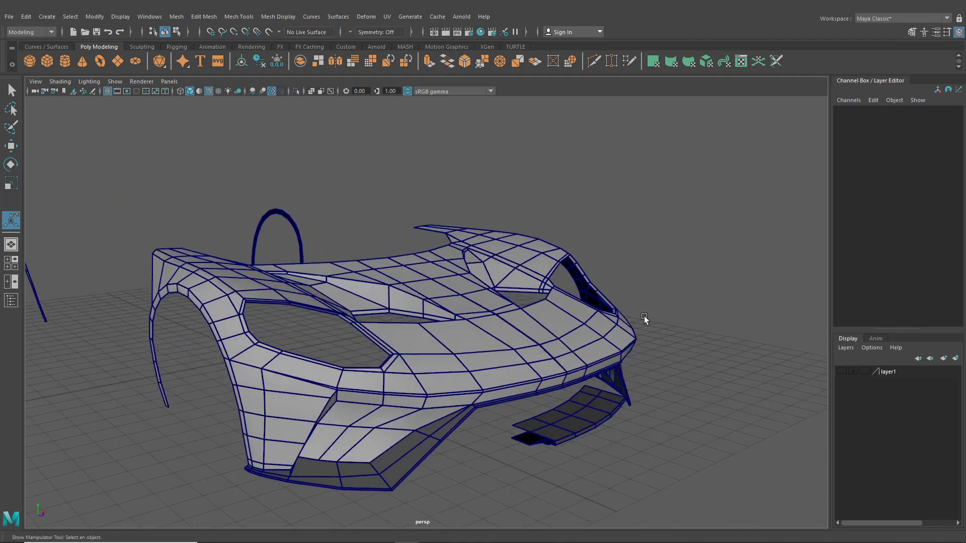
alt+drag(554, 305, 400, 326)
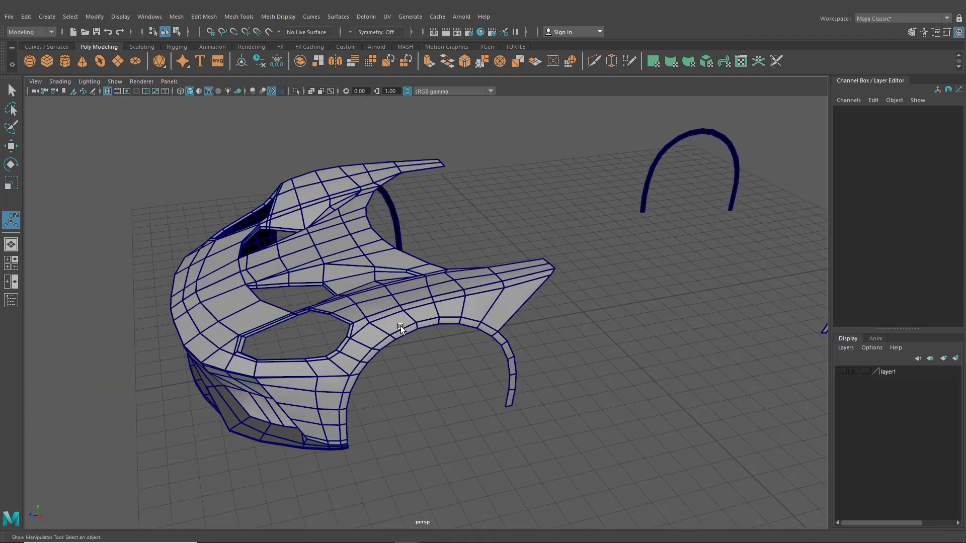
alt+drag(342, 304, 433, 271)
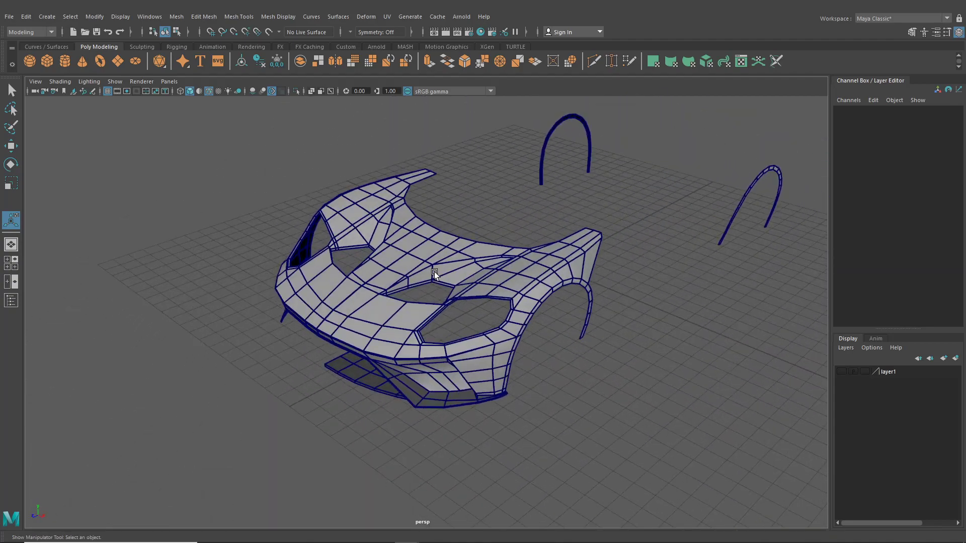